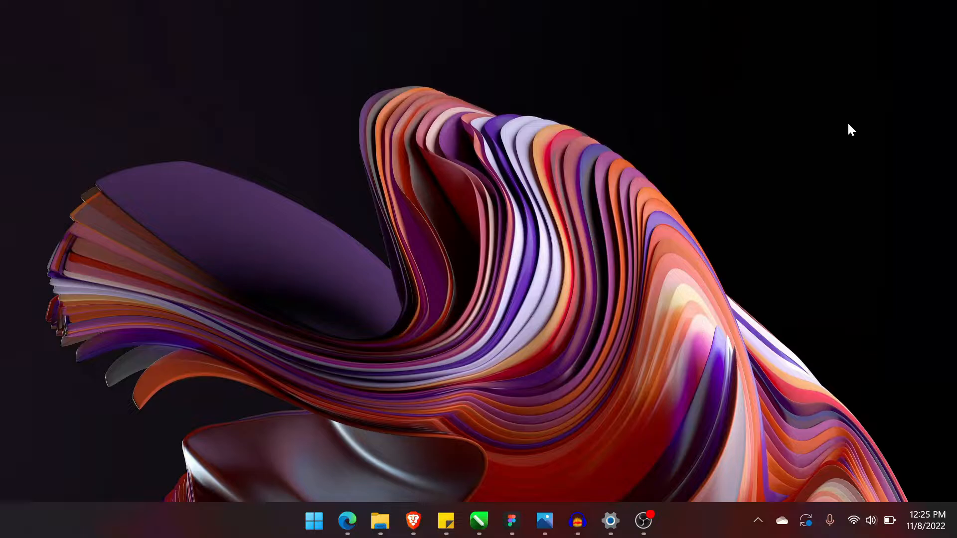
Step: Switch to Edge and copy the Coint landing page image from the Dribbble shot
click(337, 512)
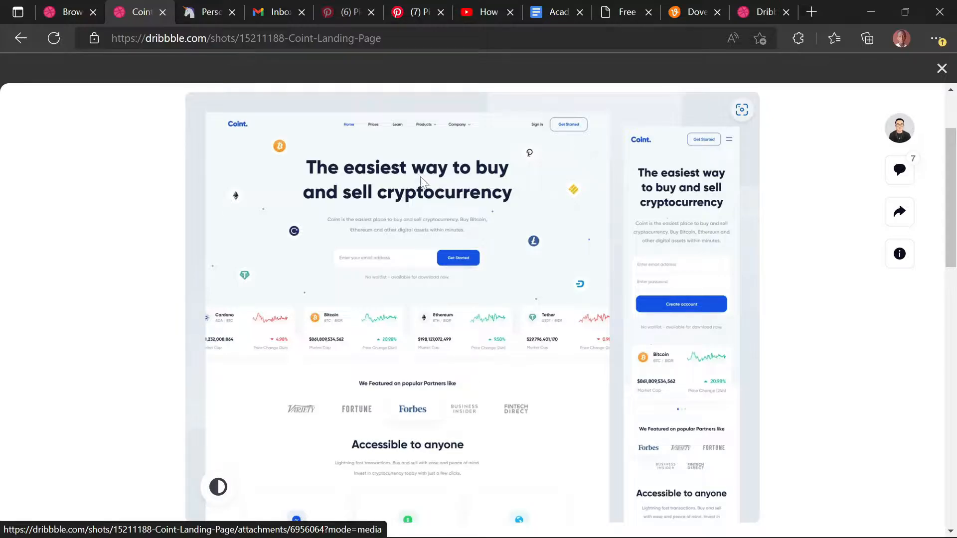
right_click(421, 178)
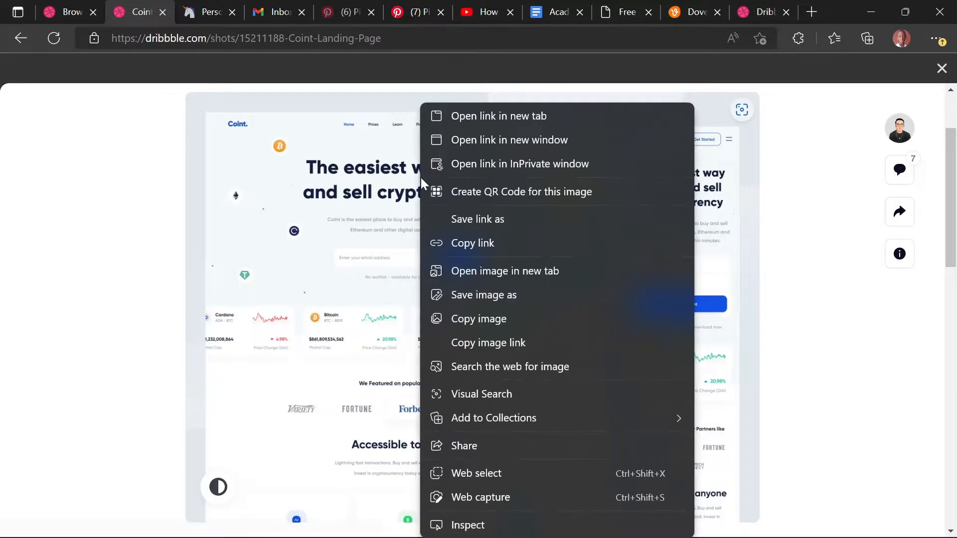
click(489, 319)
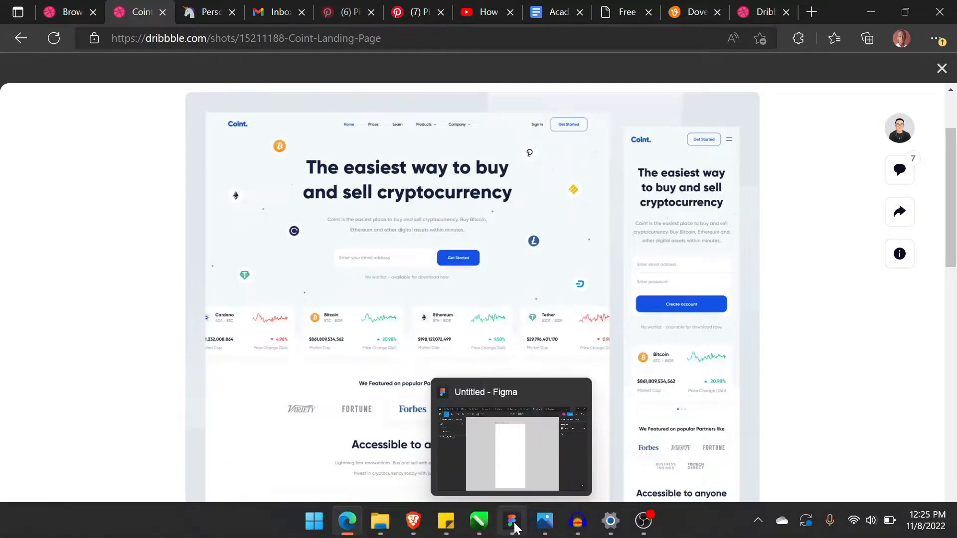
Step: Switch to Figma, paste the landing page image on the Card Hover page and move it beside the iPhone 13 / 13 Pro - 1 frame
click(515, 527)
scroll(542, 287, right, 5)
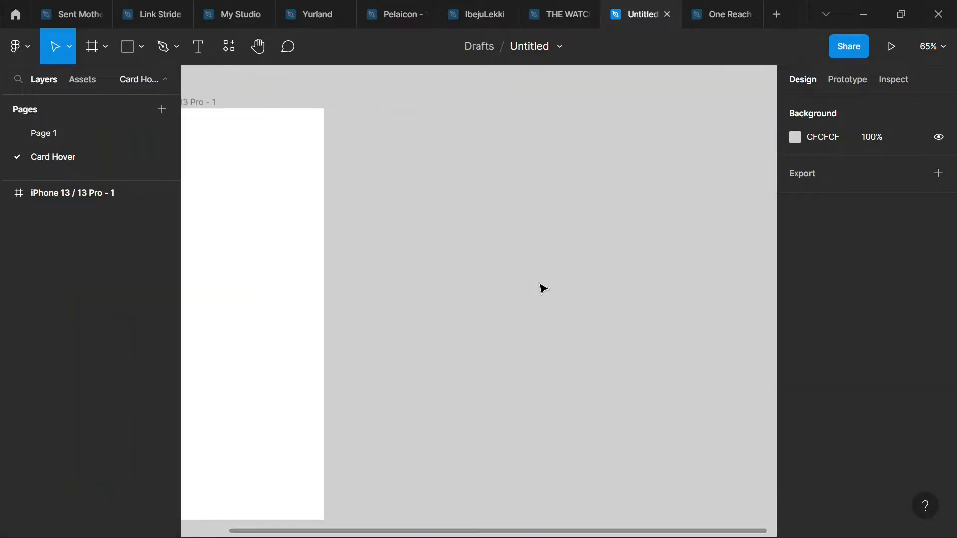
scroll(543, 288, left, 10)
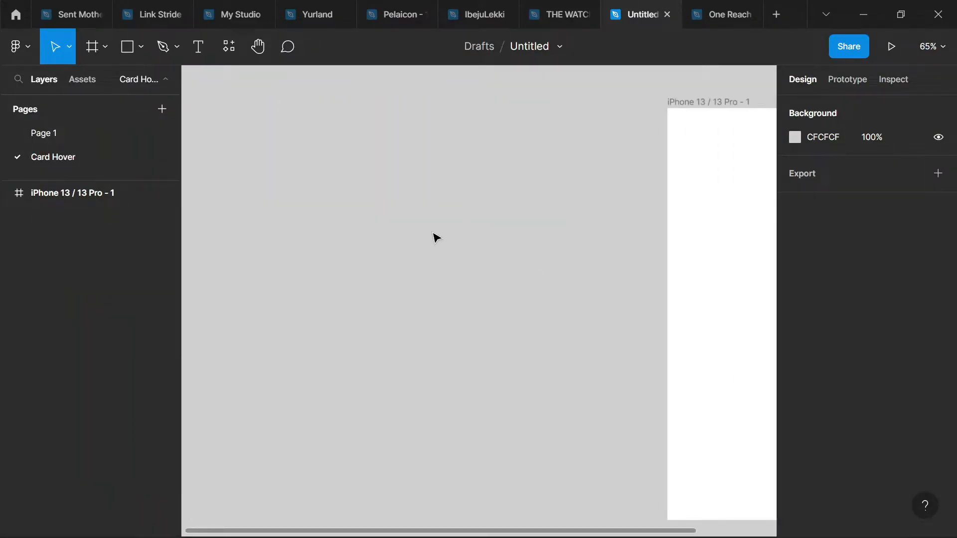
key(ctrl+v)
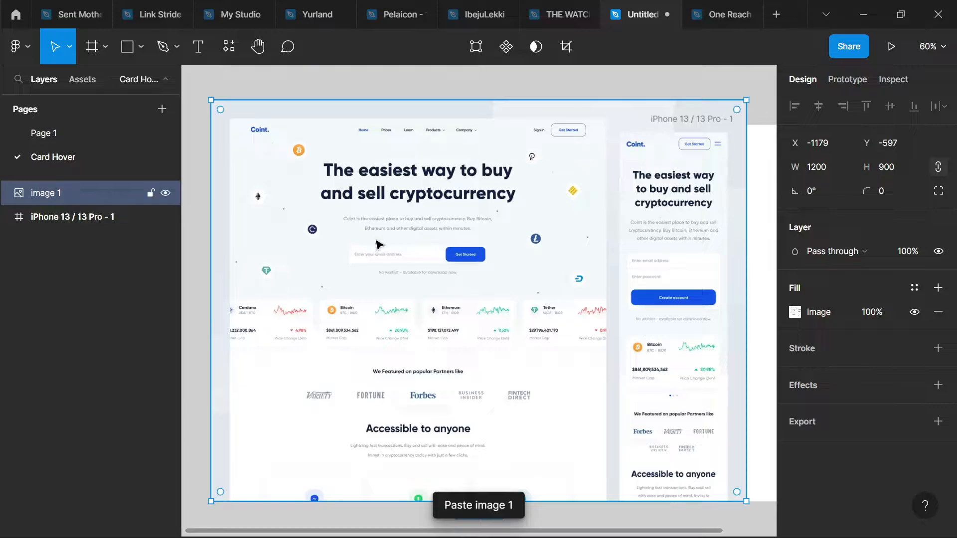
scroll(380, 241, down, 3)
drag(558, 232, 408, 227)
scroll(408, 227, left, 3)
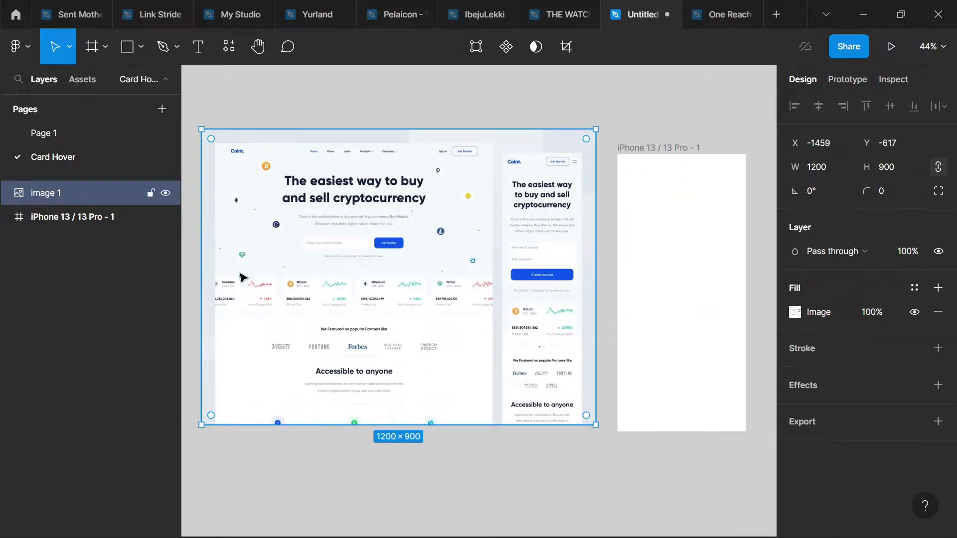
Step: Crop both sides of the pasted image to isolate the mobile mockup, about 269 px wide
drag(204, 282, 501, 260)
scroll(638, 234, up, 3)
scroll(547, 170, up, 2)
scroll(448, 100, up, 3)
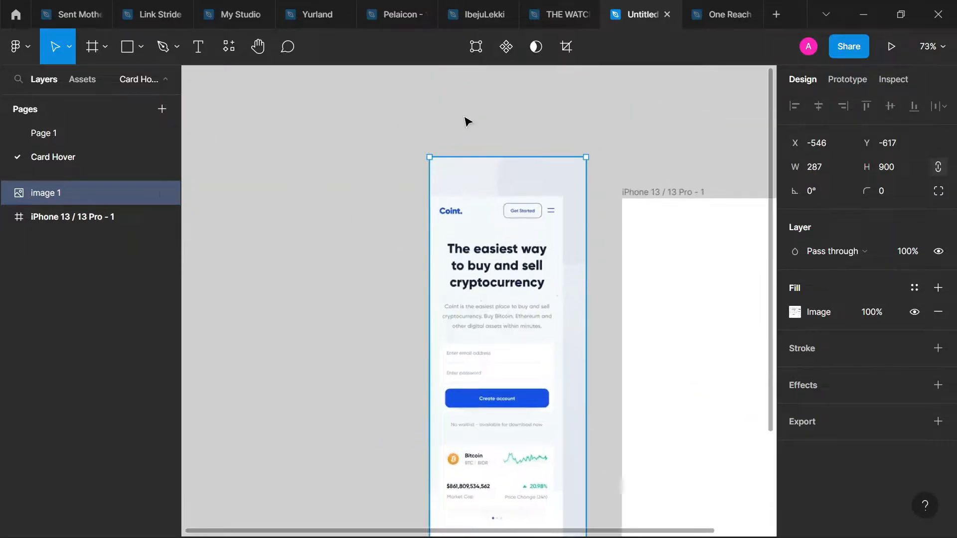
scroll(454, 349, up, 2)
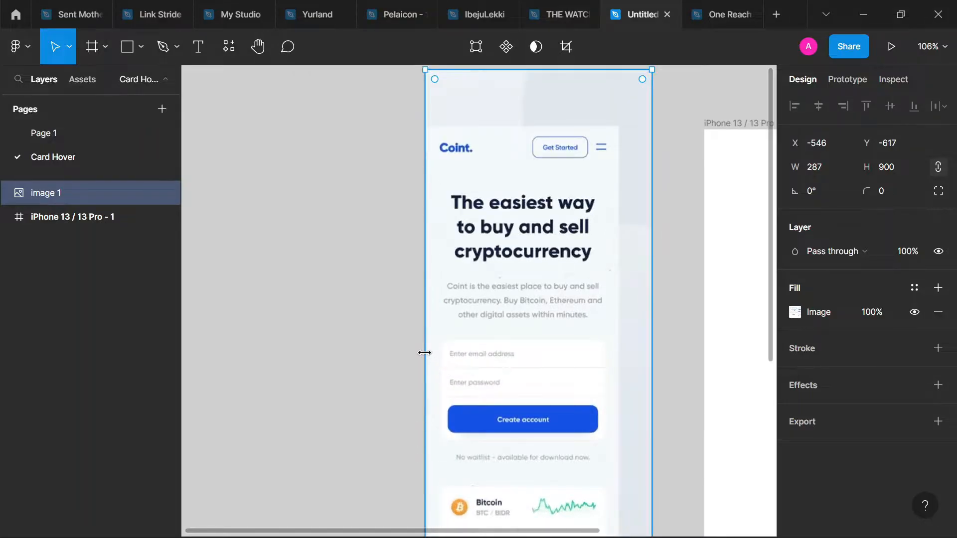
drag(423, 352, 423, 346)
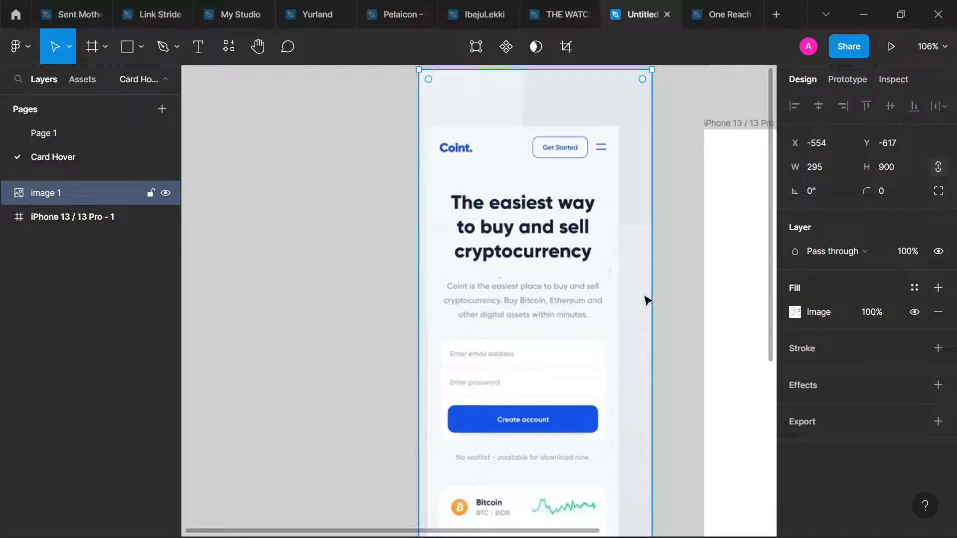
drag(647, 301, 631, 295)
Step: Crop the mockup image just below the "No waitlist" line and trim the empty area above its header
scroll(581, 334, down, 6)
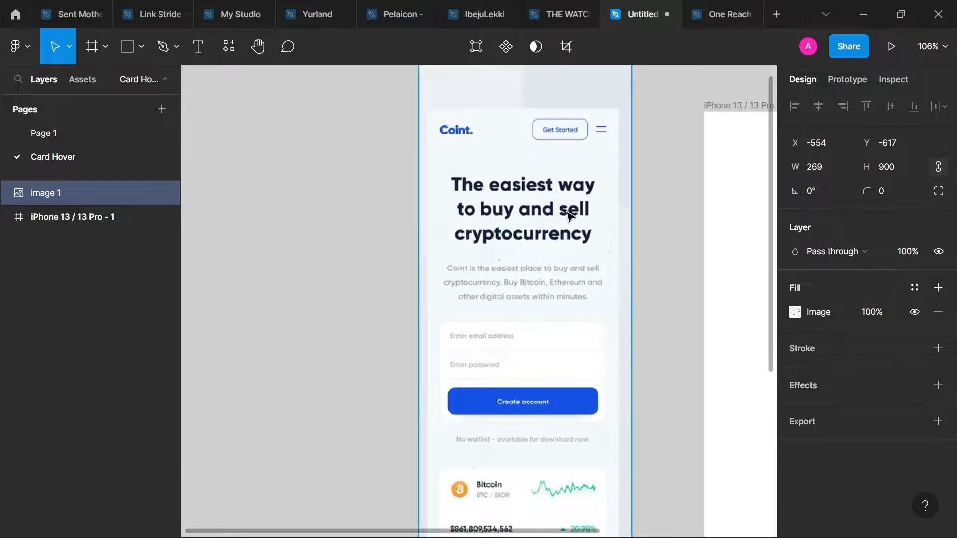
drag(581, 467, 541, 171)
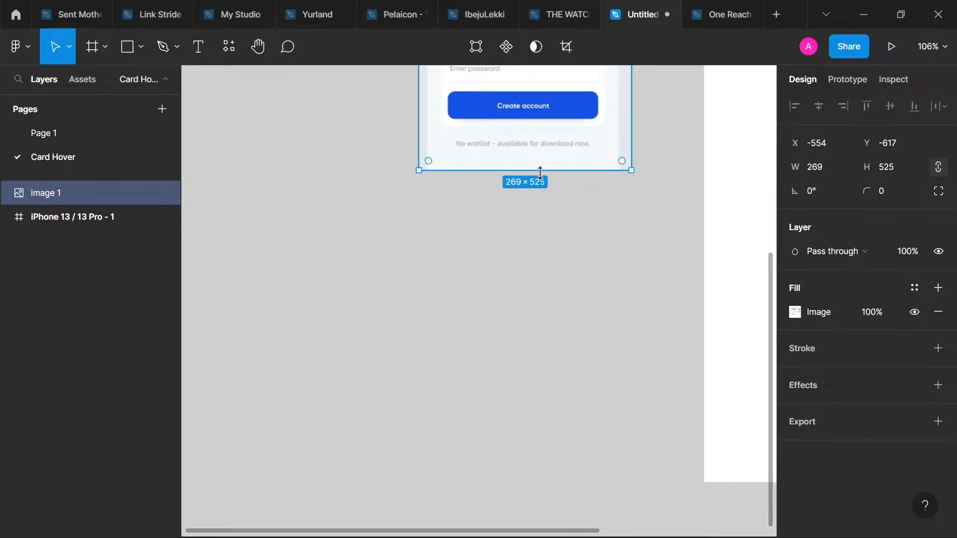
scroll(540, 177, up, 3)
scroll(515, 190, up, 2)
scroll(514, 189, down, 4)
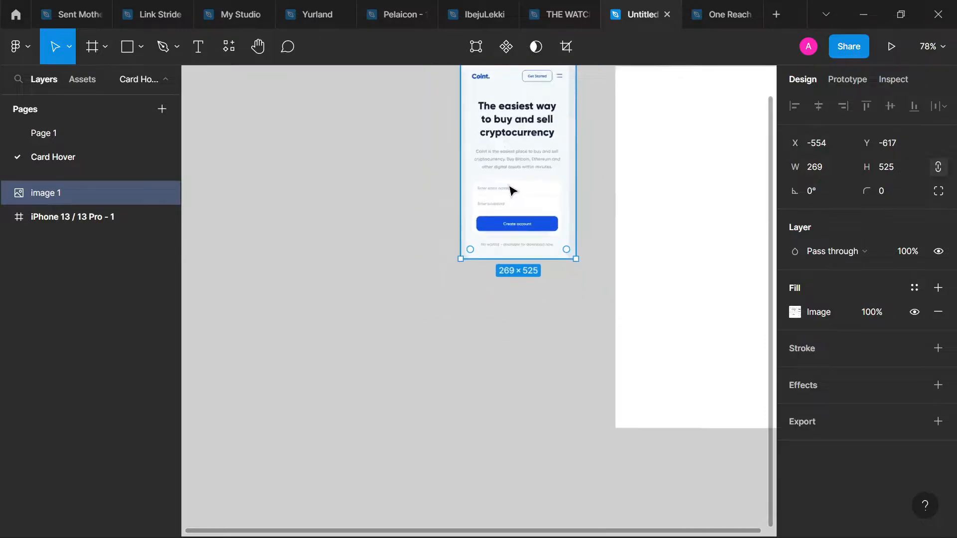
drag(519, 211, 525, 238)
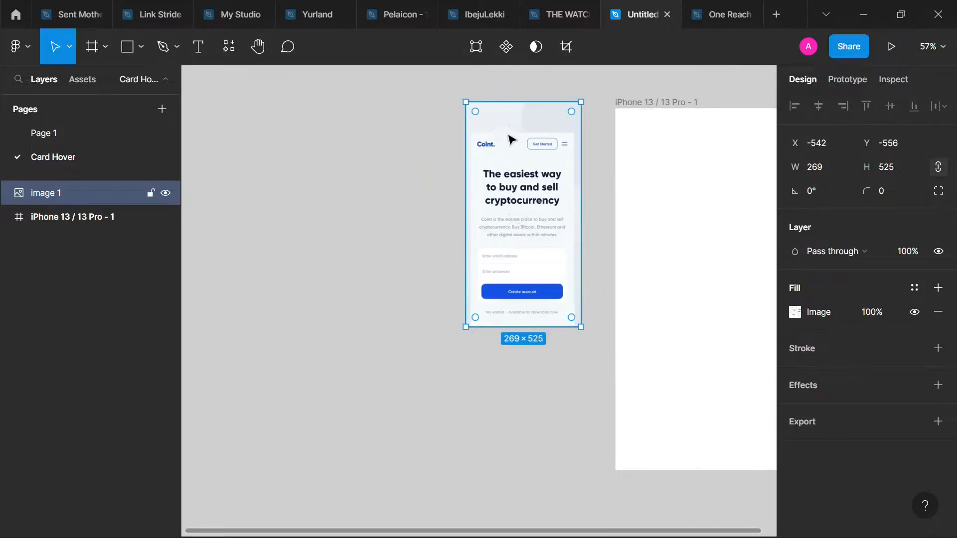
drag(527, 102, 535, 129)
Step: Enlarge the cropped mockup to about 516 × 884 and place it directly beside the iPhone frame
drag(580, 329, 687, 465)
drag(566, 425, 494, 416)
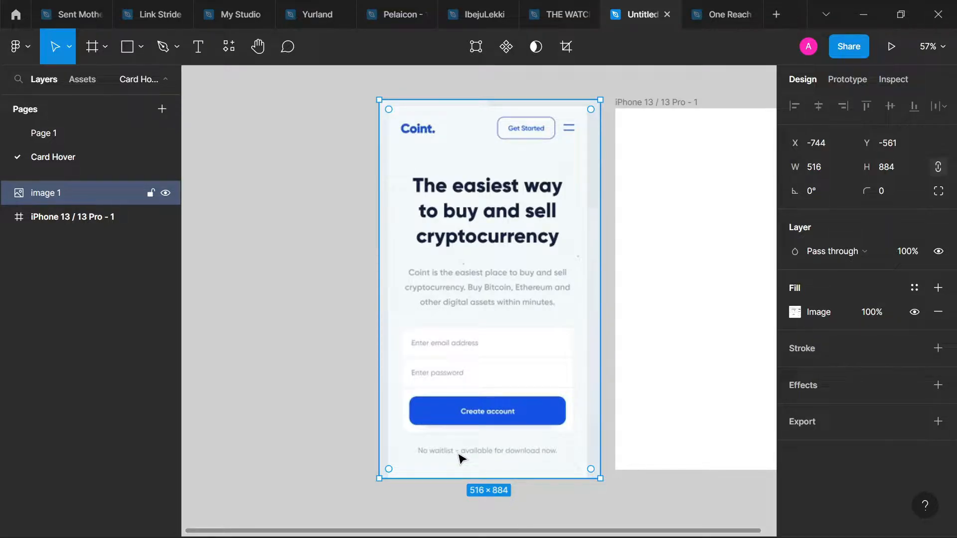
scroll(476, 391, down, 1)
scroll(464, 385, right, 5)
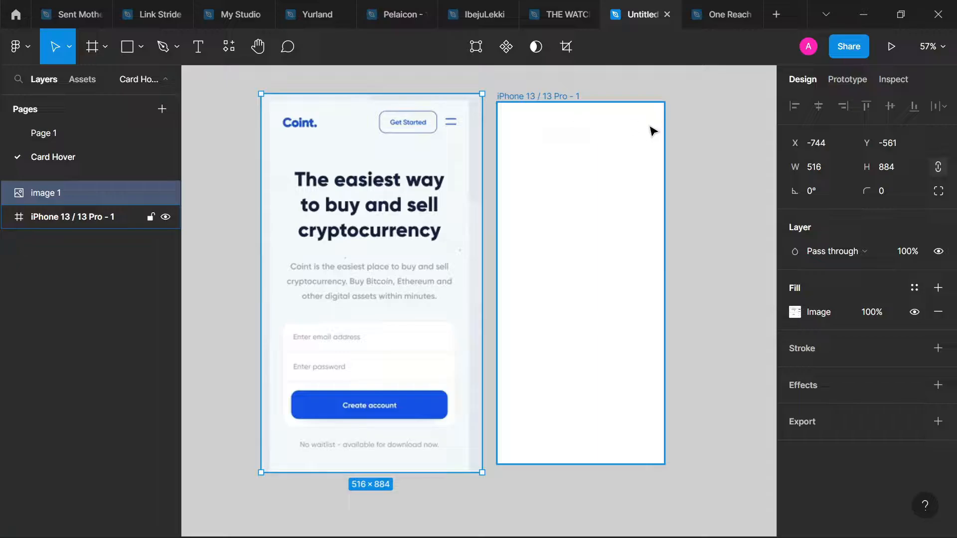
Step: Add a layout grid to the iPhone 13 / 13 Pro - 1 frame and set its type to Columns
click(506, 226)
click(934, 311)
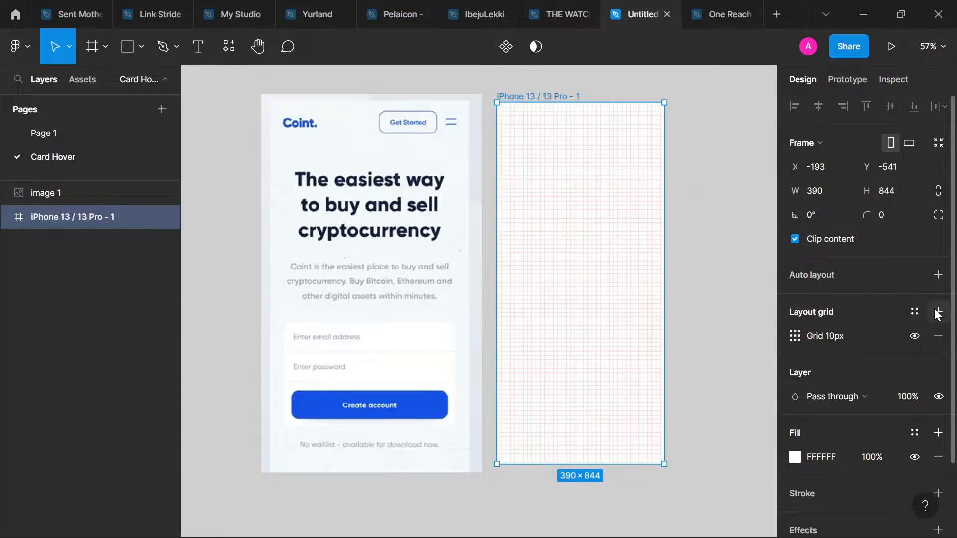
click(795, 336)
click(635, 339)
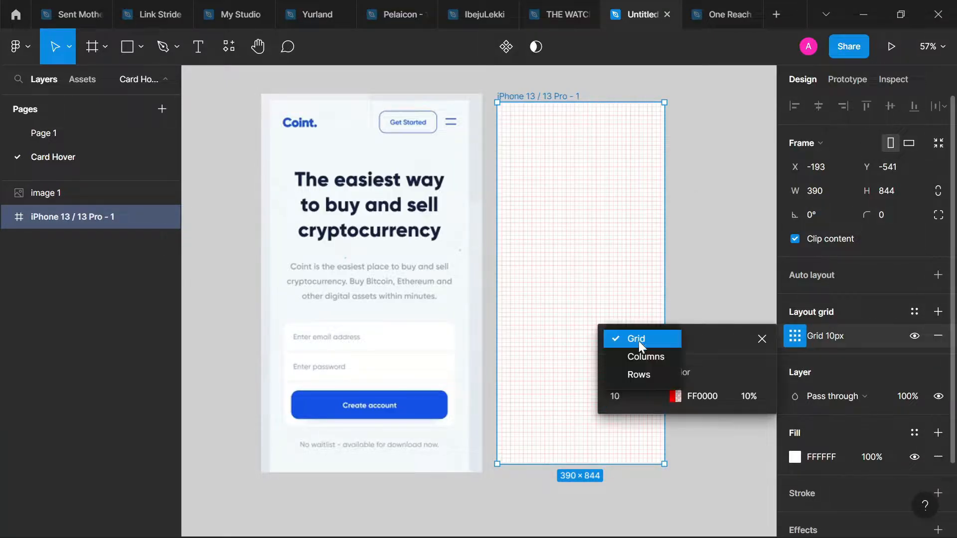
click(646, 354)
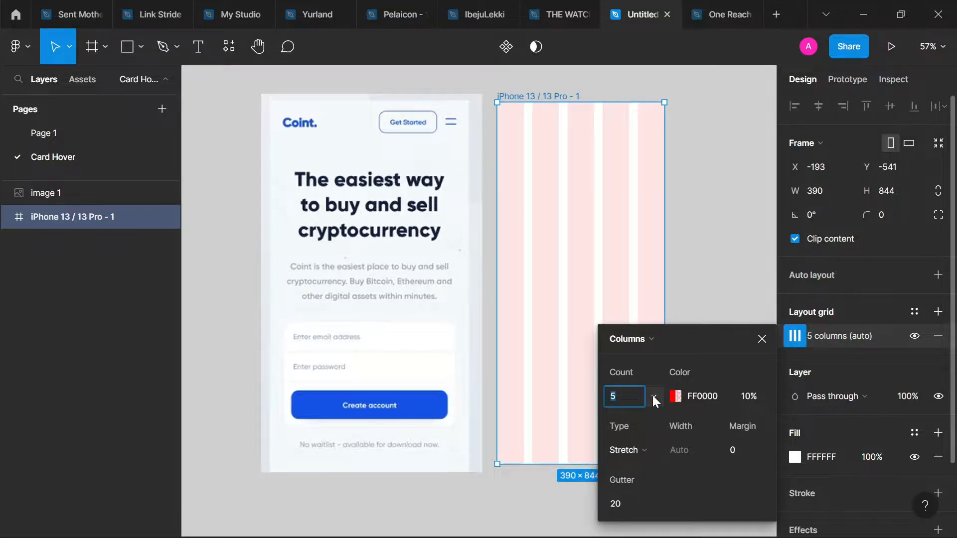
Step: Set the column grid's margin to 24
click(739, 452)
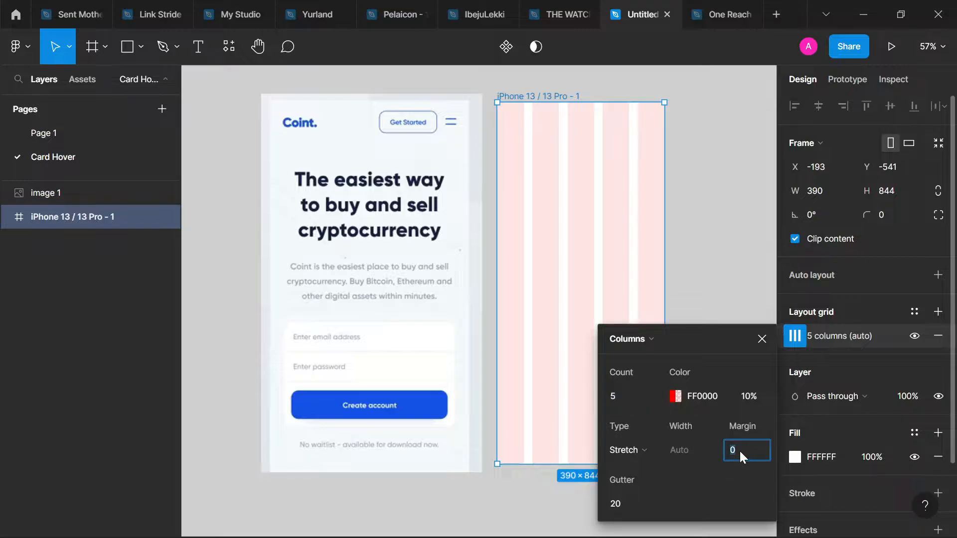
text(24)
key(Tab)
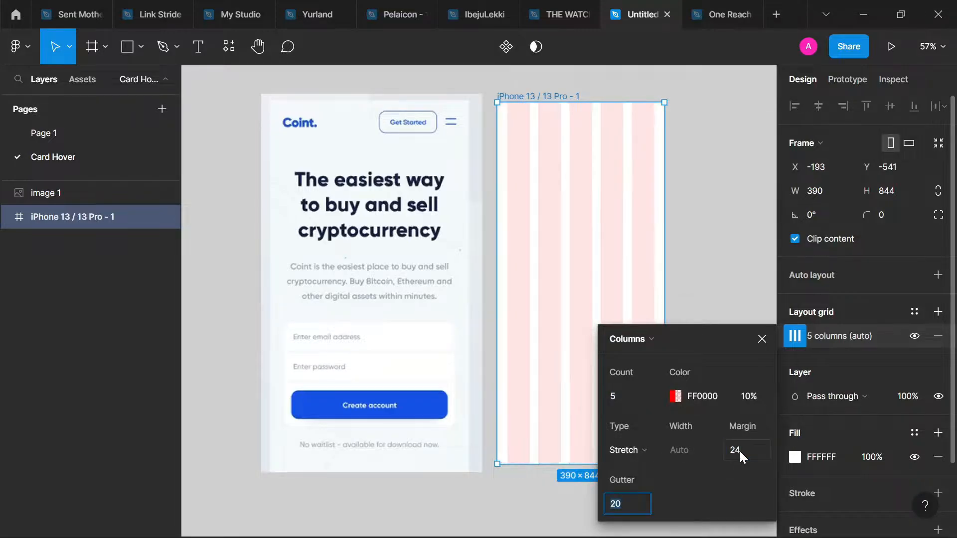
Step: Set the column grid's margin to 32 and its gutter to 16, then close the grid settings
click(739, 450)
text(3)
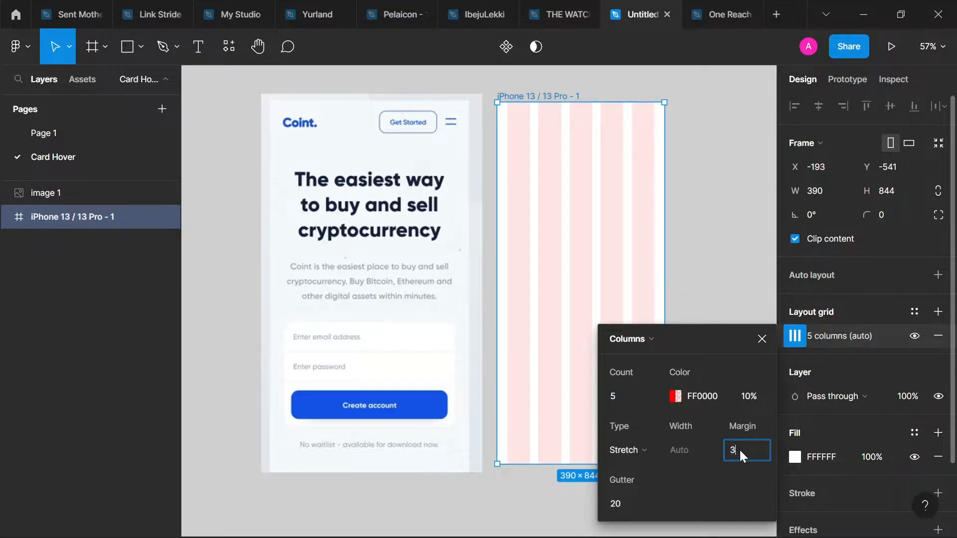
text(2)
key(Tab)
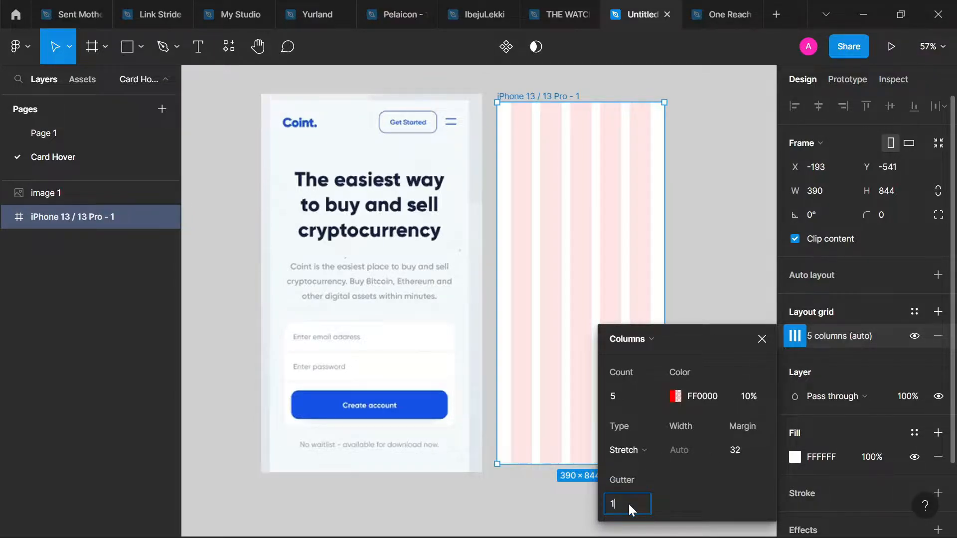
key(Tab)
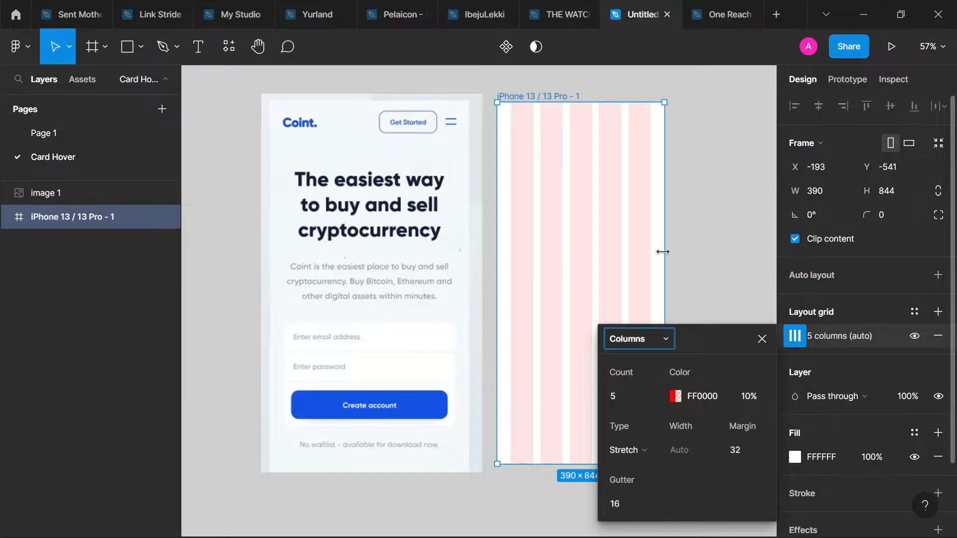
click(784, 341)
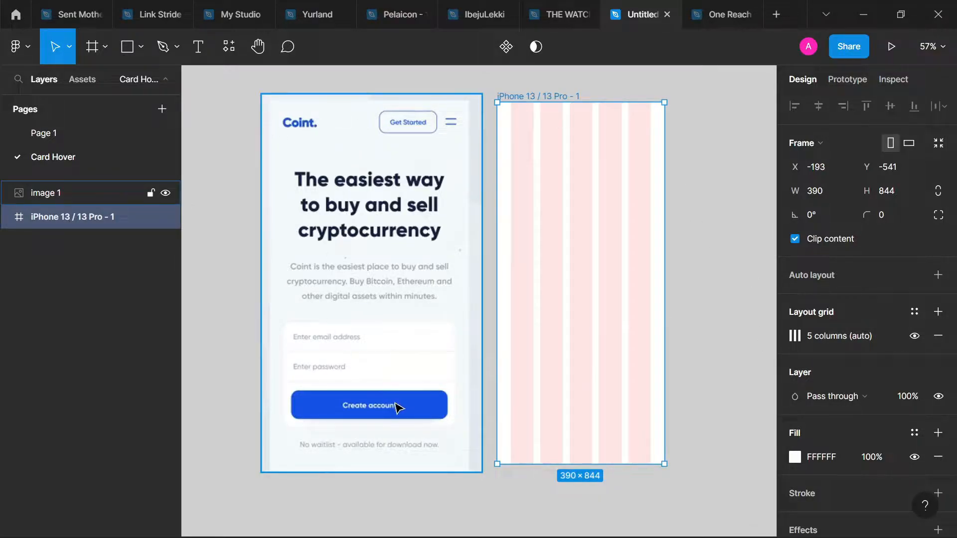
Step: Draw a rectangle swatch about 147 × 222 beside the iPhone frame and fill it with the Create account button's blue, 1552EF
key(r)
drag(699, 198, 762, 294)
click(438, 405)
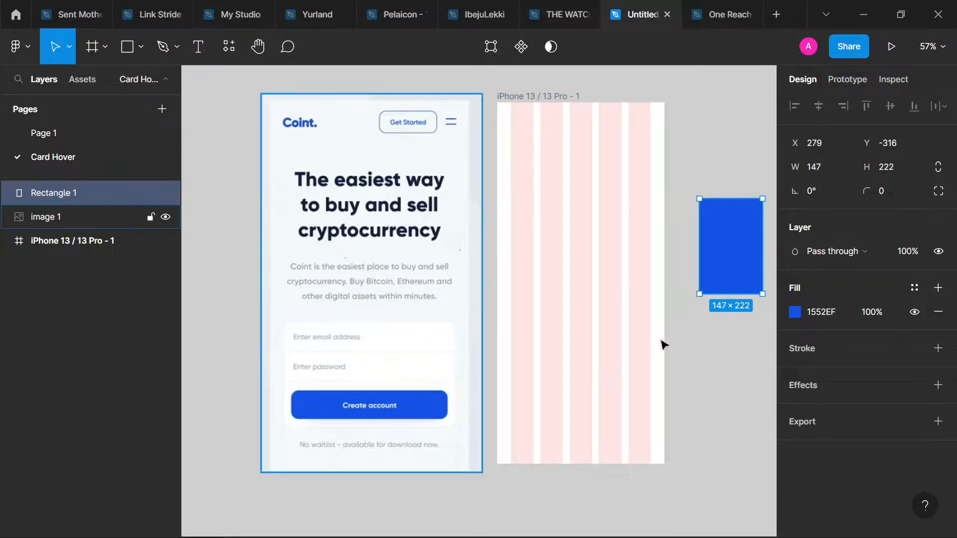
click(712, 335)
Step: Duplicate the blue swatch above the original and fill the copy with the heading's dark navy, 142141
click(738, 273)
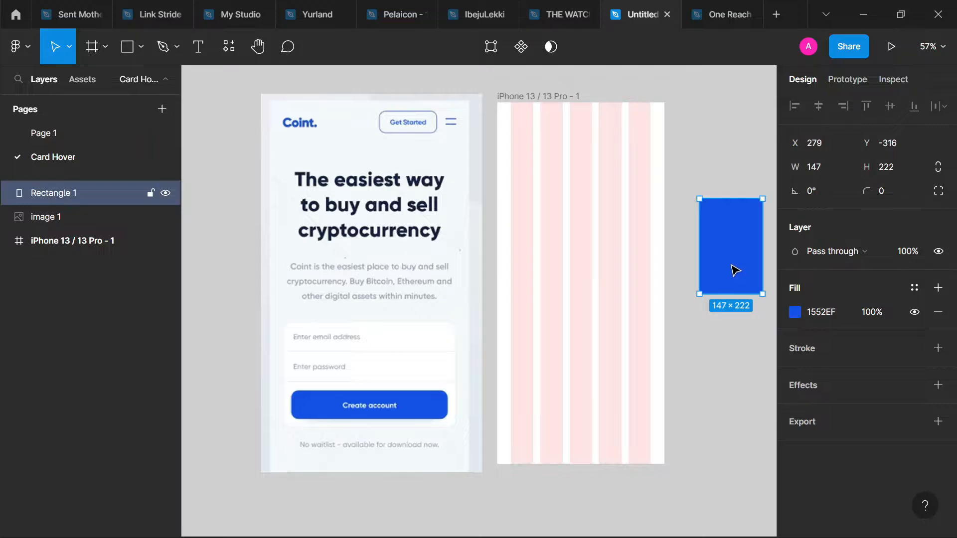
drag(736, 270, 737, 144)
key(i)
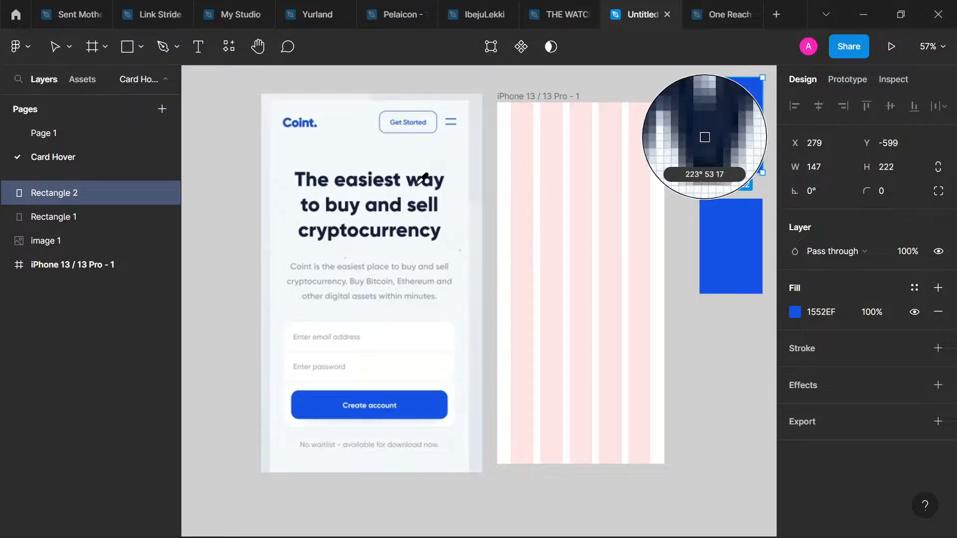
click(422, 179)
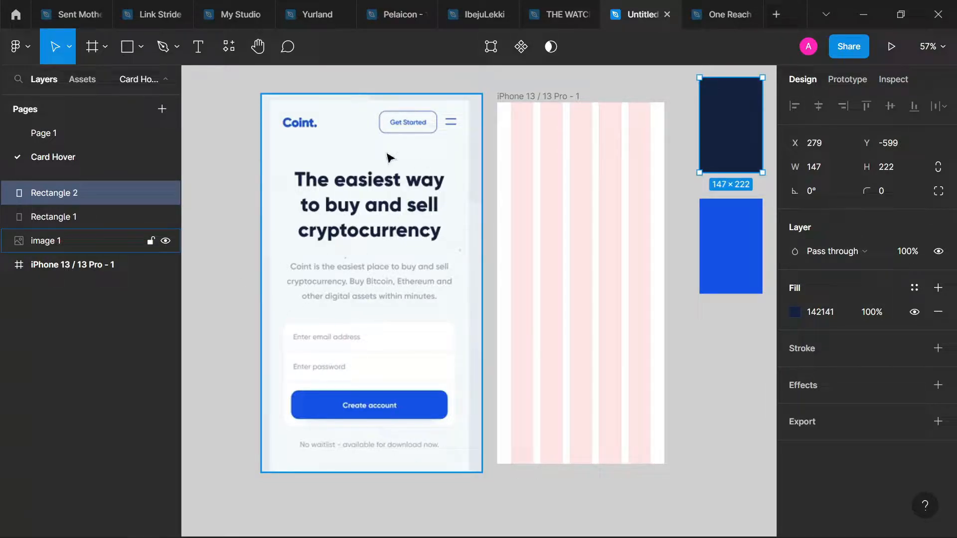
Step: Duplicate the blue swatch below the original and fill the copy with the mockup's light background color, F5F9FA
click(716, 240)
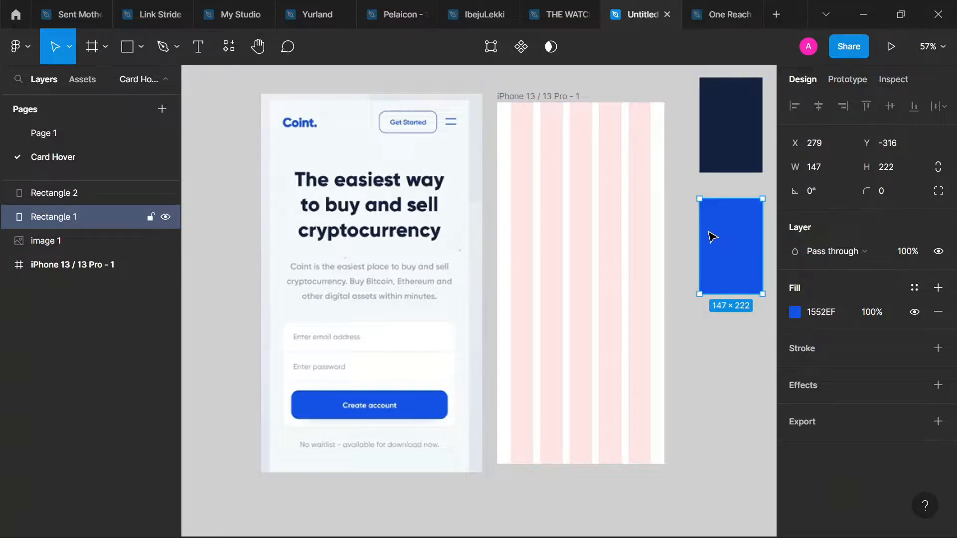
drag(713, 237, 750, 384)
drag(741, 361, 733, 357)
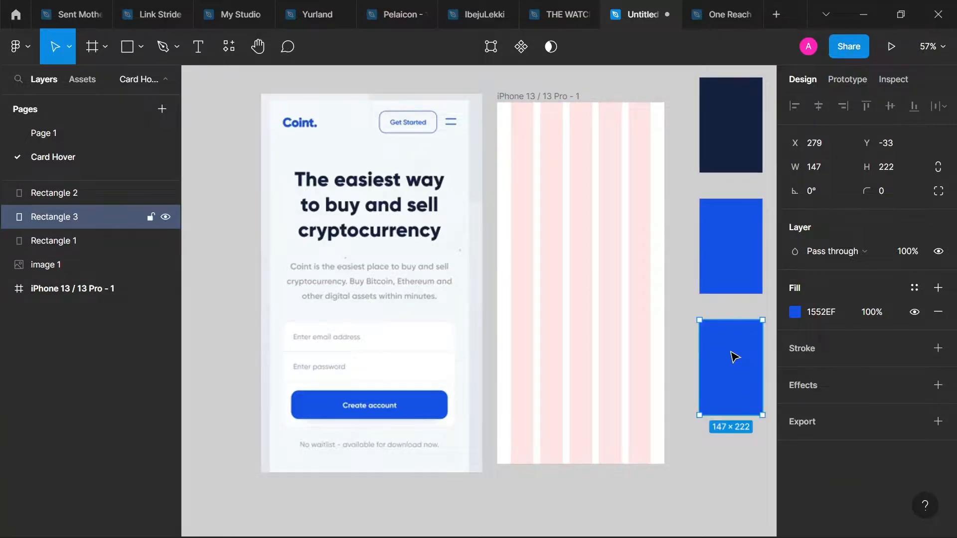
key(i)
click(459, 235)
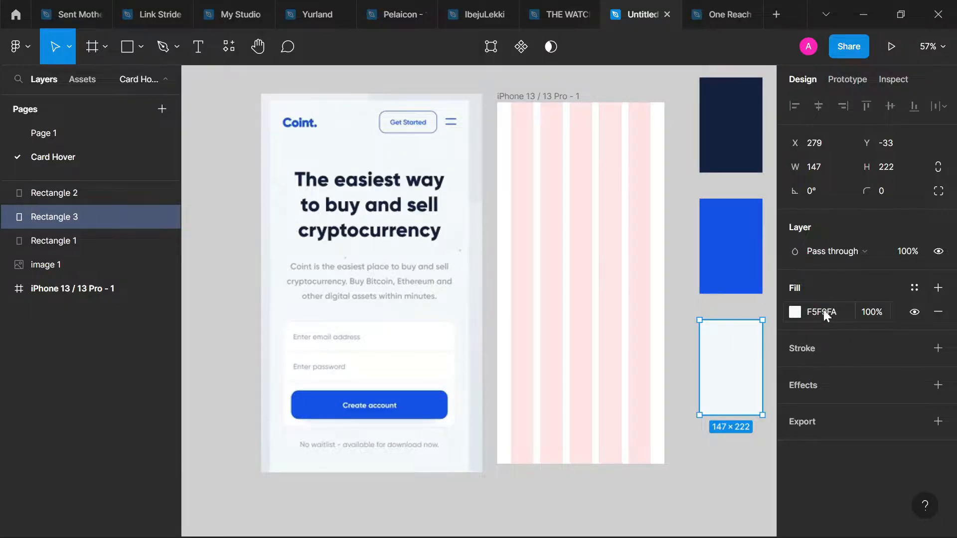
Step: Fill the iPhone 13 / 13 Pro - 1 frame with the light swatch's color, F5F9FA
click(513, 98)
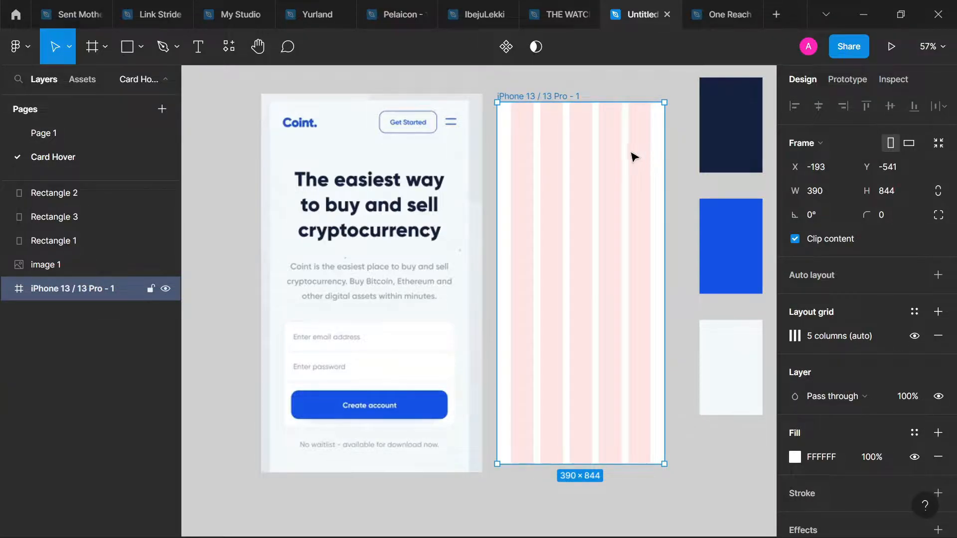
key(i)
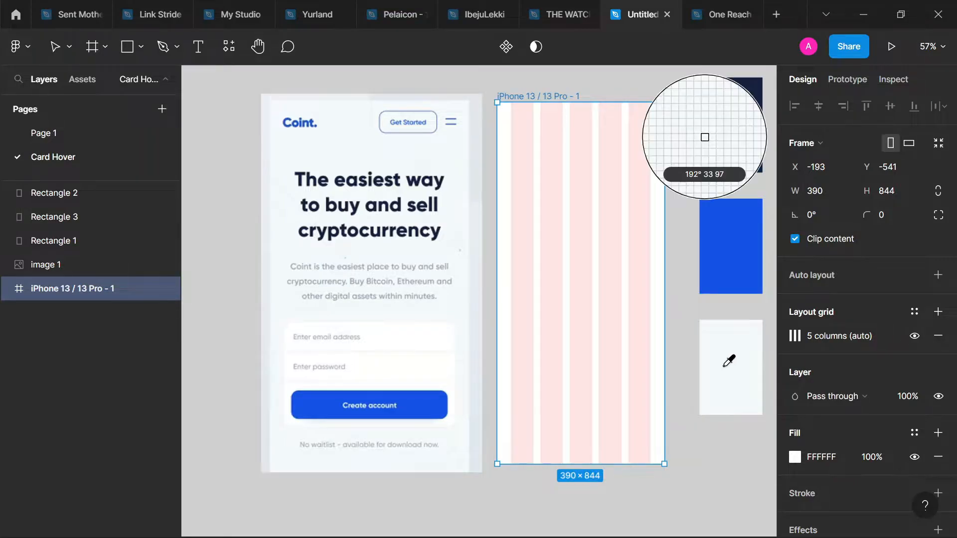
click(723, 371)
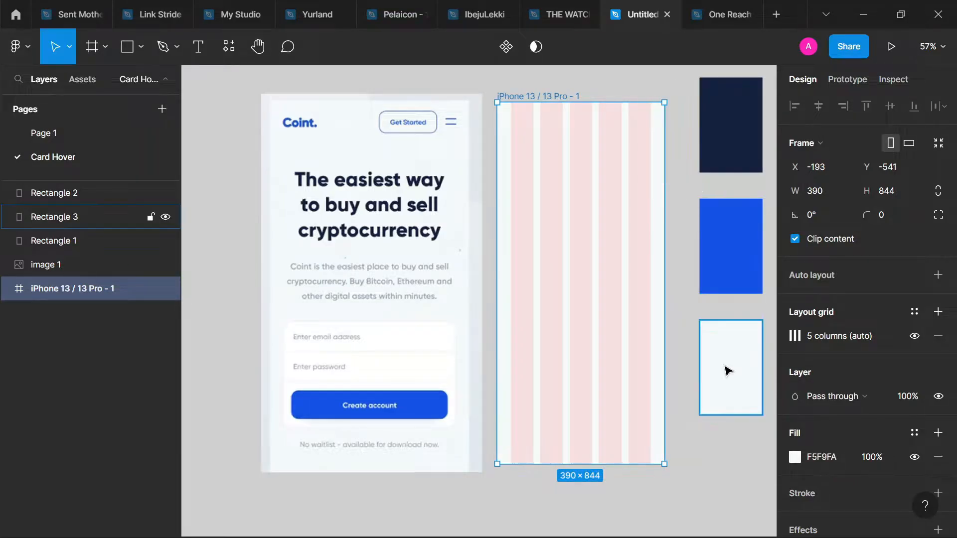
Step: Delete the light background swatch below the blue one
click(689, 296)
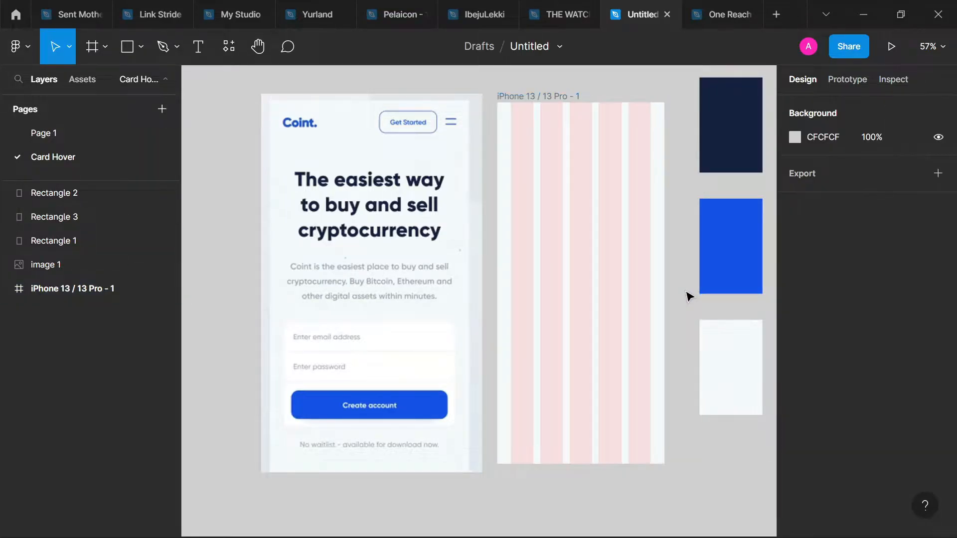
click(717, 358)
key(Delete)
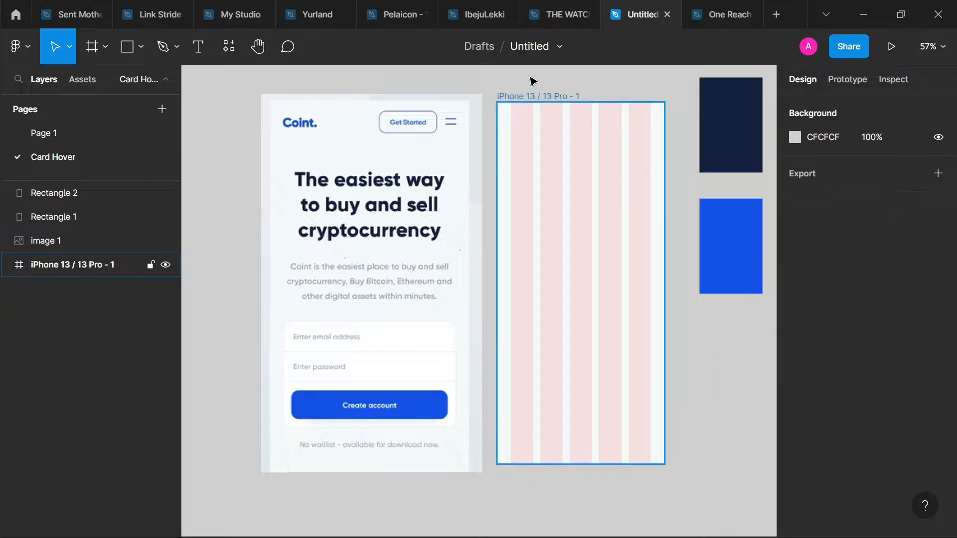
Step: Hide the layout grids to view the iPhone frame's plain background, and show them again
click(530, 100)
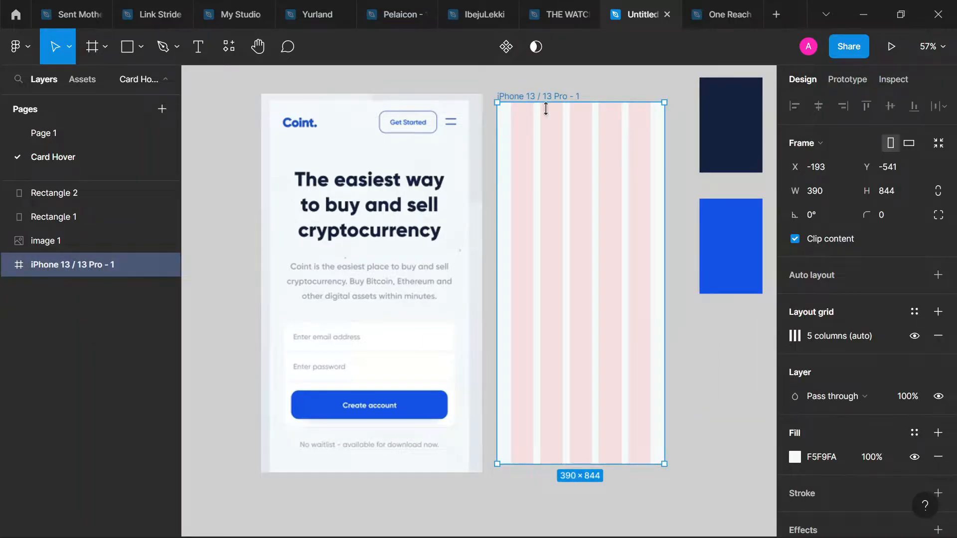
key(ctrl+shift+4)
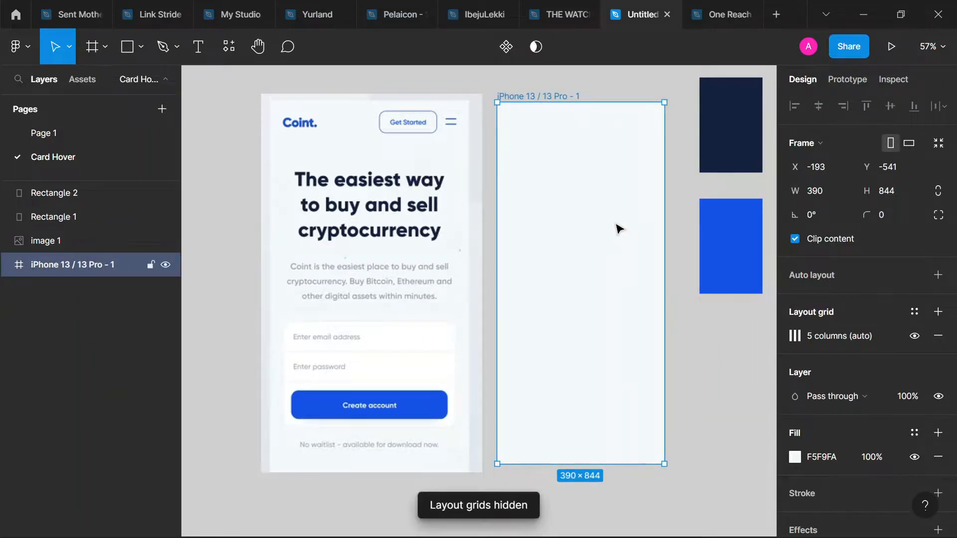
key(ctrl+shift+4)
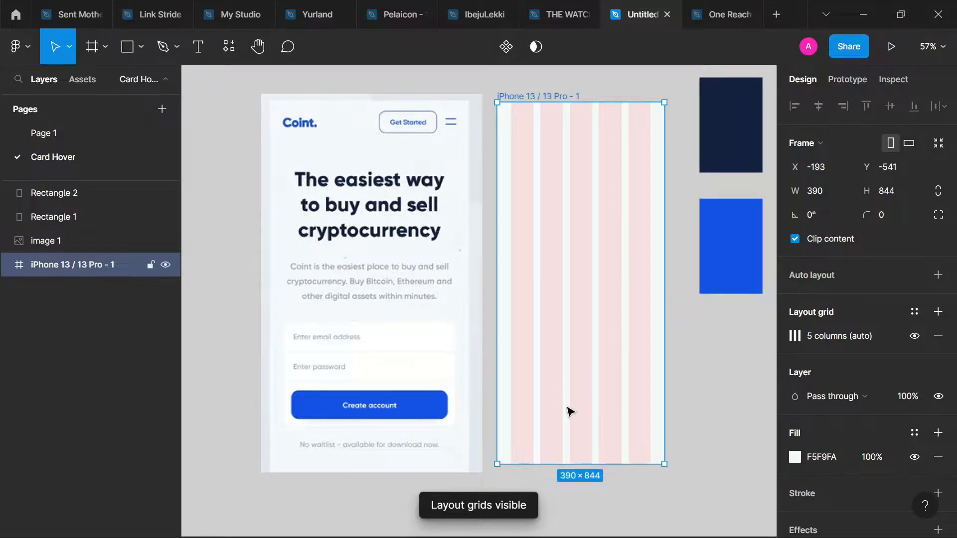
Step: Add a text layer reading "Coint." inside the iPhone frame
key(t)
click(536, 366)
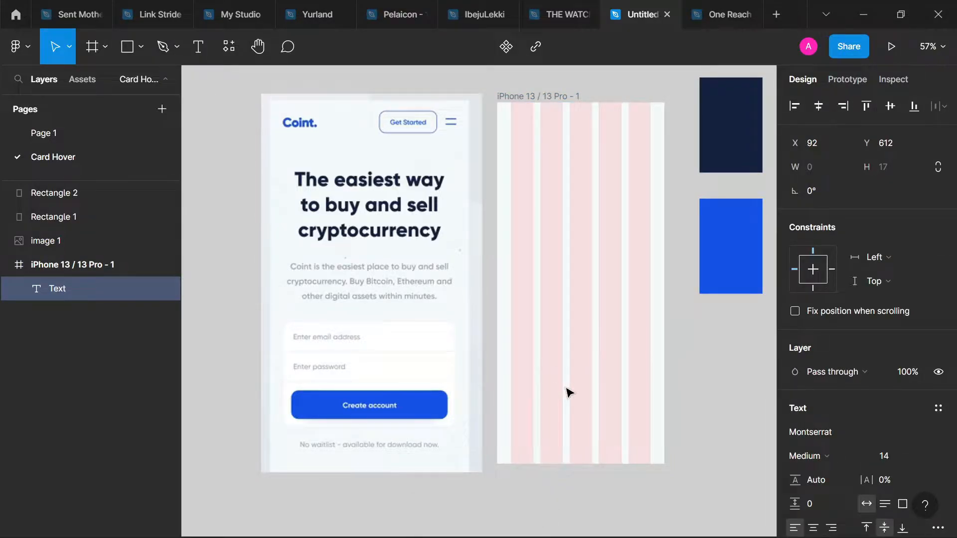
text(Coint.)
key(Escape)
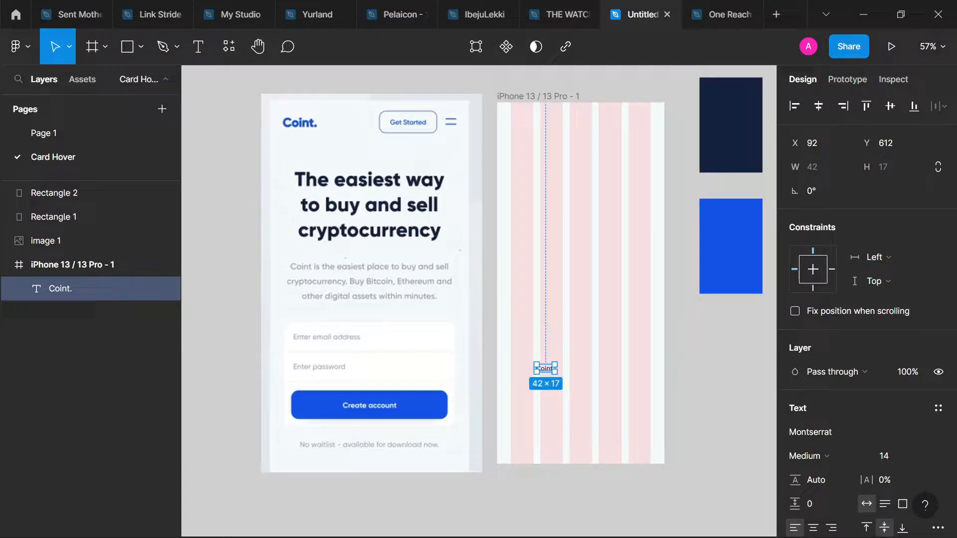
Step: Set the Coint. text's font to Open Sans with the Bold weight
click(850, 434)
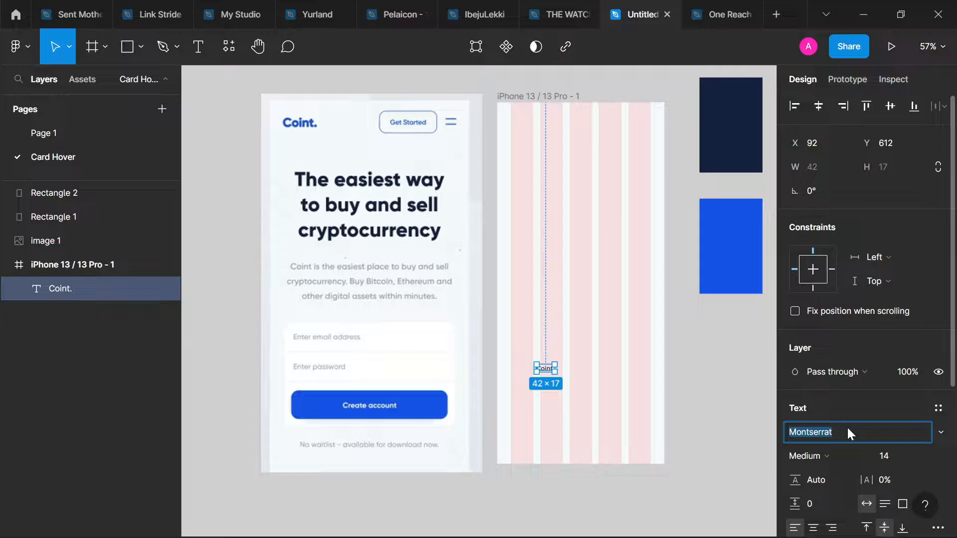
text(Open Sans)
key(Return)
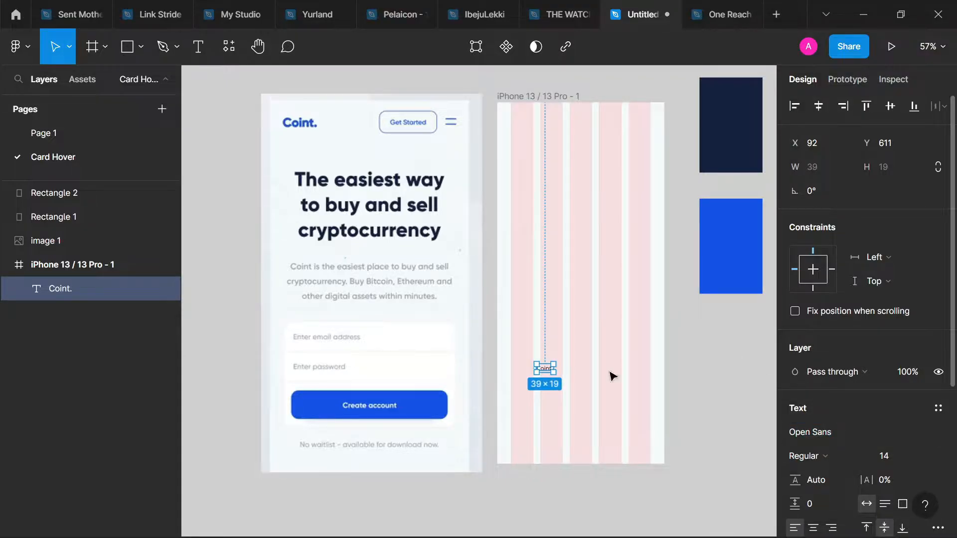
scroll(574, 384, up, 3)
scroll(497, 349, up, 2)
scroll(606, 391, down, 8)
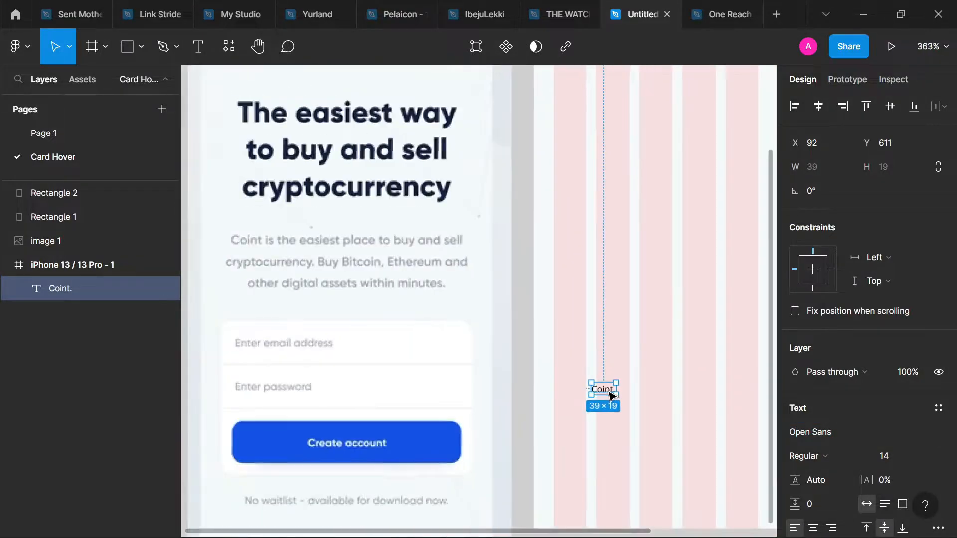
scroll(711, 324, up, 3)
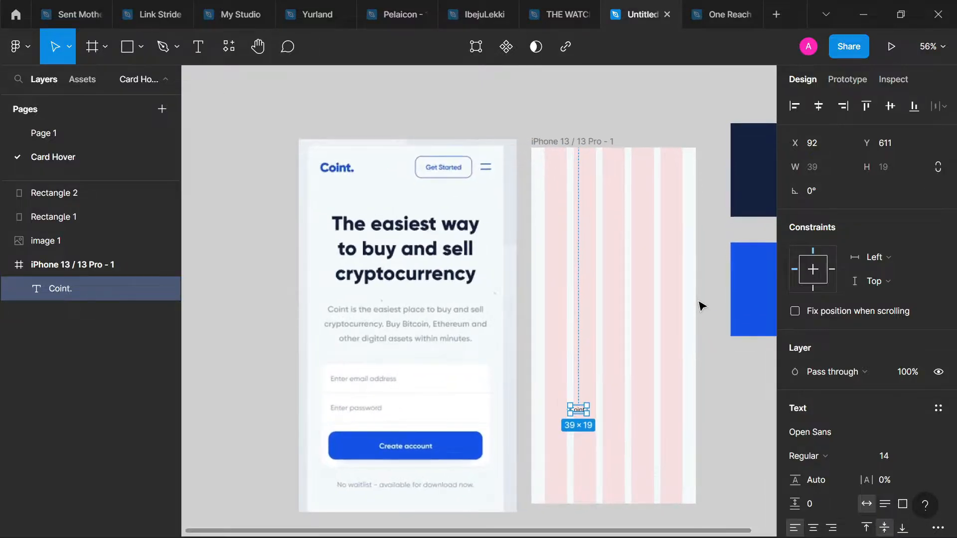
click(818, 457)
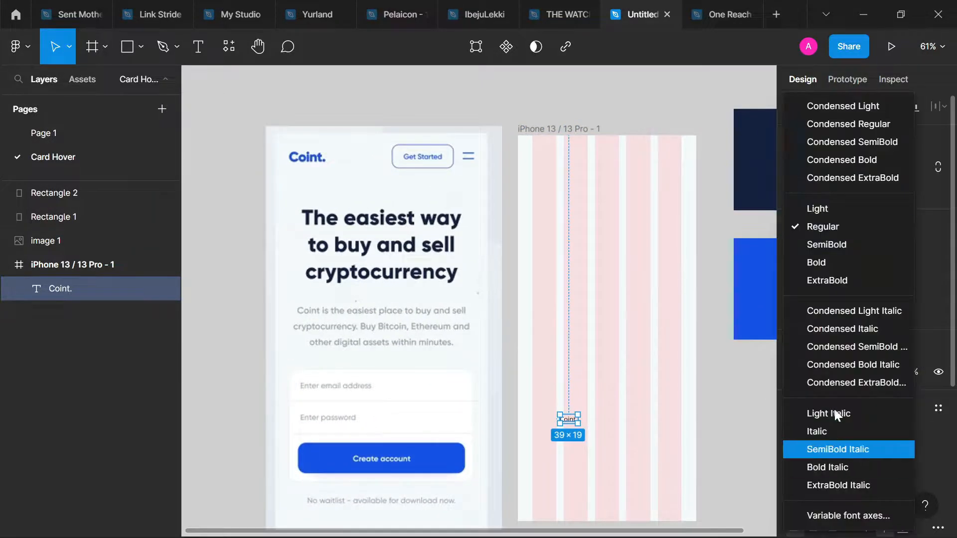
click(816, 266)
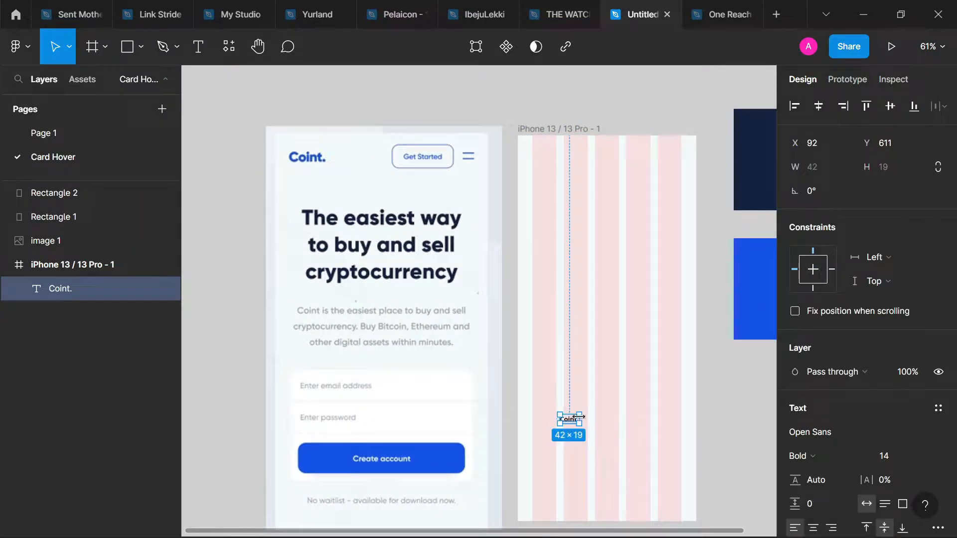
Step: Scale up the Coint. text and set its font size to 32
key(k)
drag(579, 414, 590, 402)
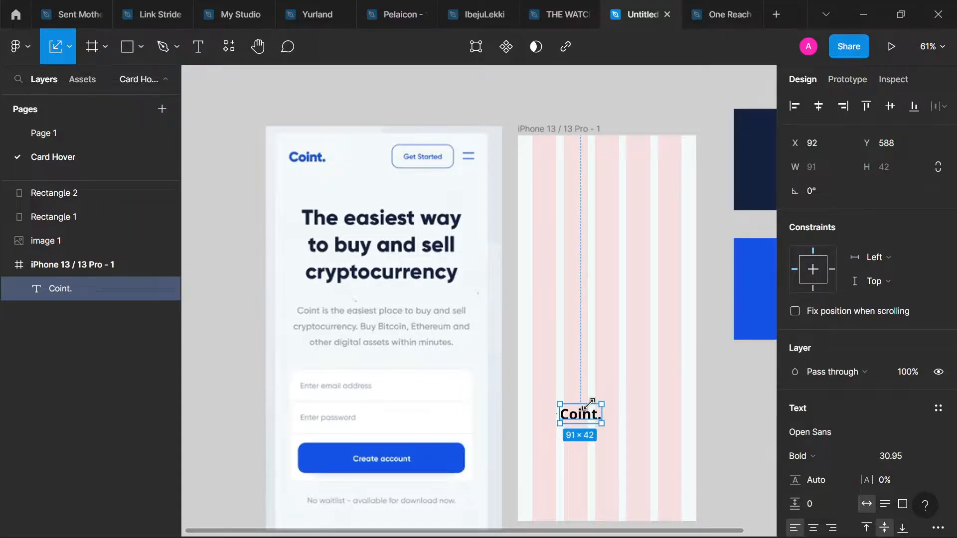
click(907, 457)
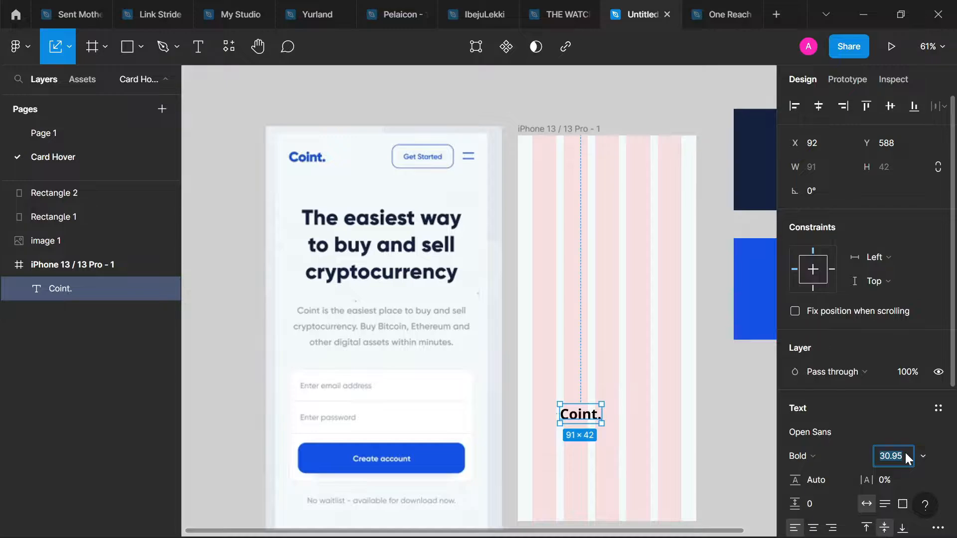
text(32)
key(Return)
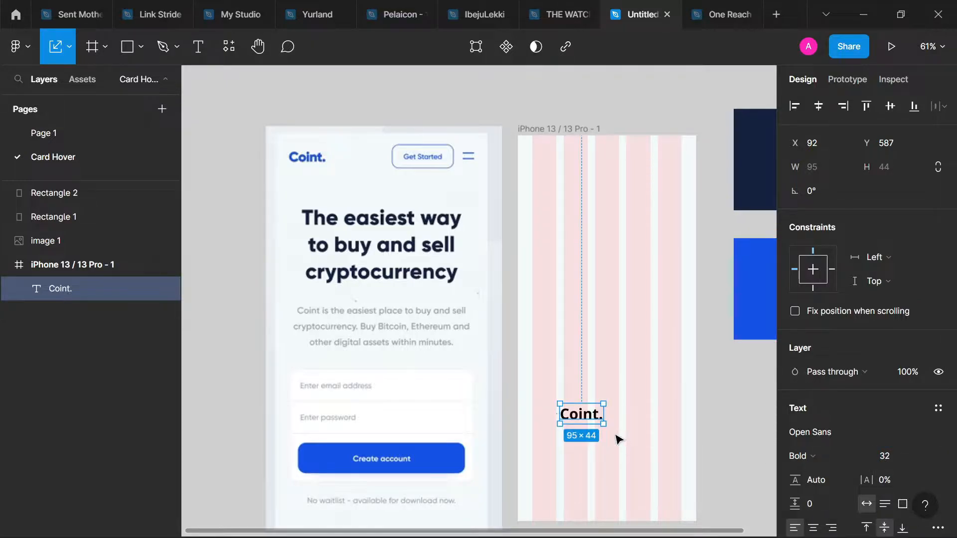
Step: Center the Coint. text horizontally near the frame's top edge and fill it with the blue swatch's color
key(alt+h)
drag(605, 416, 584, 160)
key(i)
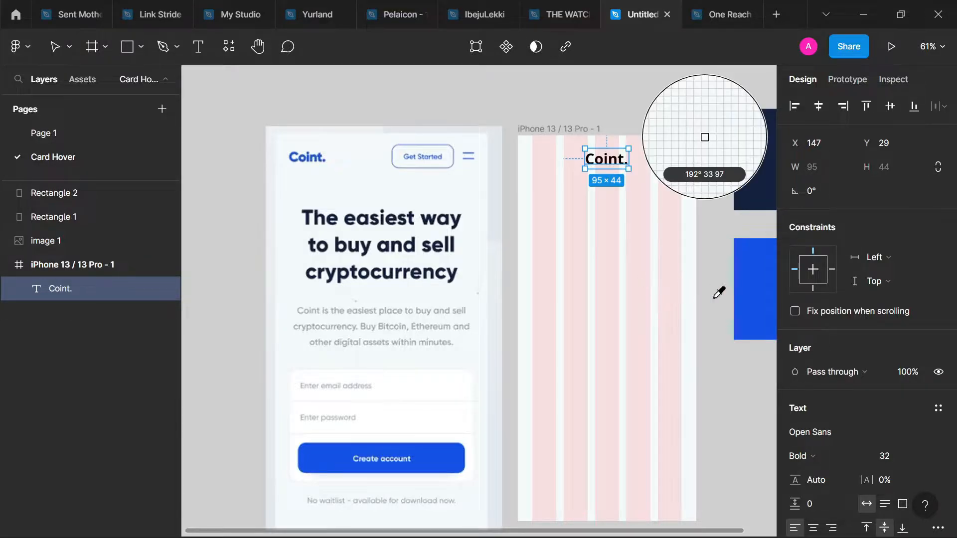
click(748, 285)
click(722, 239)
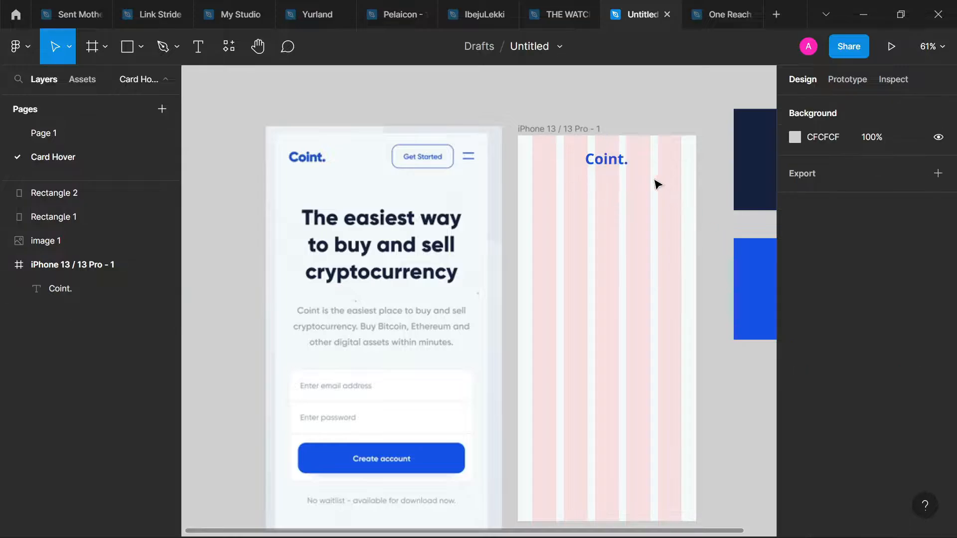
Step: Move the Coint. text straight down to Y 39
click(615, 162)
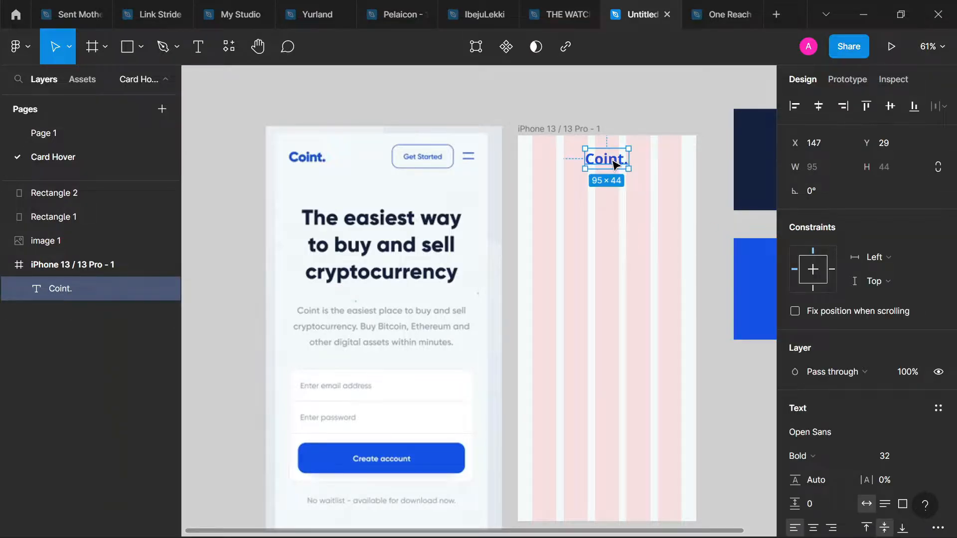
drag(614, 161, 614, 164)
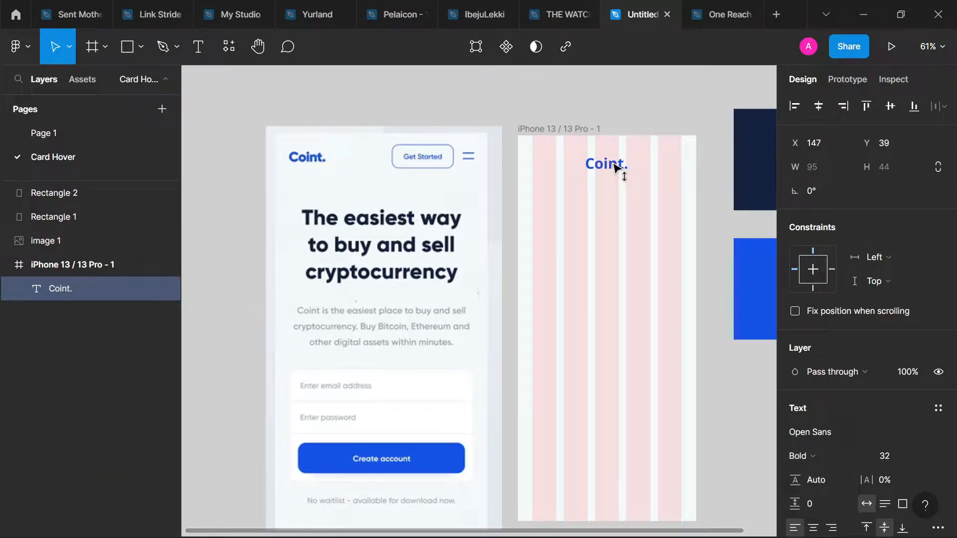
click(555, 279)
Step: Duplicate the Coint. text below itself and change the copy to "The easiest way to buy and sell cryptocurrency" on three lines
click(607, 170)
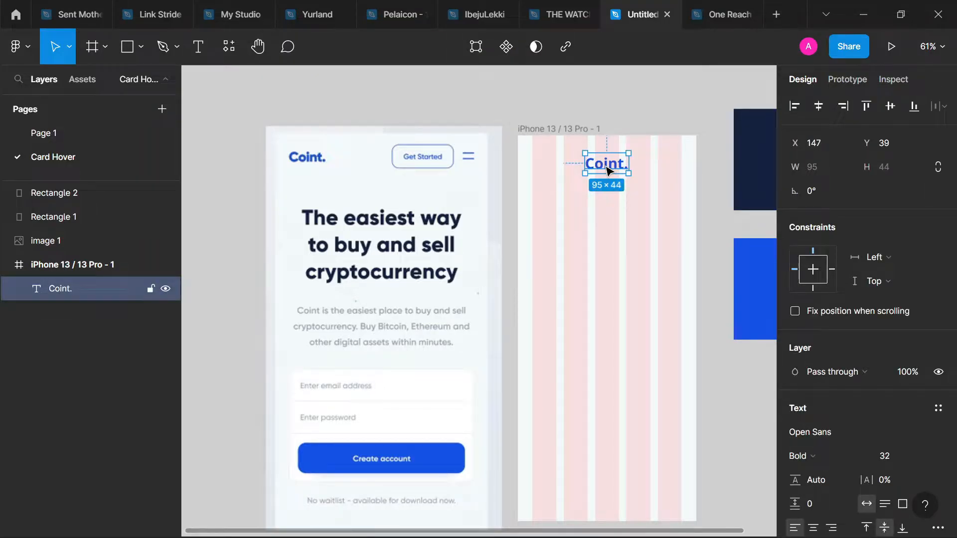
drag(607, 170, 609, 210)
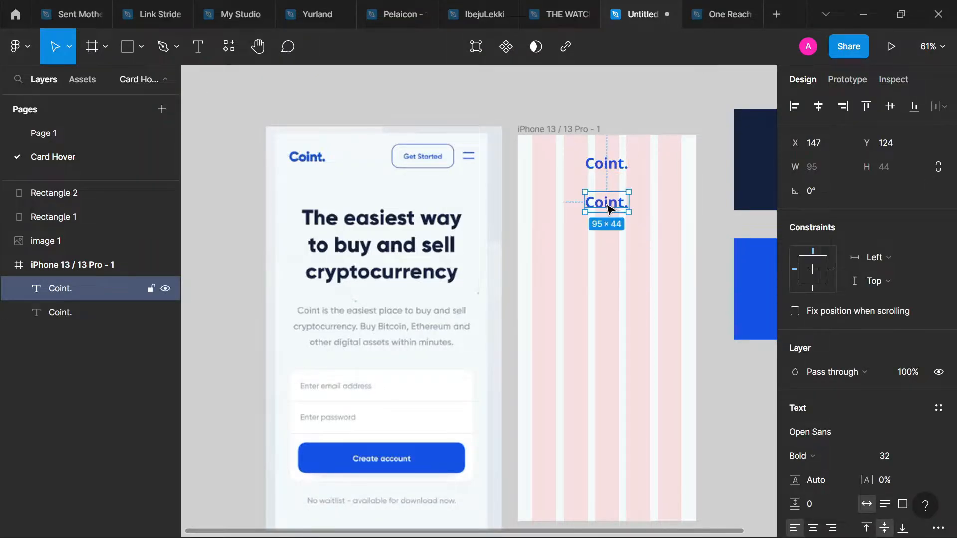
double_click(609, 209)
text(The)
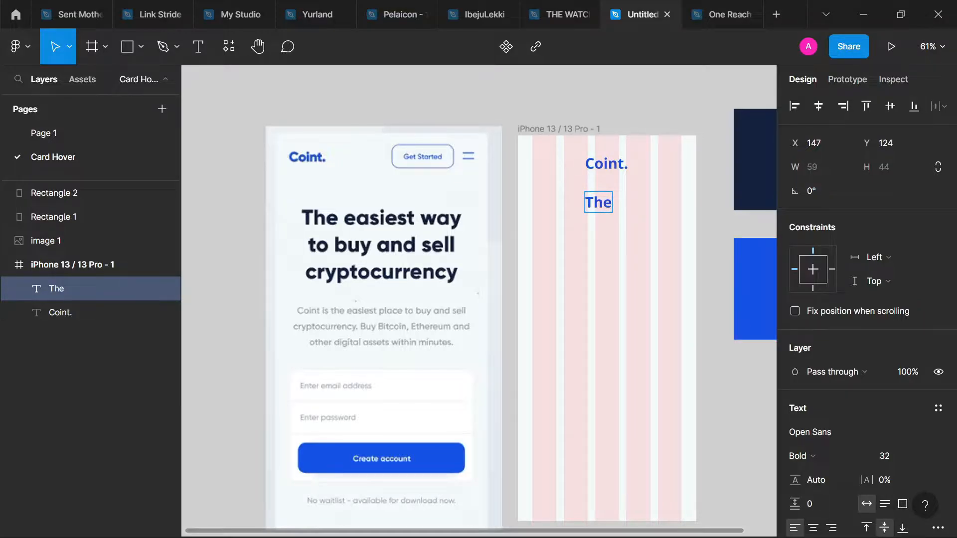
text( easiest)
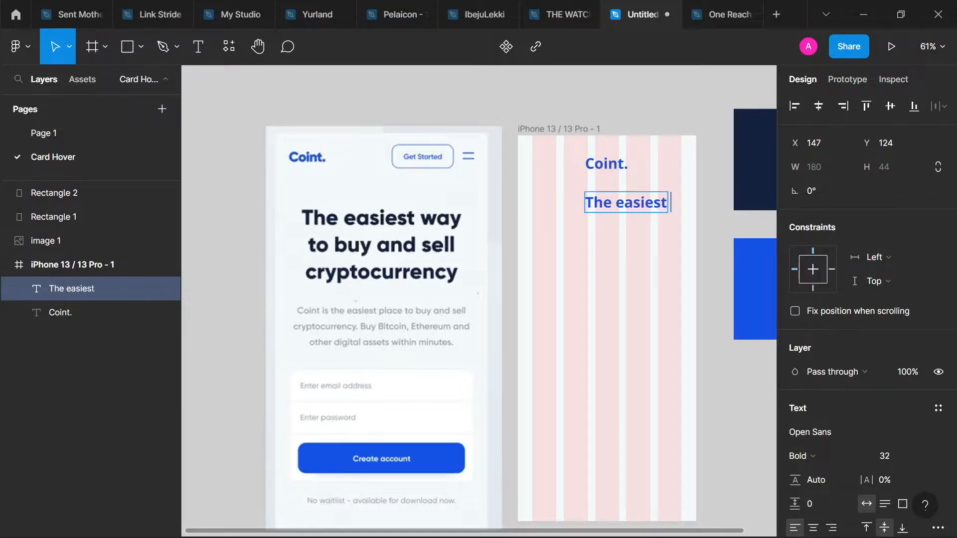
text( way to buy)
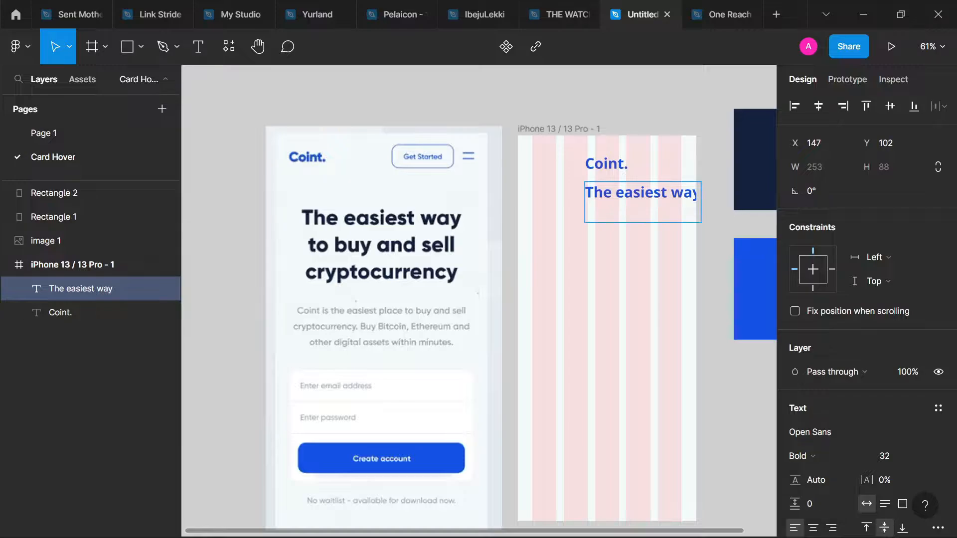
text( a)
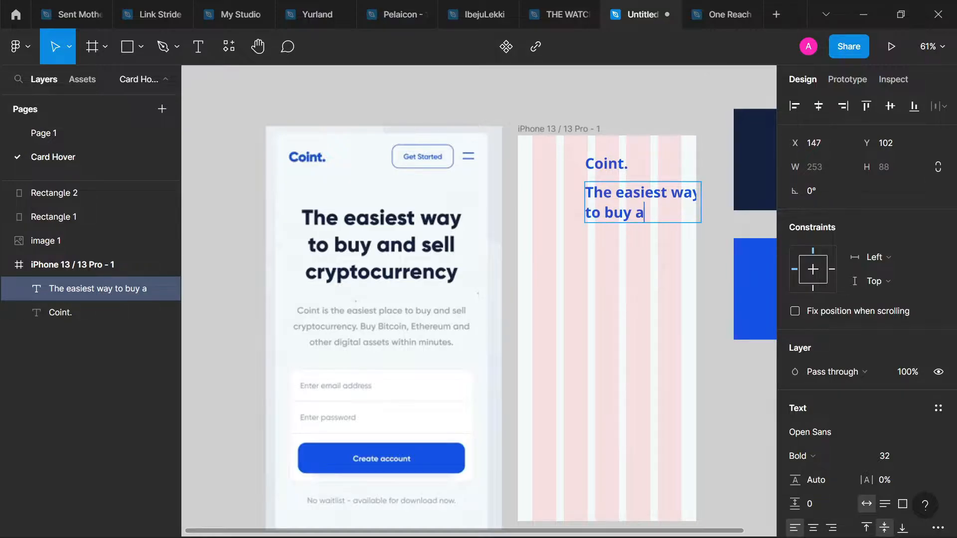
text(nd sell)
key(Return)
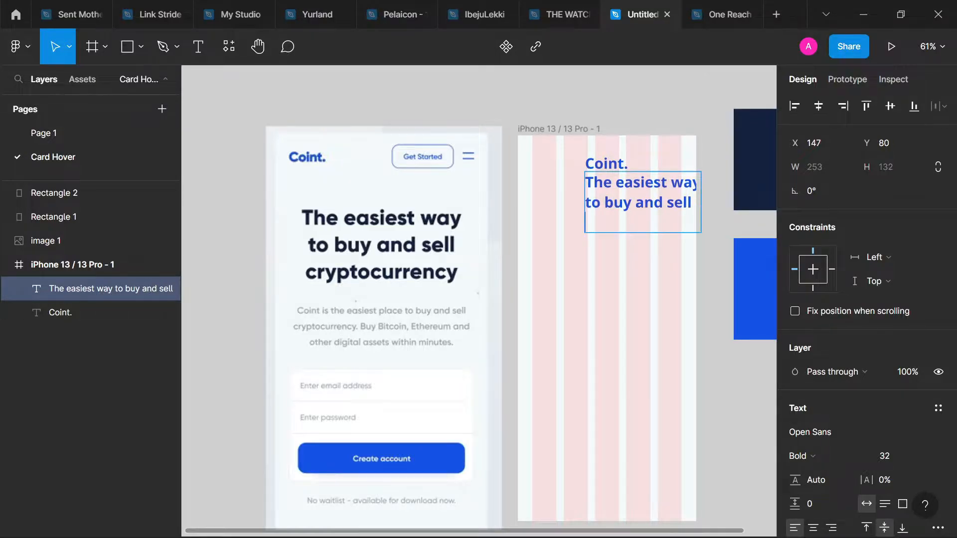
text(cryptocurr)
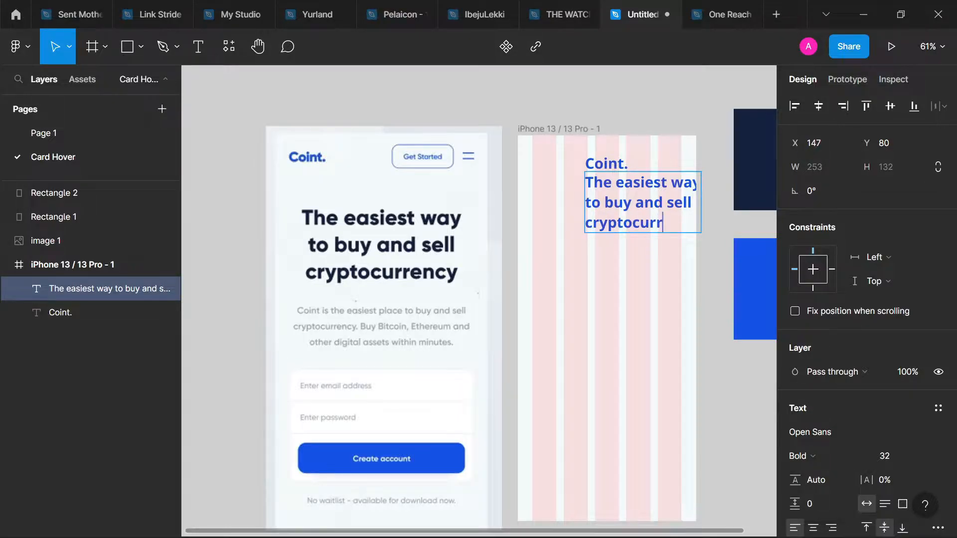
text(ency)
key(Escape)
Step: Move the heading fully inside the frame, center-align its lines and fill it with the dark navy swatch's color
drag(654, 221, 601, 233)
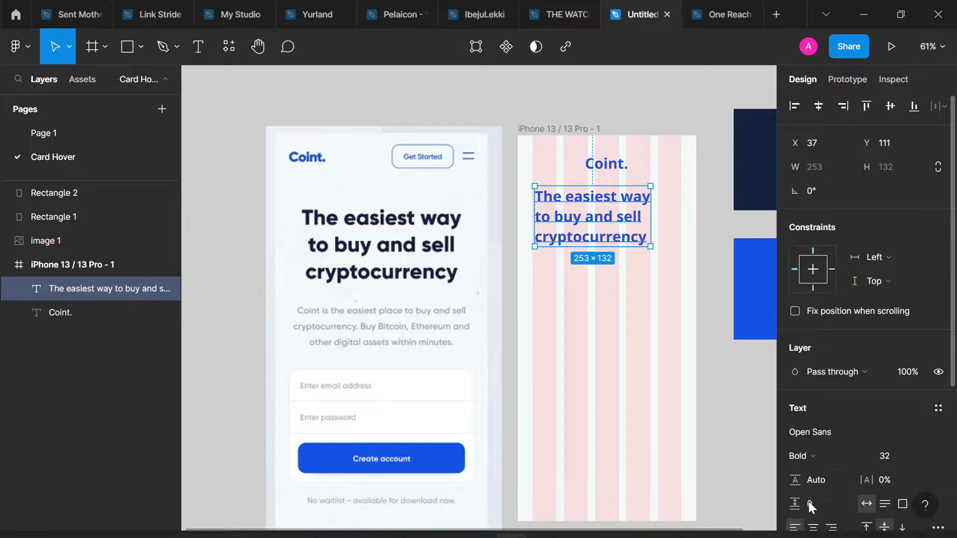
click(820, 530)
key(i)
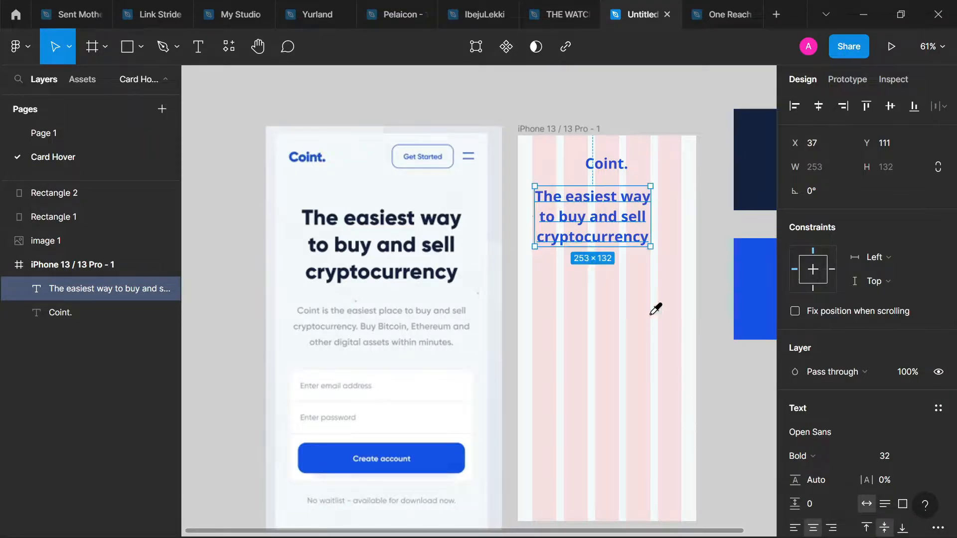
click(763, 203)
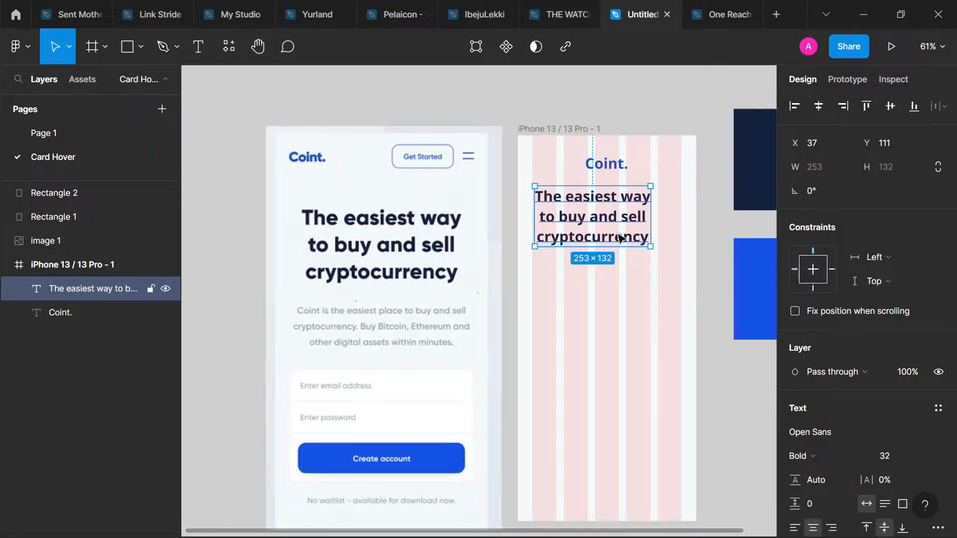
Step: Set the heading's font size to 40 and position it centered below the Coint. text at X 36, Y 137
drag(622, 236, 636, 236)
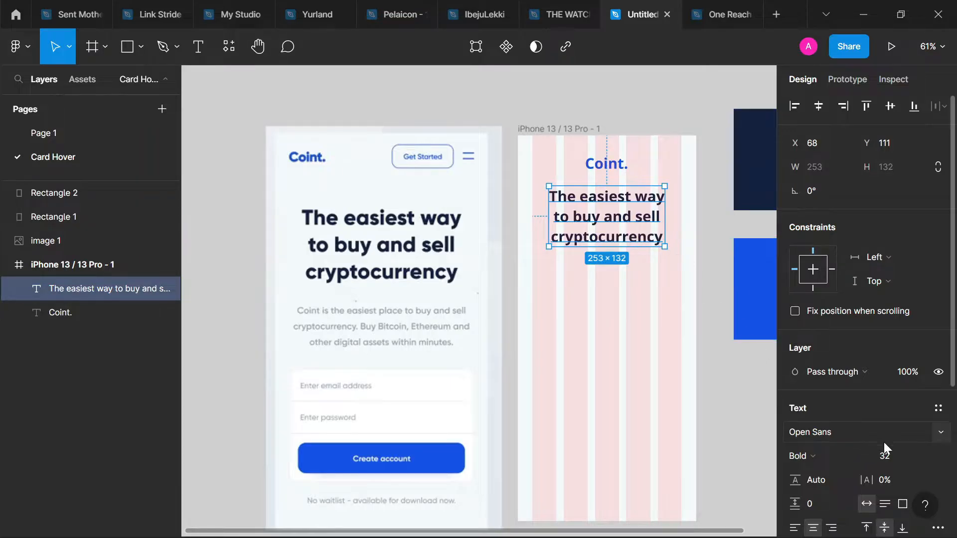
click(921, 459)
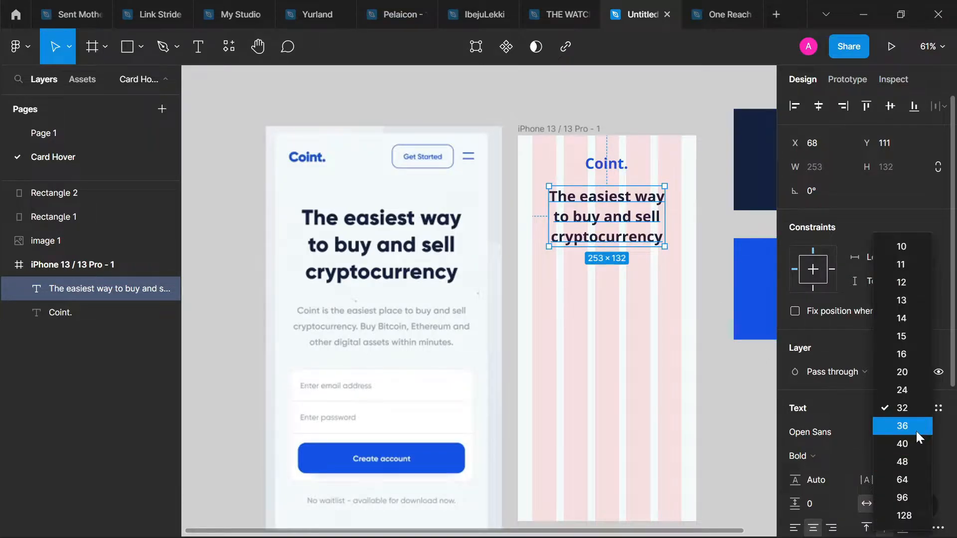
click(916, 442)
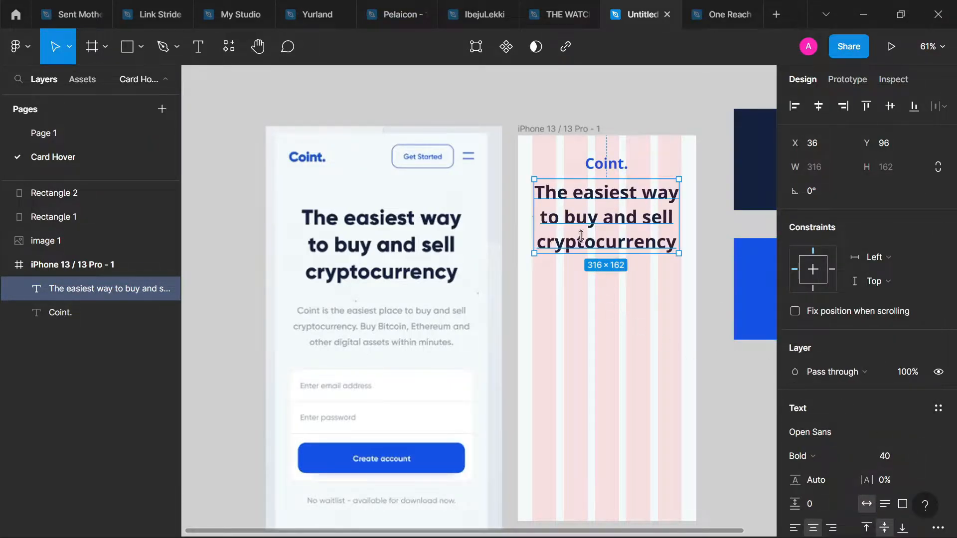
mouse_move(593, 232)
mouse_down()
mouse_move(600, 273)
mouse_move(596, 248)
mouse_up()
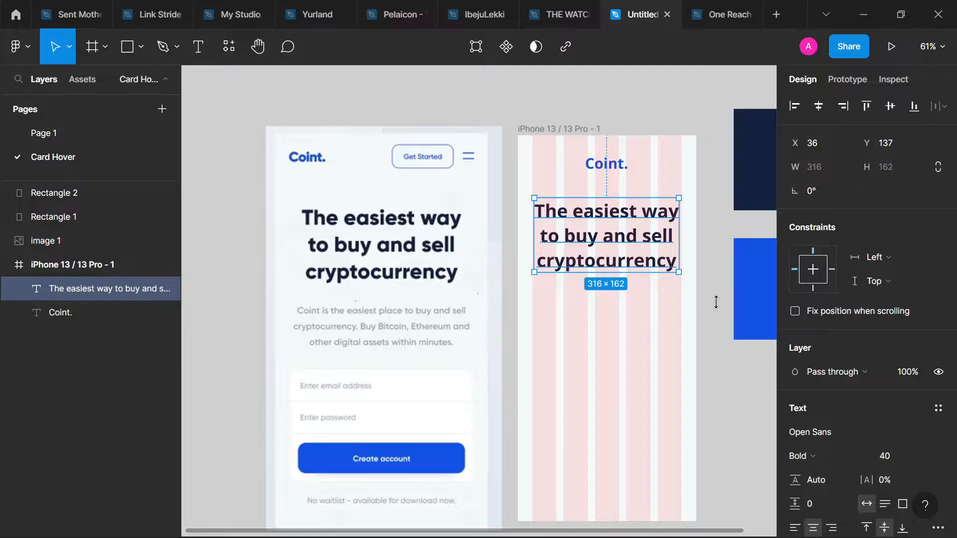
Step: Keep the heading's font size at 40 and move it straight down to Y 155
click(923, 456)
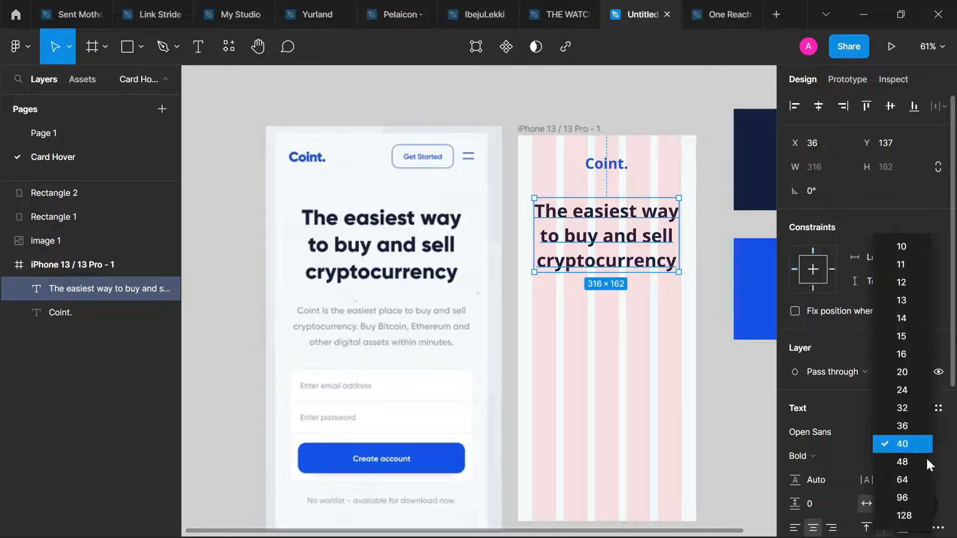
click(915, 439)
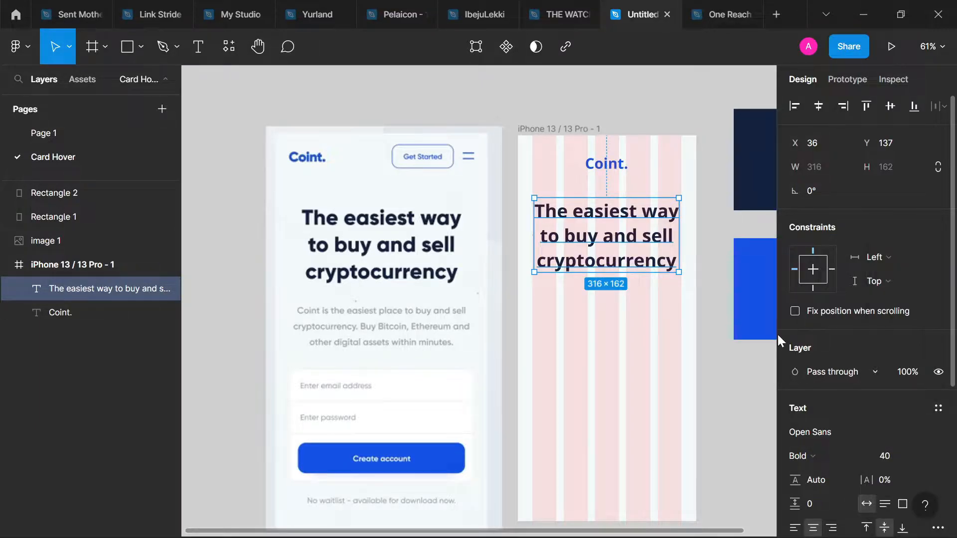
drag(600, 239, 600, 248)
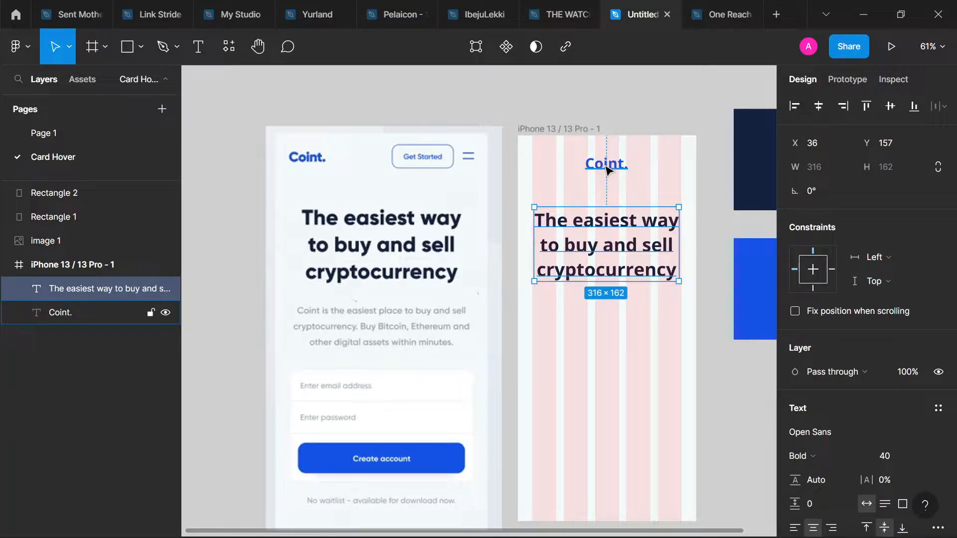
key(Up)
key(Up)
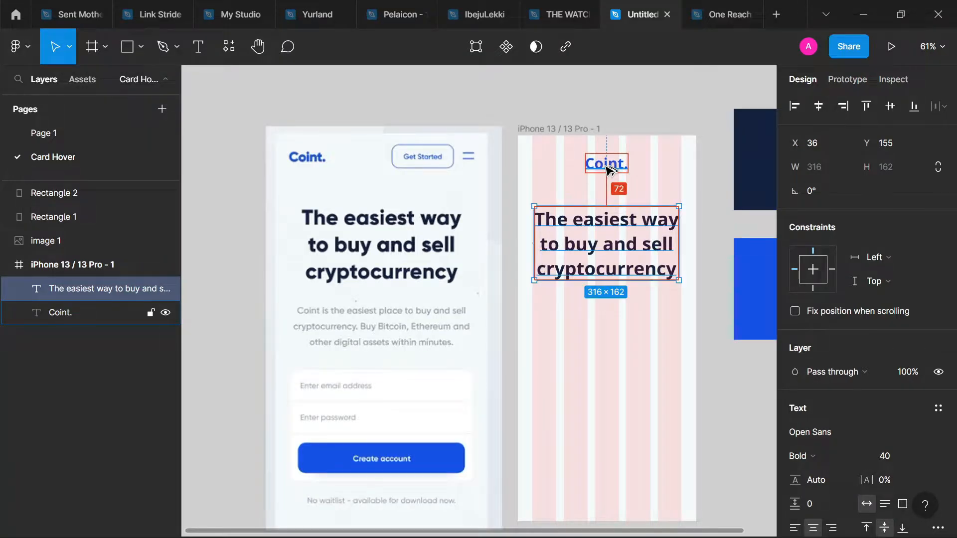
click(618, 192)
click(614, 170)
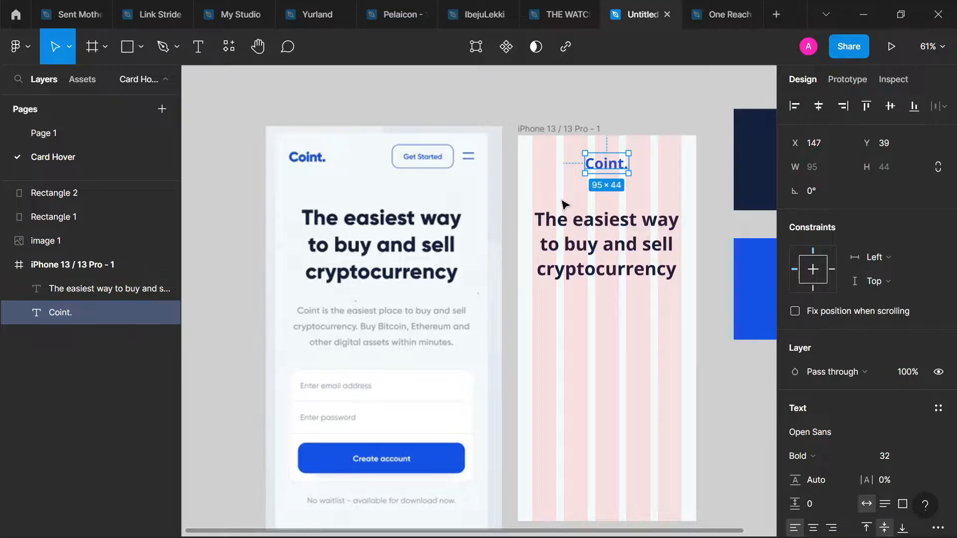
click(562, 205)
Step: Duplicate the three-line heading directly below itself, placing the copy at X 36, Y 341
click(569, 246)
double_click(571, 246)
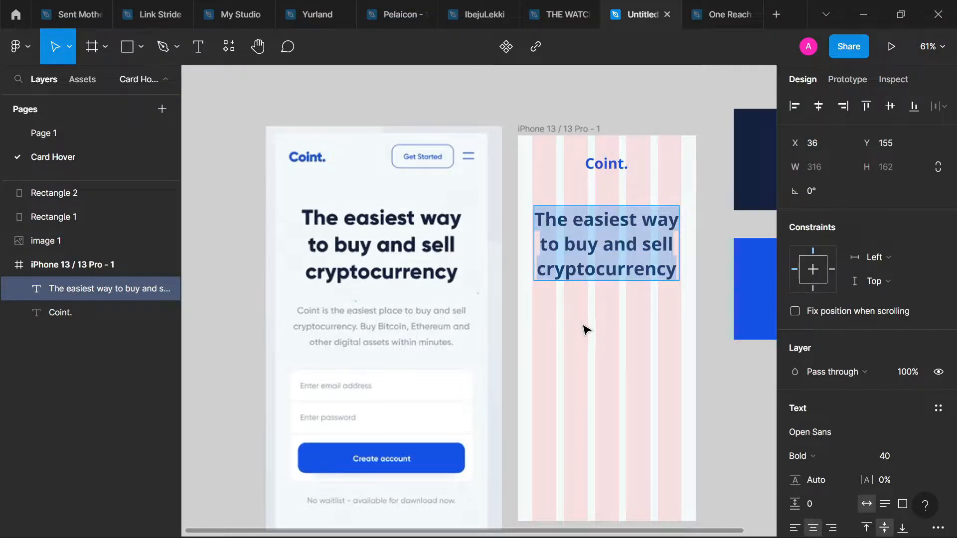
key(Escape)
drag(601, 263, 599, 344)
double_click(600, 344)
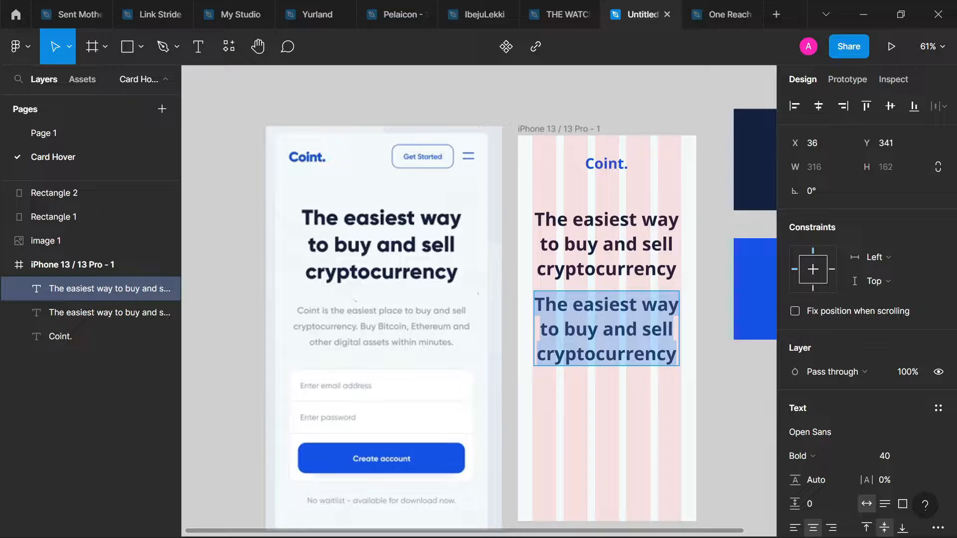
key(Escape)
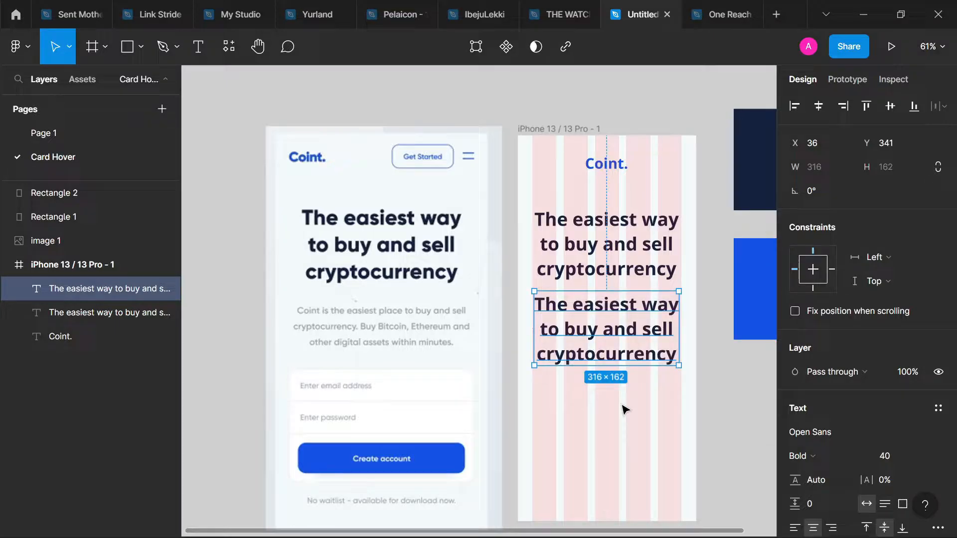
Step: Set the lower heading copy's font weight to SemiBold and its font size to 16
click(923, 456)
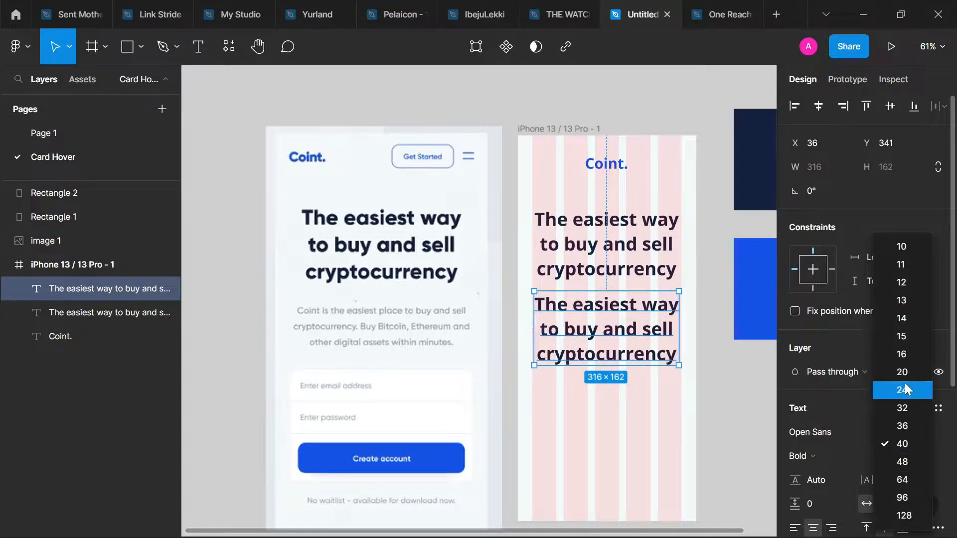
click(904, 384)
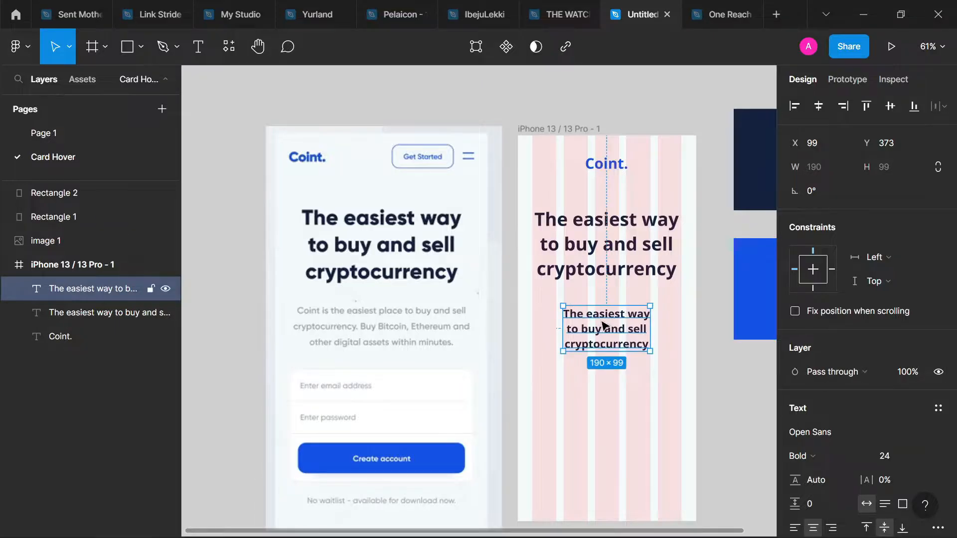
click(802, 455)
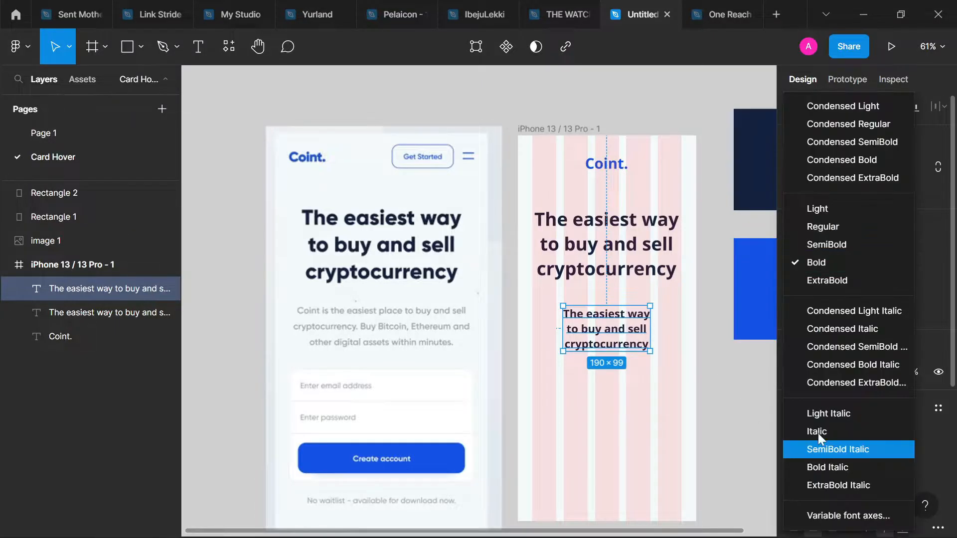
click(844, 239)
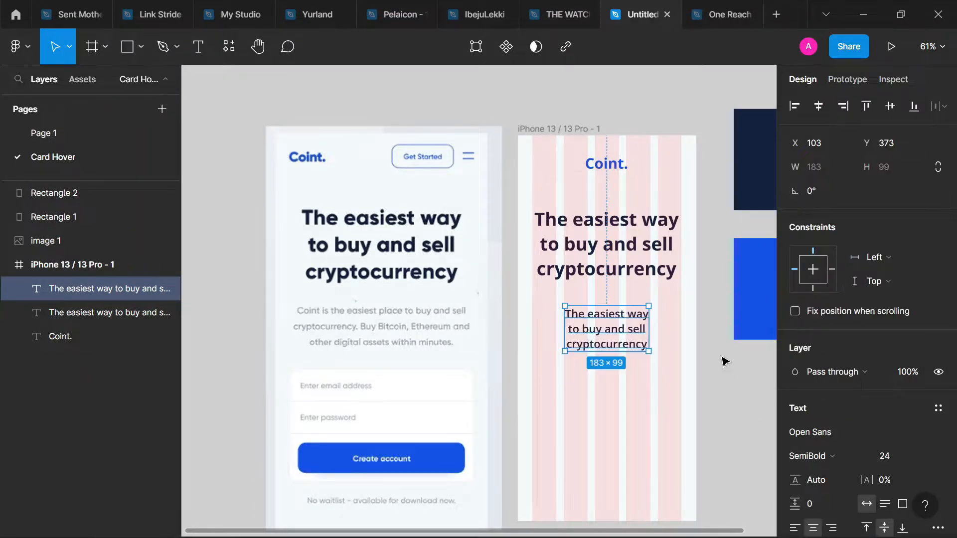
click(920, 454)
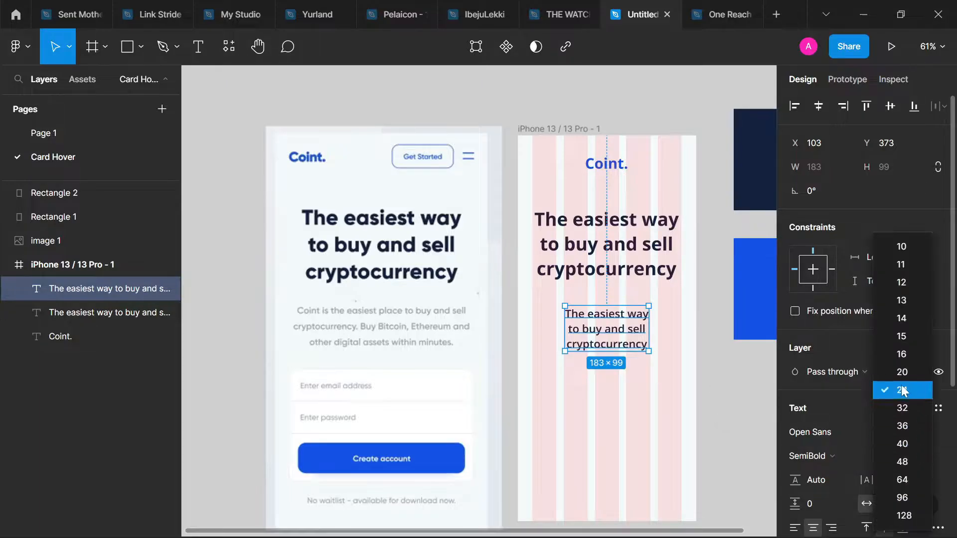
click(892, 353)
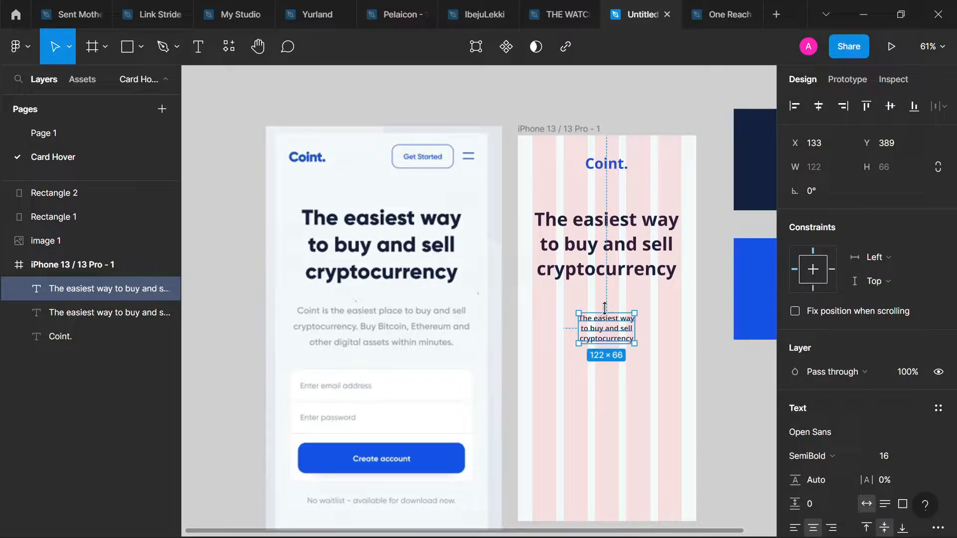
Step: Enlarge the small copy's text box to 322 × 97 at X 36, Y 358 and left-align its text
drag(609, 314, 532, 317)
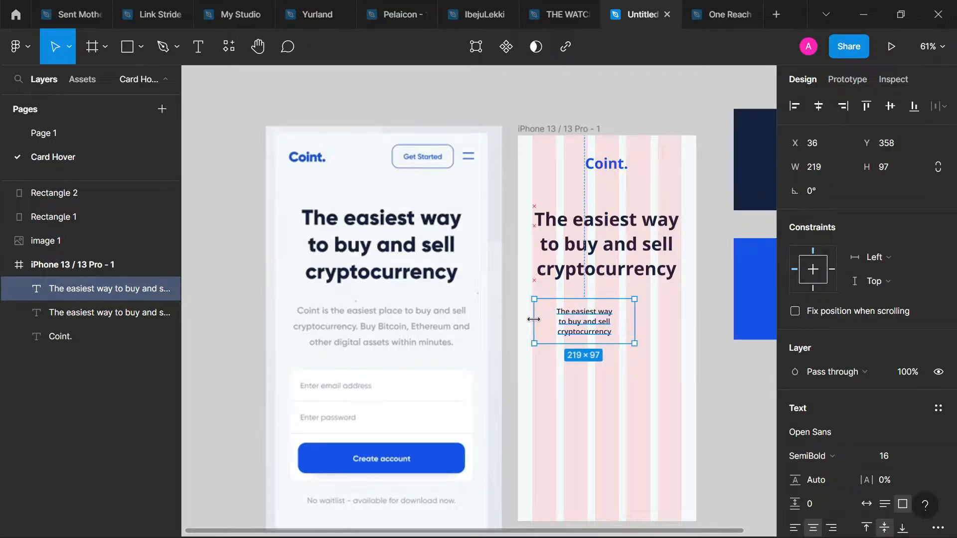
drag(635, 330, 682, 334)
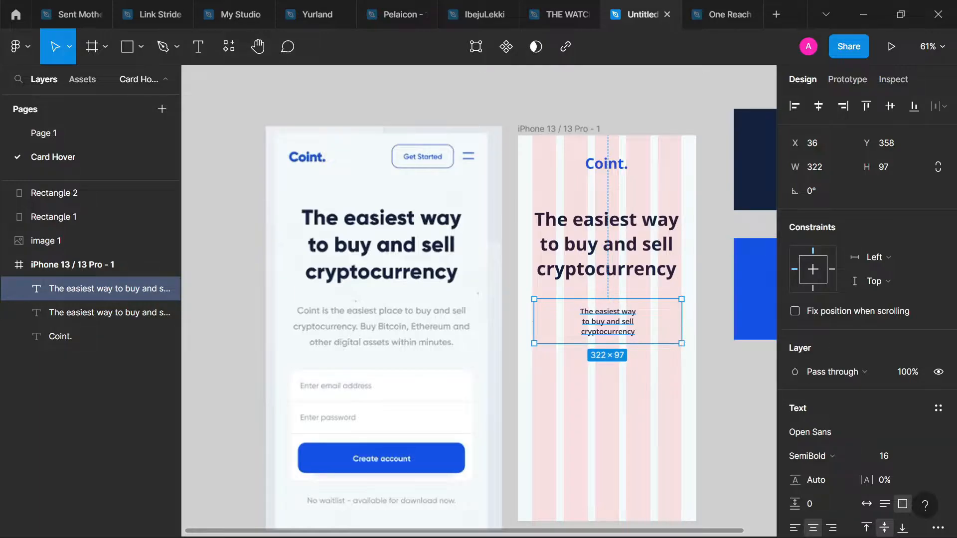
scroll(844, 458, down, 5)
click(795, 415)
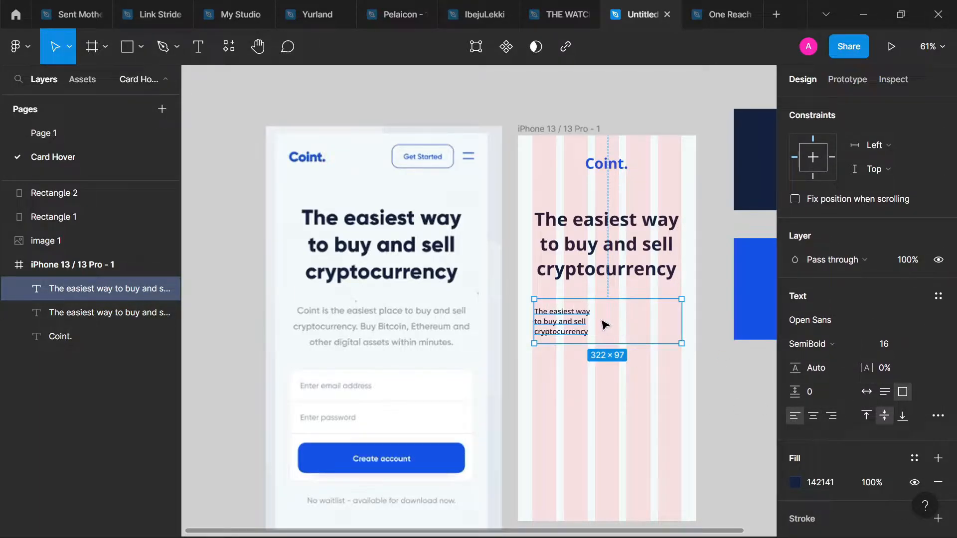
key(Escape)
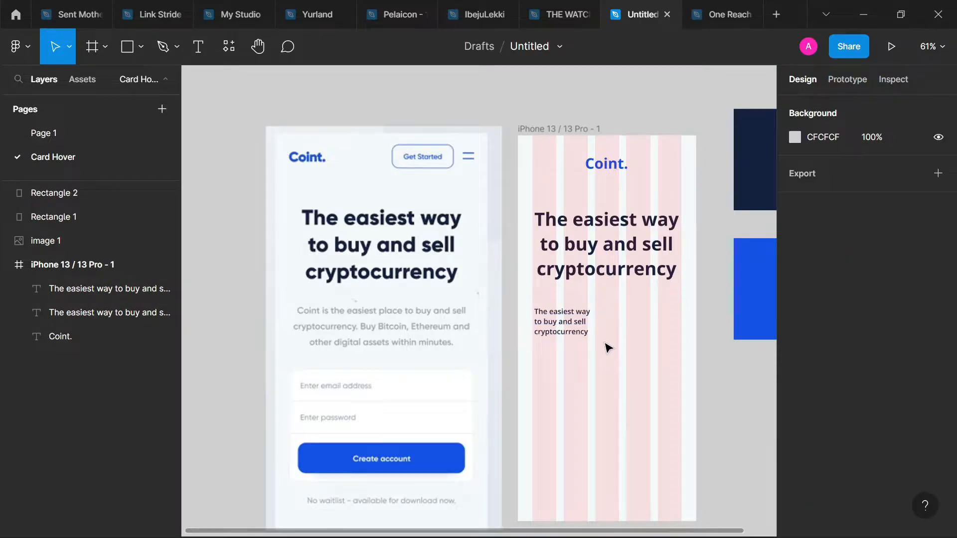
click(576, 322)
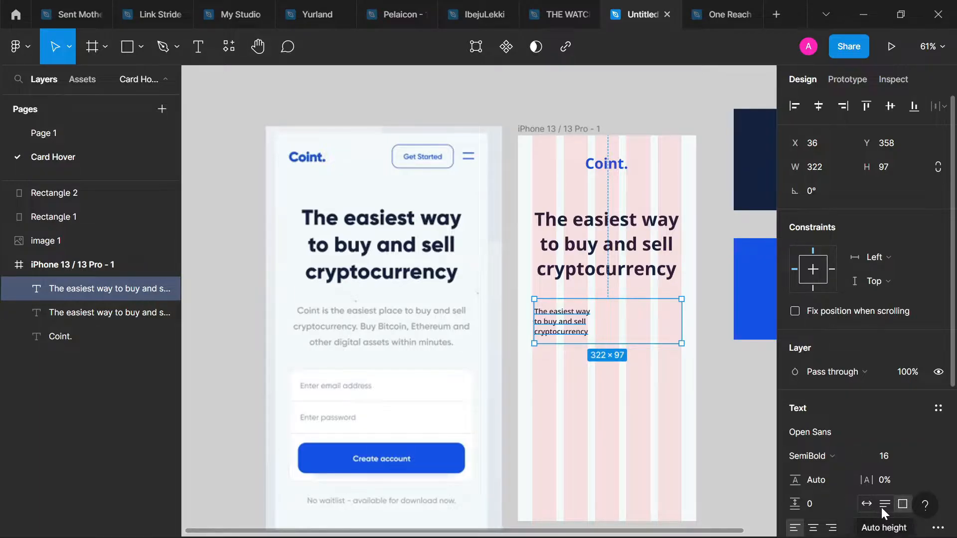
Step: Erase all the text in the small copy and leave its empty text box
double_click(572, 333)
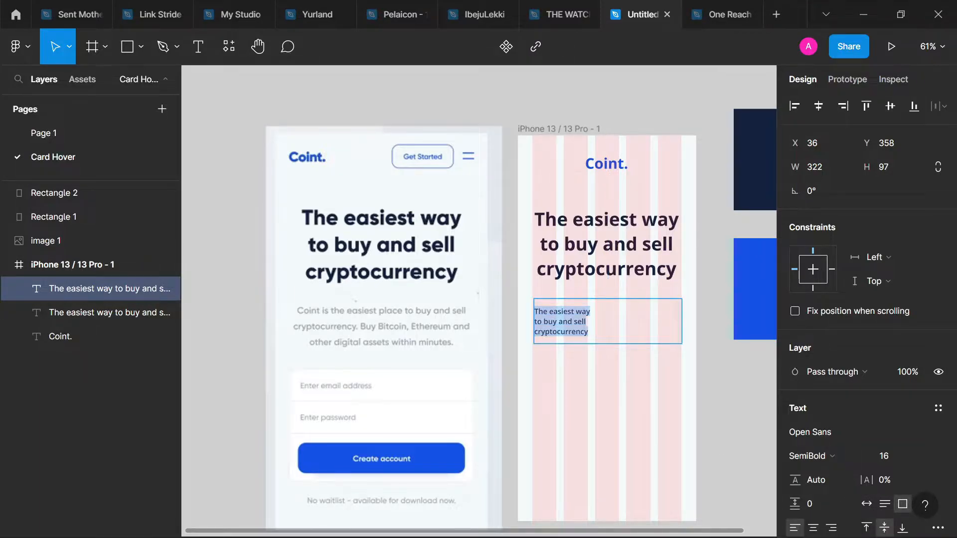
key(BackSpace)
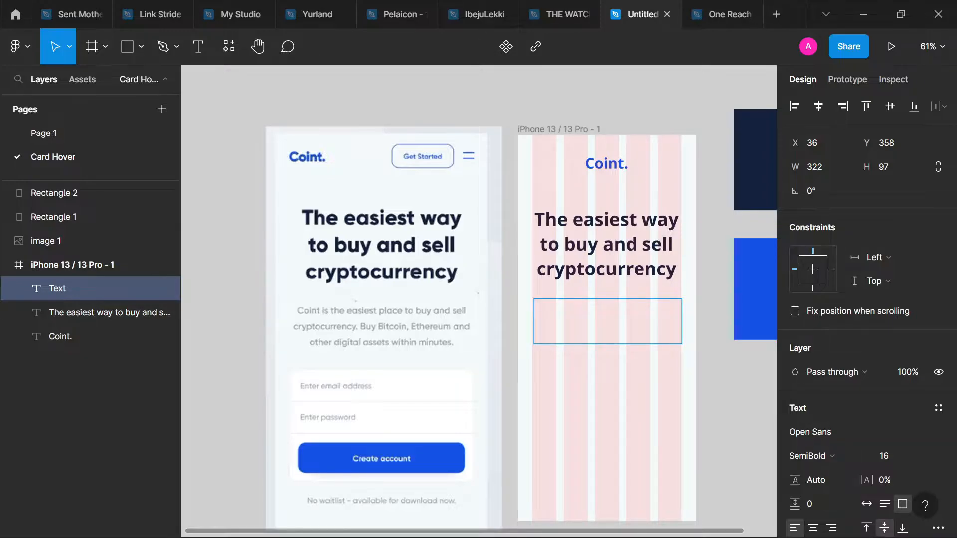
click(561, 371)
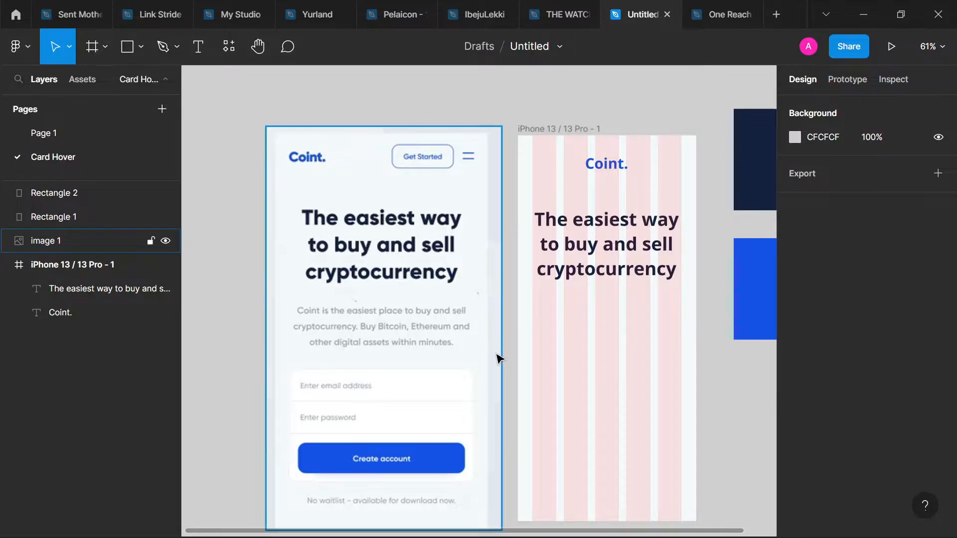
Step: Draw a text box about 326 × 113 below the heading, spanning the columns at X 32, Y 336
key(t)
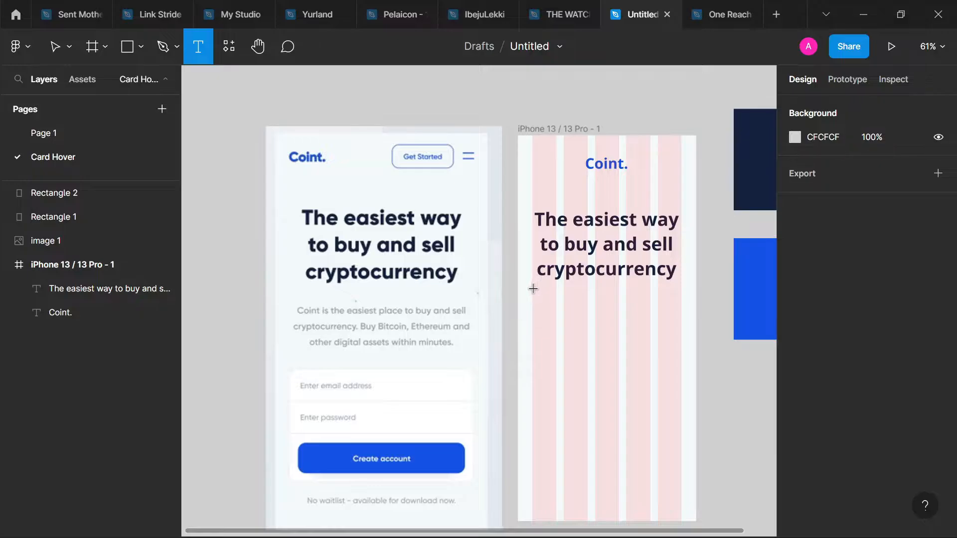
drag(532, 289, 683, 343)
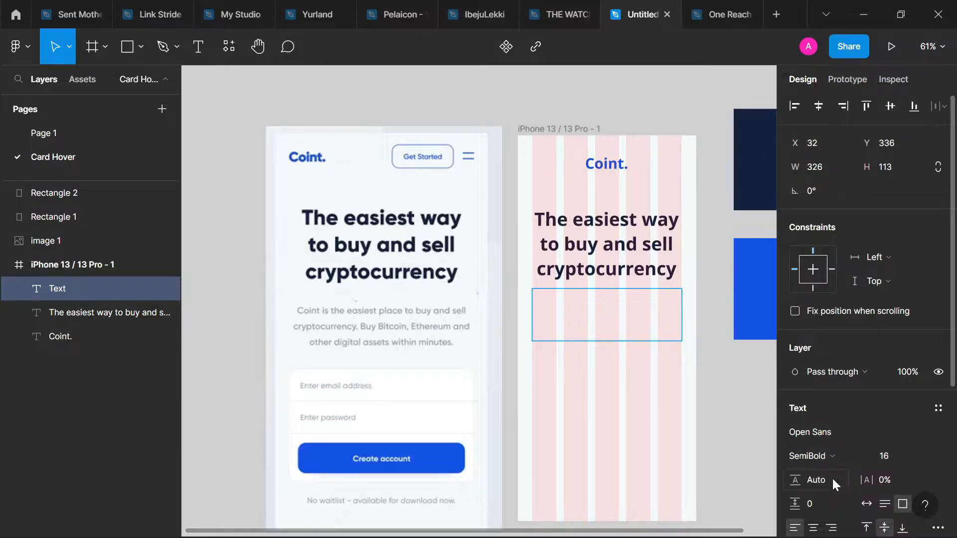
click(897, 481)
text(auto)
key(Return)
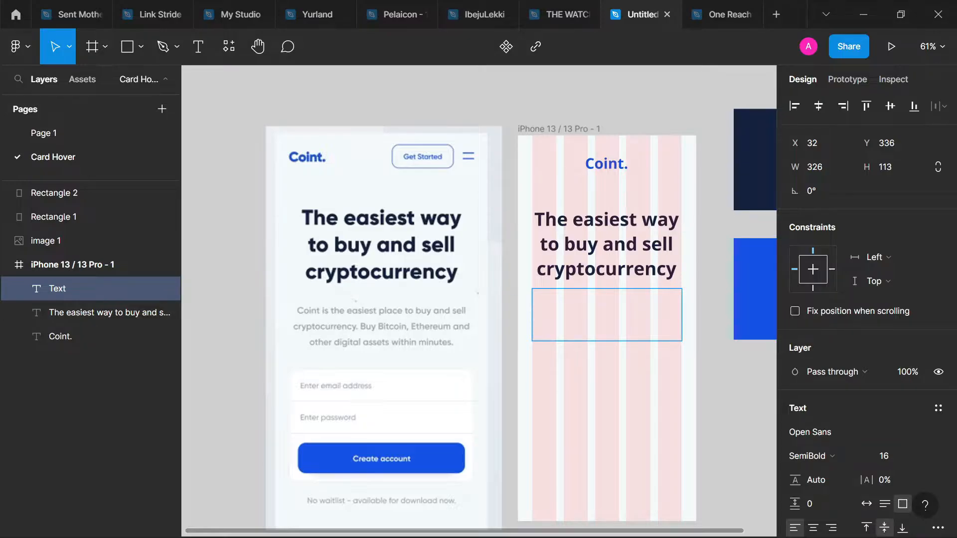
Step: Fill the new text box with 2 sentences generated by the Lorem Ipsum plugin
key(ctrl+slash)
text(lorem)
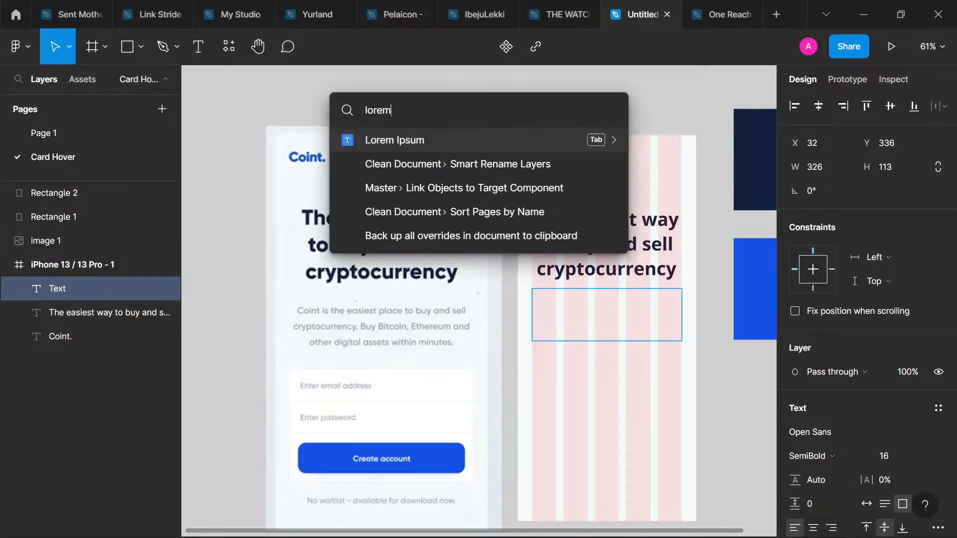
key(Return)
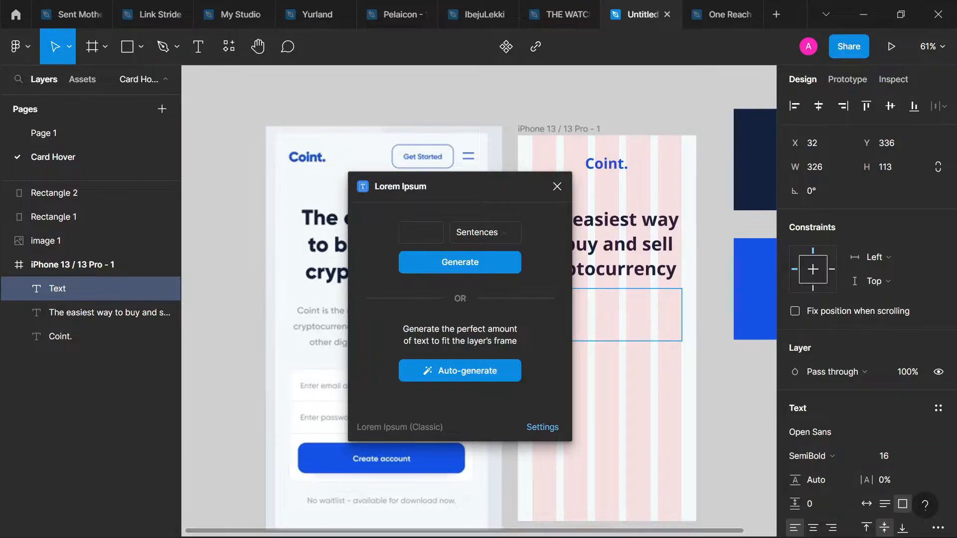
text(2)
click(441, 262)
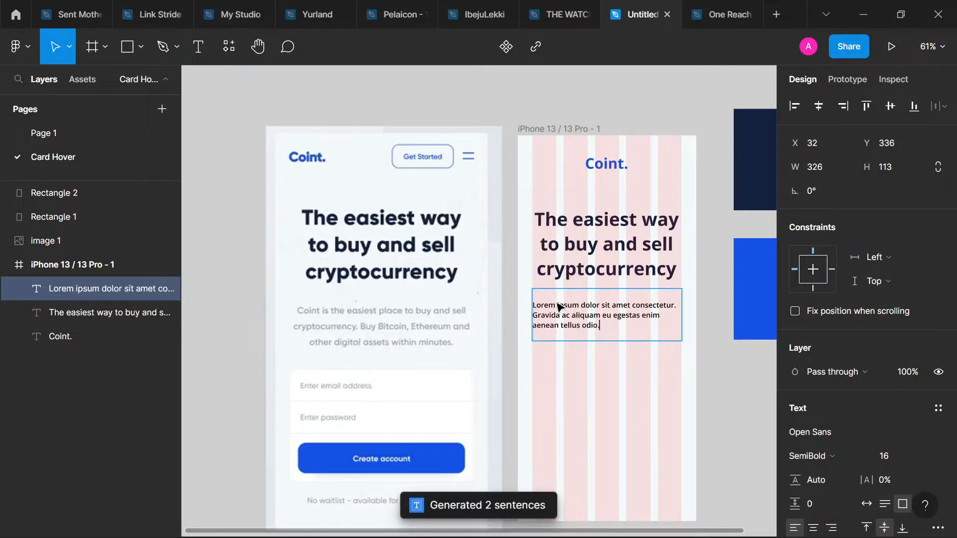
key(Escape)
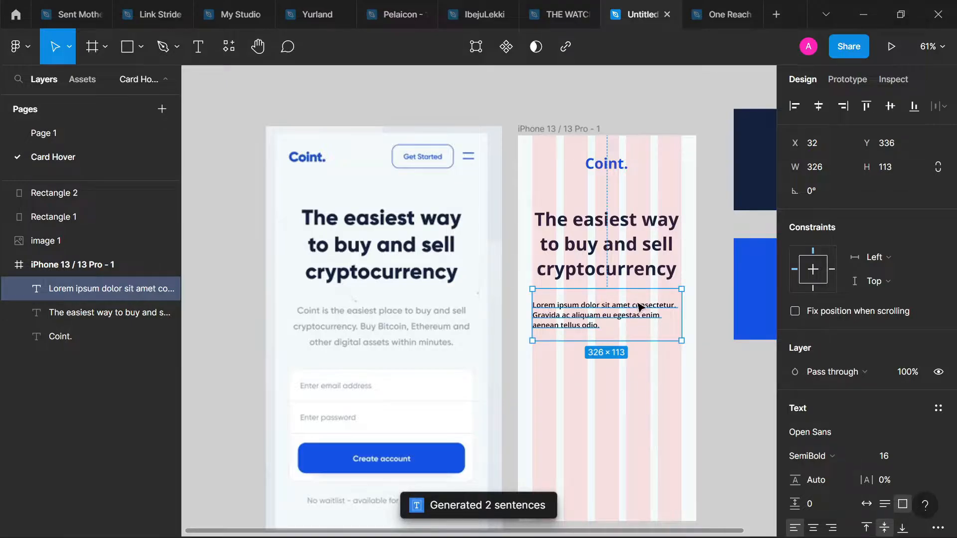
Step: Set the lorem ipsum paragraph's font size to 18 and center-align its lines
click(902, 451)
text(1)
key(Return)
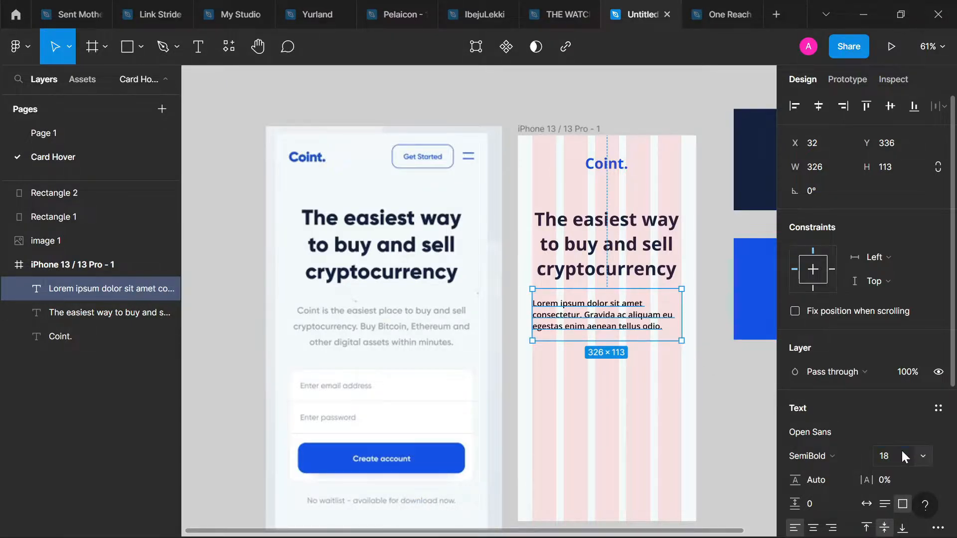
click(813, 528)
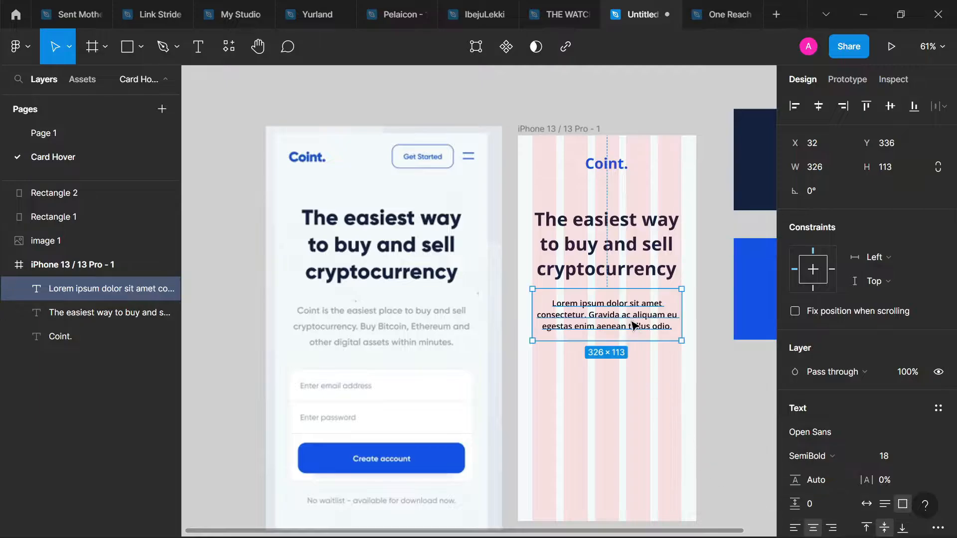
Step: Switch the paragraph to auto width and narrow its box to 309 wide on three lines, at X 40, Y 362
click(872, 502)
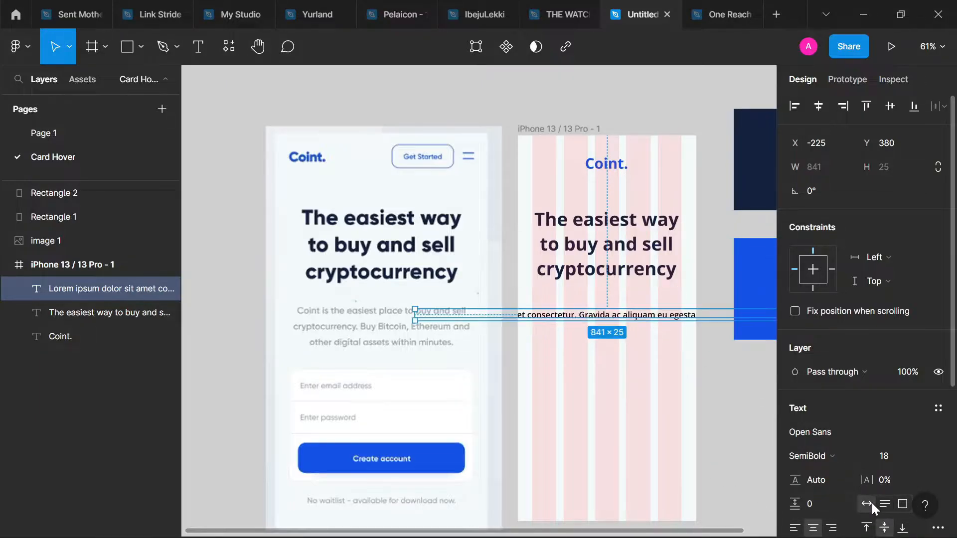
scroll(523, 319, right, 5)
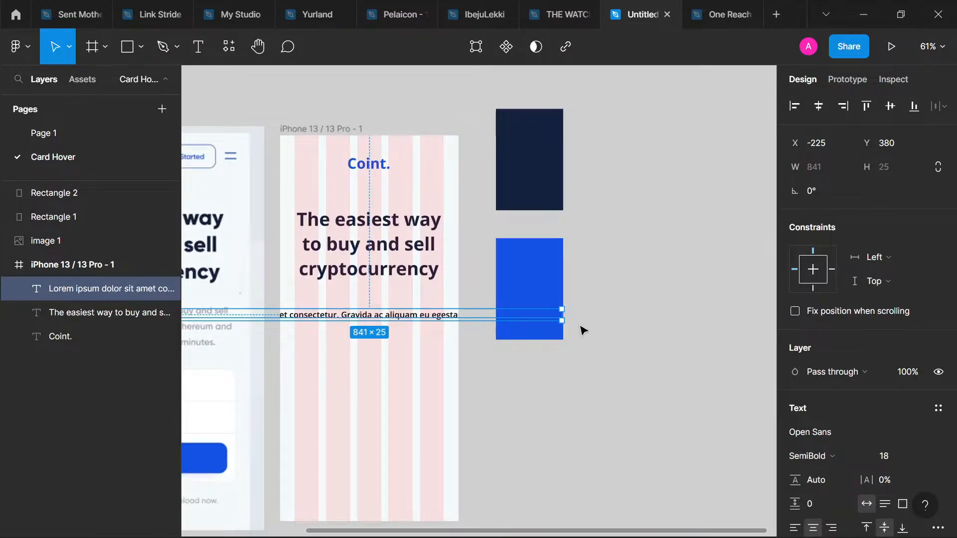
drag(562, 320, 411, 314)
scroll(412, 313, left, 3)
scroll(412, 315, left, 6)
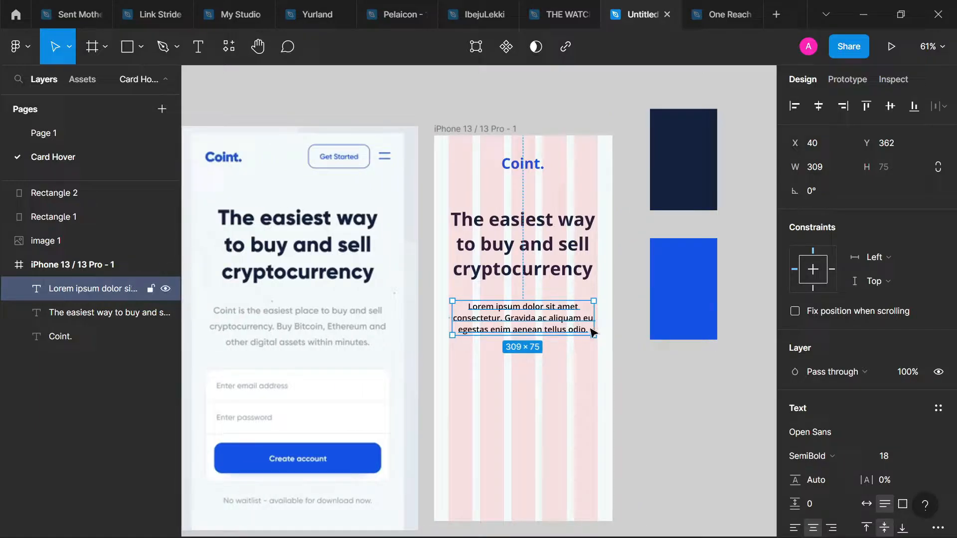
Step: Recolor the lorem ipsum paragraph with the grey sampled from the description text in the reference image
key(i)
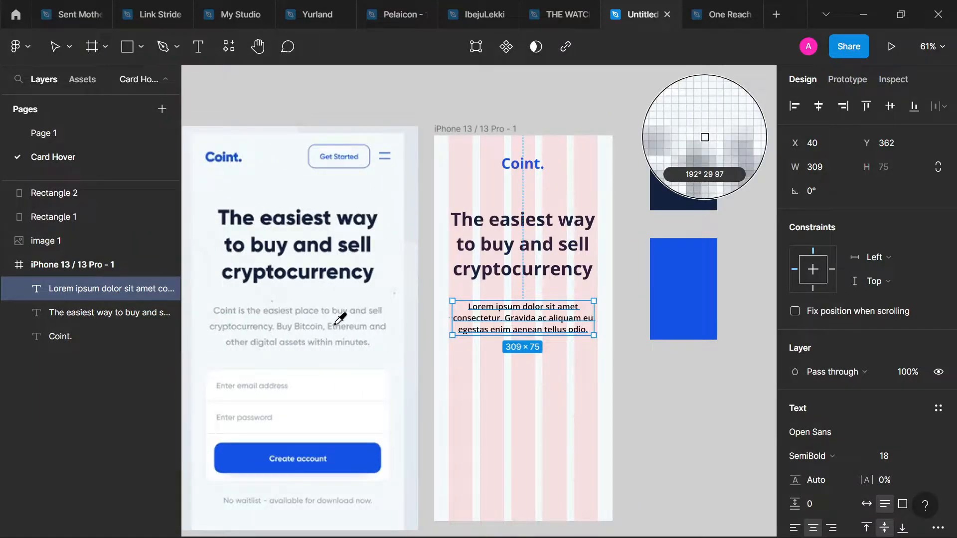
click(335, 326)
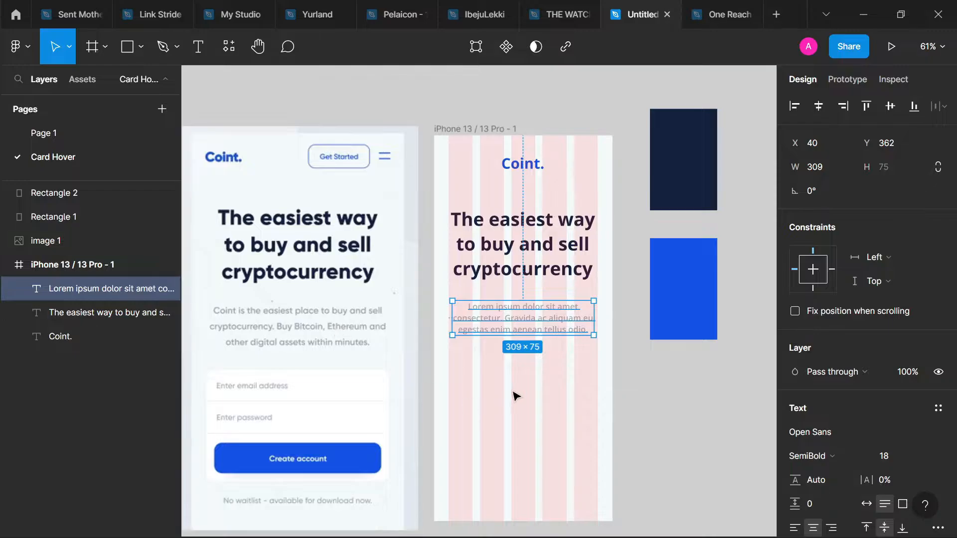
scroll(821, 435, down, 5)
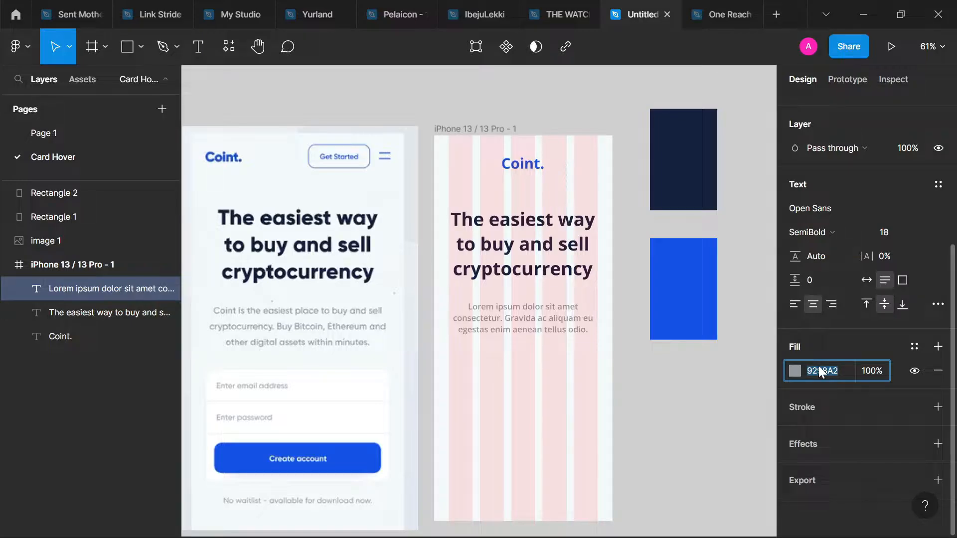
click(551, 337)
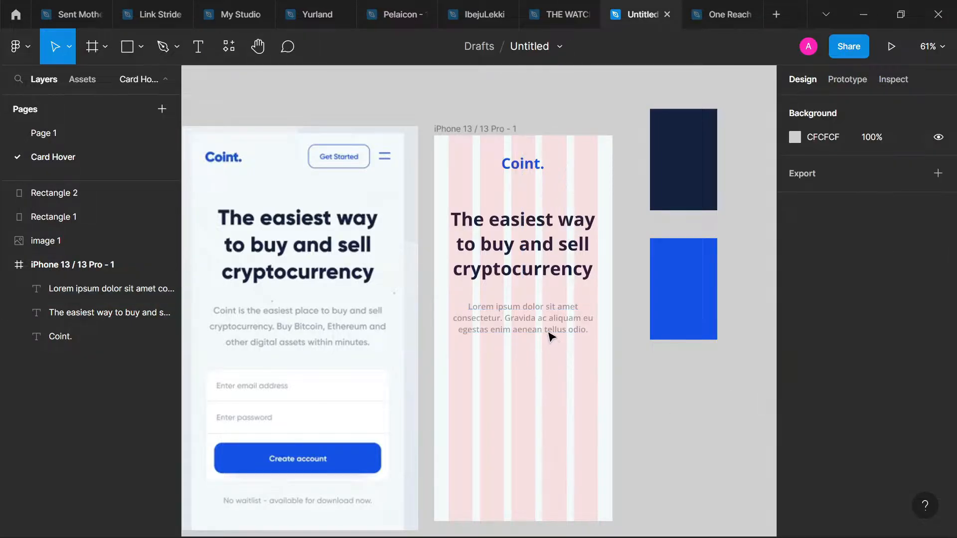
Step: Nudge the lorem ipsum paragraph up toward the heading to Y 349, checking its spacing from the heading
click(546, 326)
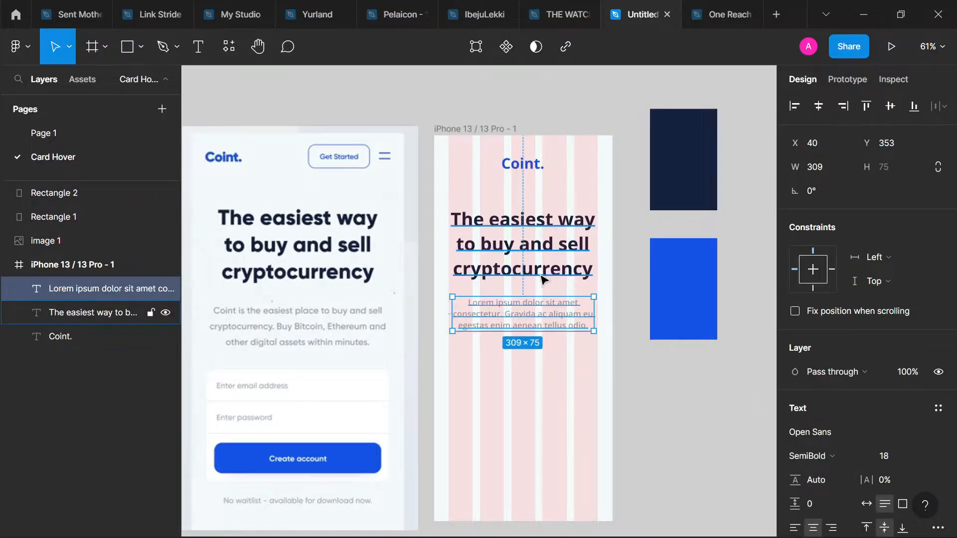
key(alt)
key(Up)
key(Up)
key(Up)
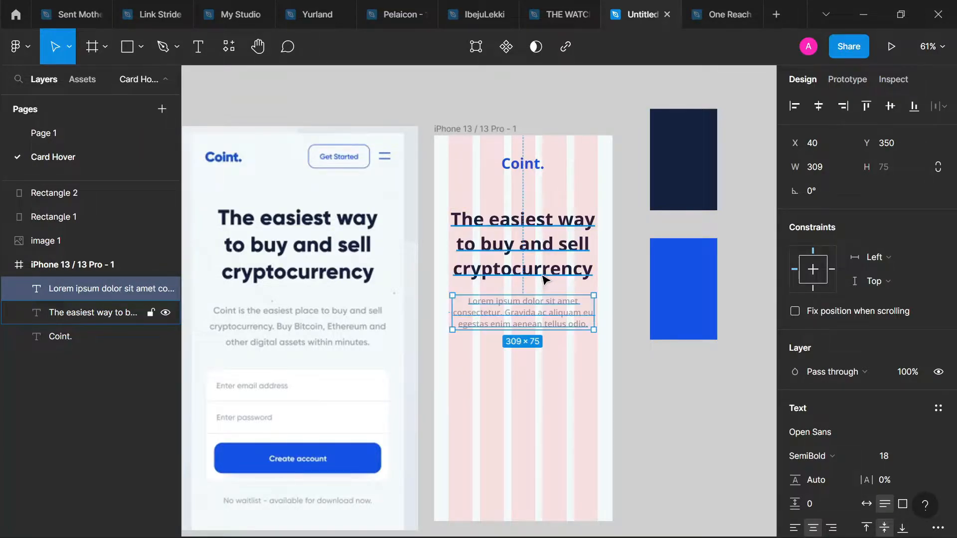
key(alt)
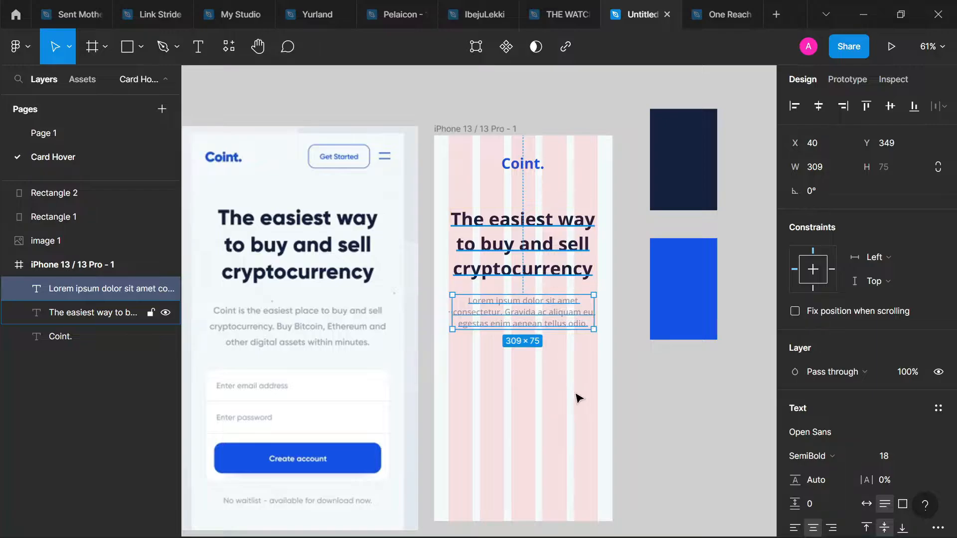
click(568, 408)
click(516, 325)
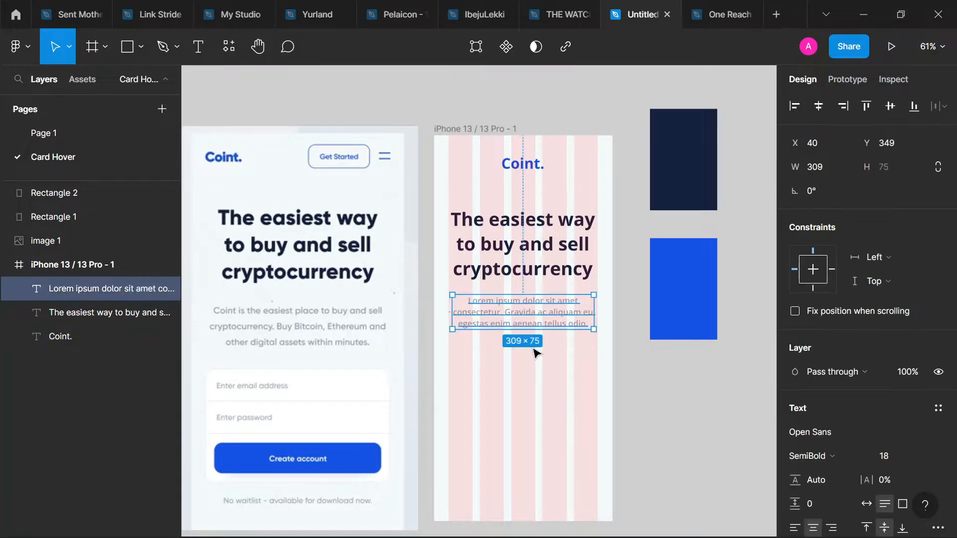
click(534, 350)
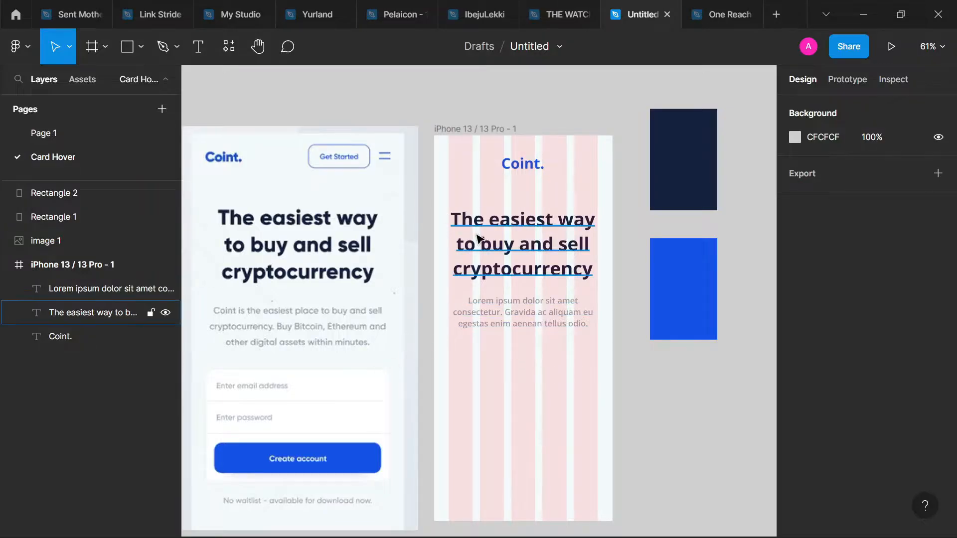
Step: Rename the iPhone frame as Landing Page
scroll(473, 211, down, 1)
double_click(461, 121)
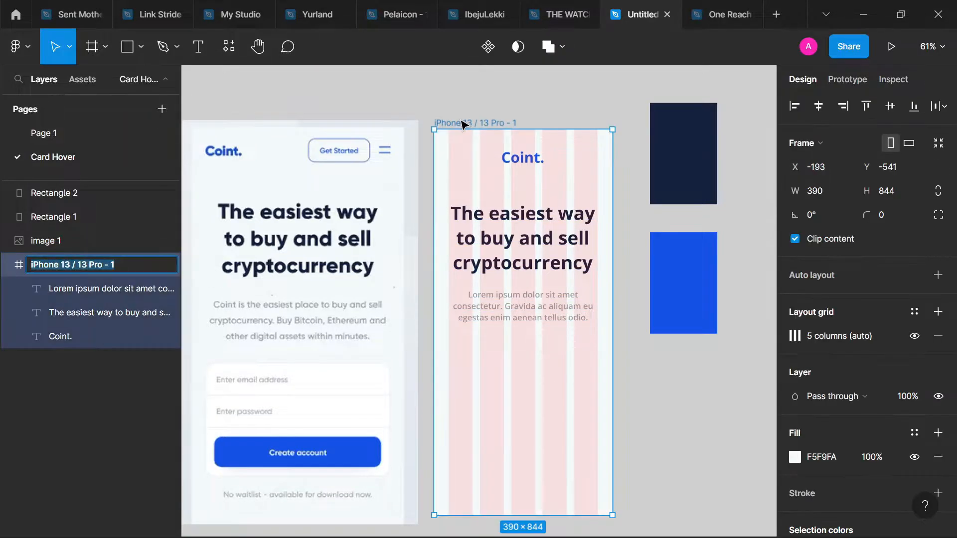
text(Landin)
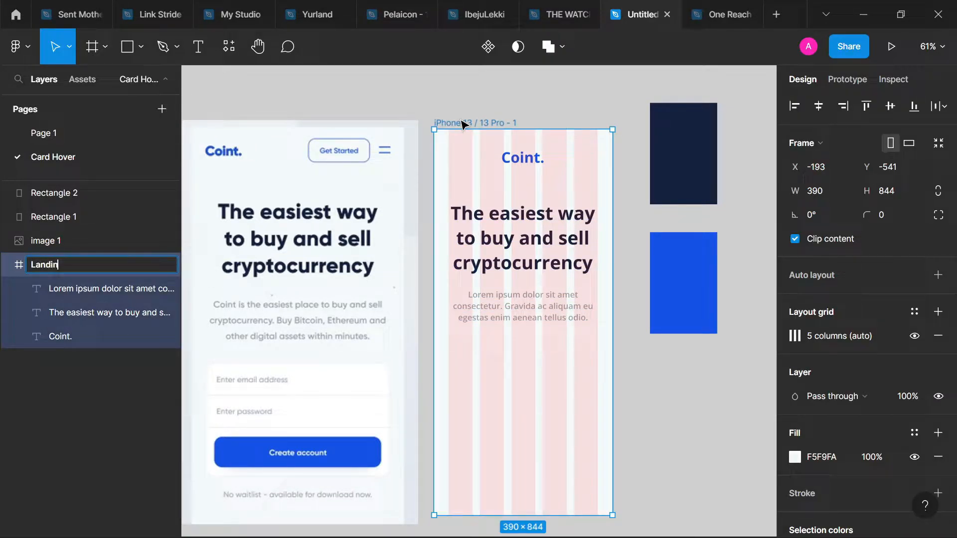
text(g Page)
key(Return)
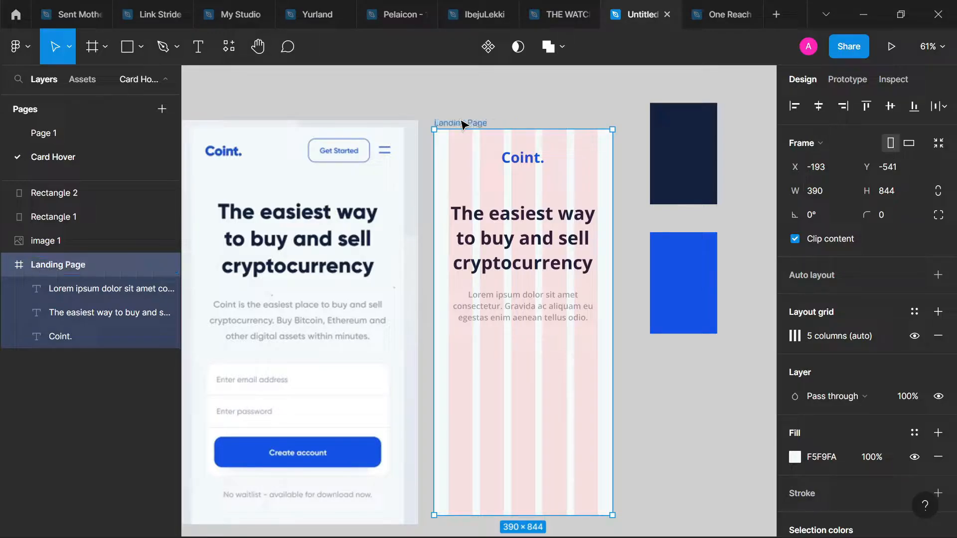
click(508, 400)
Step: Duplicate the lorem ipsum paragraph and place the copy lower in the frame at about X 37, Y 601
scroll(472, 276, down, 2)
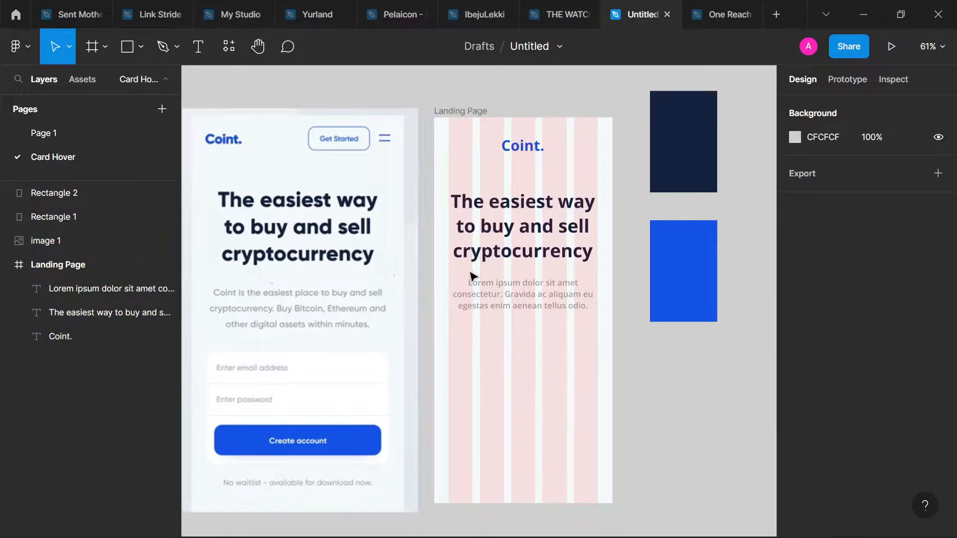
scroll(565, 307, up, 1)
scroll(566, 309, up, 1)
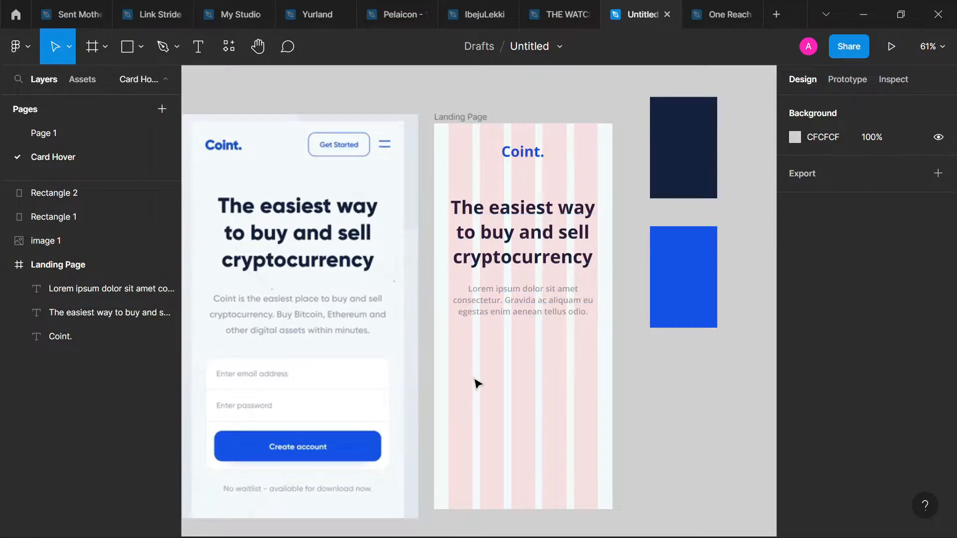
click(517, 302)
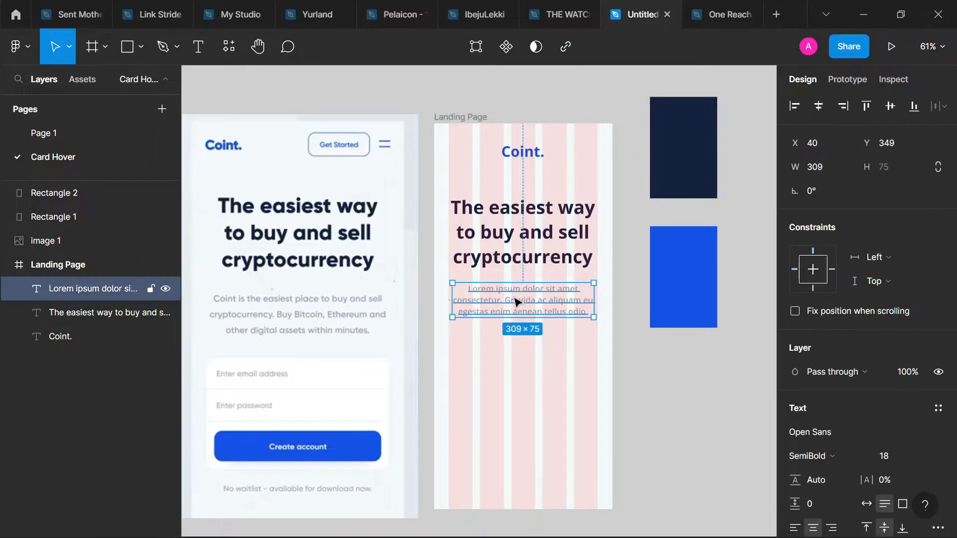
drag(514, 301, 515, 416)
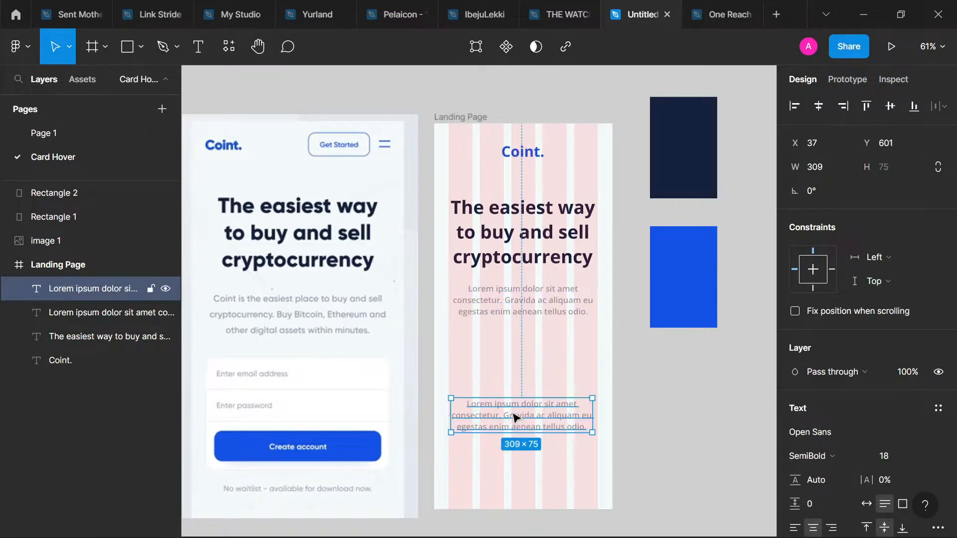
Step: Replace the copied paragraph's text with "Get Started" and set its box to auto width
key(Return)
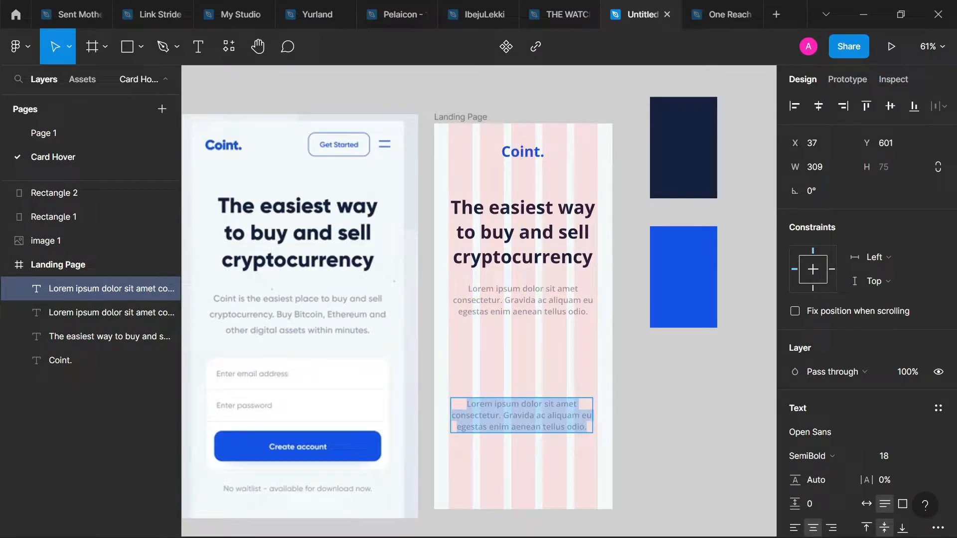
text(GEt)
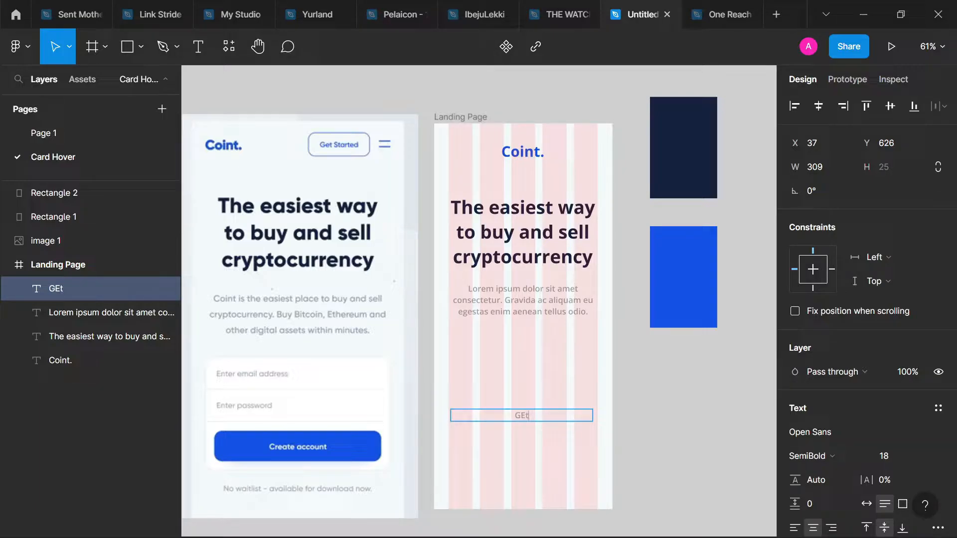
key(BackSpace)
key(BackSpace)
text(et Started)
key(Escape)
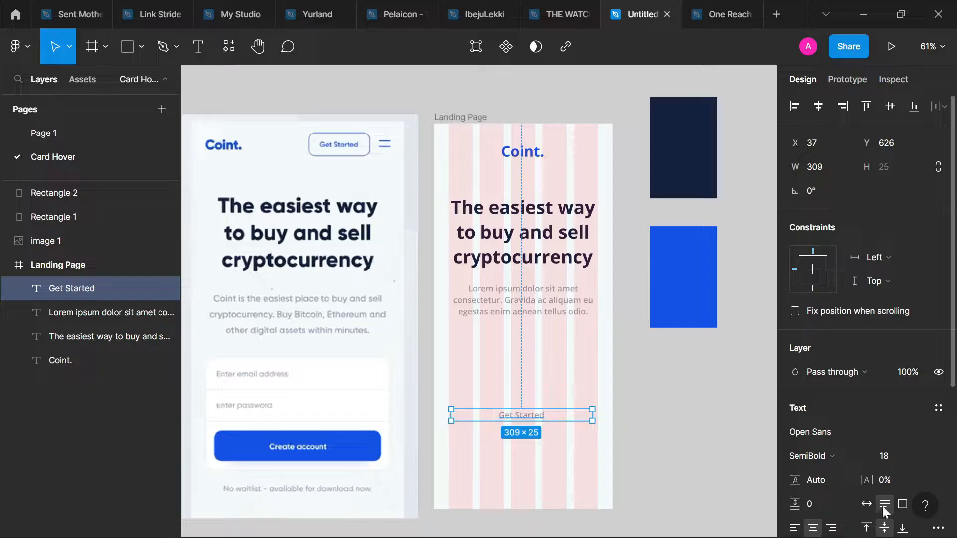
click(866, 501)
click(553, 471)
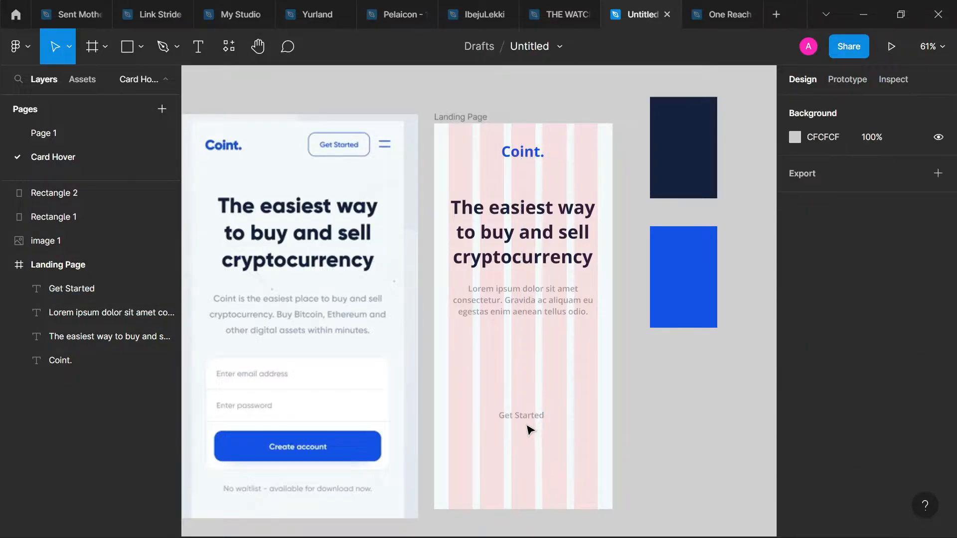
Step: Wrap the Get Started text in an auto layout frame with 16 vertical and 32 horizontal padding
click(527, 425)
key(shift+a)
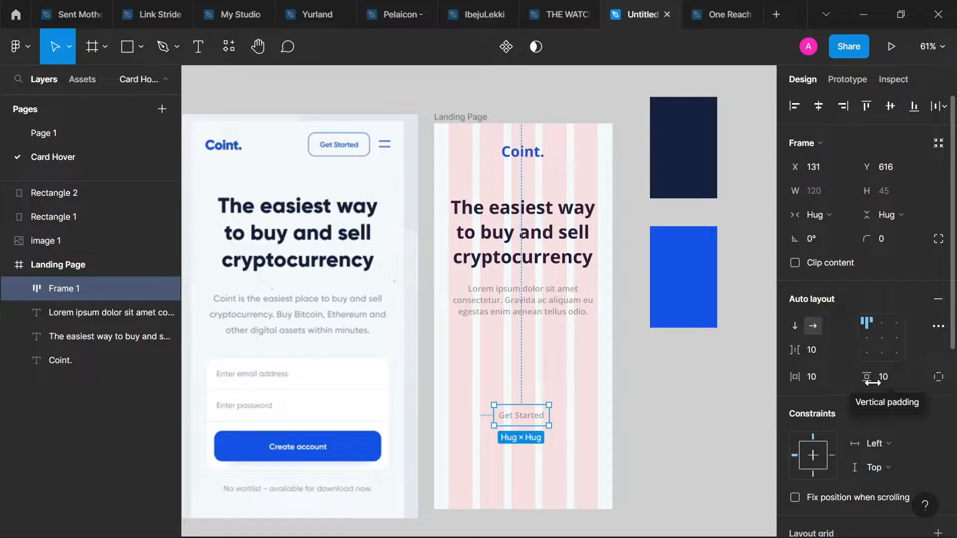
click(890, 384)
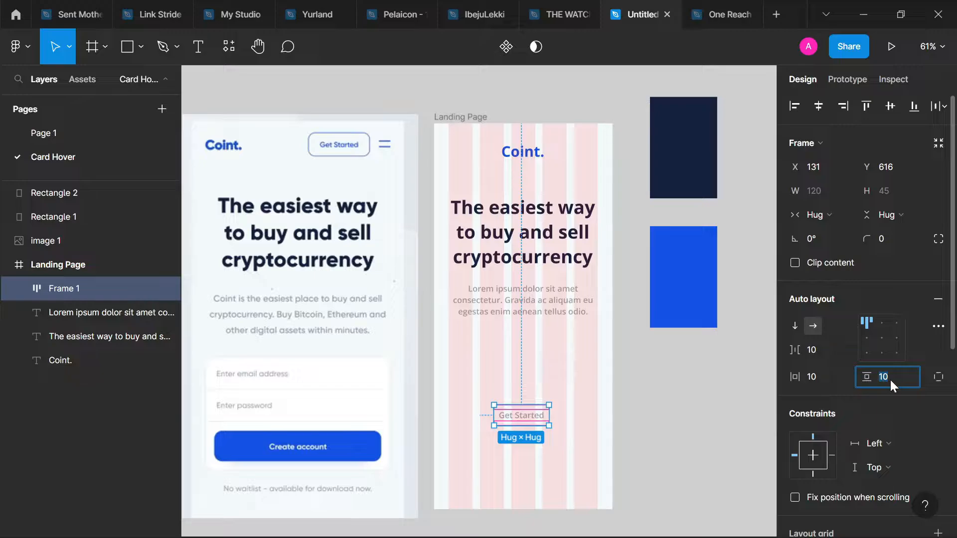
key(Tab)
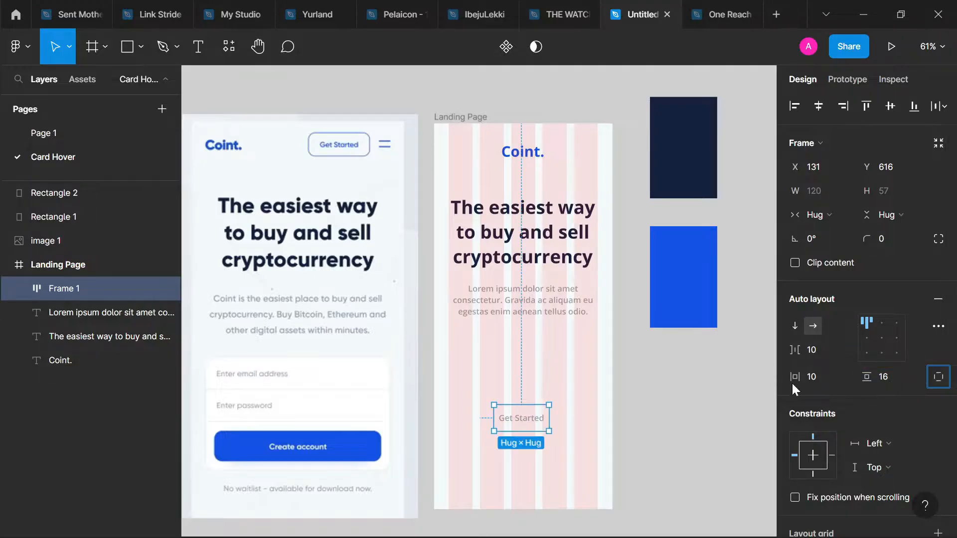
click(824, 380)
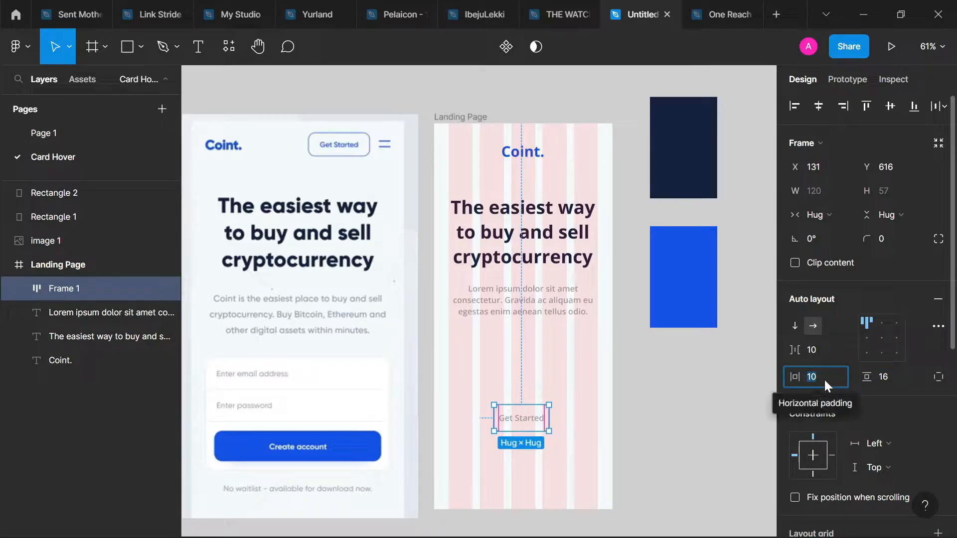
text(32)
key(Return)
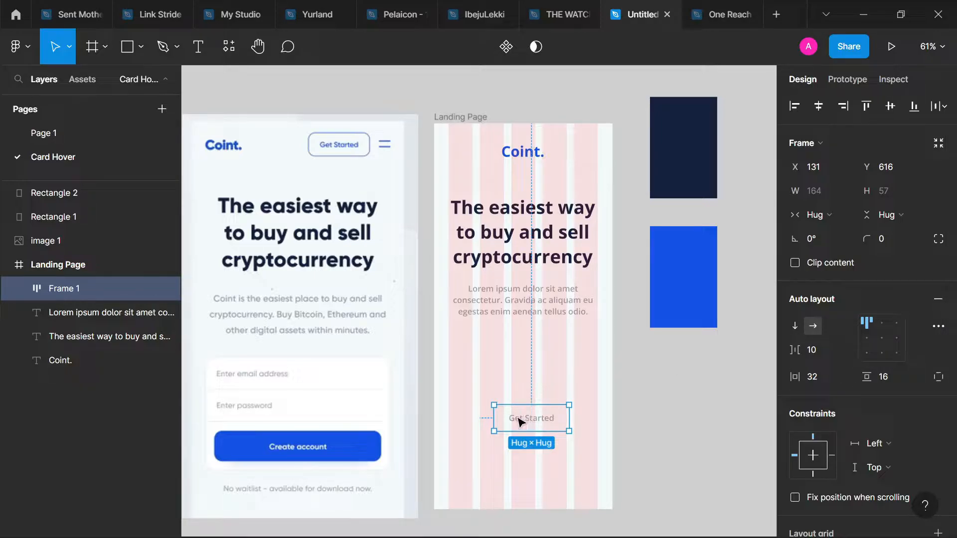
Step: Move the Get Started frame up below the paragraph to about X 65, Y 496, and add a black 1 px inside stroke
drag(529, 422, 499, 368)
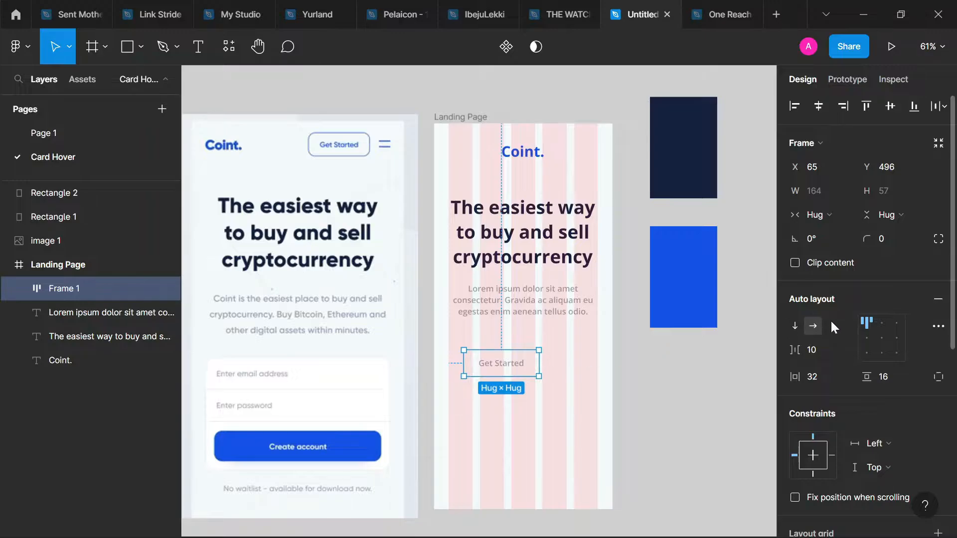
scroll(842, 321, down, 5)
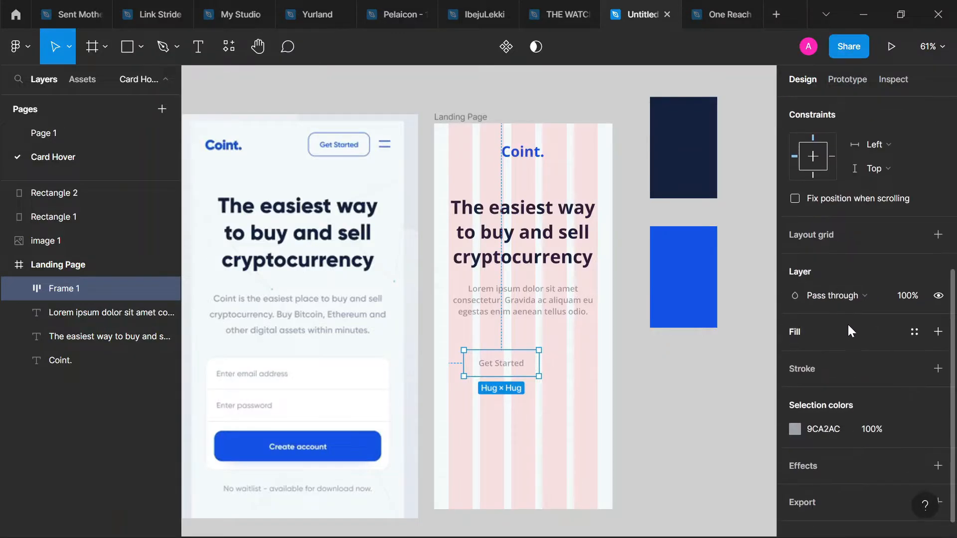
click(939, 370)
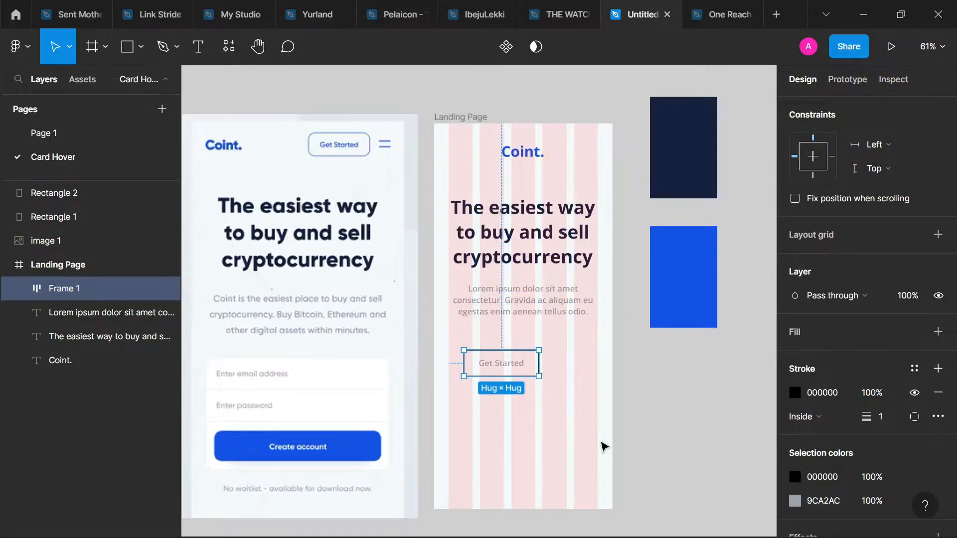
Step: Set the Get Started frame's corner radius to 8
scroll(836, 368, up, 6)
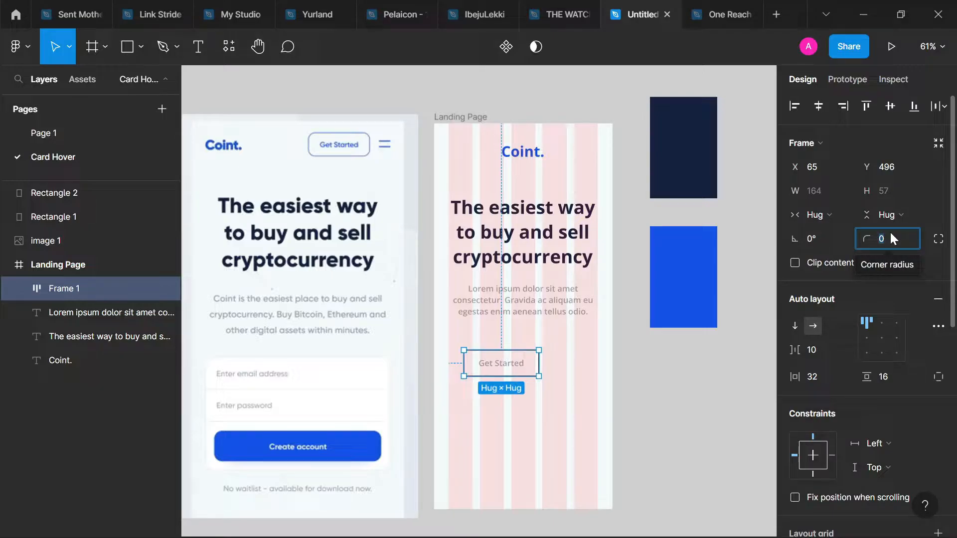
text(8)
key(Return)
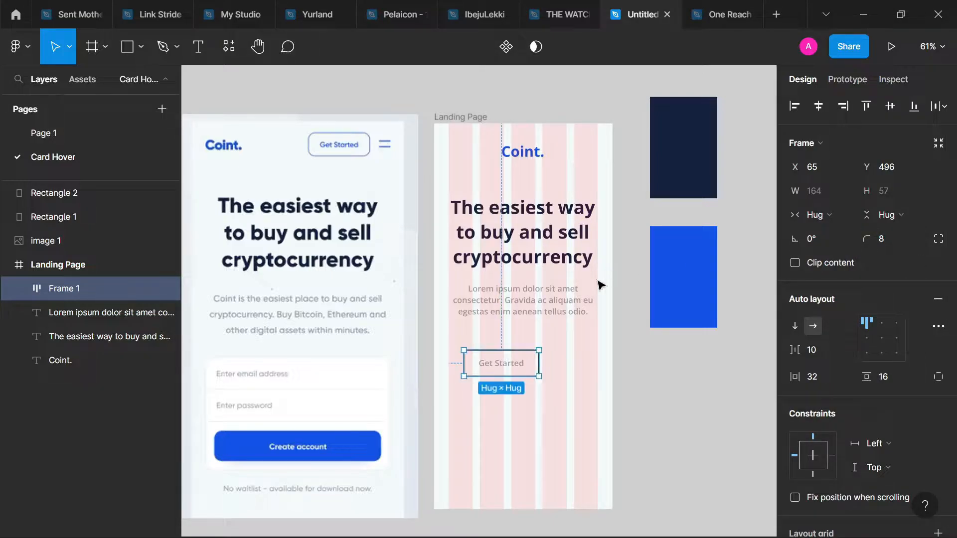
click(541, 393)
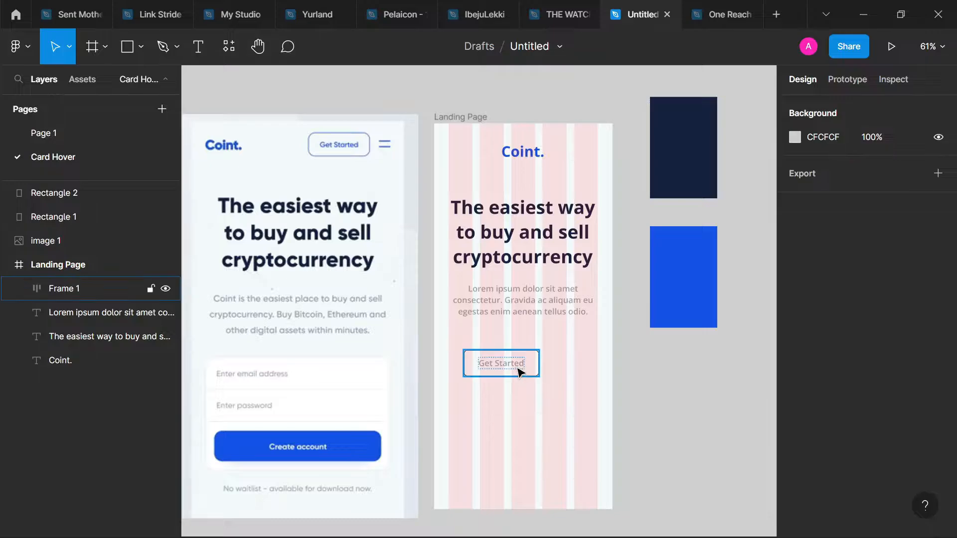
Step: Set the Get Started frame's corner radius to 16
click(519, 371)
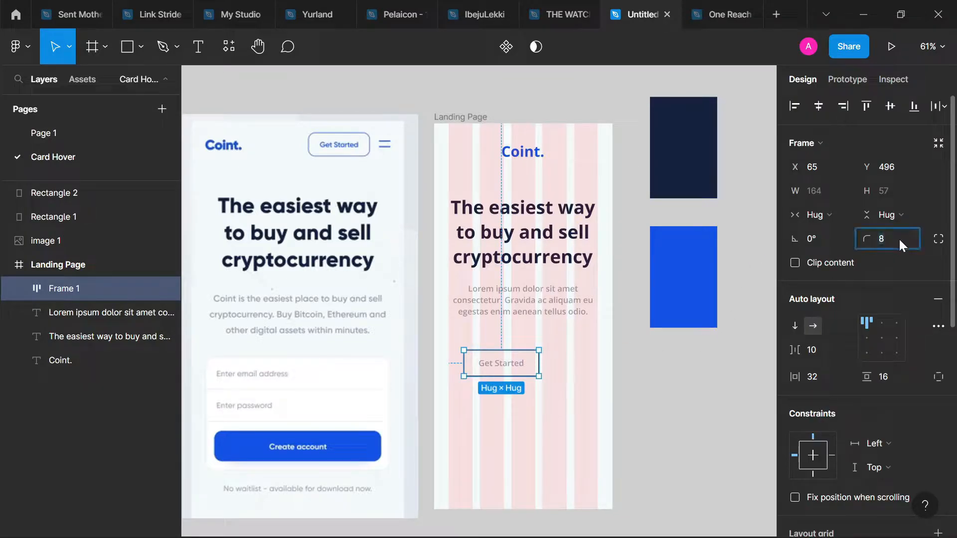
click(899, 237)
text(16)
key(Return)
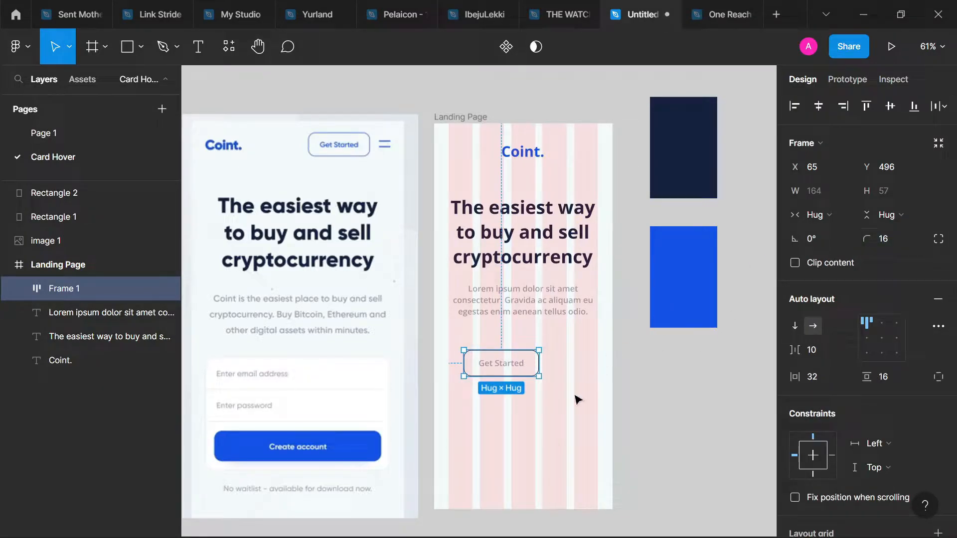
click(576, 399)
Step: Set the Get Started button's stroke weight to 1.2
click(531, 371)
scroll(895, 366, down, 6)
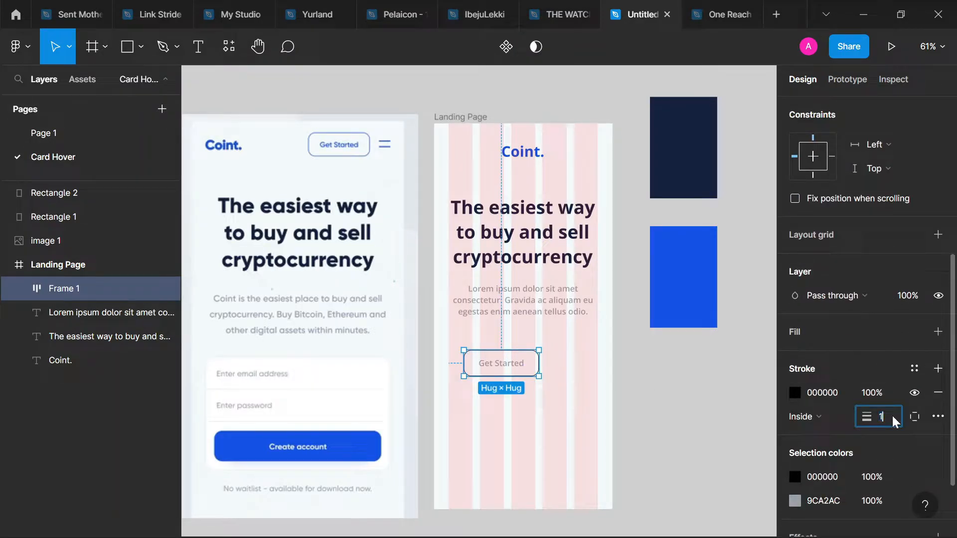
click(892, 417)
text(1.2)
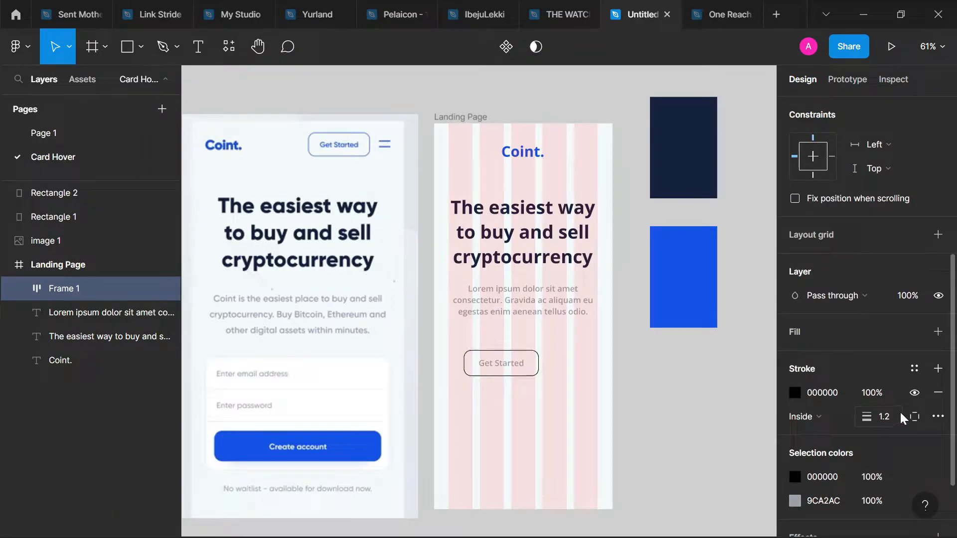
Step: Set the Get Started button's stroke weight to 1.5 and its stroke colour to the blue 1552EF
key(Return)
text(1.5)
key(Return)
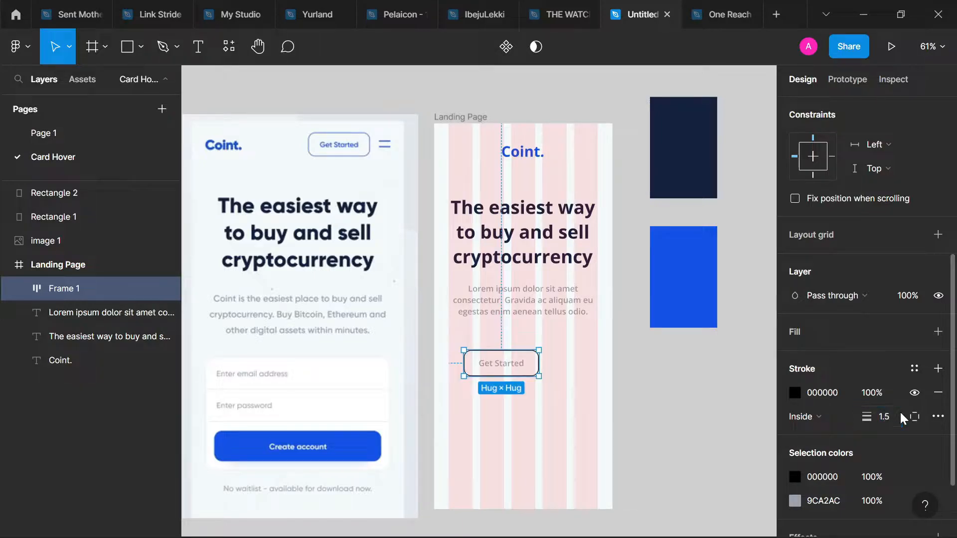
click(795, 394)
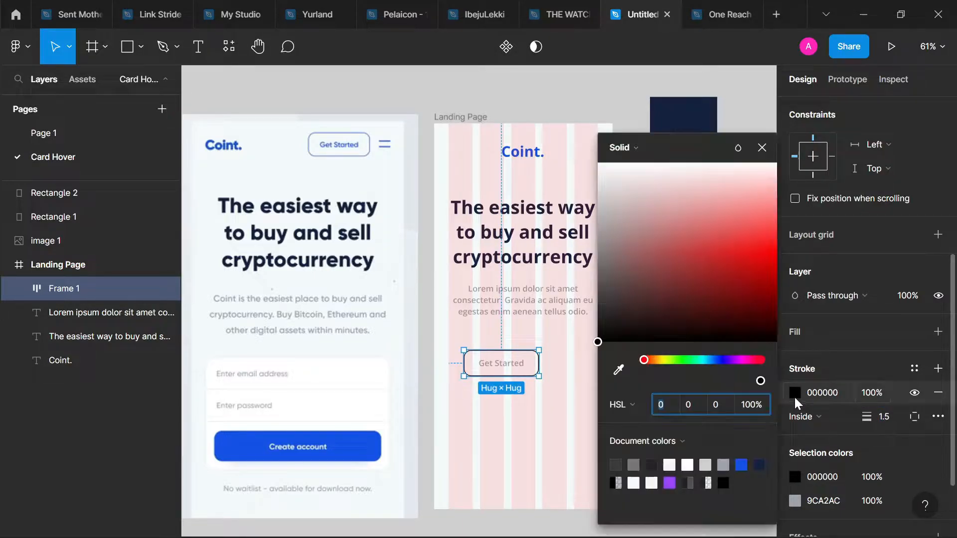
scroll(468, 325, right, 5)
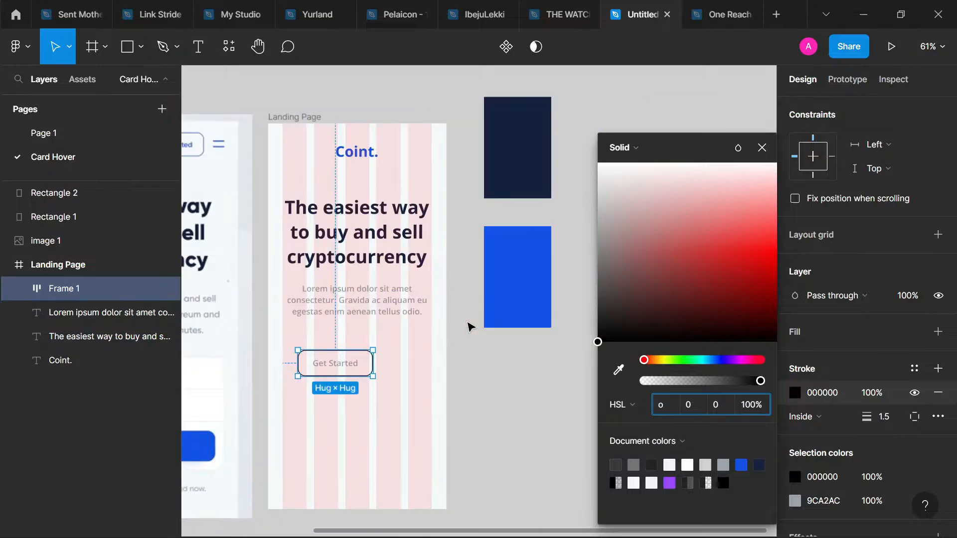
click(741, 464)
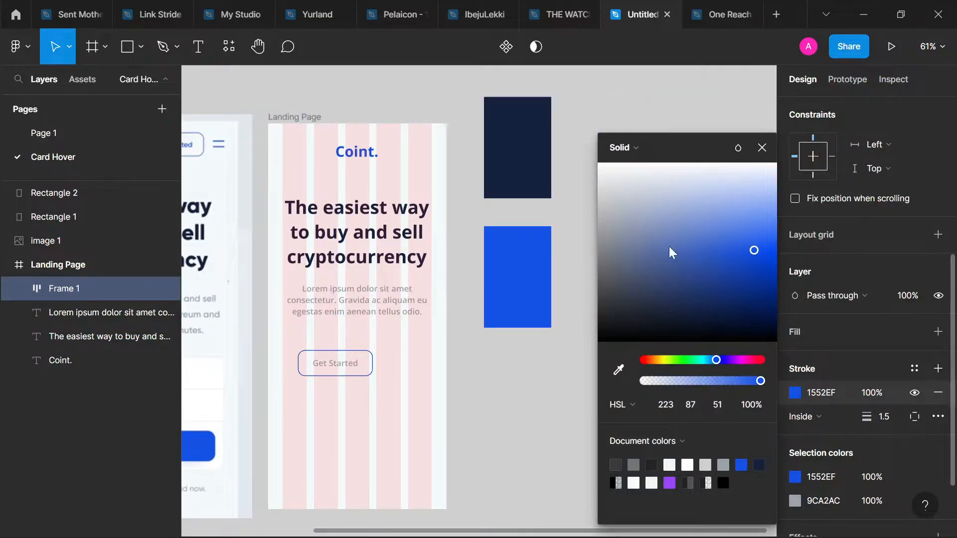
click(761, 147)
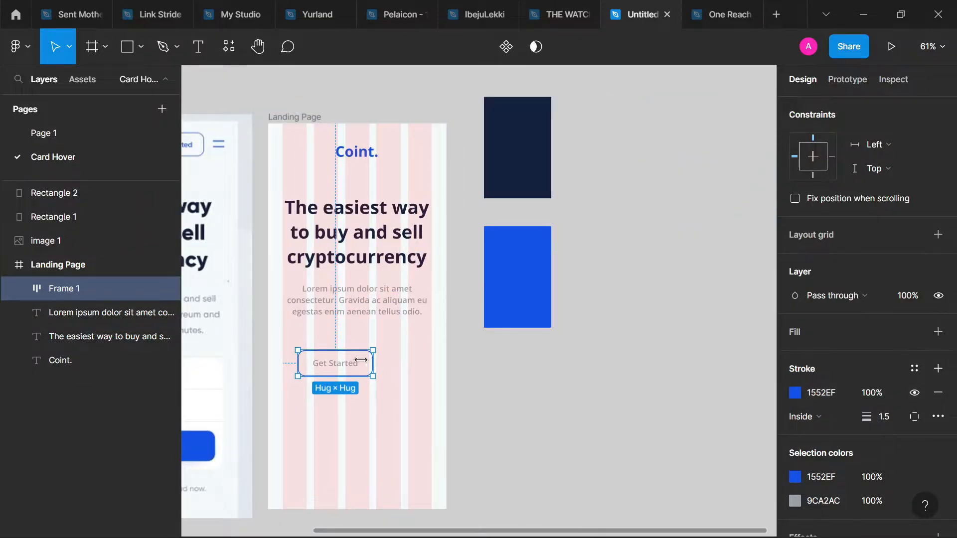
Step: Recolour the Get Started label with the blue 1552EF sampled from the blue rectangle beside the page
click(358, 368)
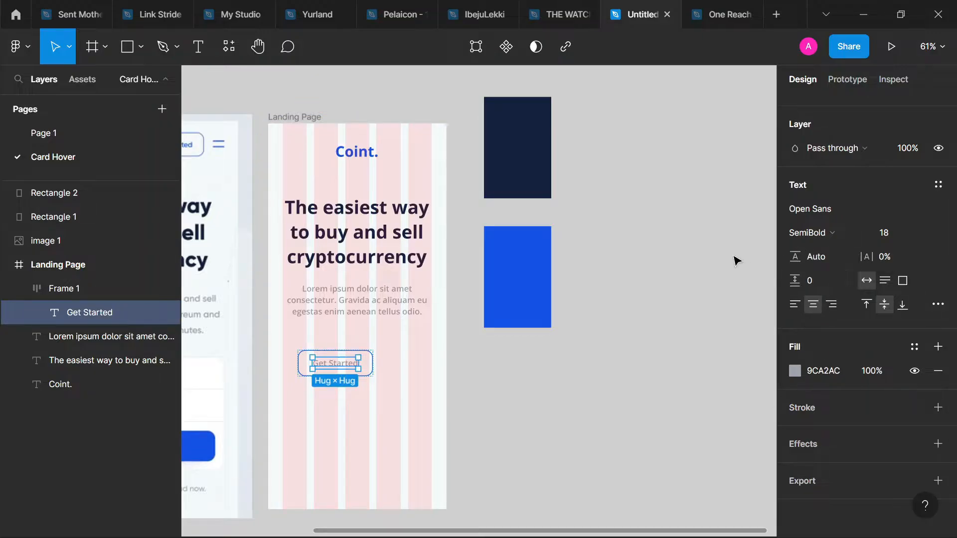
key(i)
click(520, 274)
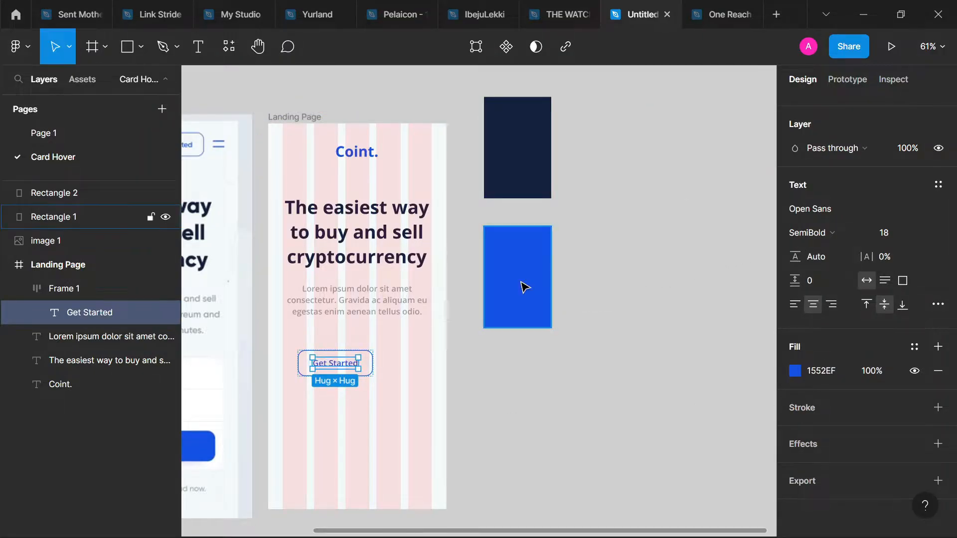
click(432, 402)
scroll(362, 370, left, 3)
scroll(363, 371, left, 5)
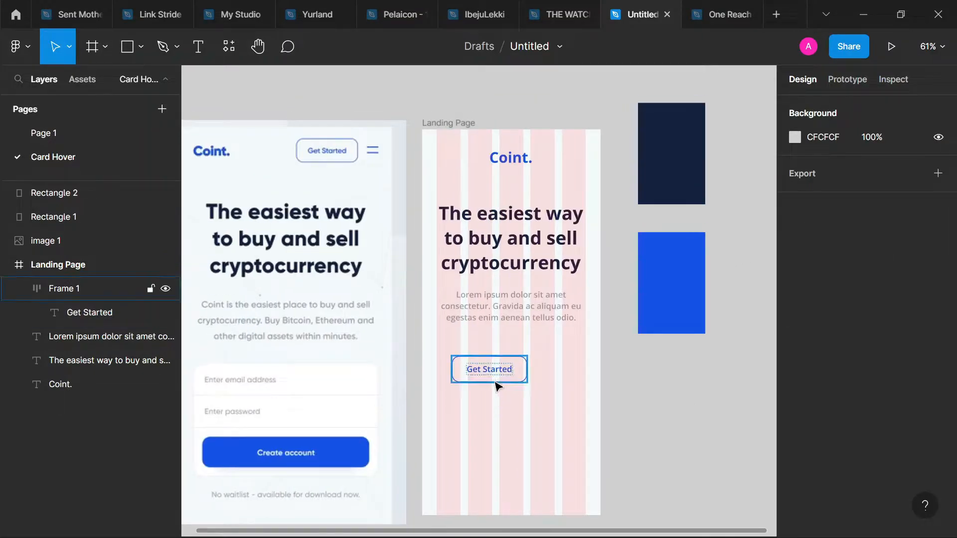
Step: Set the Get Started label's font size to 16
click(497, 383)
scroll(493, 381, up, 5)
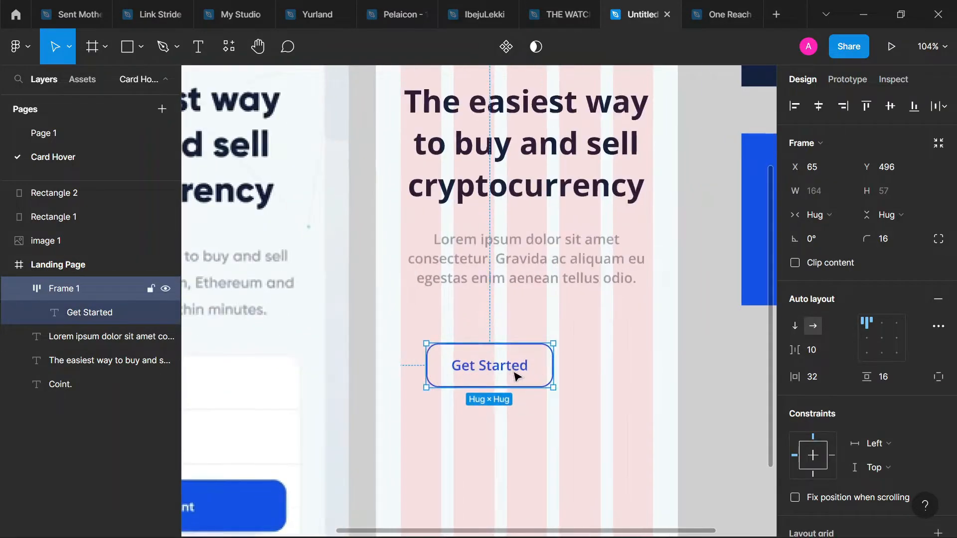
key(Return)
click(889, 362)
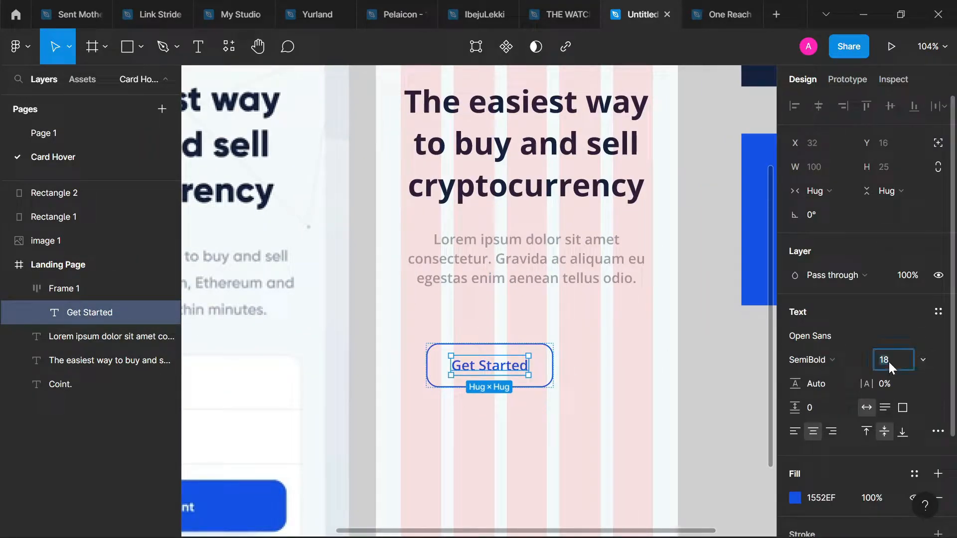
text(18)
key(Return)
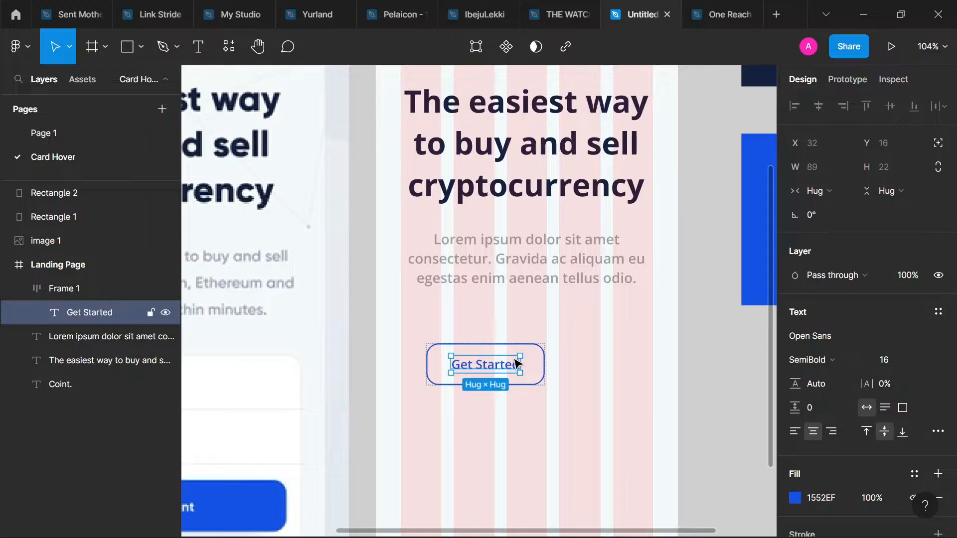
click(576, 350)
Step: Move the Get Started button up into the page header beside the logo, at about X 205, Y 34
scroll(576, 350, down, 5)
click(530, 356)
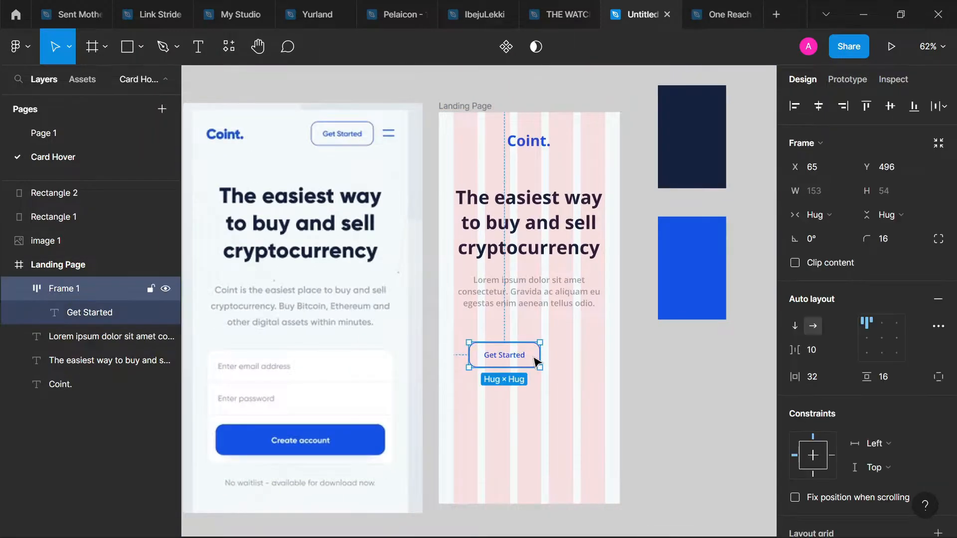
drag(533, 360, 601, 145)
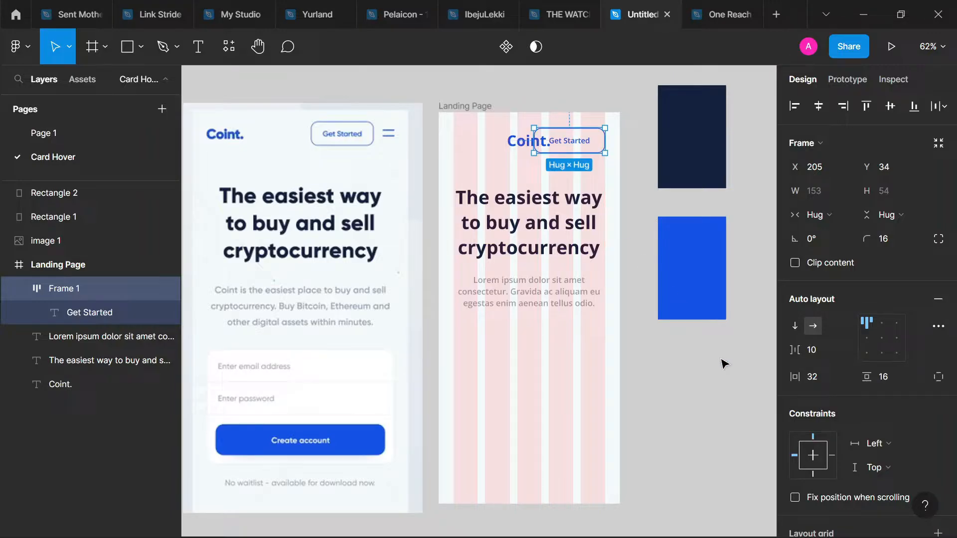
Step: Try a vertical padding of 10 and a horizontal padding of 20 on the Get Started button, and restore 16 and 32
click(887, 377)
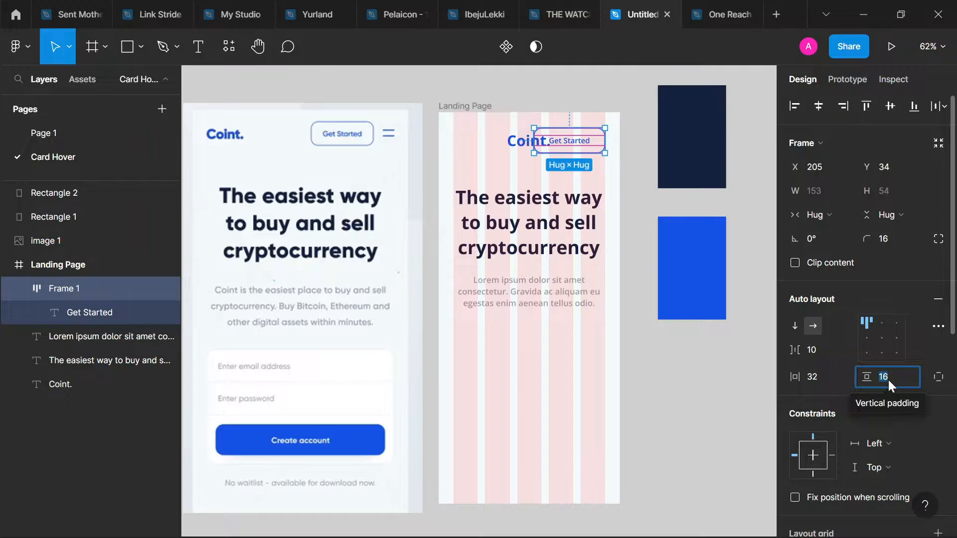
text(10)
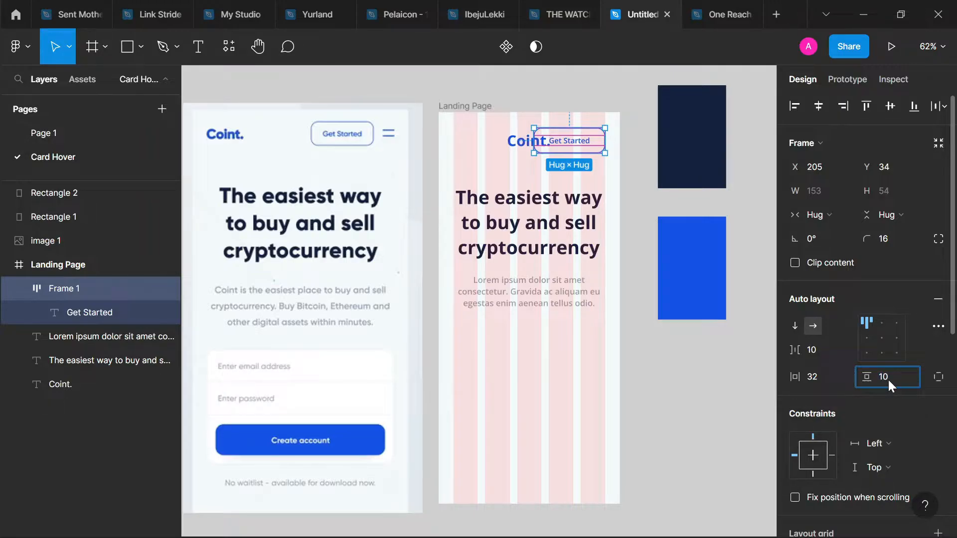
key(Tab)
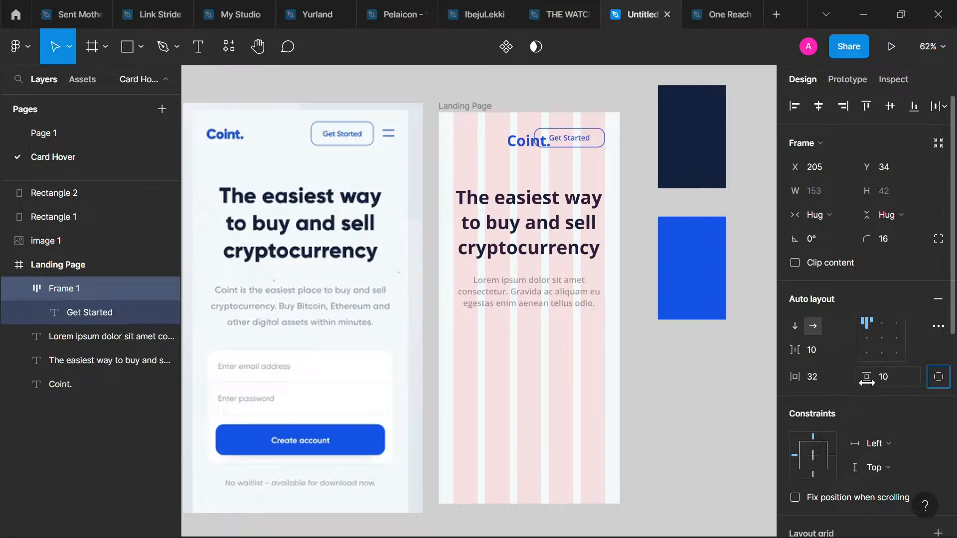
click(829, 372)
text(20)
key(Tab)
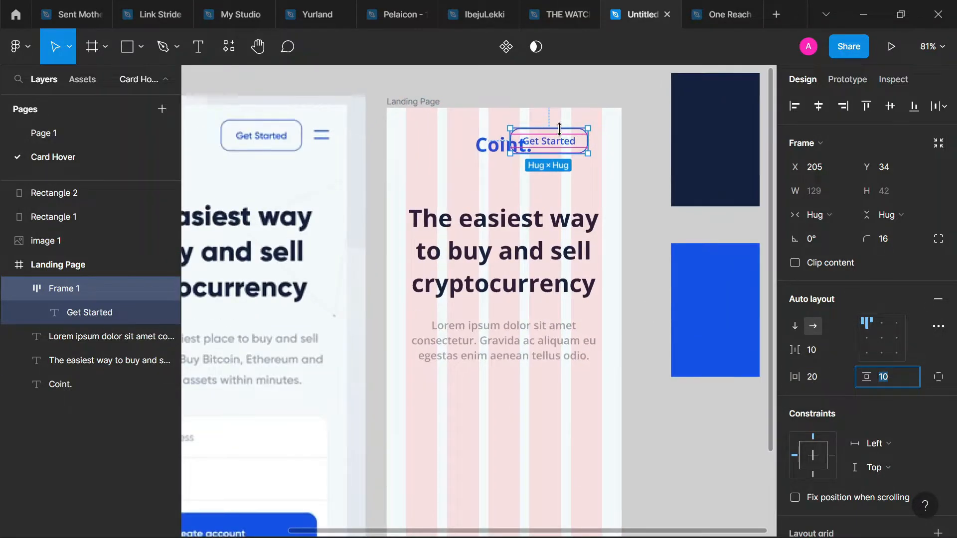
scroll(554, 126, up, 5)
text(16)
key(Return)
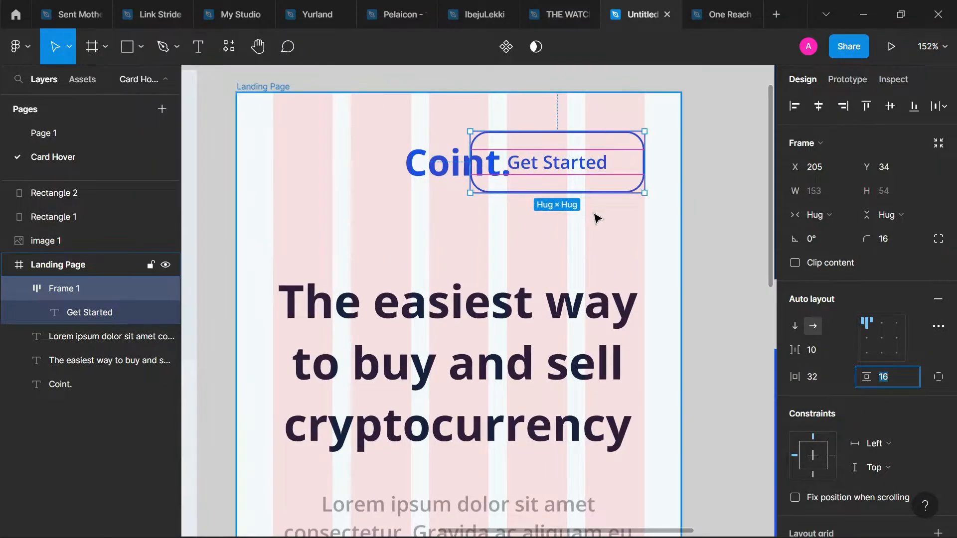
Step: Move the Coint. logo to the left side of the page header, clear of the Get Started button
click(577, 247)
click(439, 167)
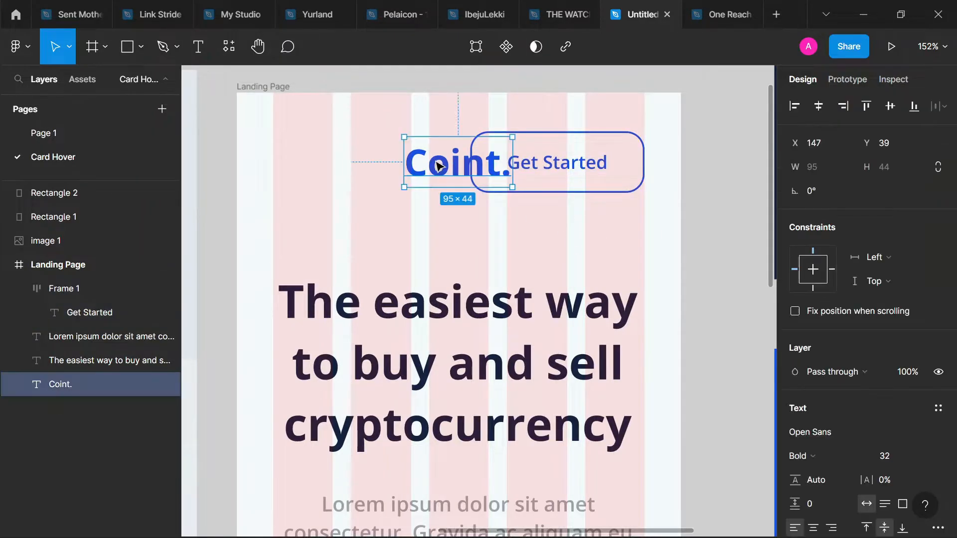
drag(424, 165, 301, 169)
Step: Scale the Get Started button down proportionally to about 115 × 40
click(554, 188)
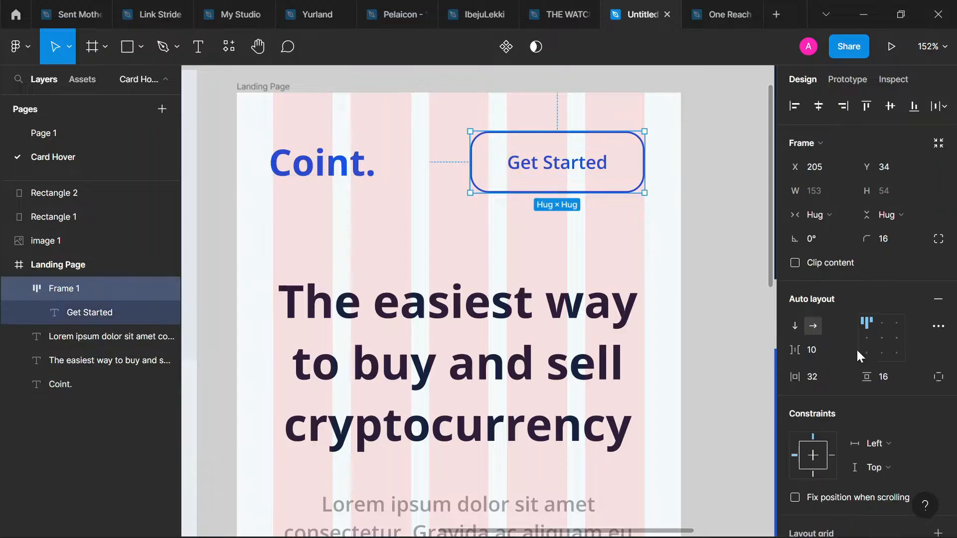
scroll(718, 269, down, 1)
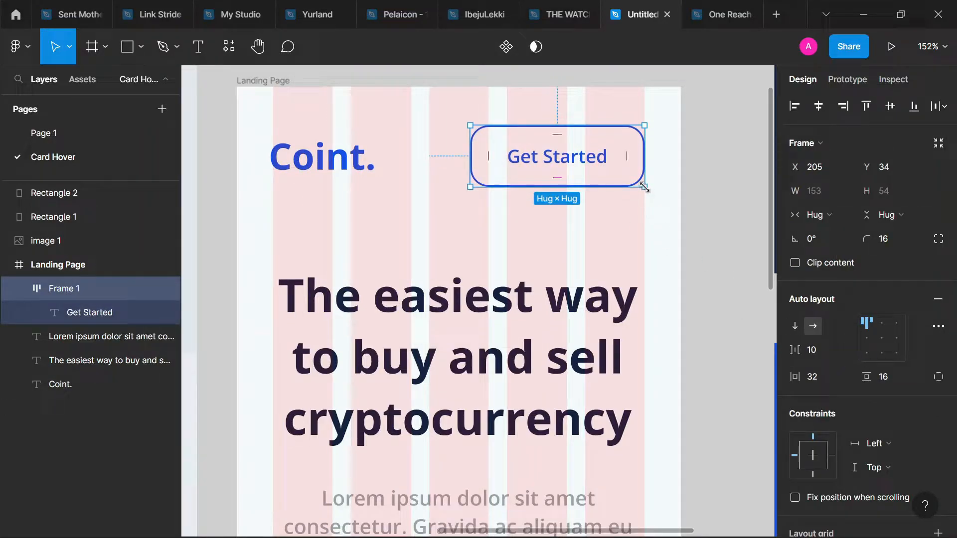
key(k)
drag(644, 187, 582, 167)
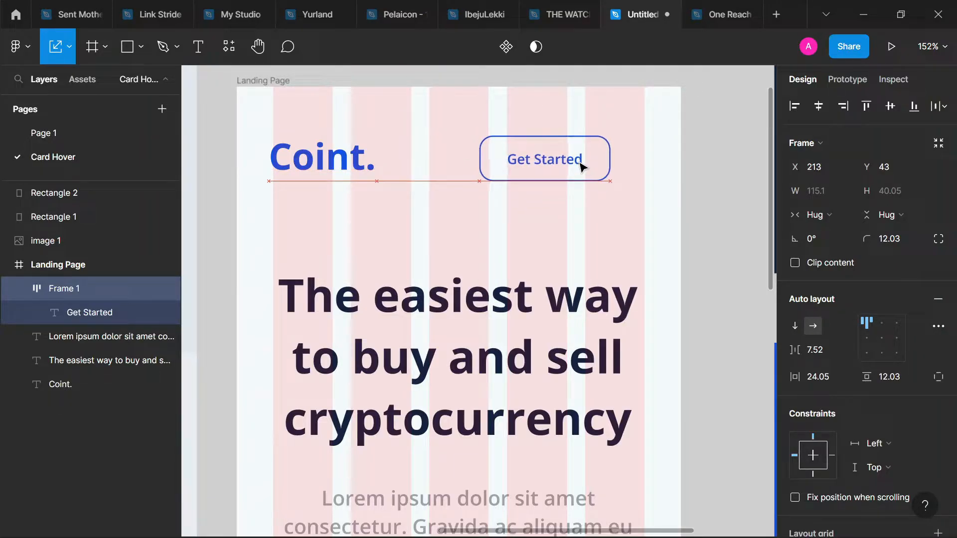
Step: Align the vertical centres of the logo and Get Started button, and shift both right to start at the first grid column
shift+click(326, 163)
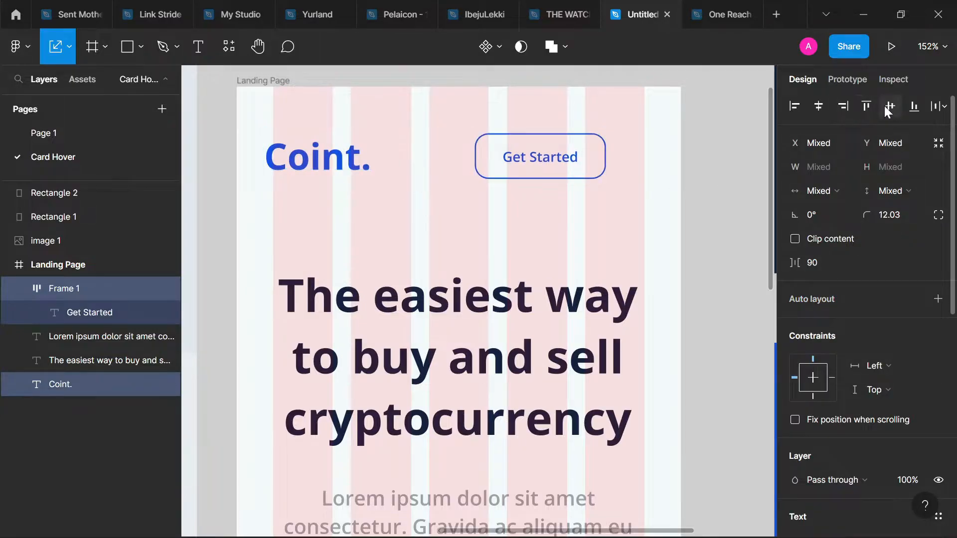
click(869, 109)
drag(315, 159, 325, 163)
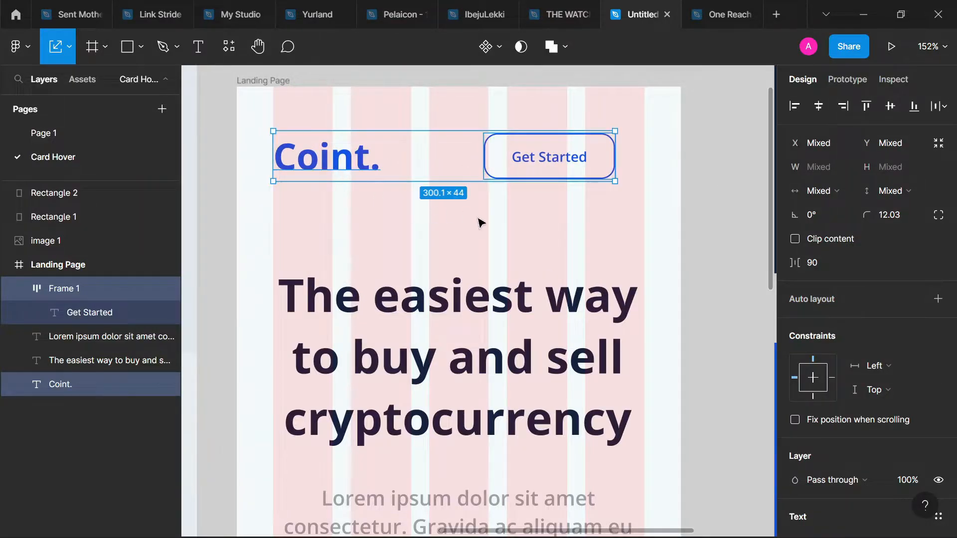
click(508, 237)
Step: Reposition the Get Started button horizontally in the header to about X 191, against the last column's left edge
click(588, 163)
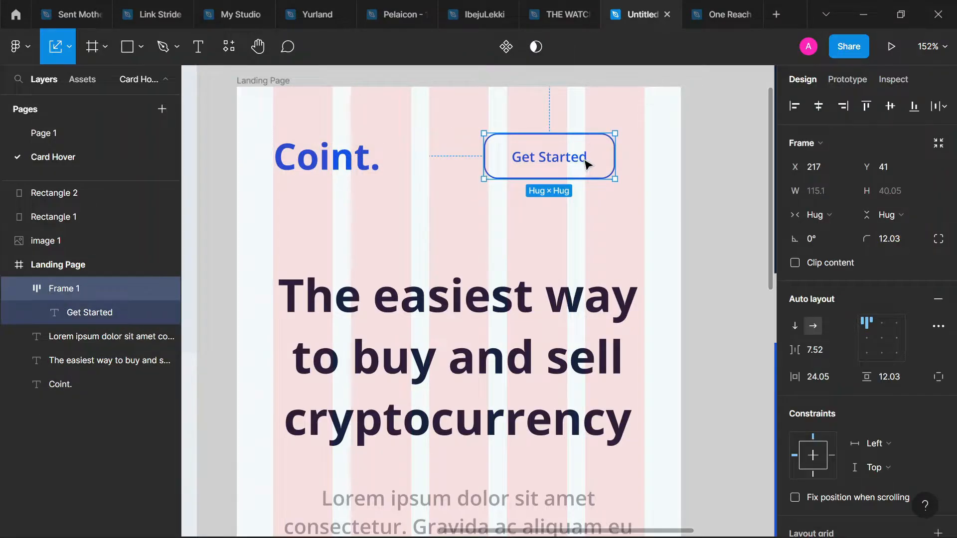
drag(588, 164, 617, 164)
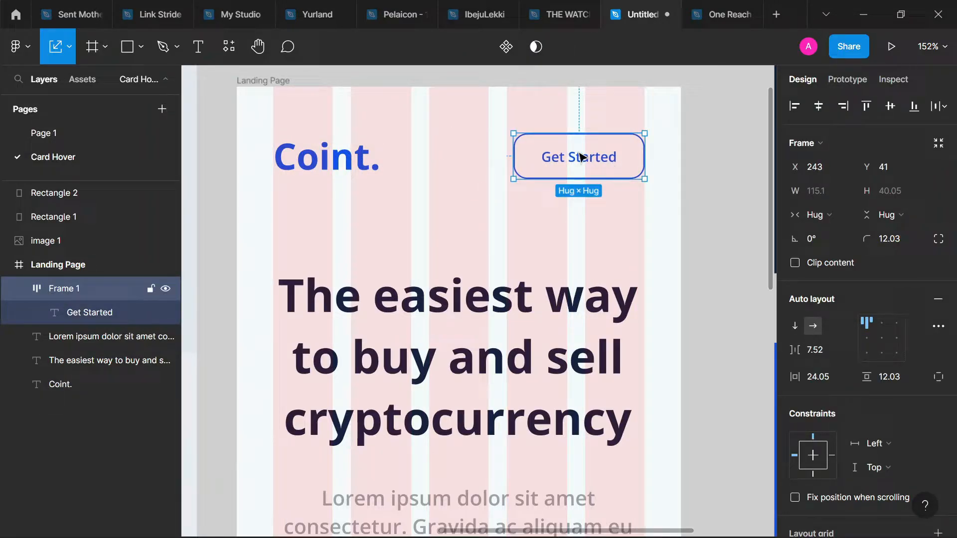
click(355, 163)
click(535, 167)
drag(536, 167, 509, 169)
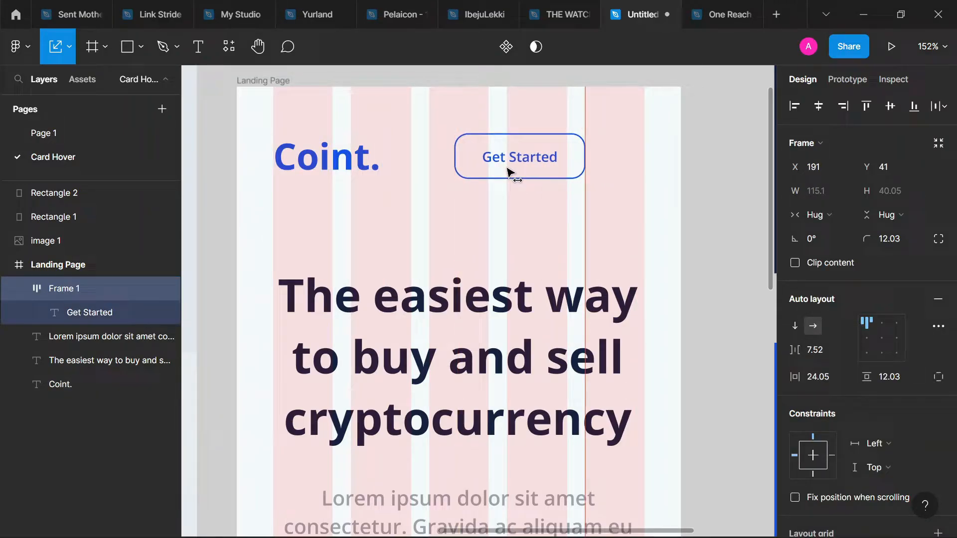
click(461, 228)
Step: Set the Get Started label's font size to 12
scroll(477, 199, down, 5)
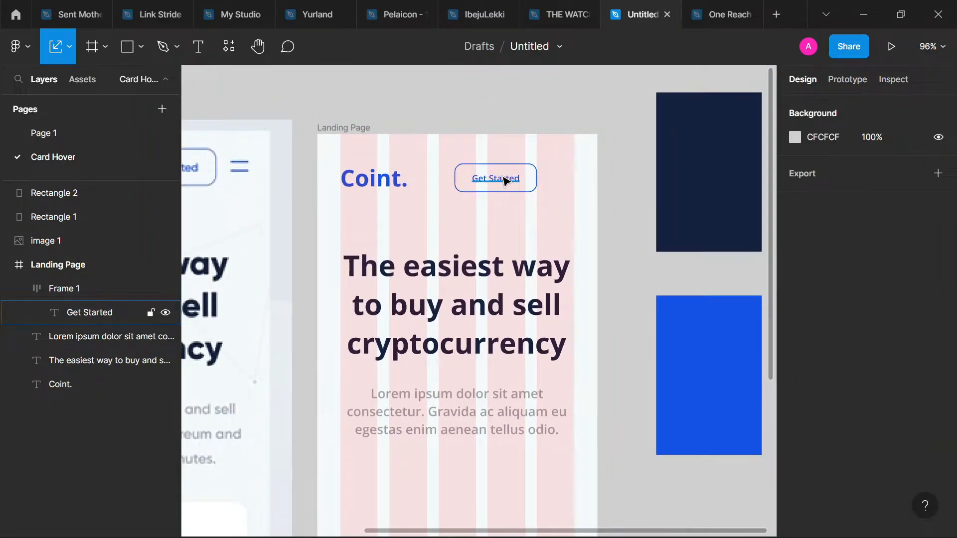
click(518, 185)
click(902, 357)
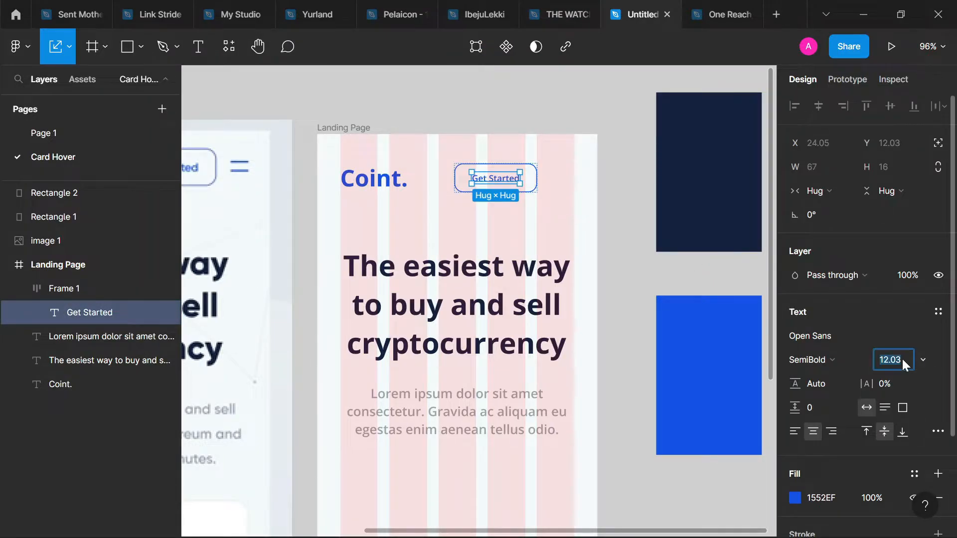
text(12)
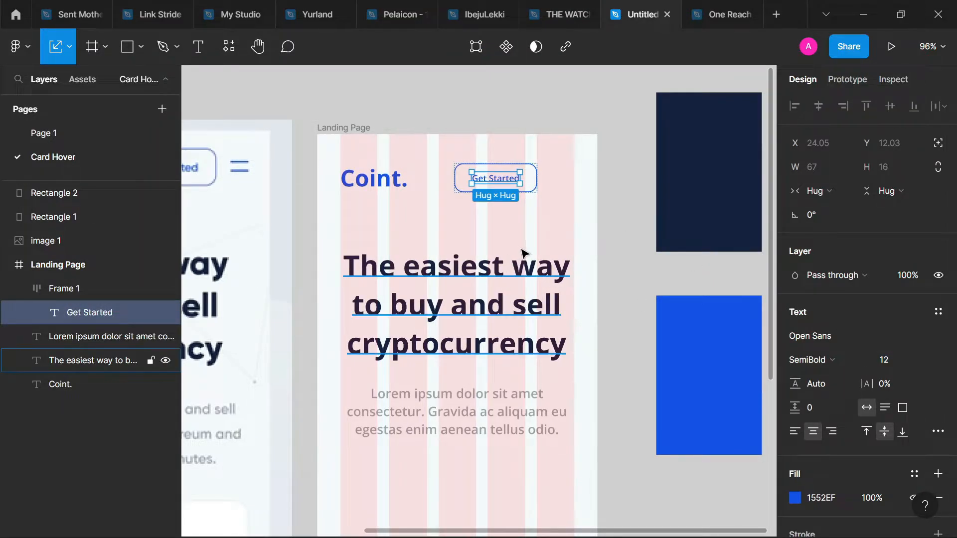
click(522, 256)
Step: Examine the Get Started button and the description paragraph alongside the reference image
scroll(511, 185, up, 5)
click(525, 184)
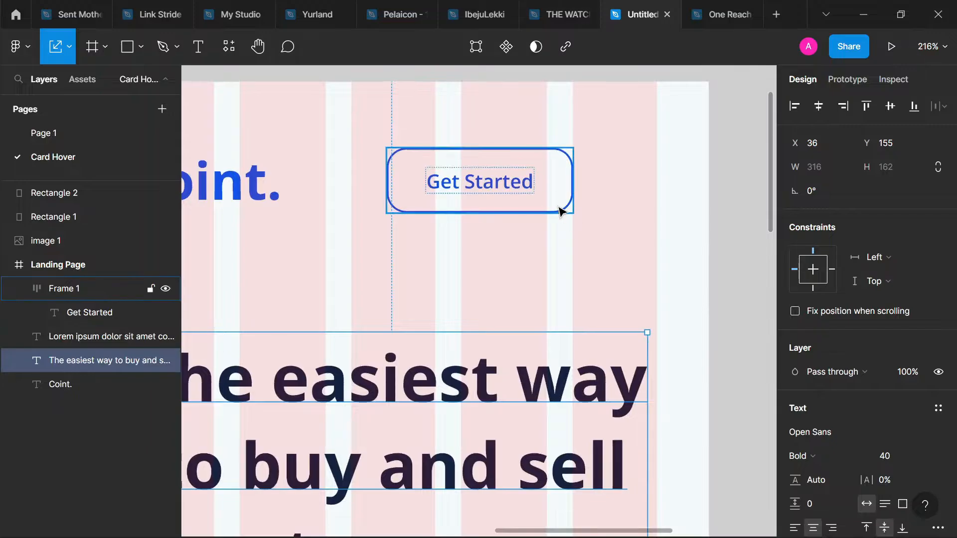
scroll(562, 191, down, 5)
scroll(540, 342, down, 3)
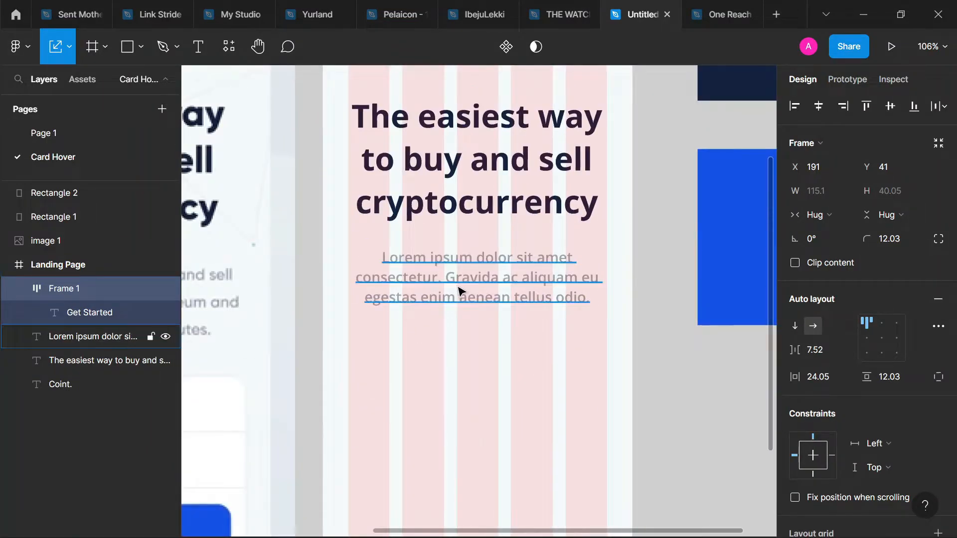
click(503, 296)
scroll(503, 295, down, 3)
scroll(441, 335, down, 3)
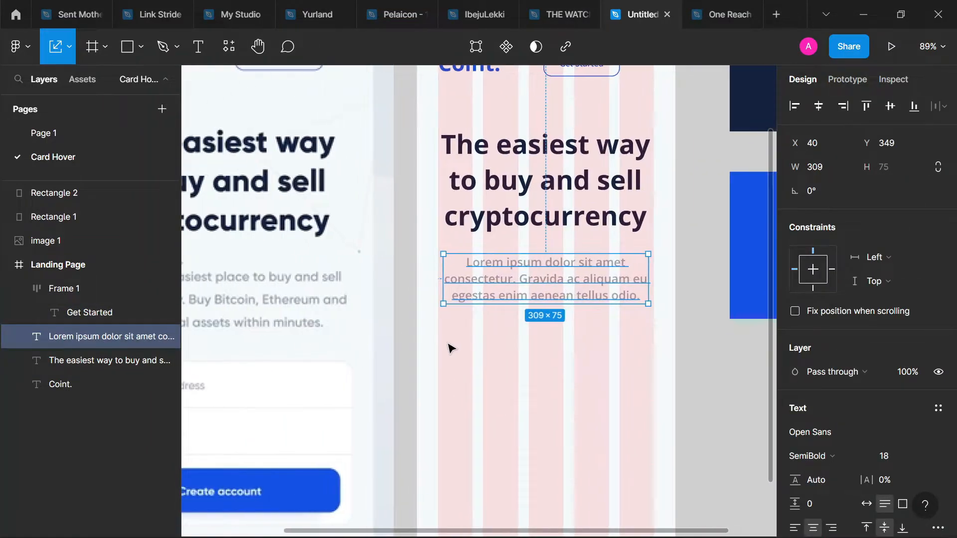
scroll(456, 486, up, 2)
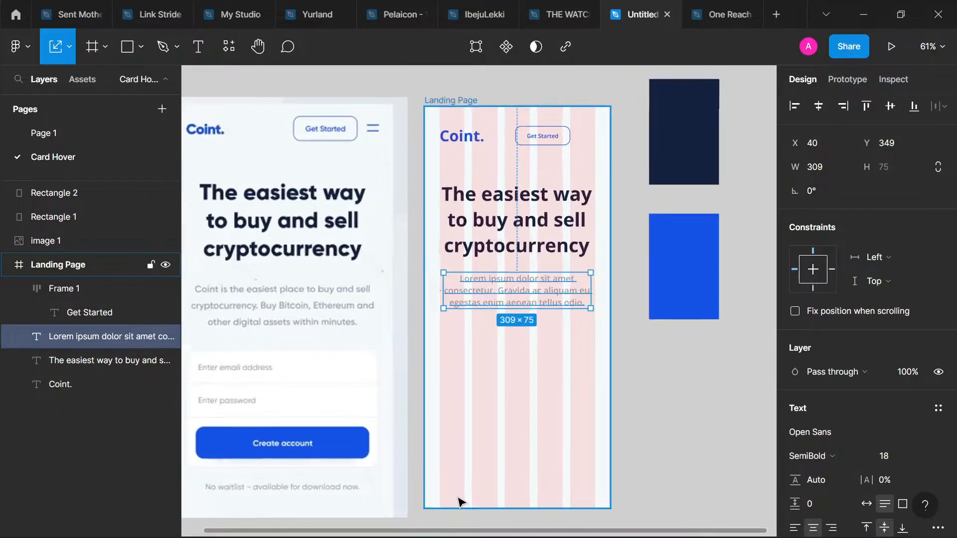
scroll(474, 498, left, 2)
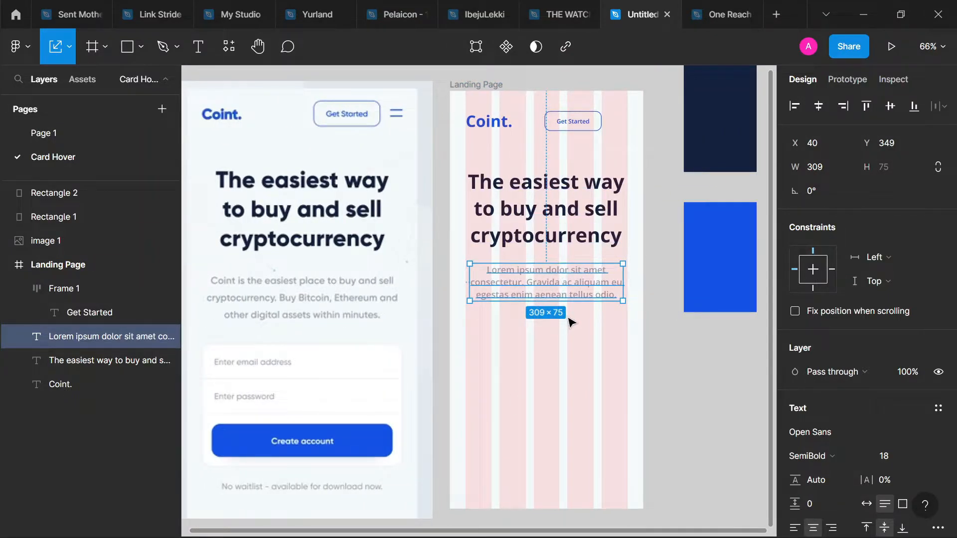
Step: Set the Get Started label's font weight to Bold
click(562, 359)
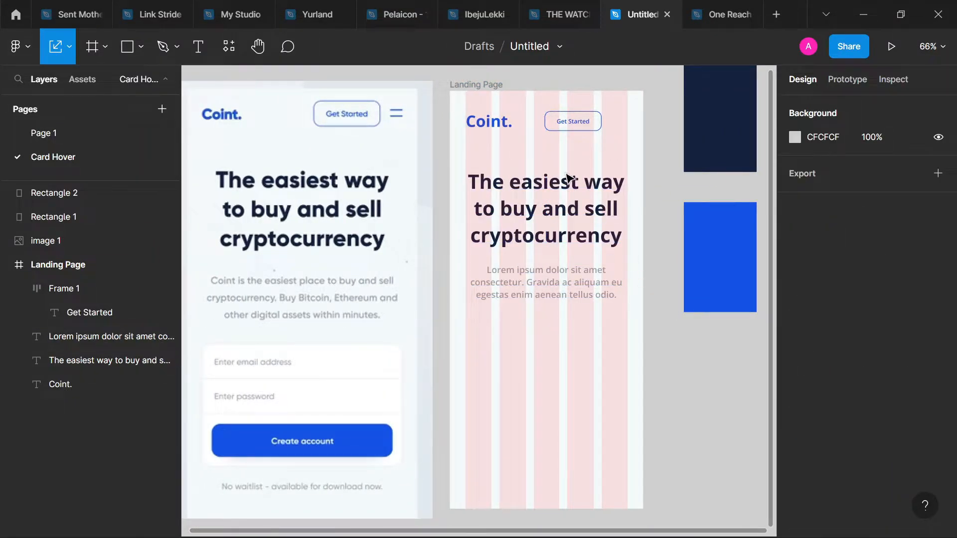
click(598, 121)
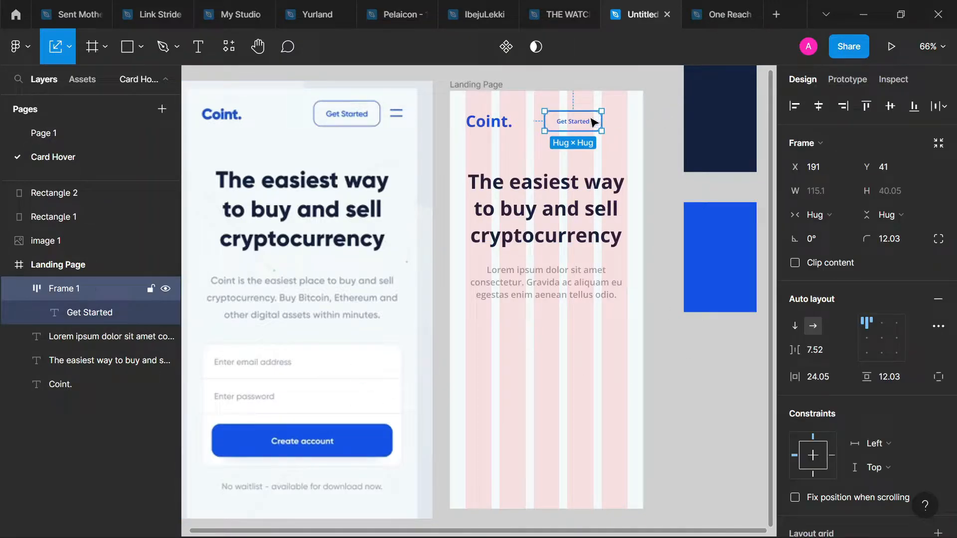
click(582, 124)
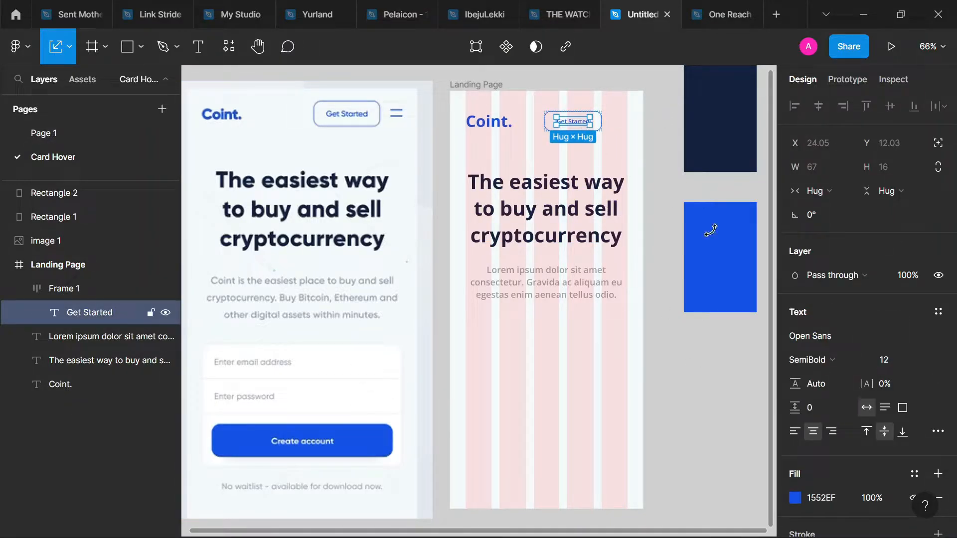
click(844, 364)
click(824, 262)
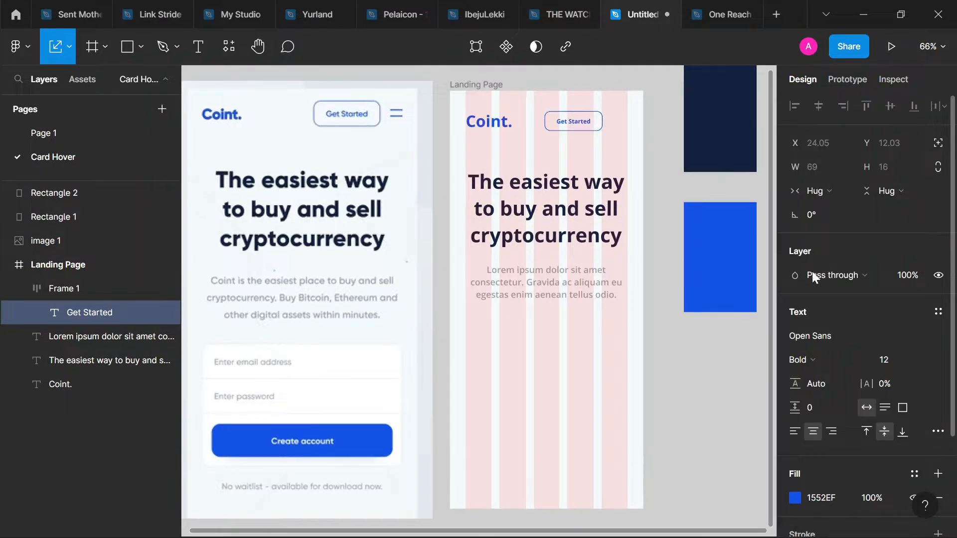
click(598, 398)
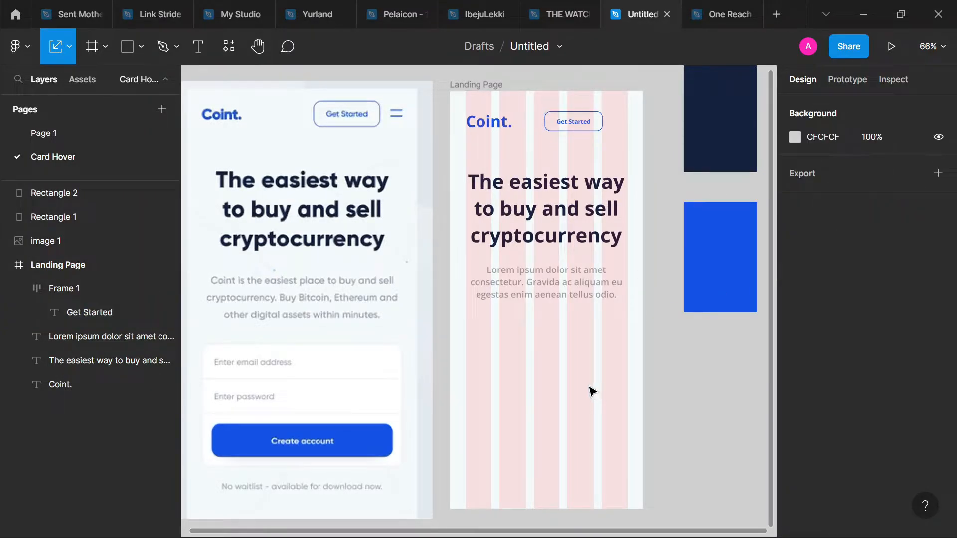
Step: Draw a form card rectangle about 326 by 242 spanning the grid columns below the description, at about X 32, Y 518
click(567, 128)
click(518, 429)
key(r)
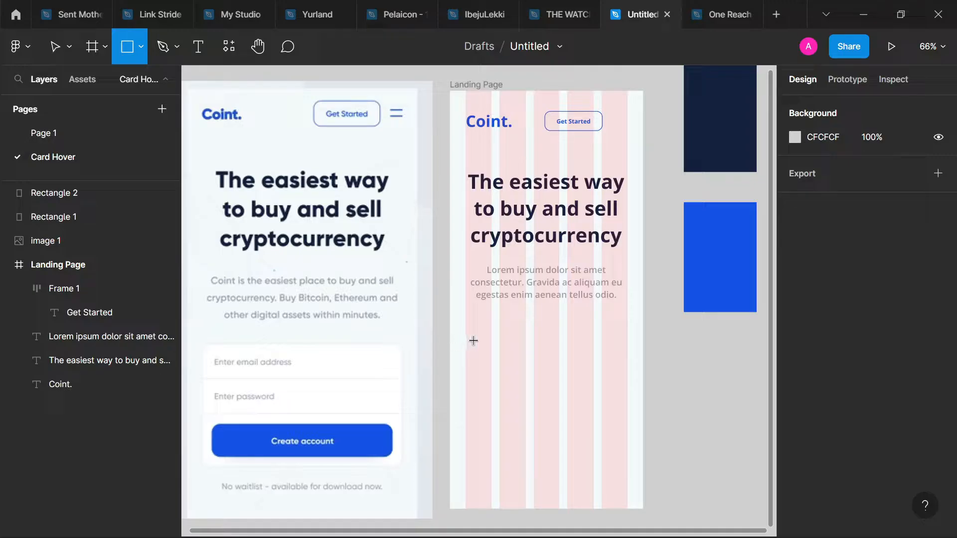
mouse_move(466, 334)
mouse_down()
mouse_move(588, 452)
mouse_move(616, 459)
mouse_move(627, 446)
mouse_up()
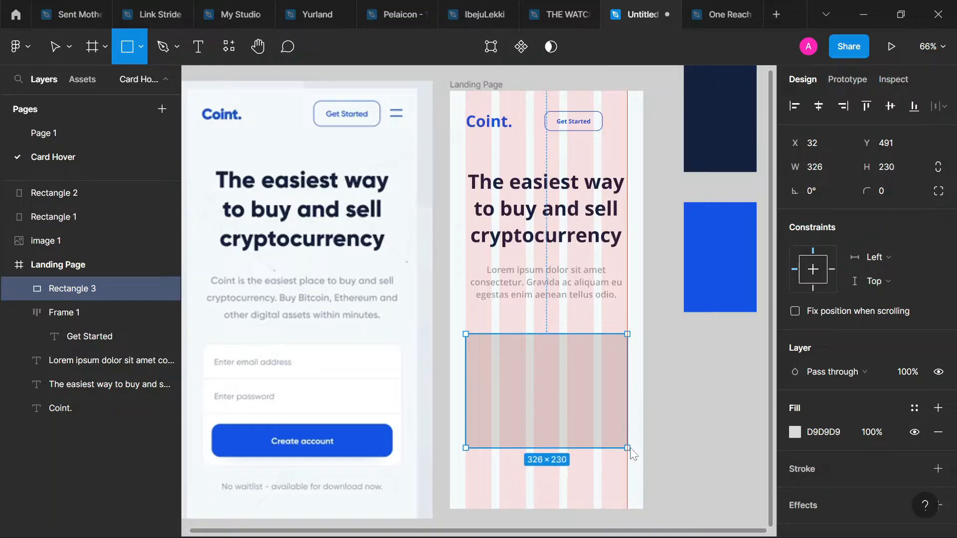
key(v)
drag(573, 401, 576, 422)
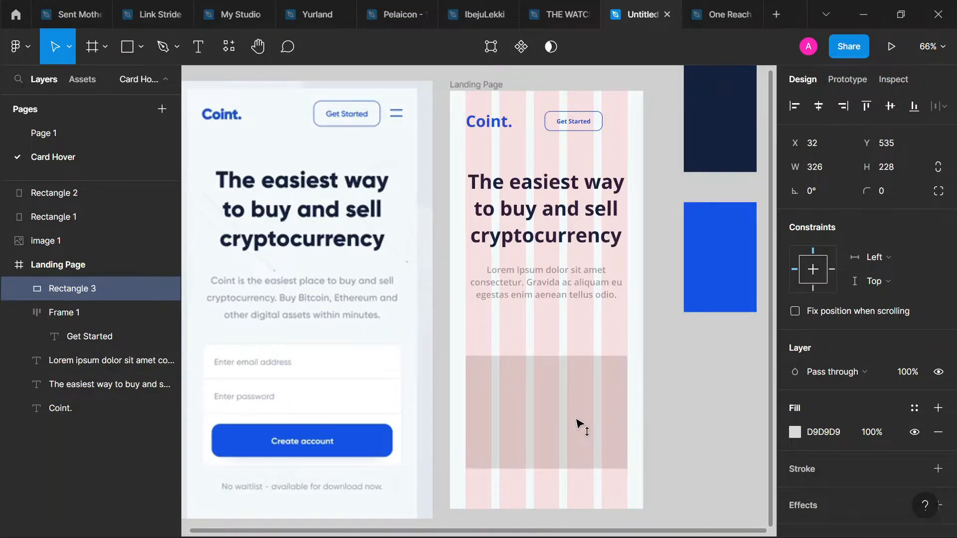
drag(537, 355, 539, 347)
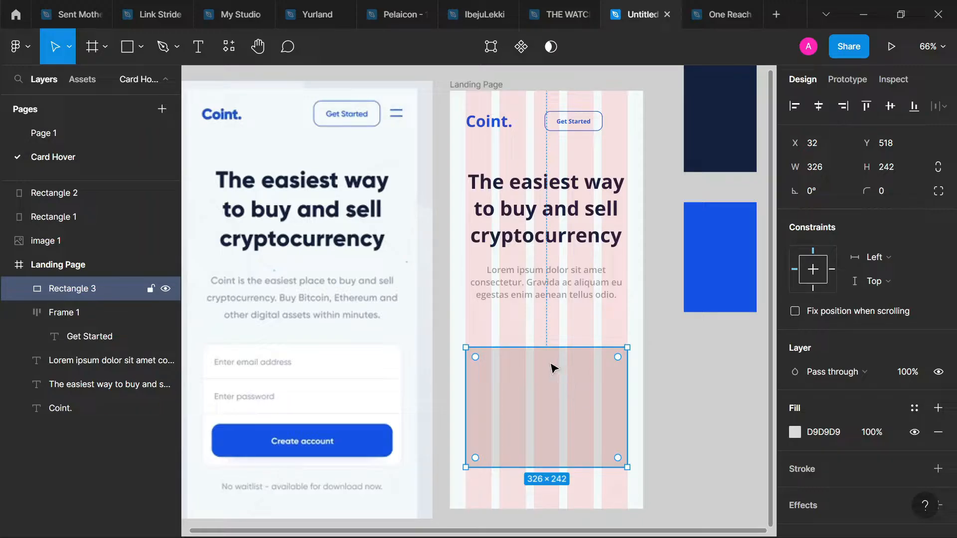
Step: Set the Get Started button's corner radius to 8
click(592, 128)
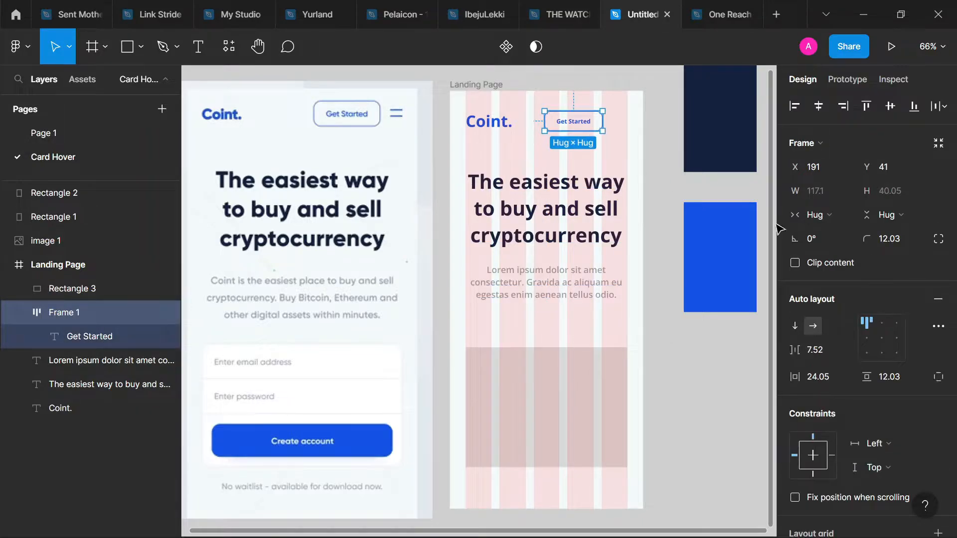
click(903, 238)
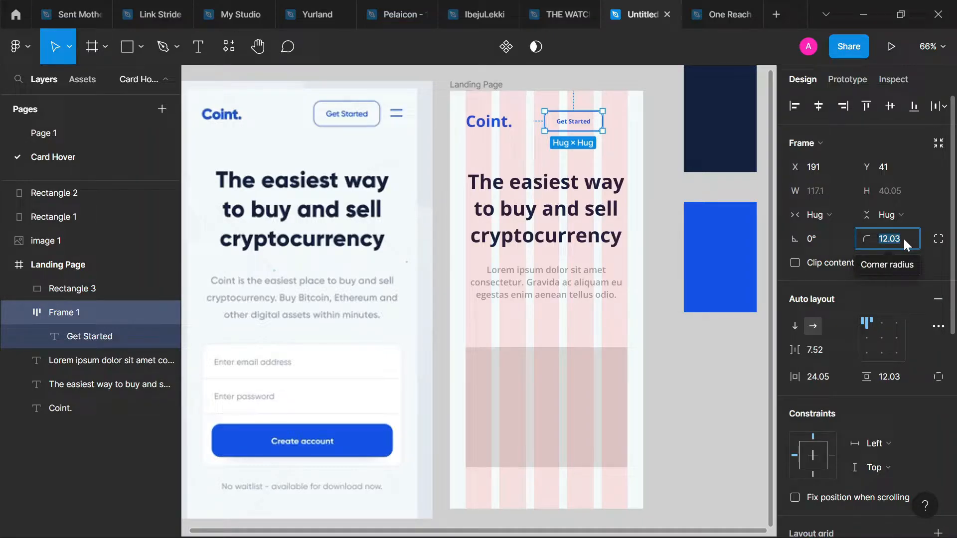
text(16)
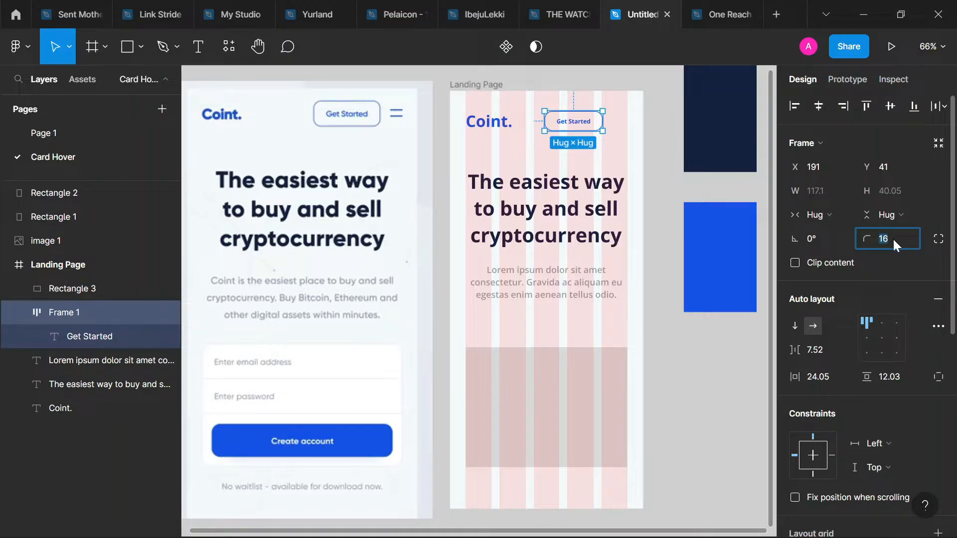
text(8)
key(Return)
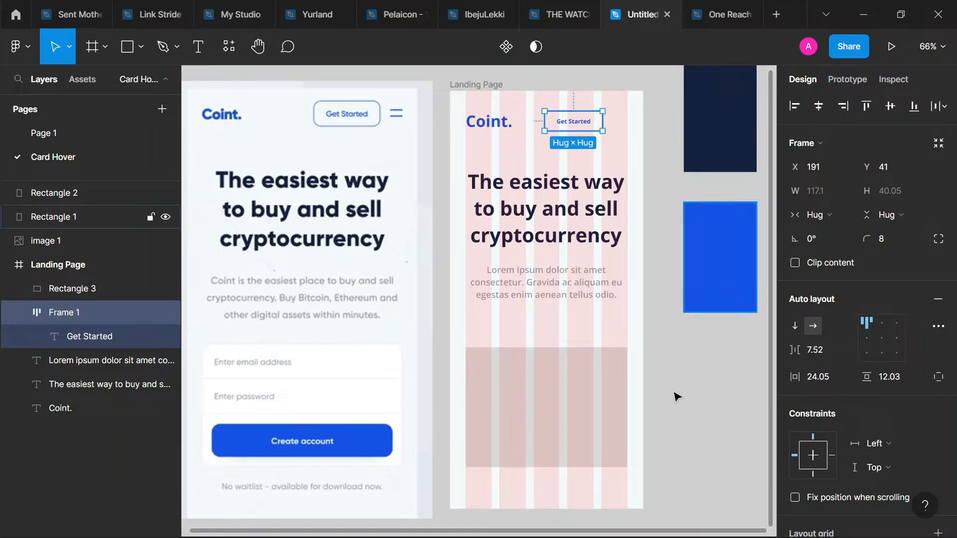
Step: Set the form card rectangle's corner radius to 16
click(572, 406)
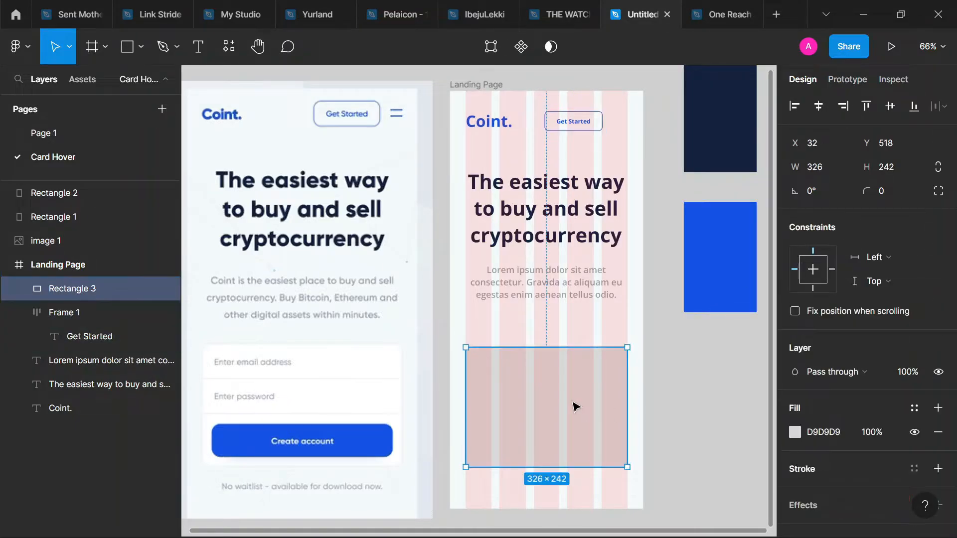
click(886, 186)
text(16)
key(Return)
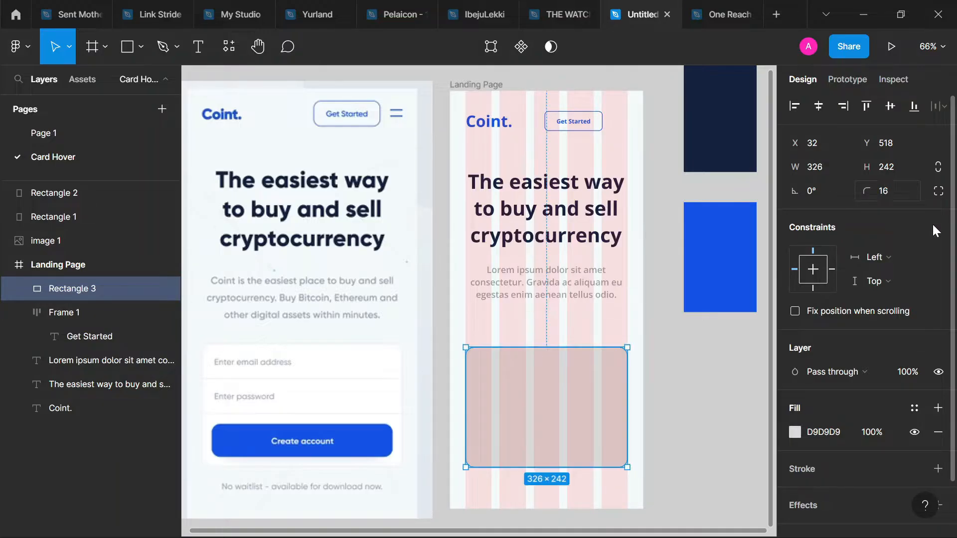
click(592, 333)
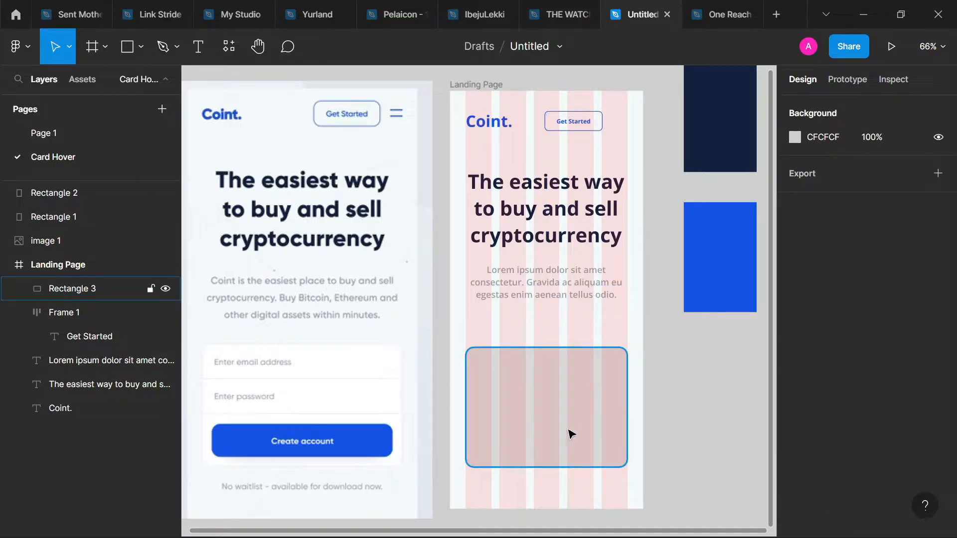
Step: Change the form card rectangle's fill to white, FFFFFF
scroll(399, 439, up, 5)
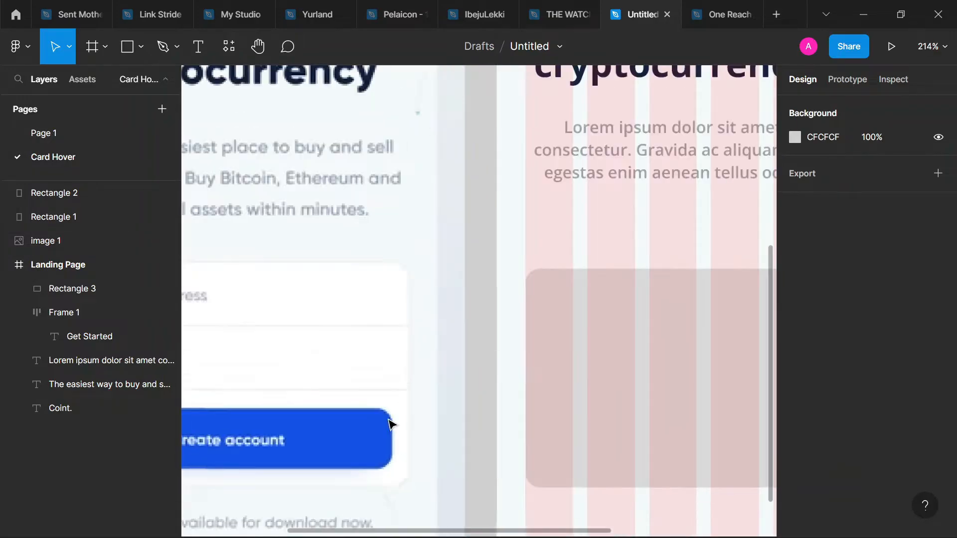
scroll(448, 391, down, 5)
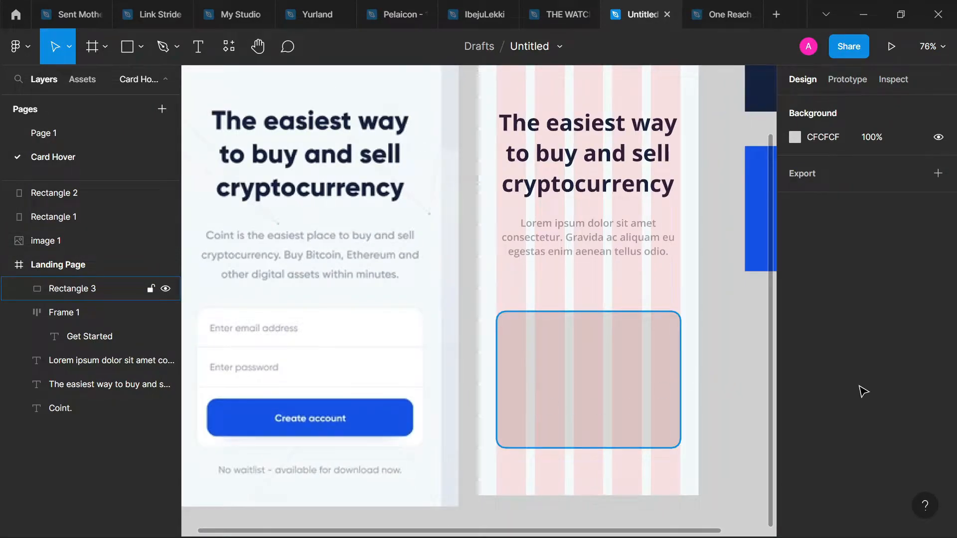
click(90, 288)
click(795, 371)
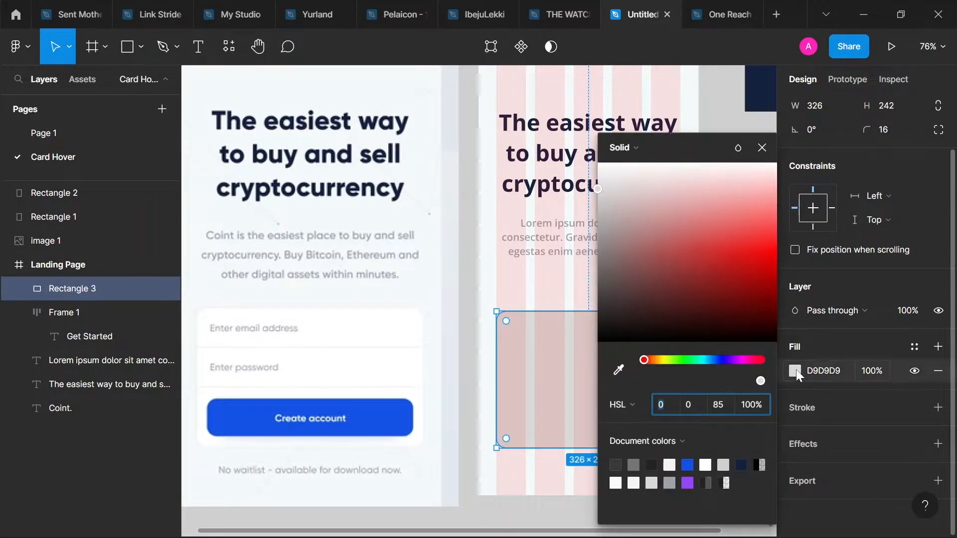
drag(632, 222, 598, 162)
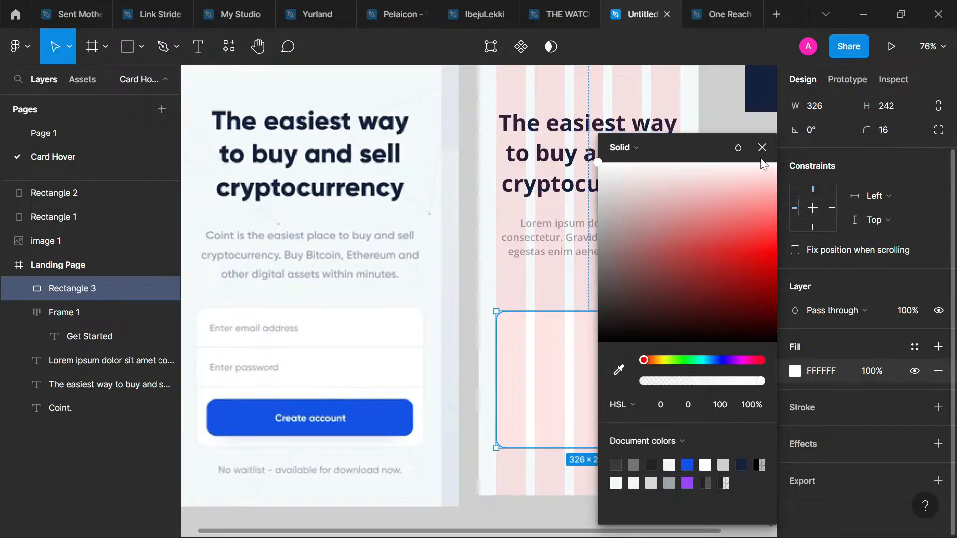
click(762, 148)
Step: Add a 1 px inside stroke to the form card rectangle, sampling the light grey EEF0F2 from the reference image's card edge
click(938, 407)
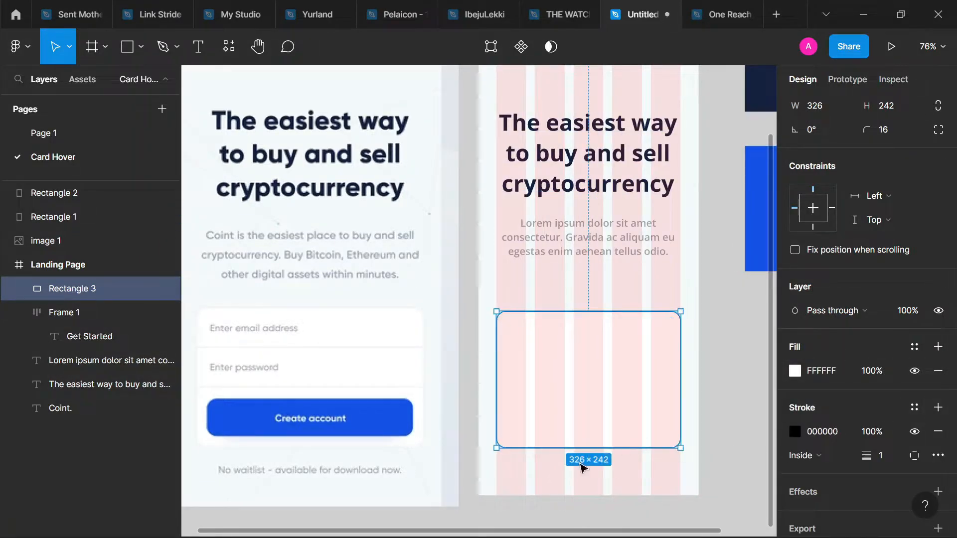
scroll(406, 442, up, 5)
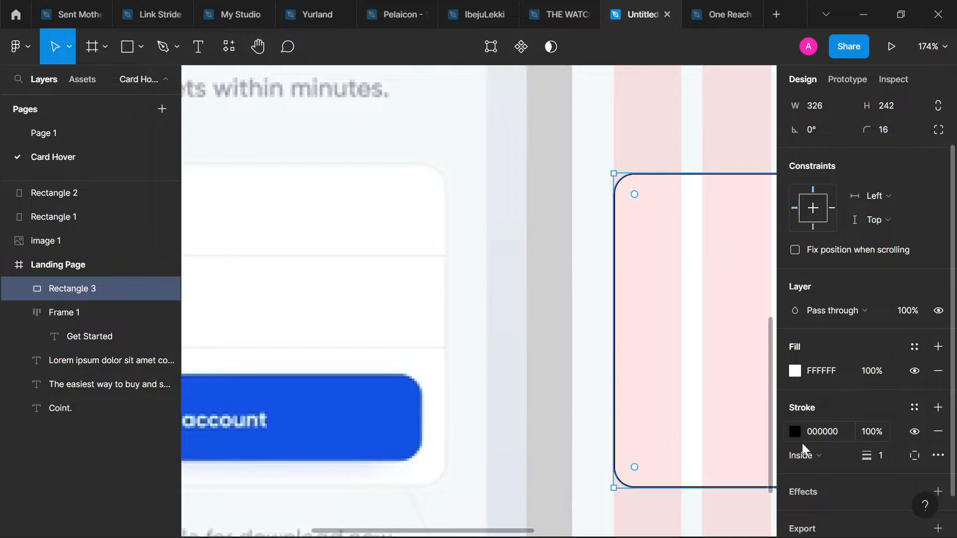
click(793, 431)
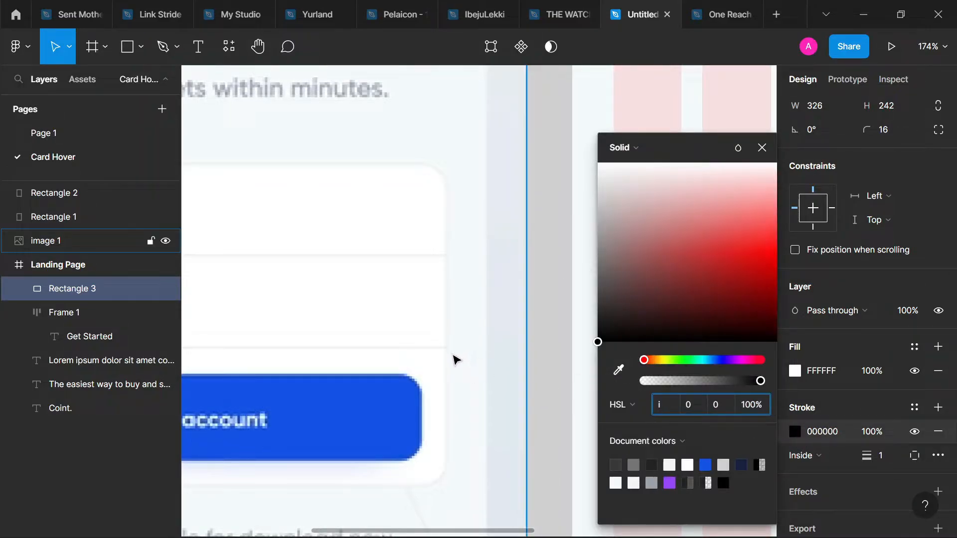
click(616, 371)
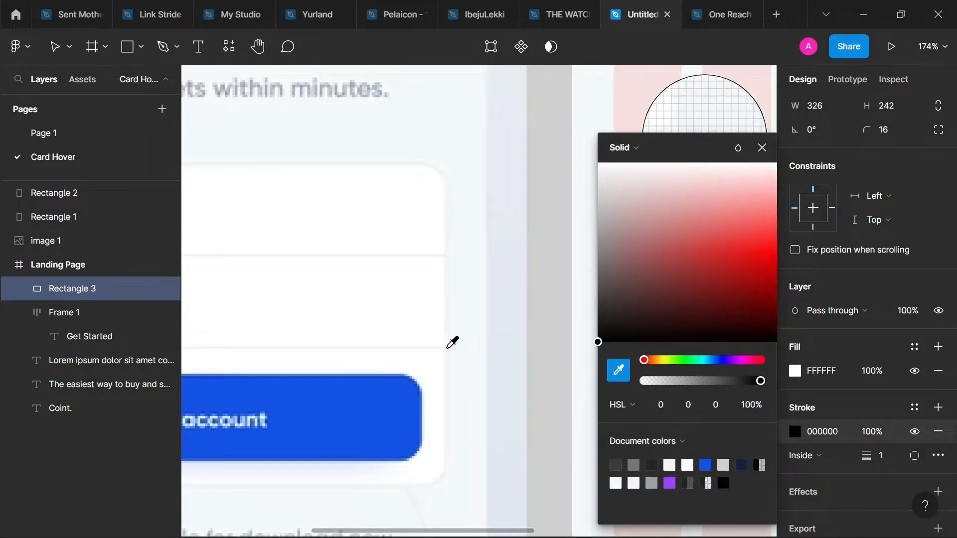
click(452, 342)
scroll(380, 354, down, 5)
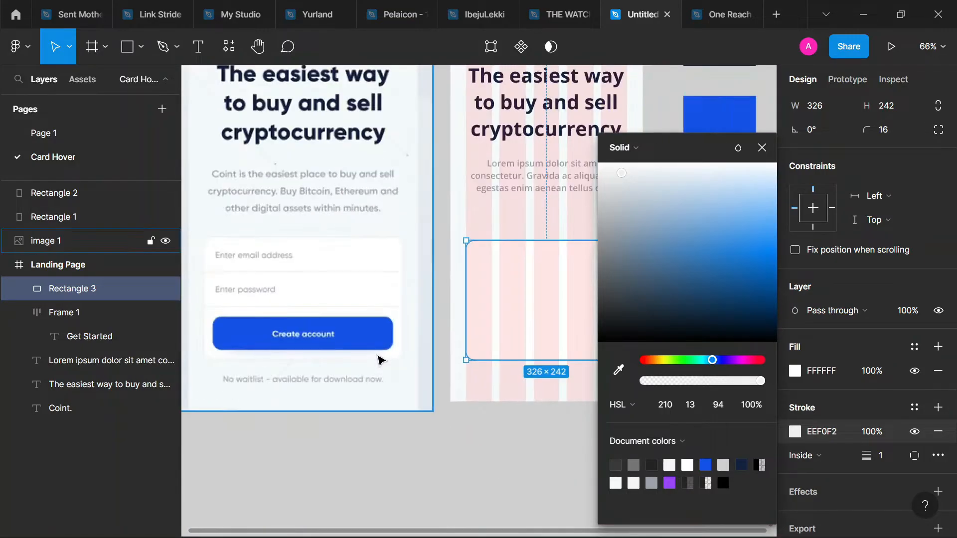
click(523, 384)
Step: Duplicate the description paragraph straight down onto the form card, at about Y 541
scroll(522, 329, up, 3)
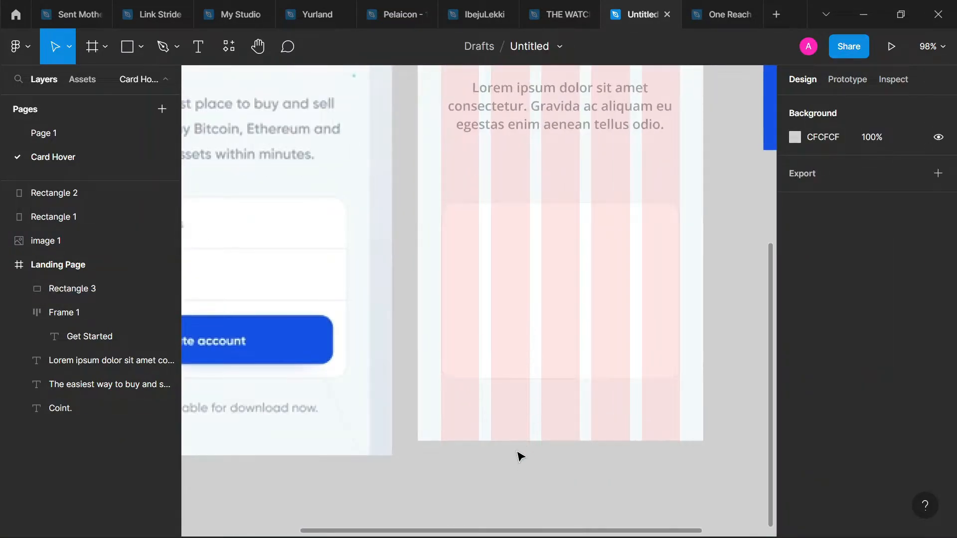
scroll(585, 451, up, 2)
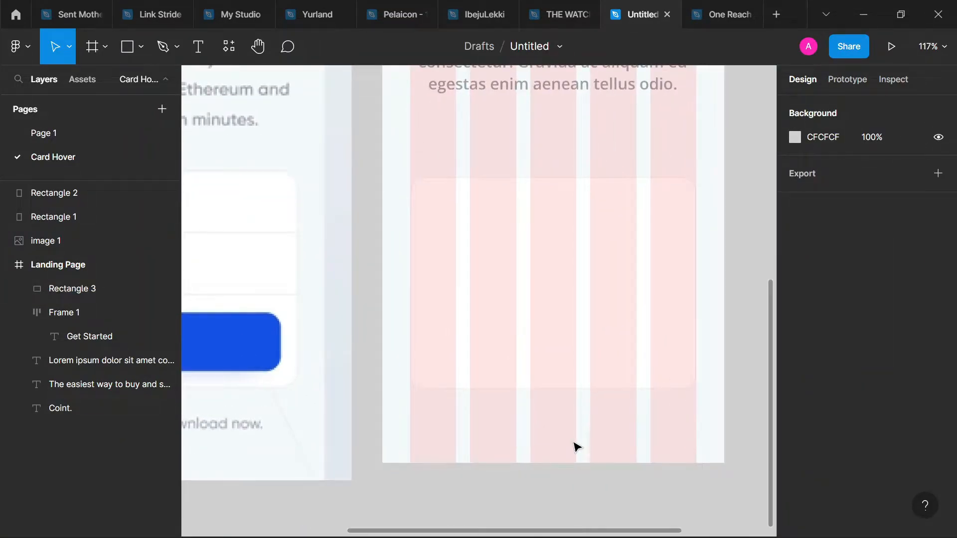
scroll(596, 331, down, 3)
scroll(628, 269, left, 3)
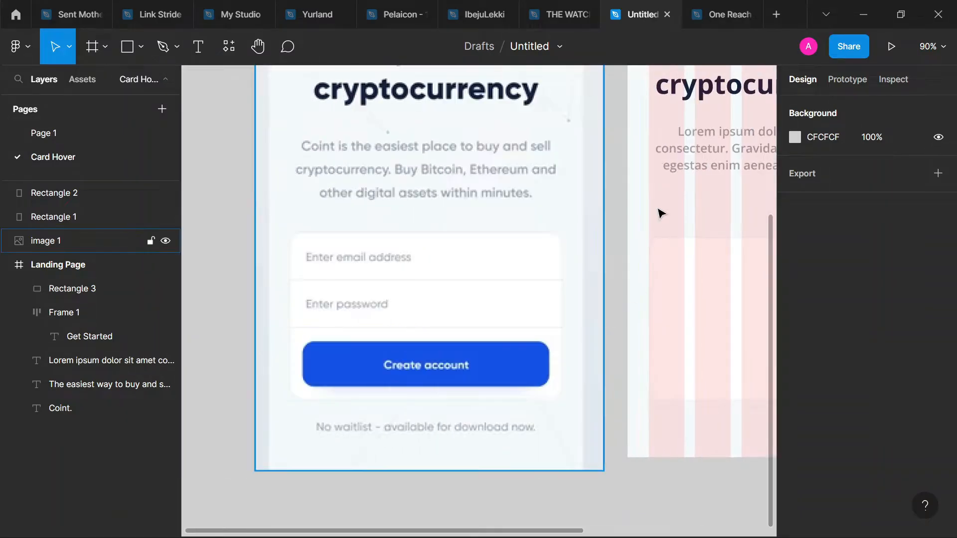
drag(680, 172, 719, 285)
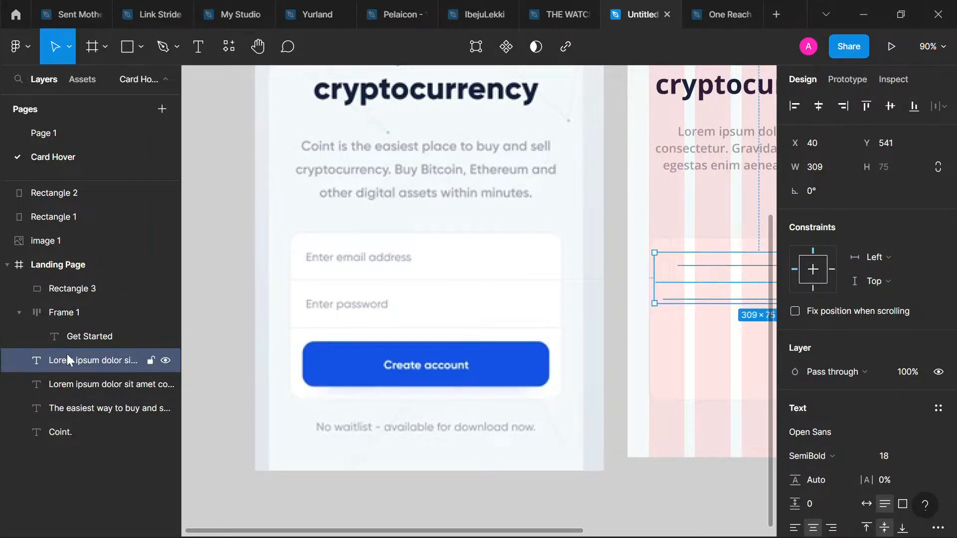
Step: Try to move the duplicated paragraph higher in the layer order, and undo that move
drag(70, 357, 68, 333)
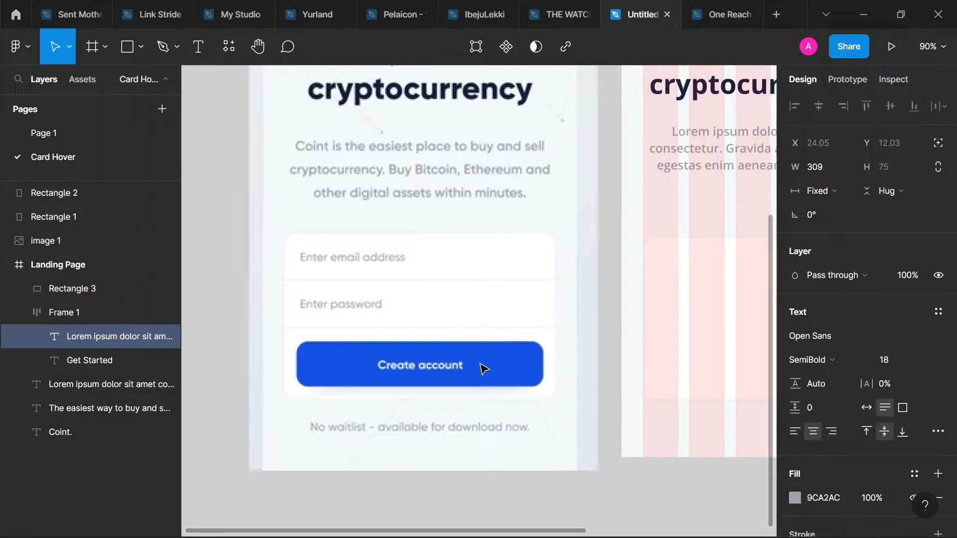
scroll(493, 366, right, 5)
scroll(504, 356, left, 3)
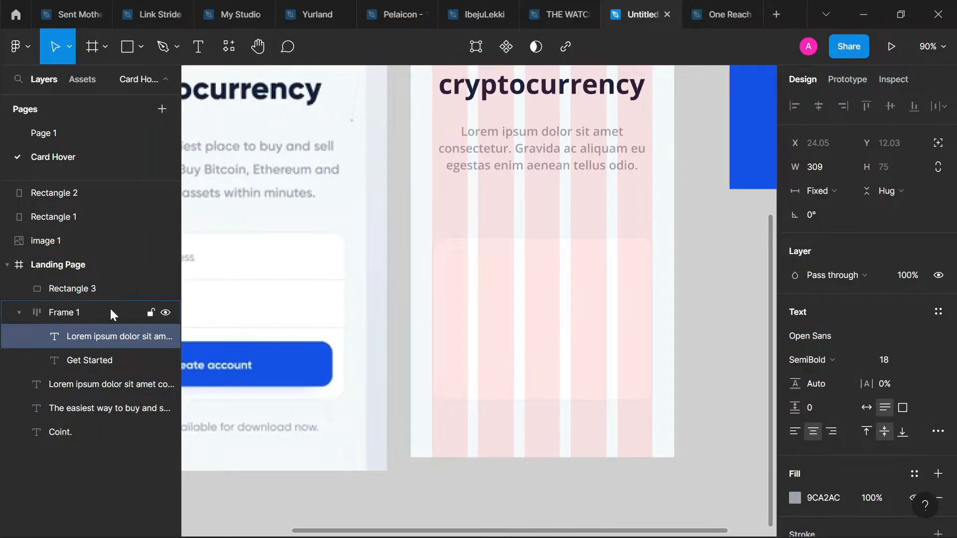
key(ctrl+z)
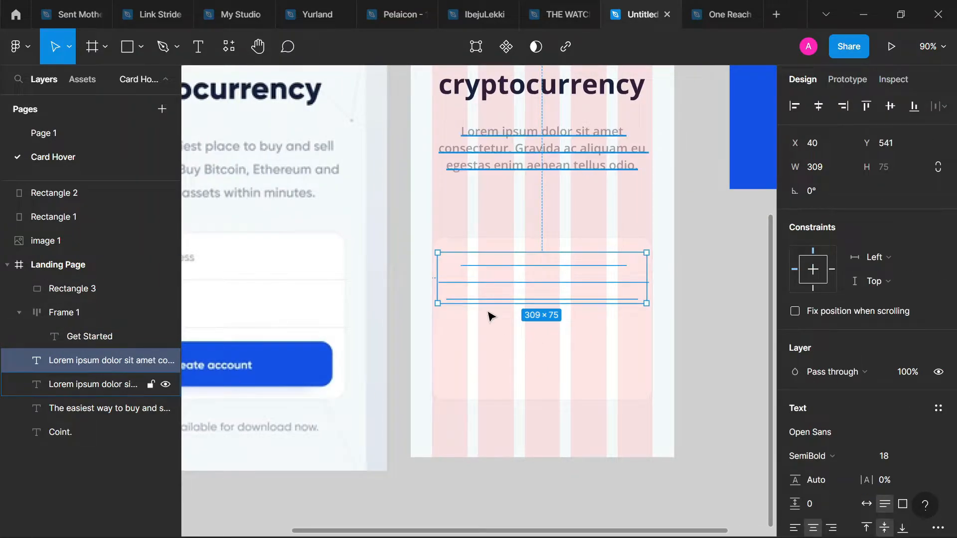
Step: Delete the form card rectangle and the duplicated description paragraph
click(526, 364)
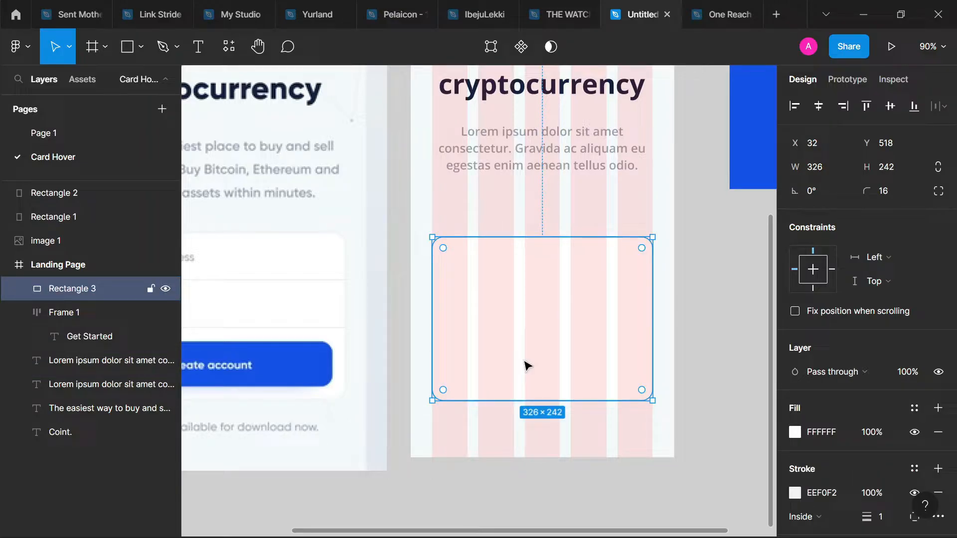
key(Delete)
click(505, 290)
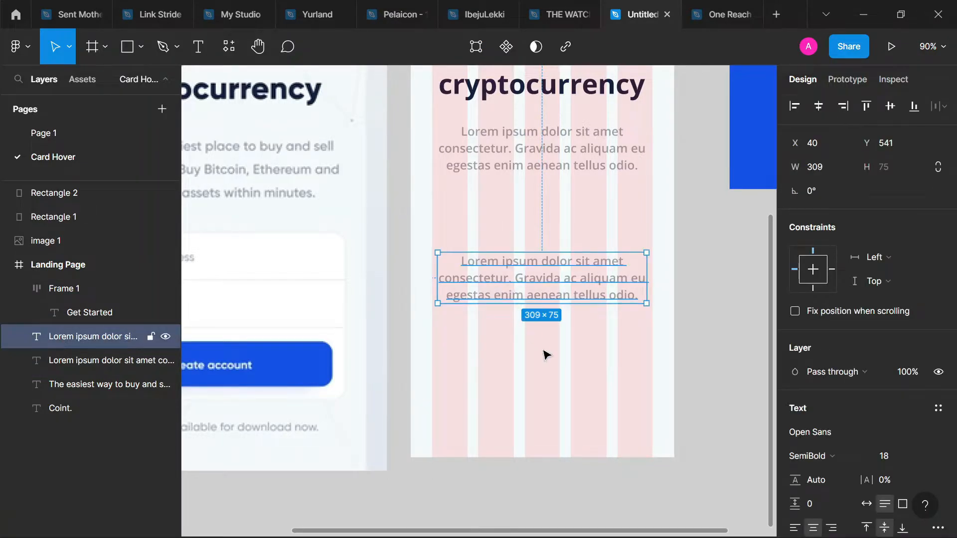
key(Delete)
Step: Draw a frame about 326 × 232 below the description paragraph, at X 32, Y 508, with a corner radius of 16
key(f)
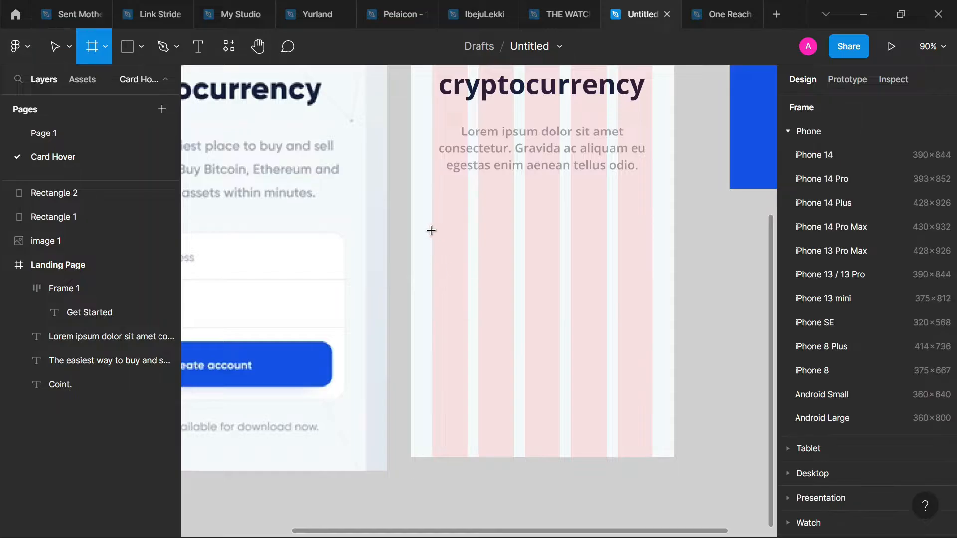
drag(432, 231, 654, 389)
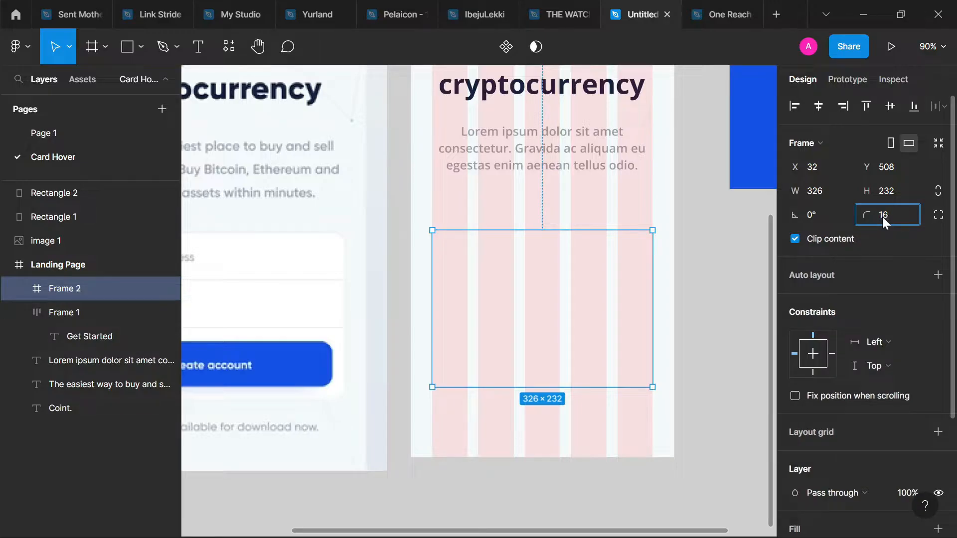
key(Return)
Step: Add an inside stroke of 1 to the new card frame, using the document colour CFCFCF
ctrl+scroll(329, 367, up, 5)
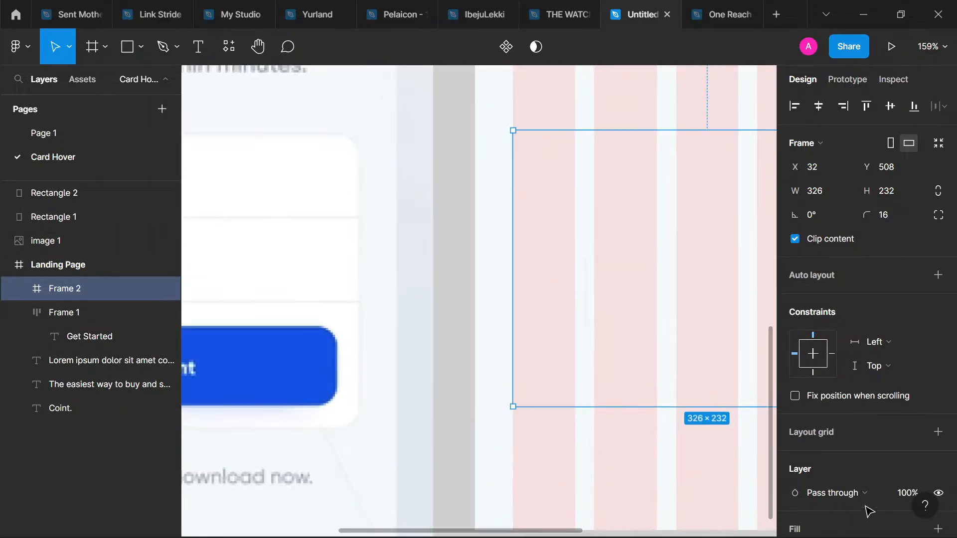
scroll(917, 438, down, 3)
click(938, 407)
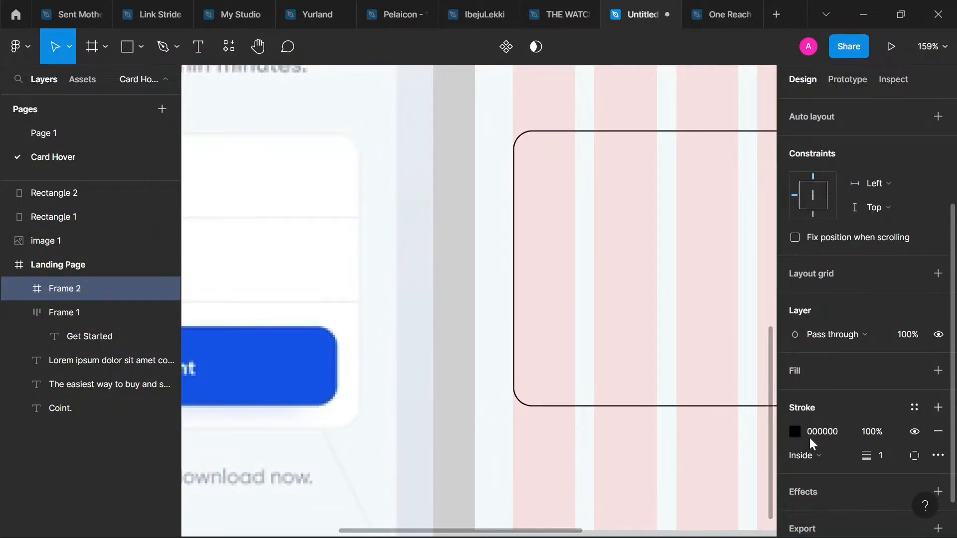
click(795, 432)
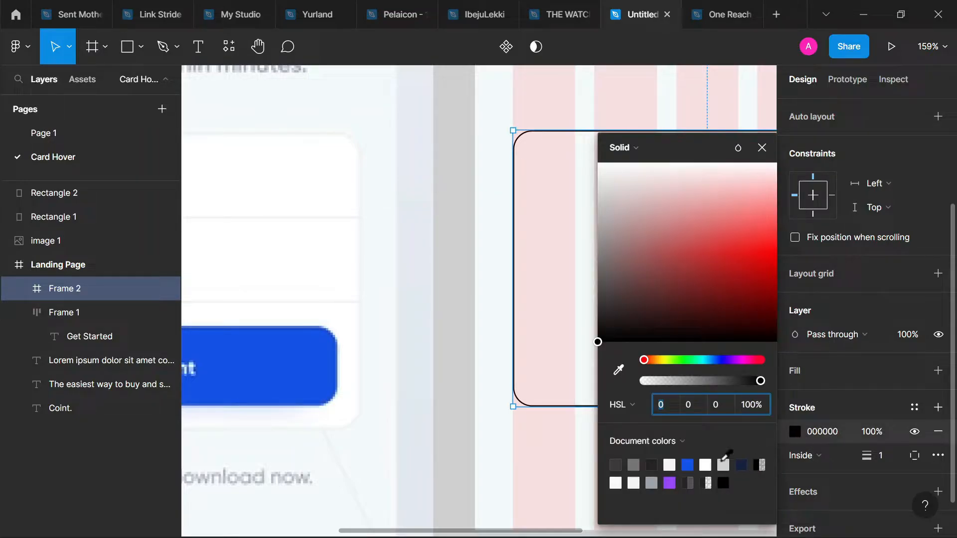
click(726, 464)
click(762, 148)
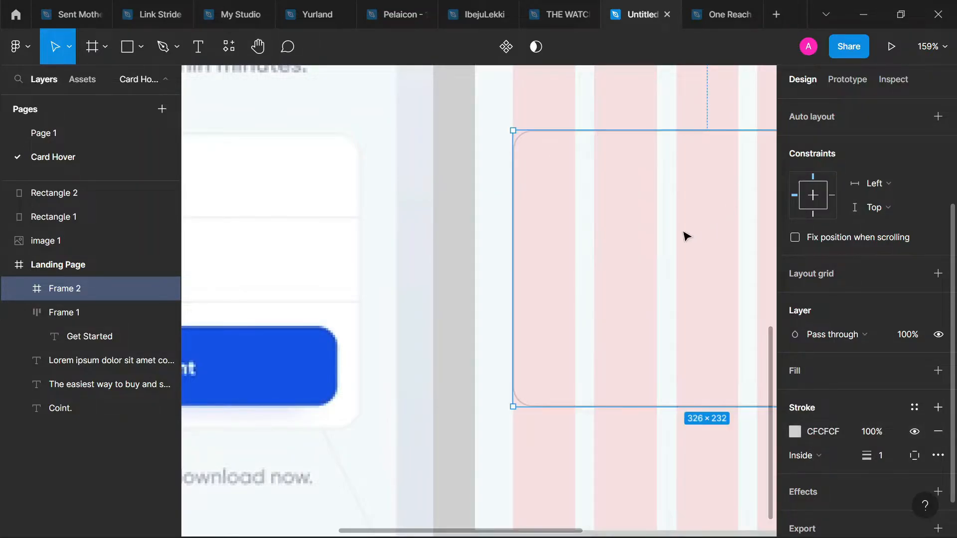
Step: Set the card frame's stroke weight to 1.5
ctrl+scroll(563, 278, down, 2)
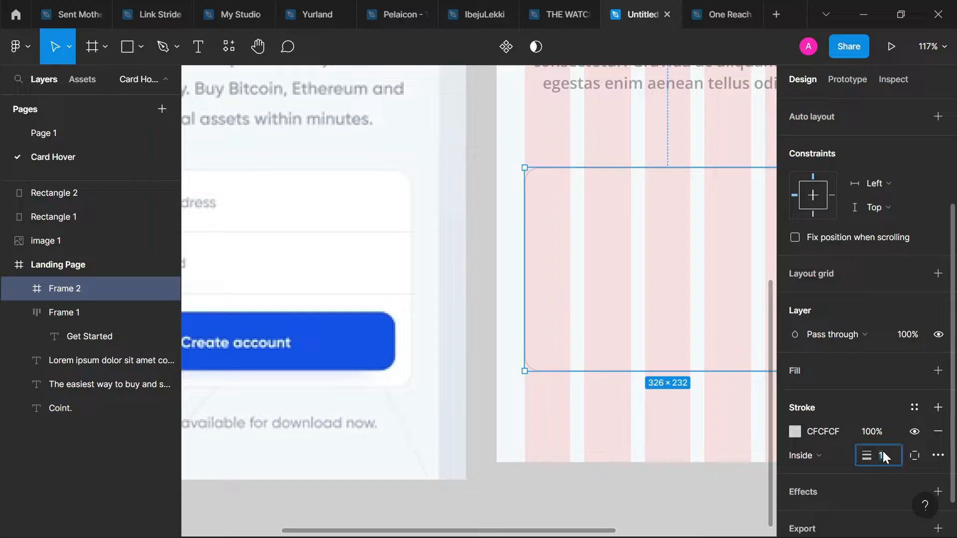
click(657, 452)
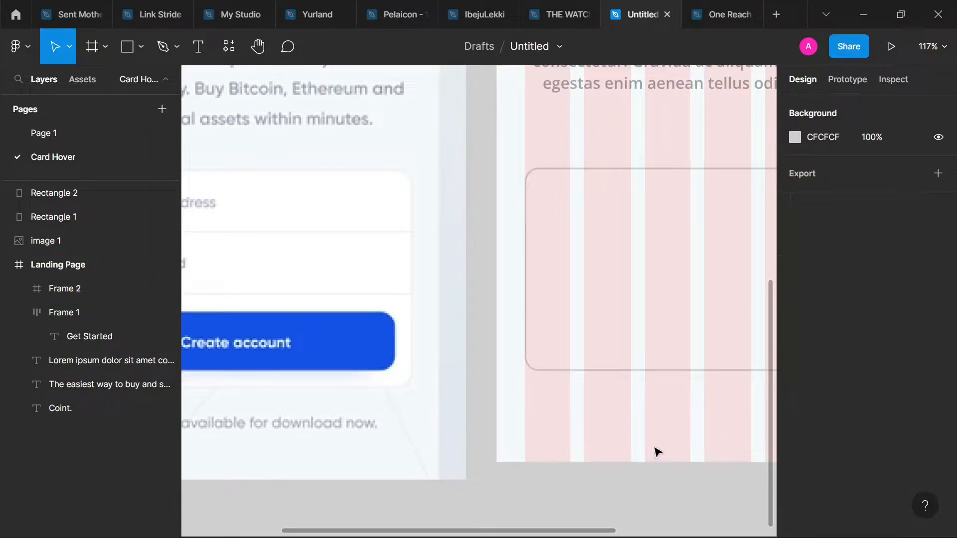
ctrl+scroll(580, 390, down, 5)
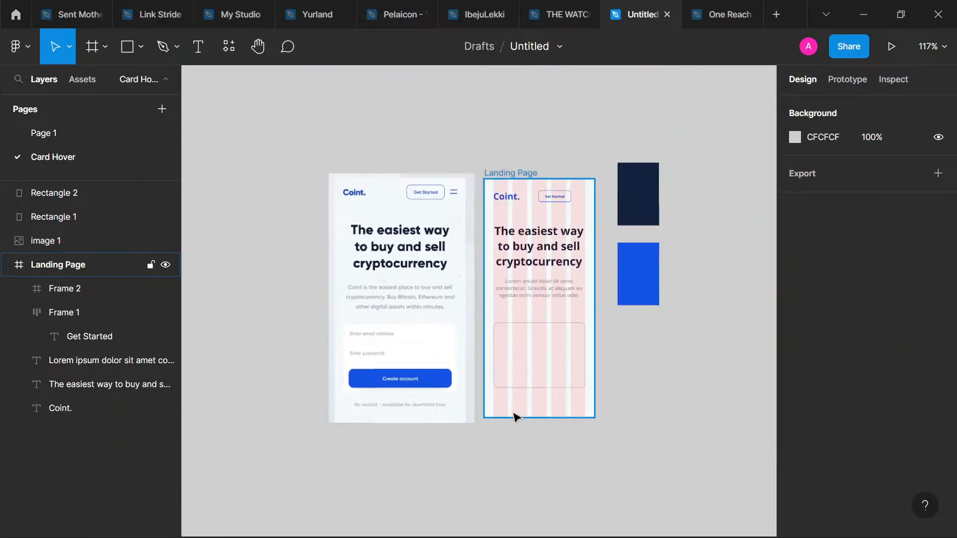
click(488, 174)
key(shift+2)
ctrl+scroll(506, 459, up, 3)
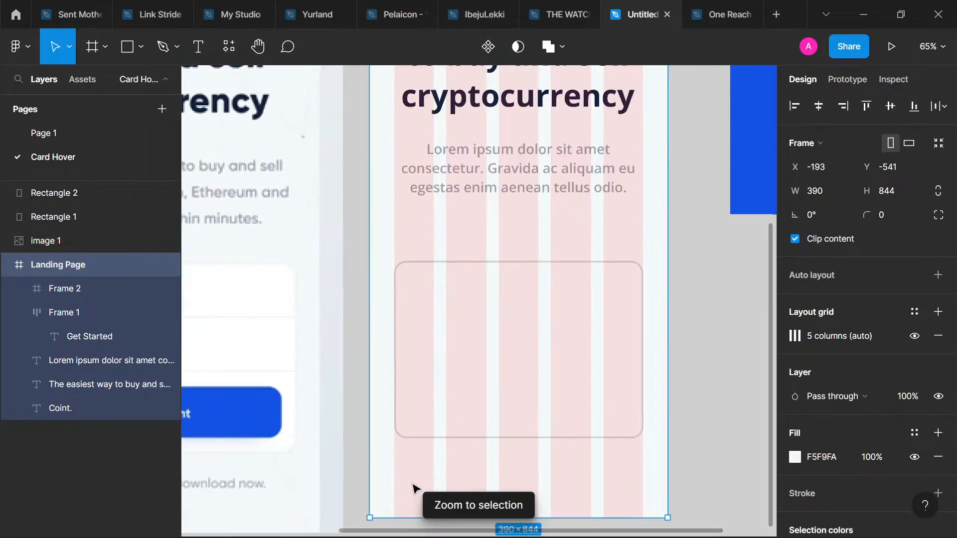
click(495, 383)
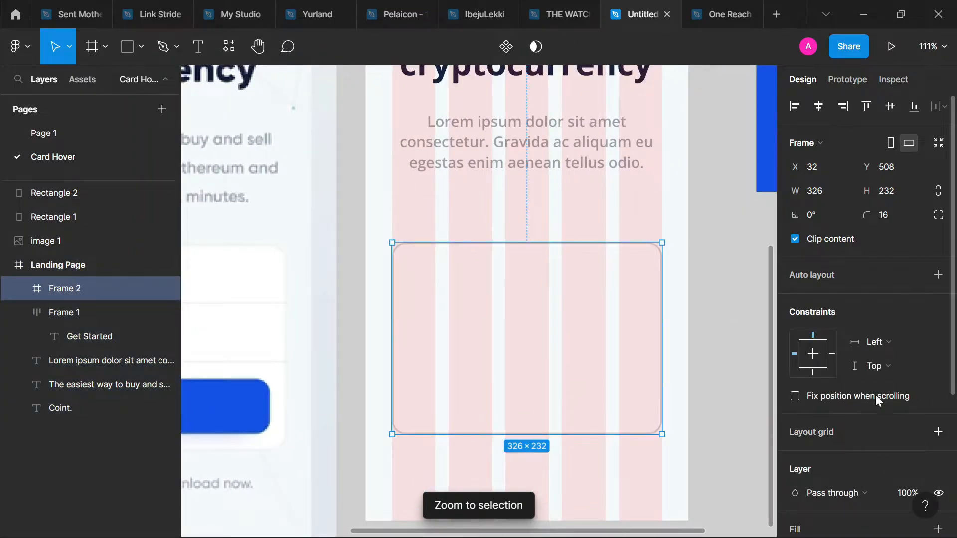
scroll(876, 396, down, 4)
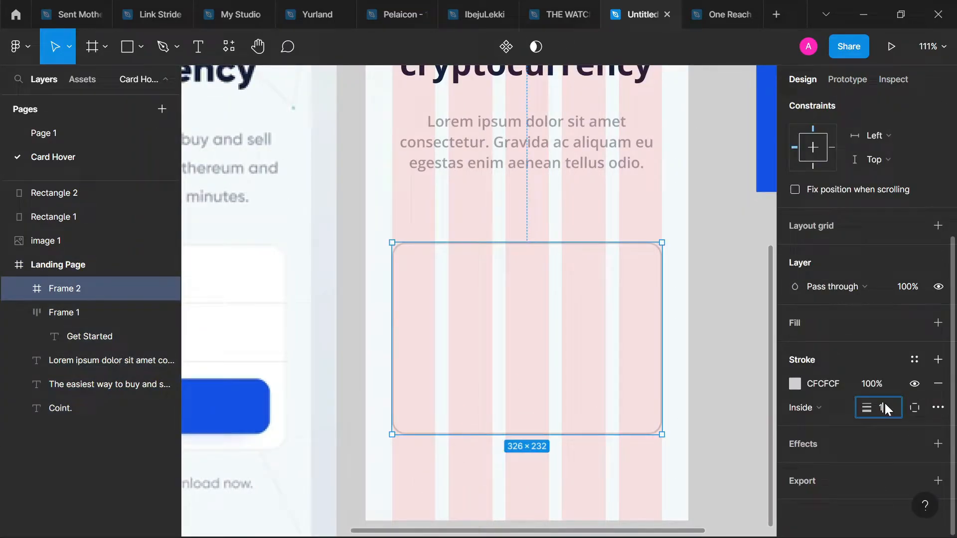
click(711, 336)
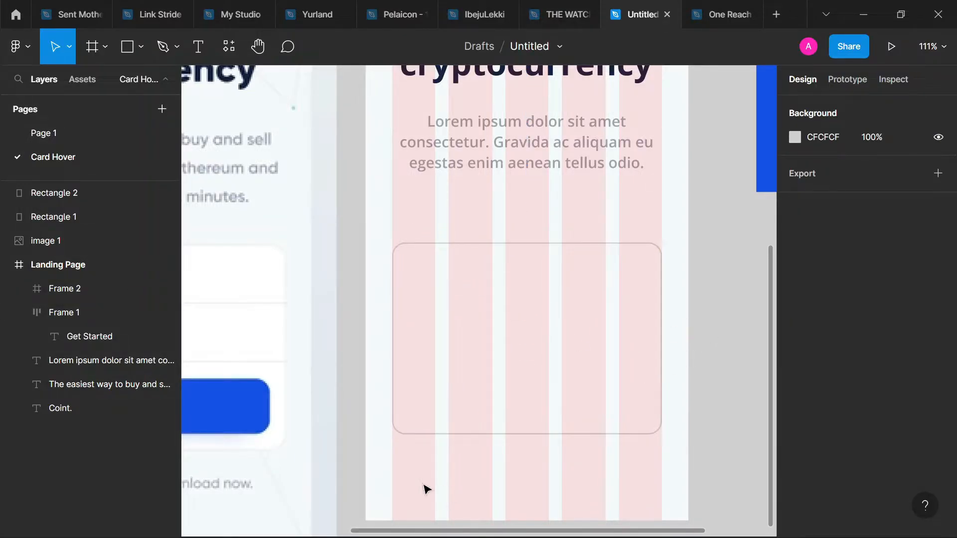
Step: Recolour the card frame's stroke to F1F5F9 by sampling the form card's edge in the reference image
scroll(320, 406, up, 5)
click(548, 358)
scroll(883, 403, down, 3)
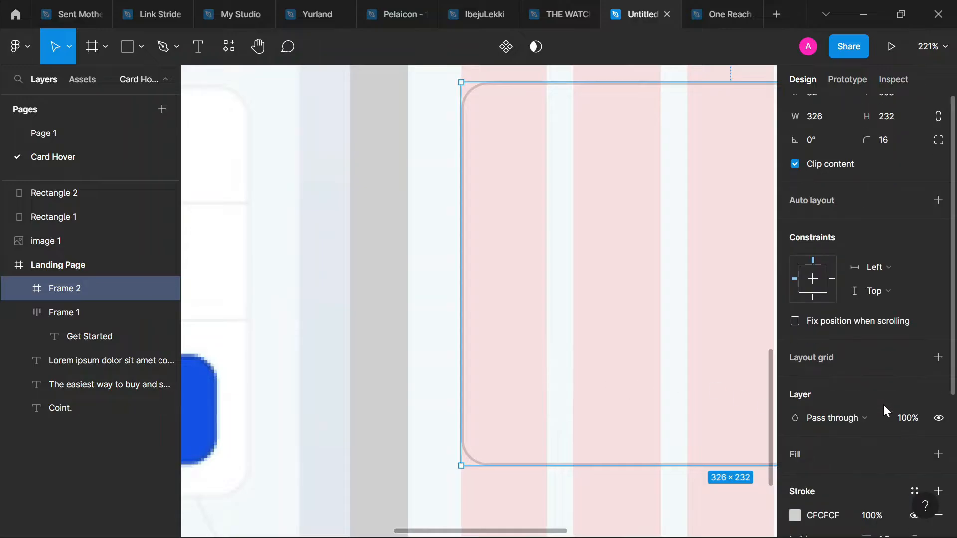
click(794, 385)
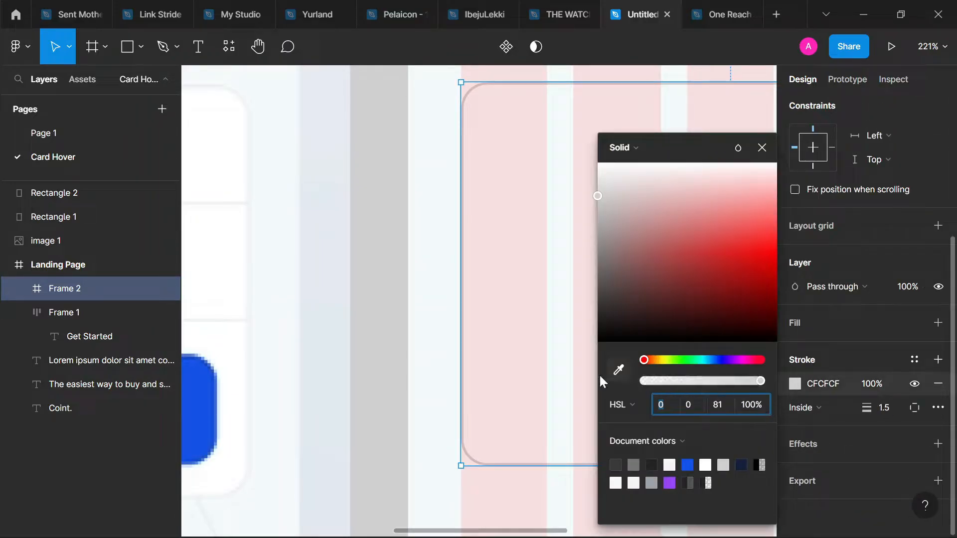
click(614, 370)
click(250, 344)
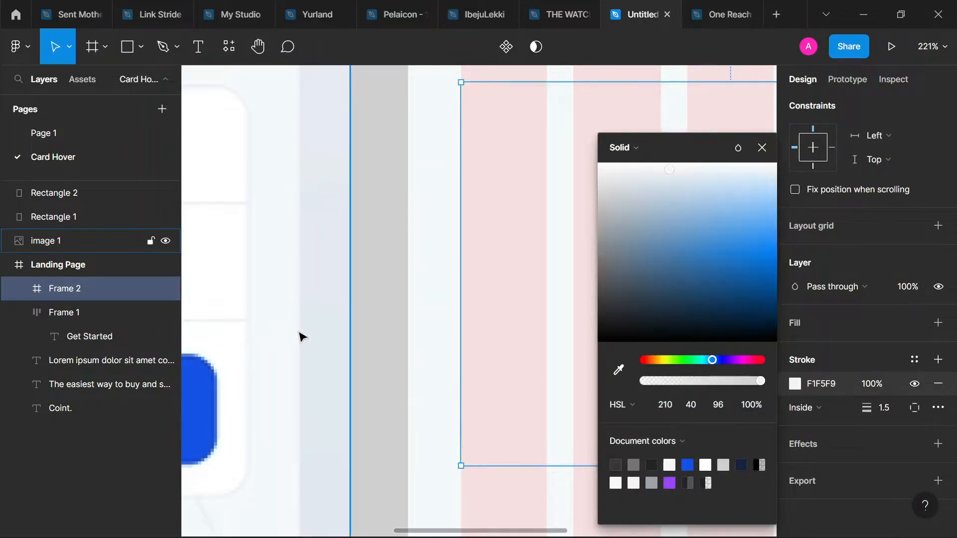
click(761, 148)
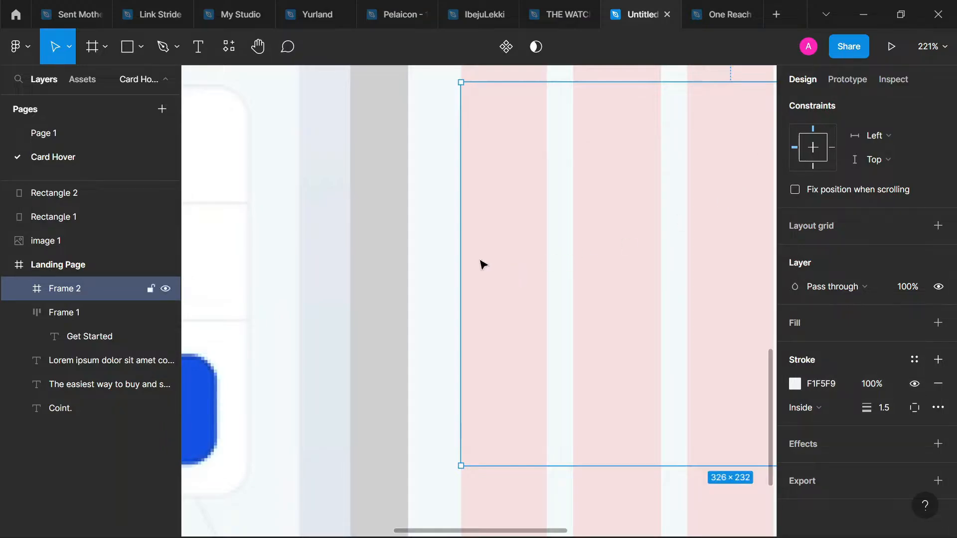
click(449, 254)
Step: Hide the layout grids and give the card frame a white FFFFFF fill
scroll(467, 272, down, 5)
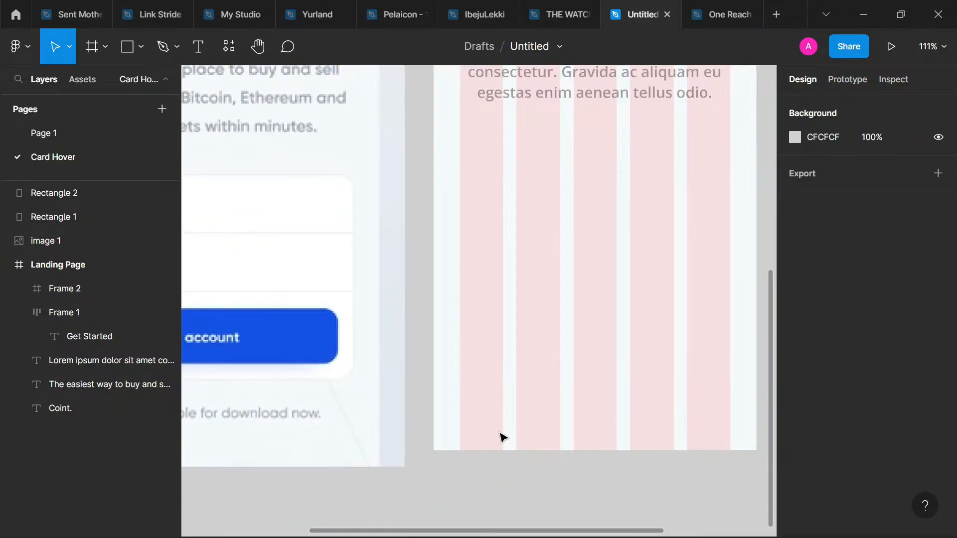
key(ctrl+g)
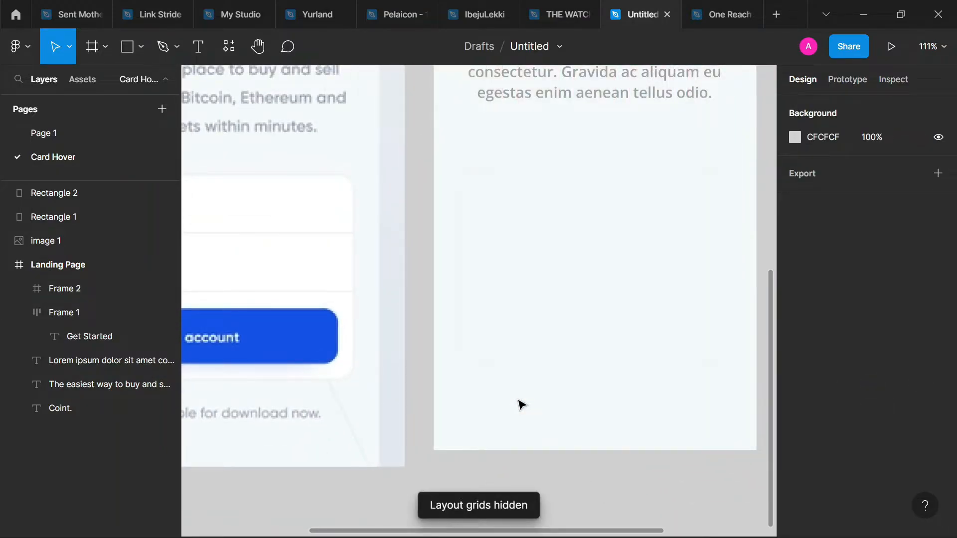
click(698, 341)
scroll(812, 396, down, 4)
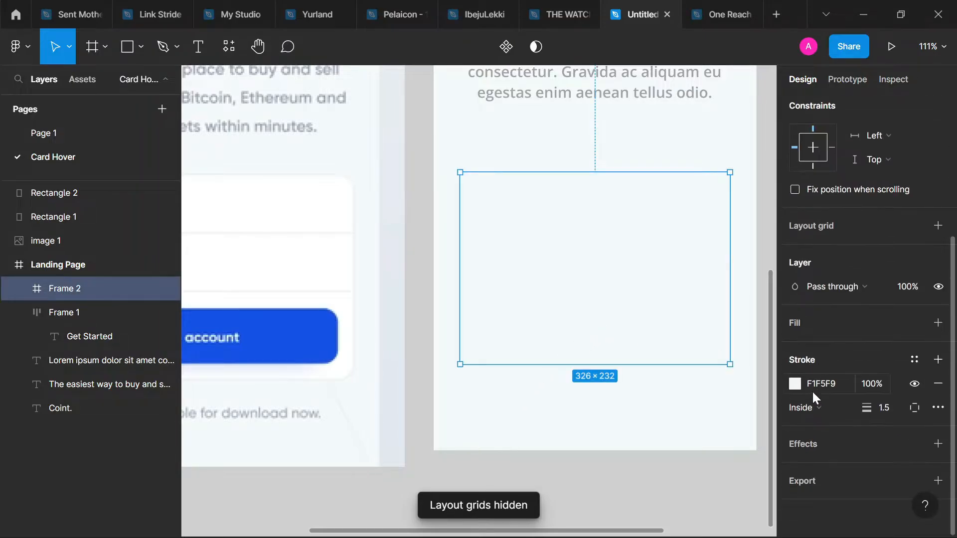
click(795, 385)
click(476, 436)
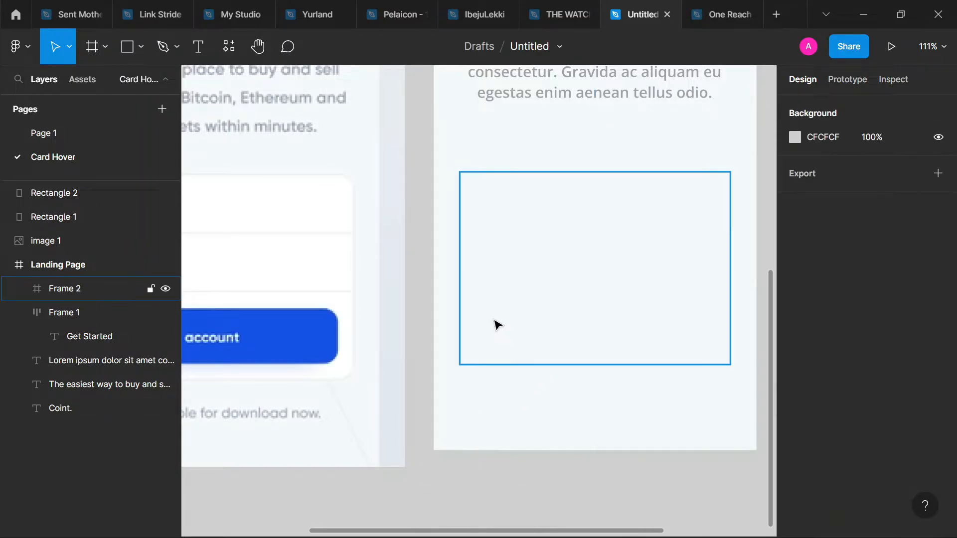
click(495, 324)
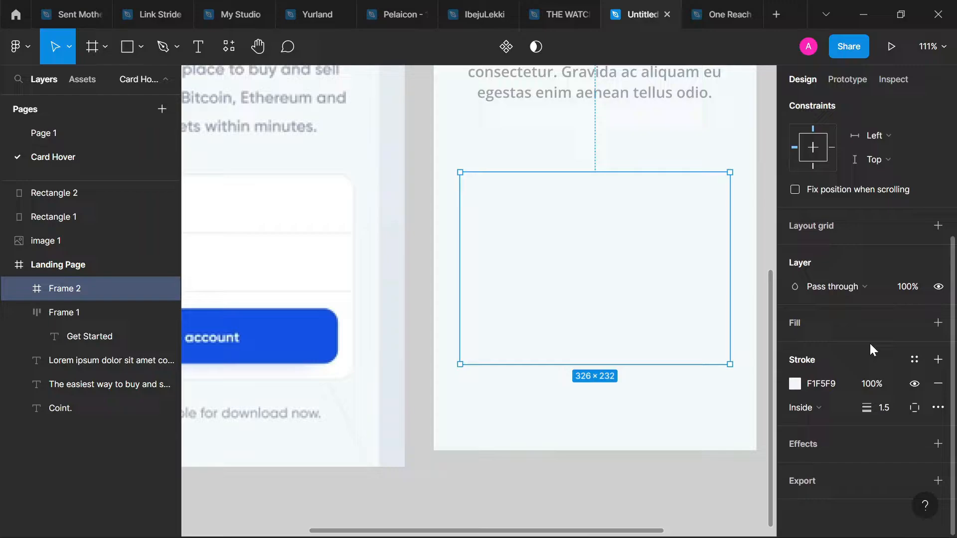
click(935, 328)
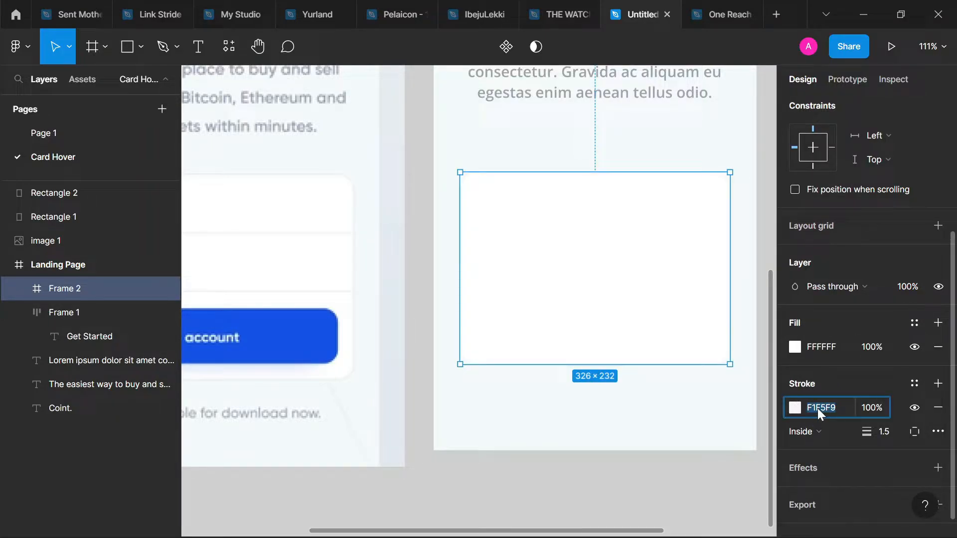
Step: Set the card frame's stroke colour to E7EBEF
text(E7EBEF)
key(Return)
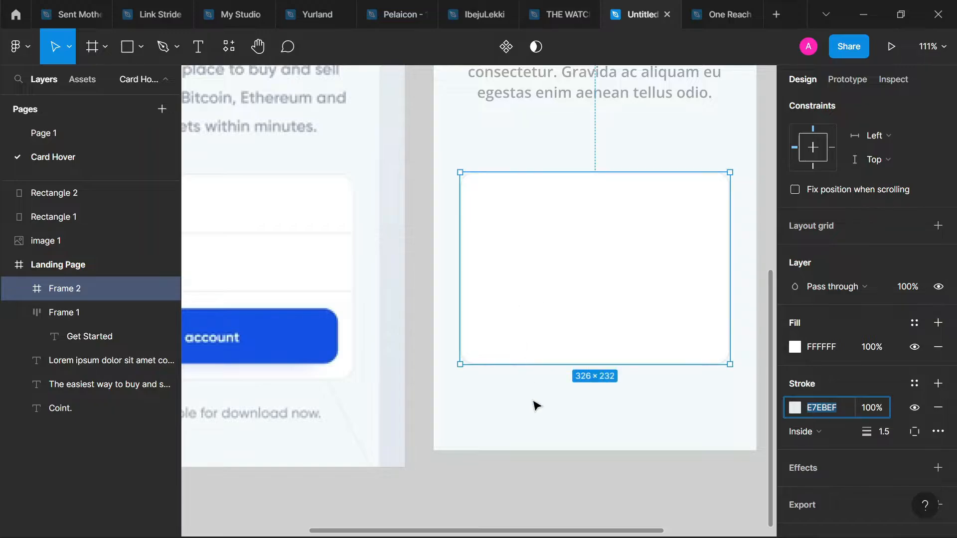
click(534, 404)
Step: Duplicate the description paragraph into the card frame and change the copy's text to "Enter email address"
scroll(550, 398, down, 2)
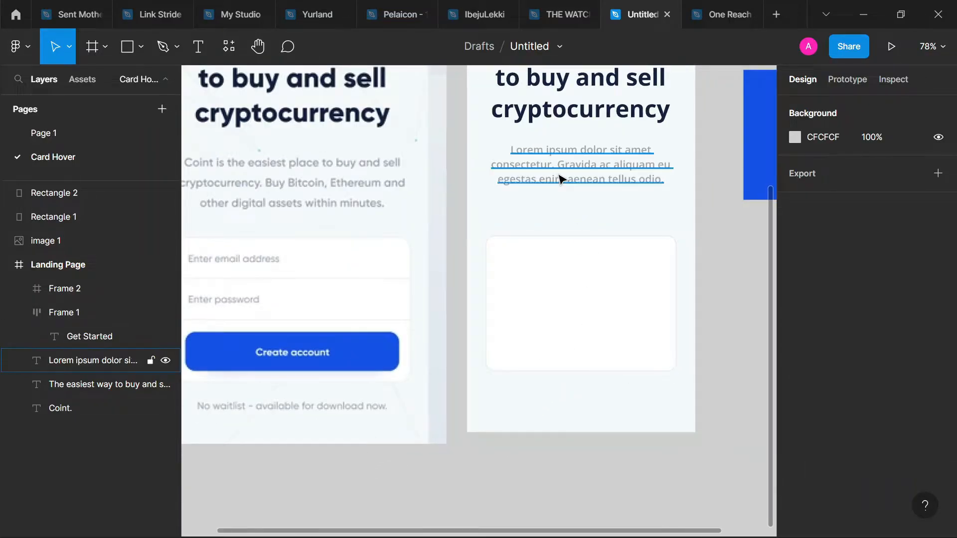
click(561, 178)
drag(561, 178, 580, 283)
key(Return)
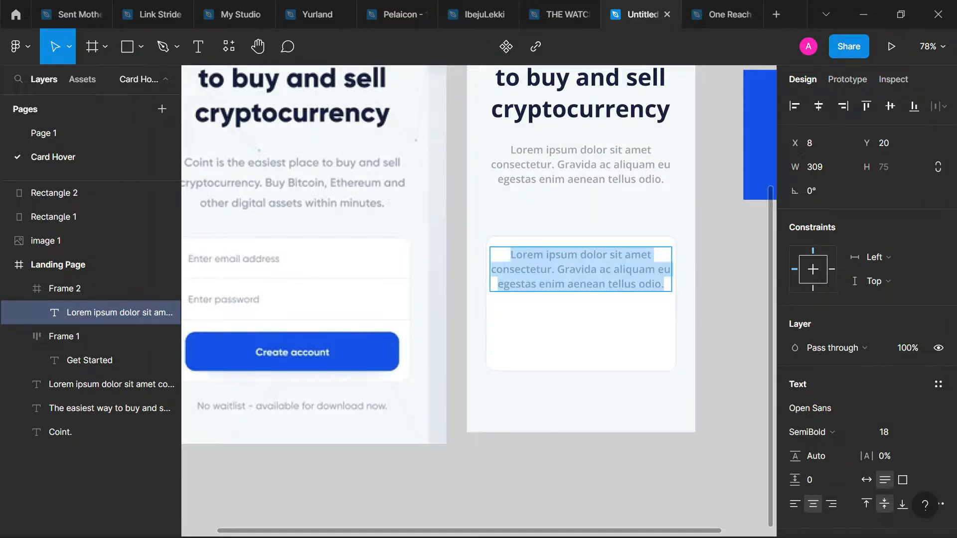
text(Enter)
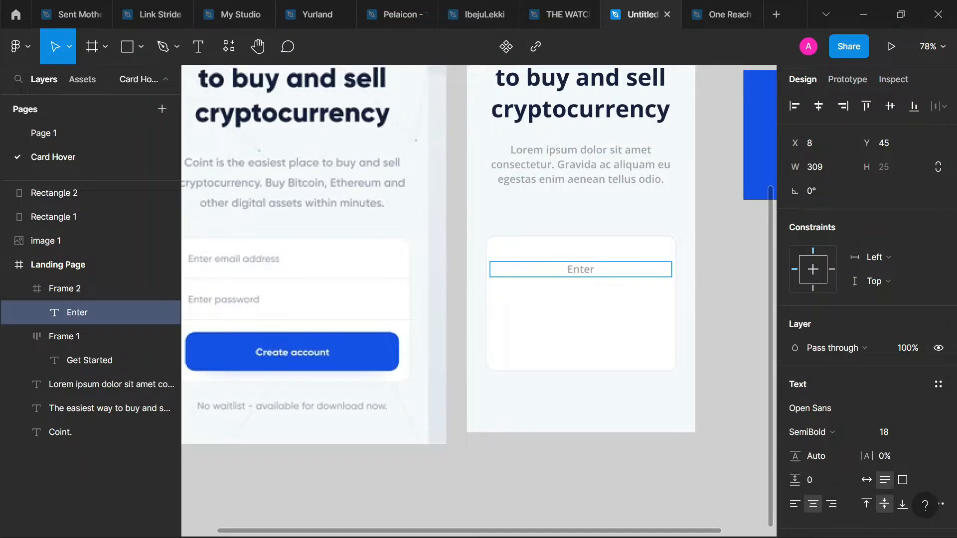
text( email addre)
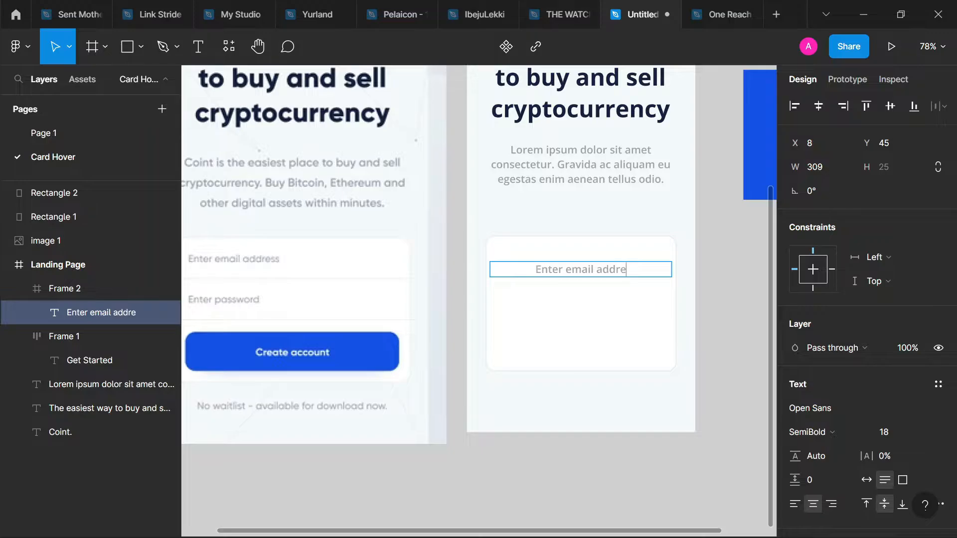
text(ss)
key(Escape)
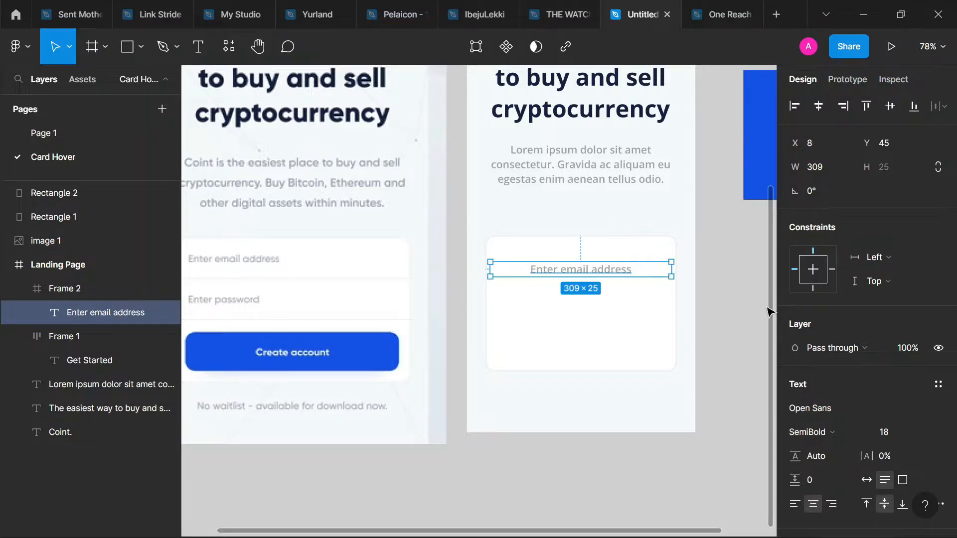
Step: Fit the "Enter email address" text box to its content and set its font size to 16
double_click(674, 271)
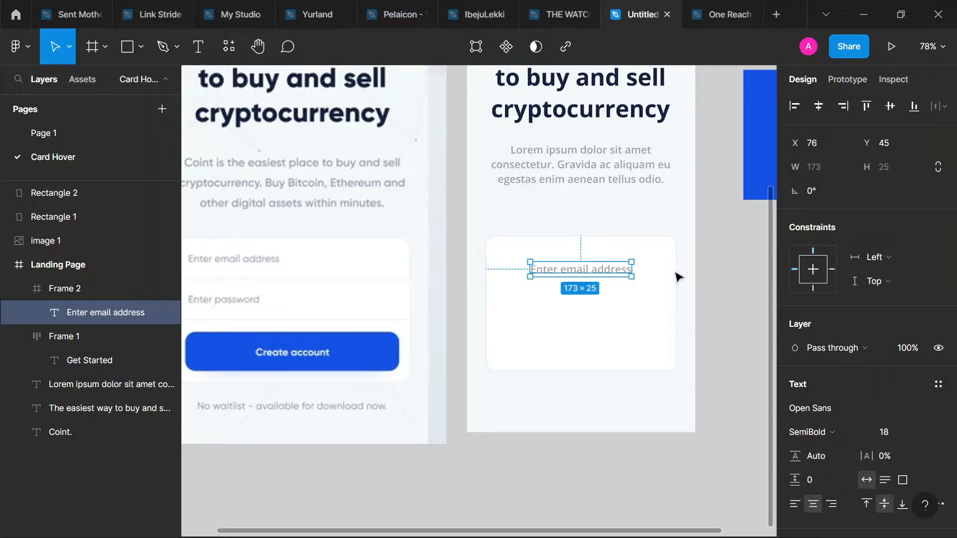
scroll(526, 254, up, 3)
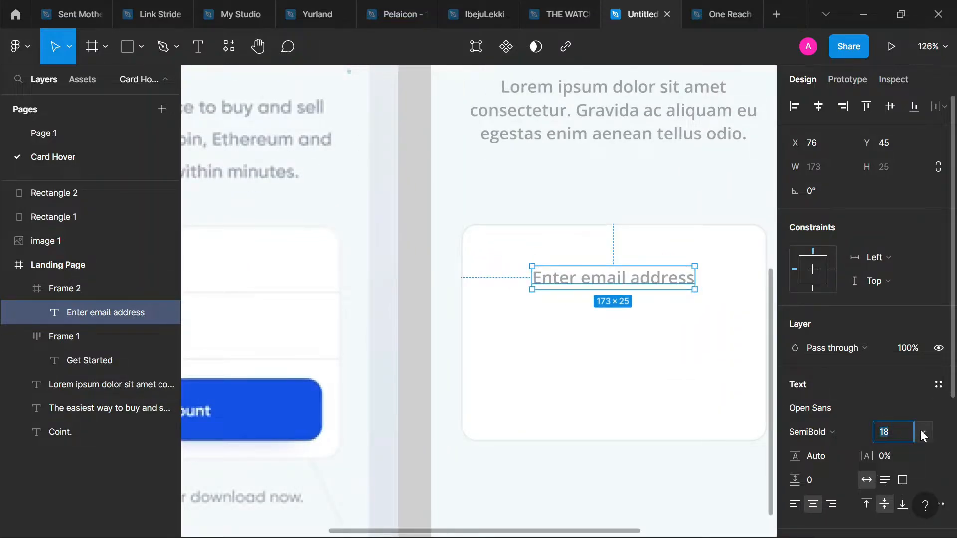
click(923, 431)
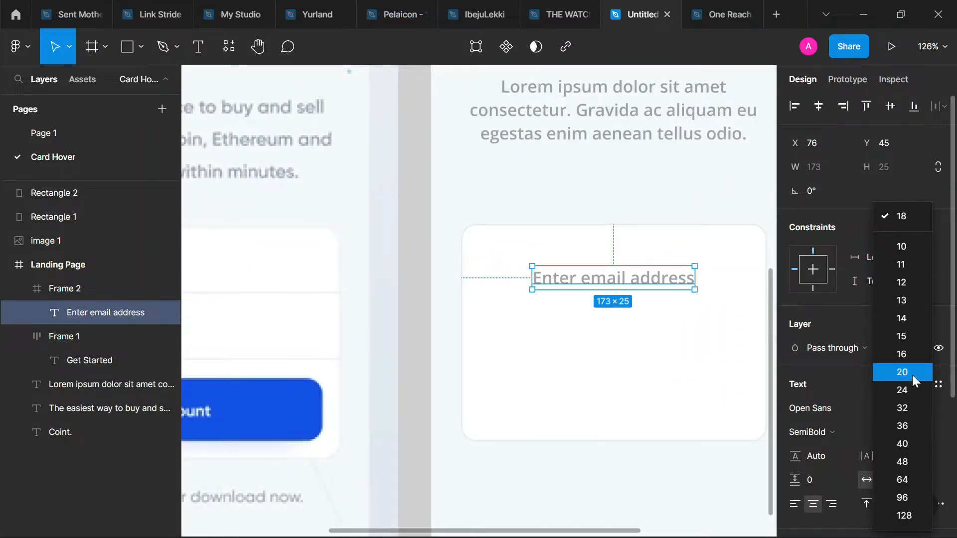
click(905, 357)
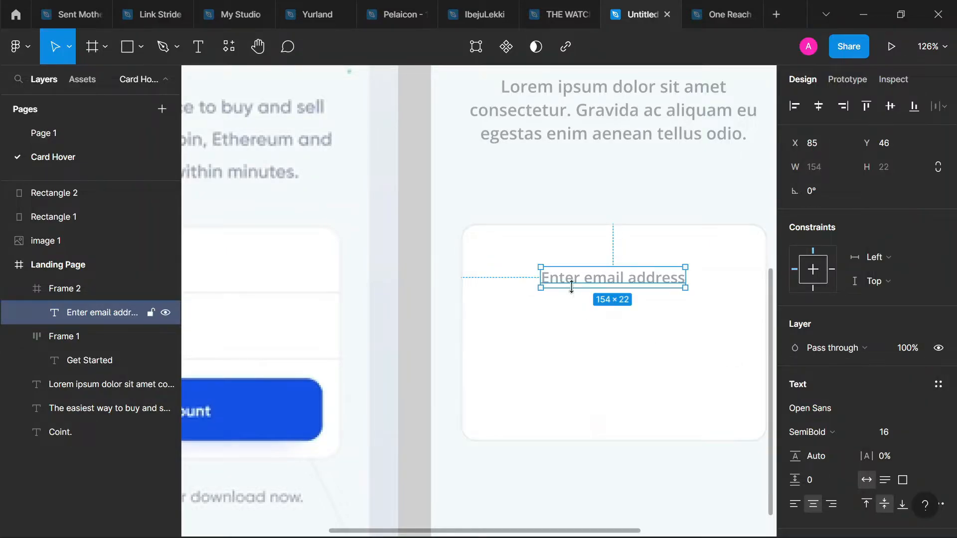
Step: Move the "Enter email address" text to the card's upper-left area, at about X 24, Y 25
scroll(573, 289, down, 5)
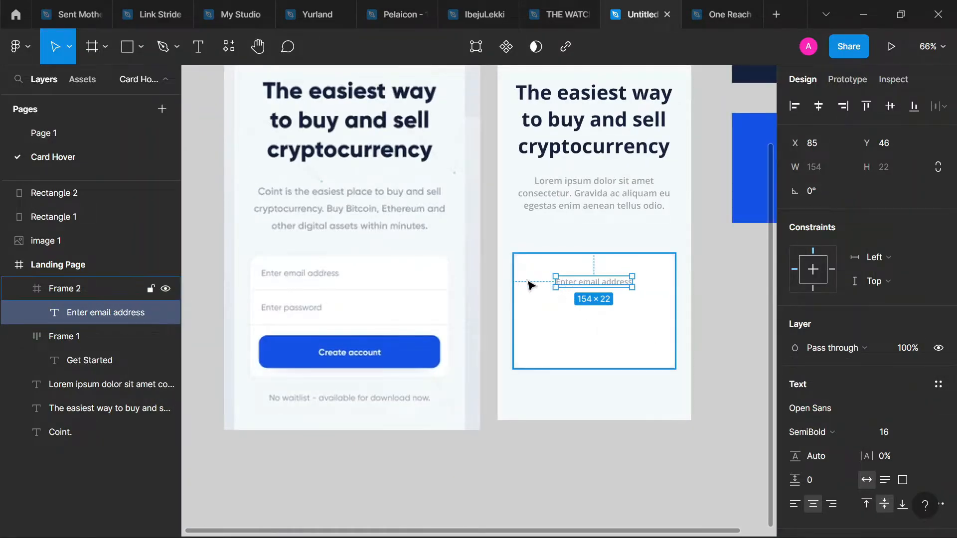
scroll(548, 289, up, 4)
drag(586, 286, 538, 271)
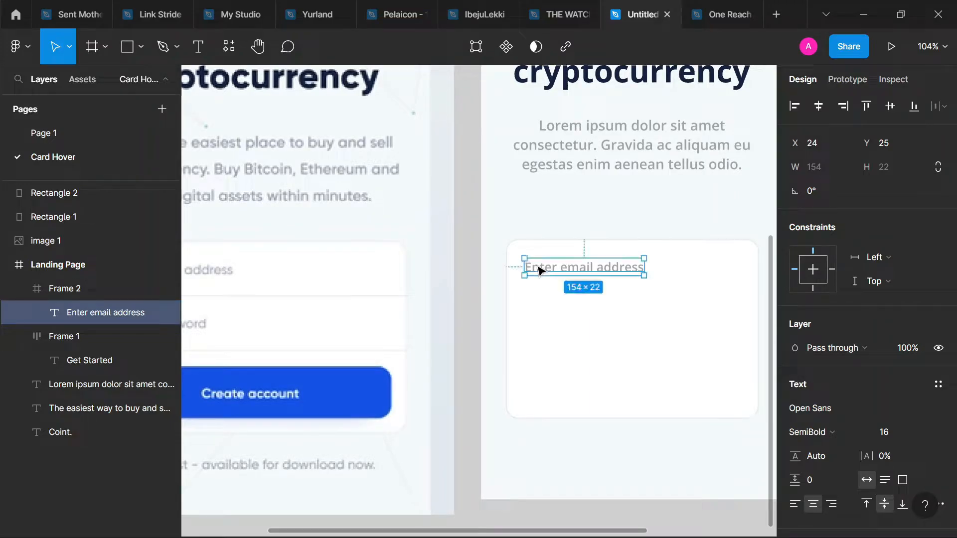
Step: Compare the card frame with the reference sign-up form, examining its field rows and dividers
scroll(539, 269, left, 5)
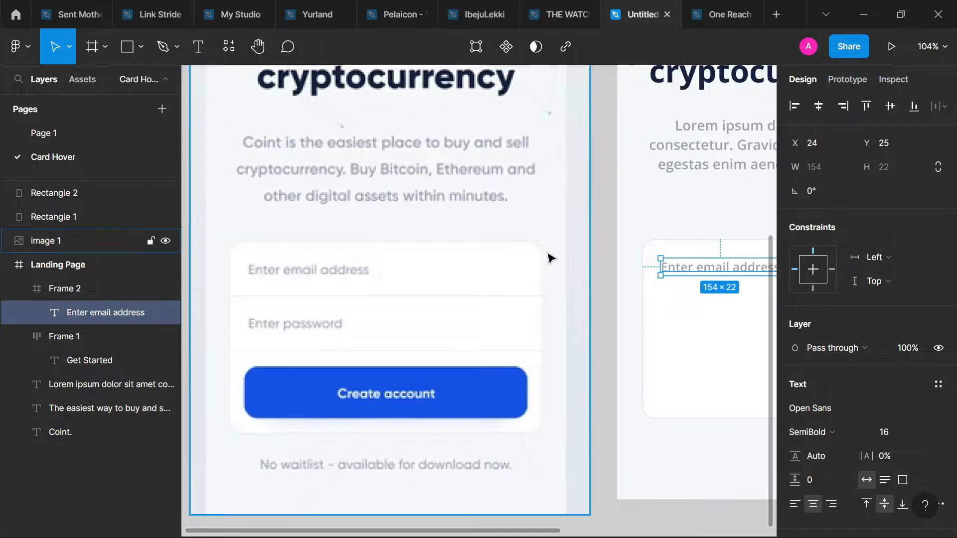
scroll(387, 335, right, 5)
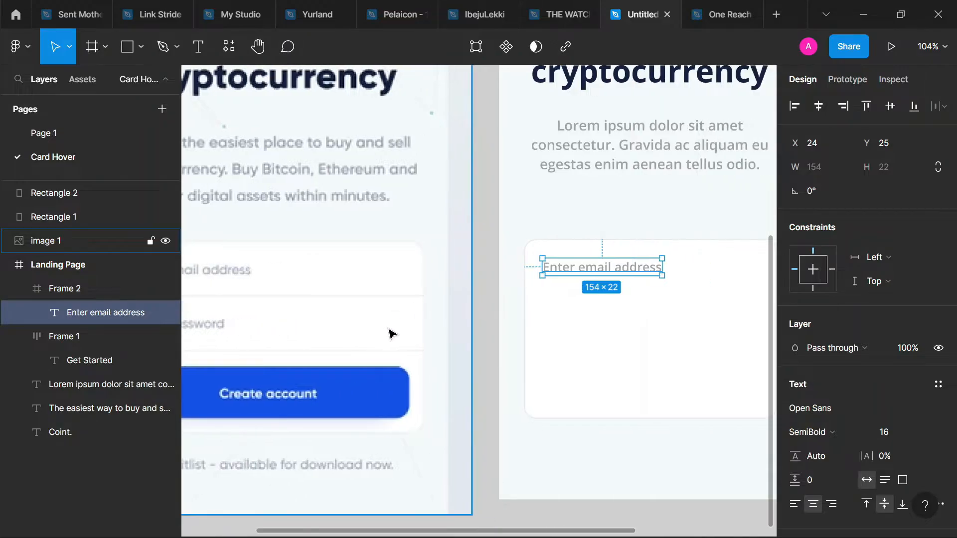
ctrl+scroll(519, 372, down, 1)
ctrl+scroll(587, 380, up, 2)
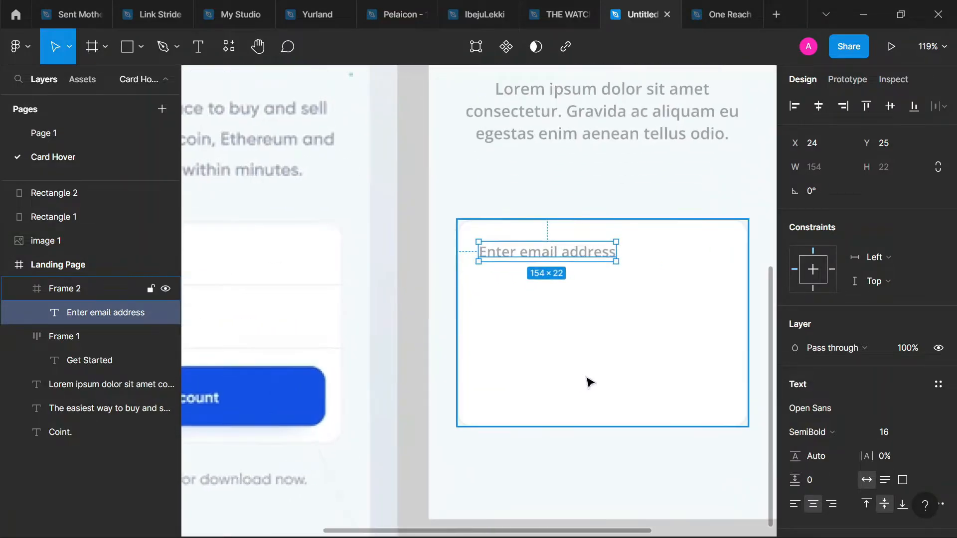
scroll(587, 380, right, 2)
scroll(588, 381, down, 2)
ctrl+scroll(588, 383, down, 3)
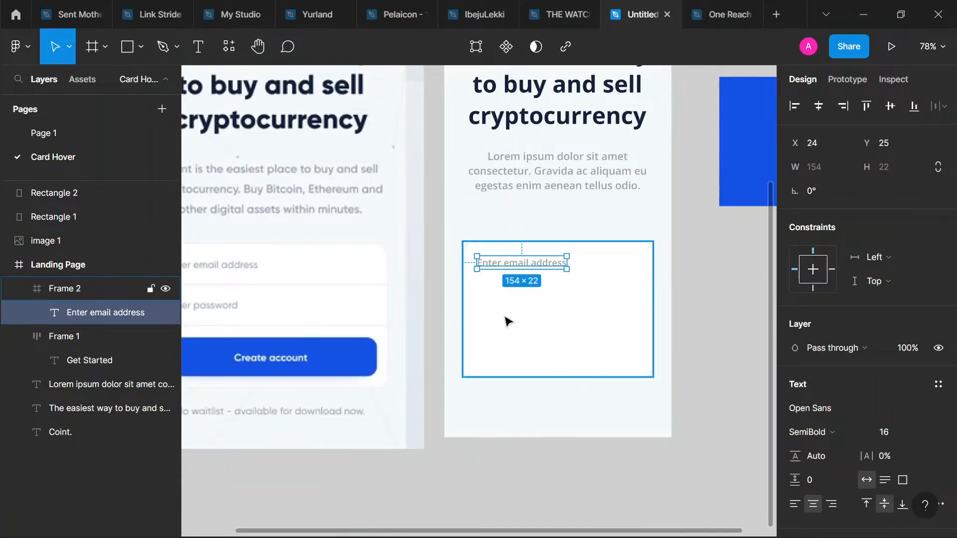
scroll(506, 321, up, 2)
ctrl+scroll(489, 347, up, 1)
scroll(488, 348, left, 2)
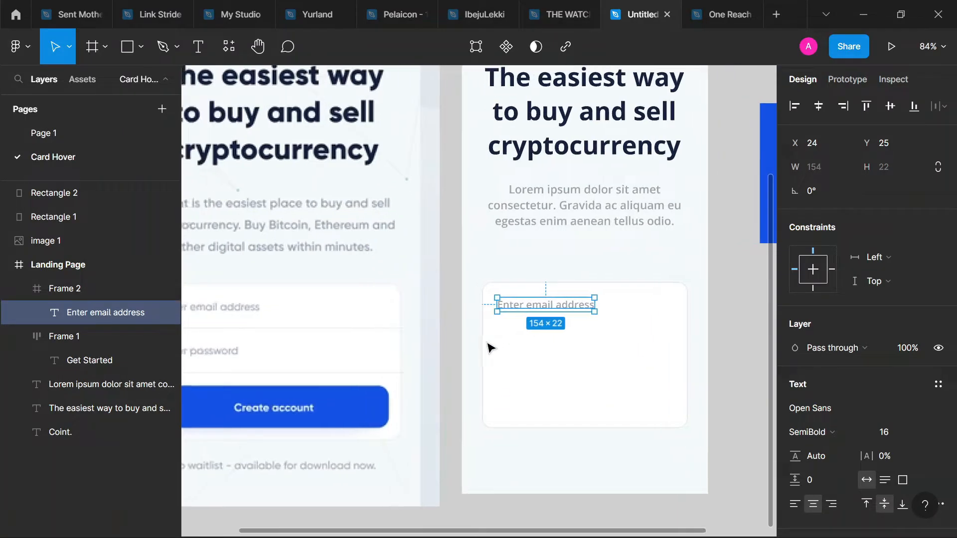
ctrl+scroll(618, 358, up, 1)
ctrl+scroll(618, 358, up, 2)
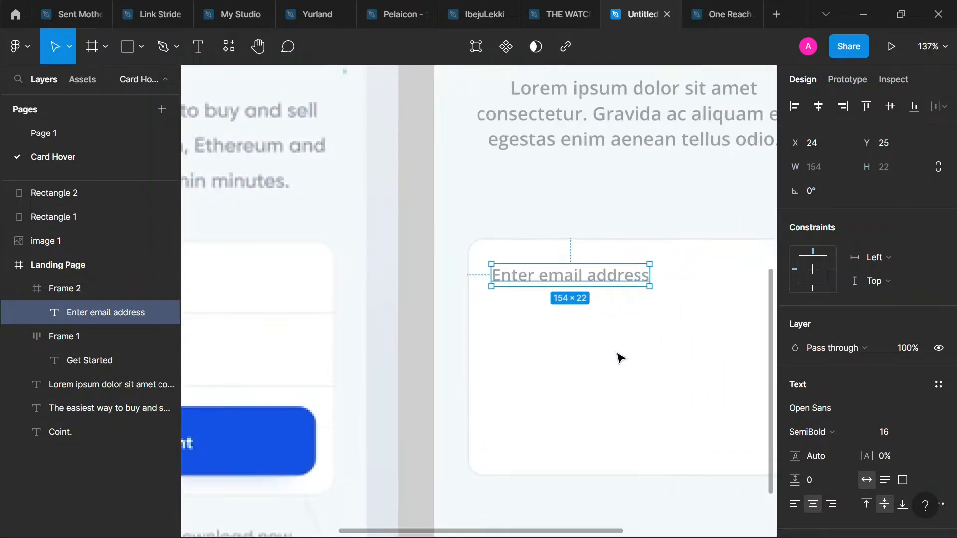
Step: Draw a 326-wide horizontal divider line across the card below the "Enter email address" text, at about Y 69
key(l)
scroll(488, 323, right, 1)
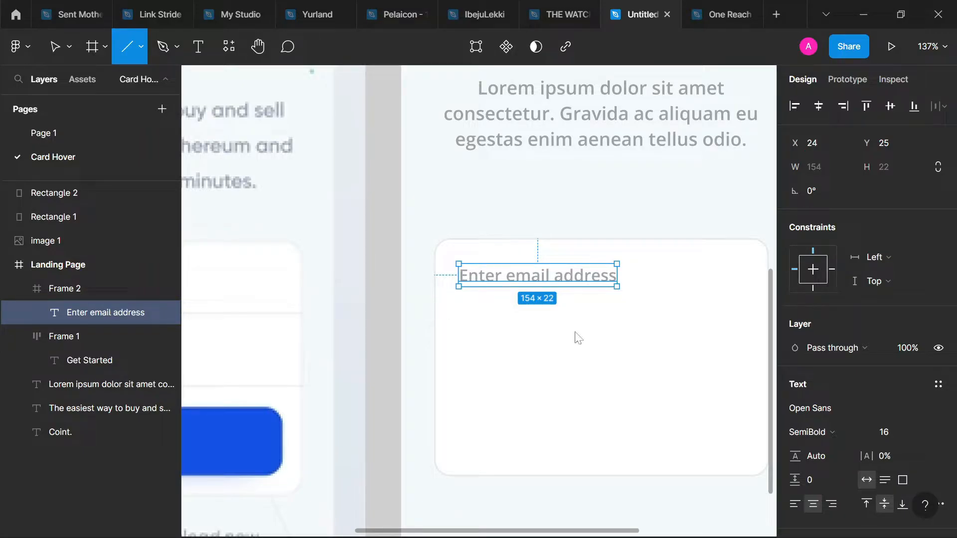
mouse_move(433, 309)
mouse_down()
mouse_move(685, 352)
mouse_move(758, 342)
mouse_move(746, 327)
mouse_move(758, 312)
mouse_up()
scroll(548, 257, down, 2)
scroll(548, 257, down, 2)
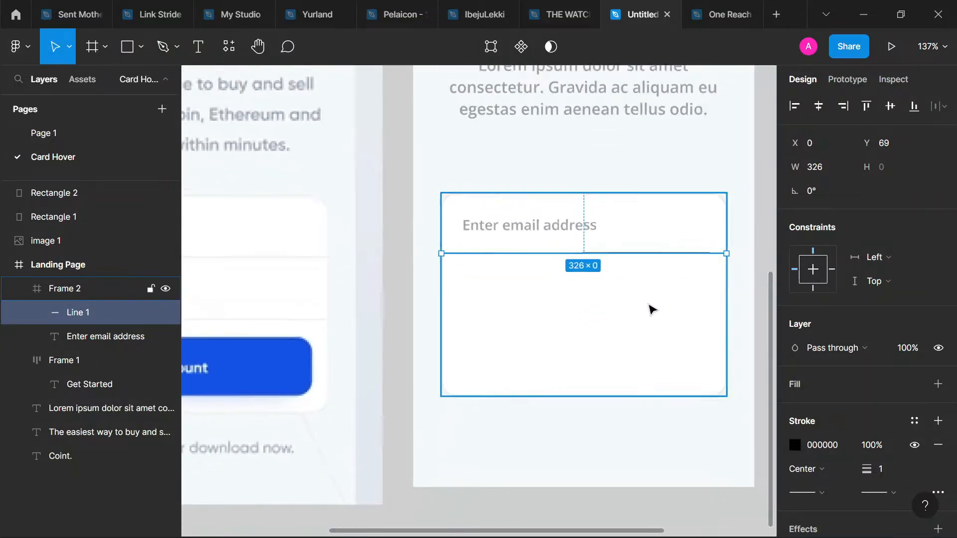
Step: Set the divider line's stroke width to 1.5, matching the card frame's stroke
scroll(883, 394, down, 3)
click(882, 384)
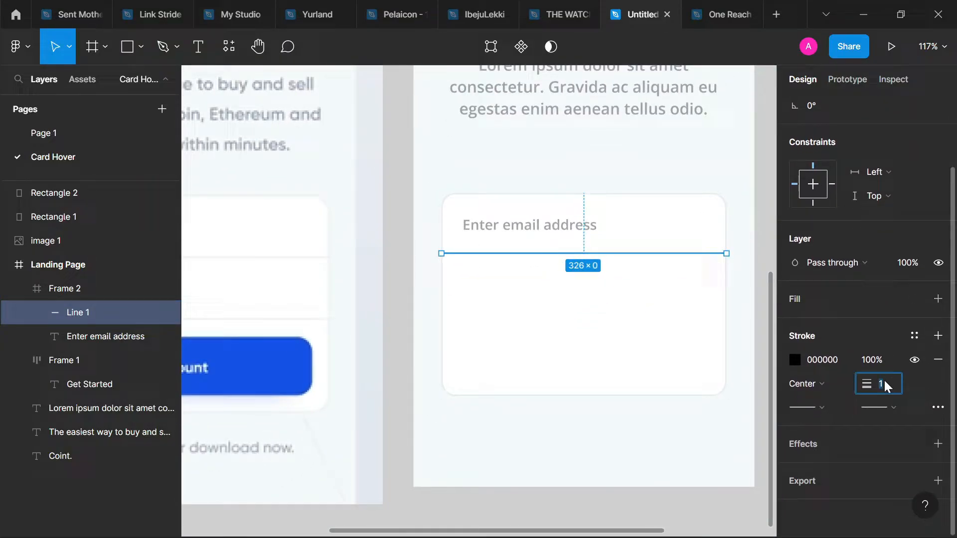
click(650, 305)
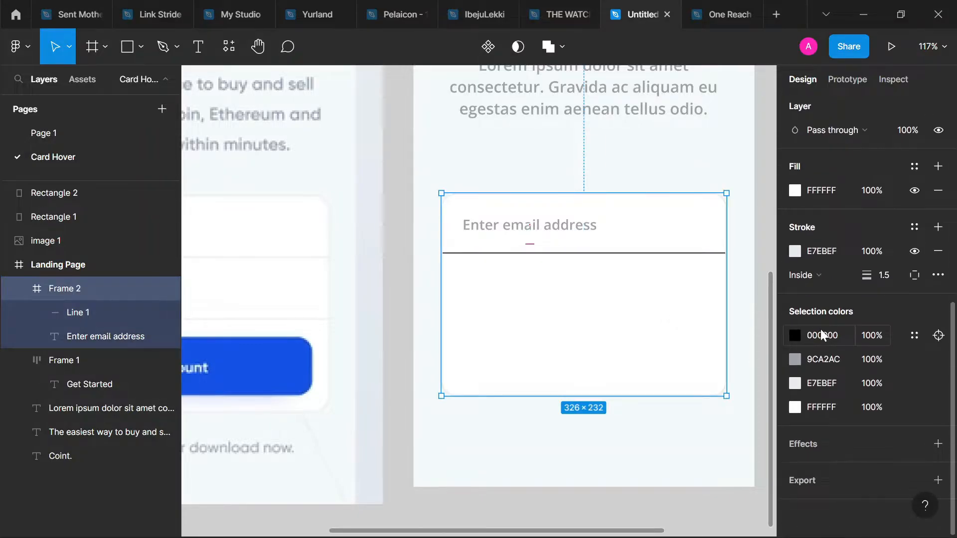
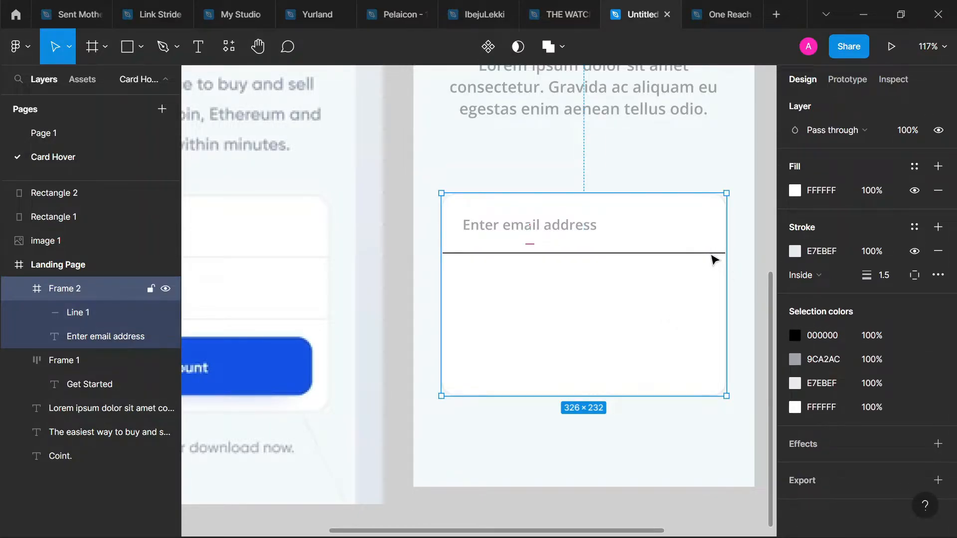
click(103, 319)
click(886, 382)
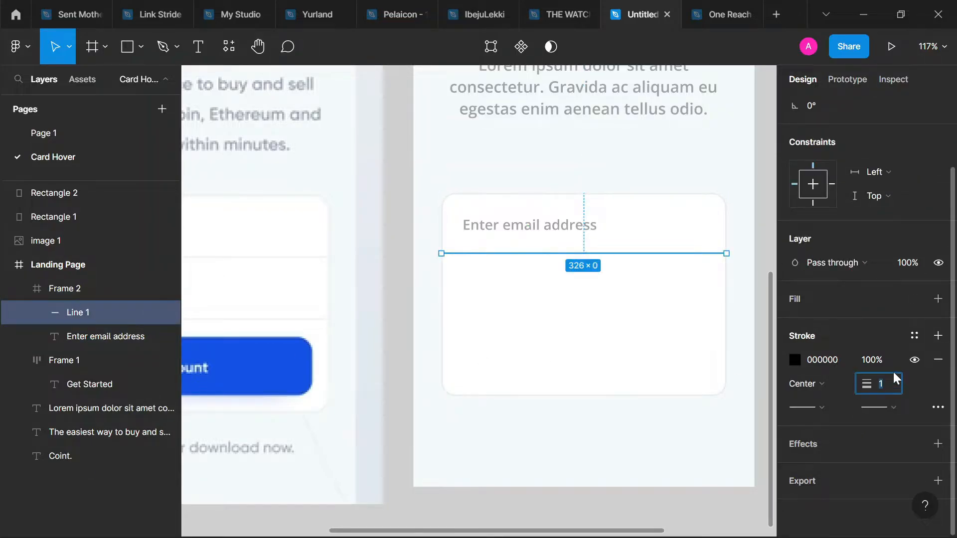
text(.5)
key(Return)
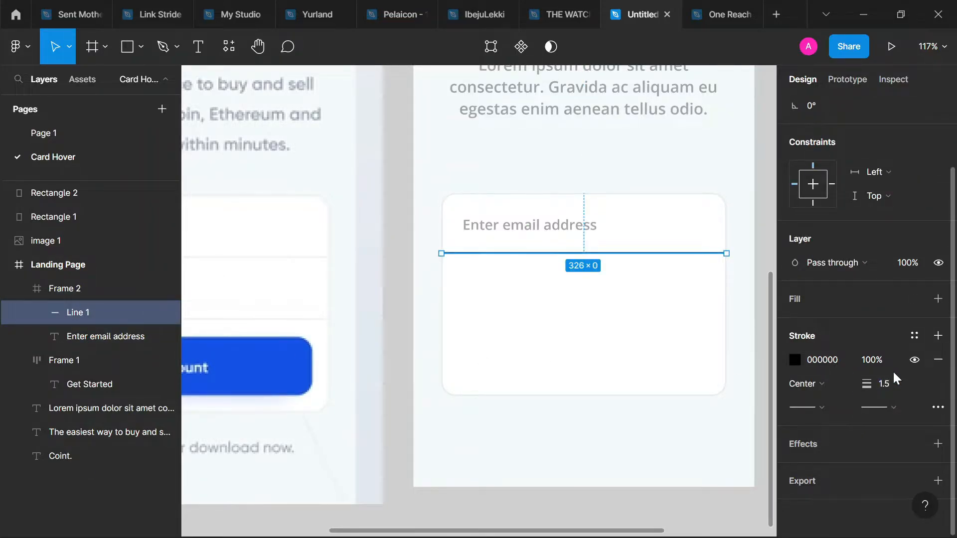
click(763, 253)
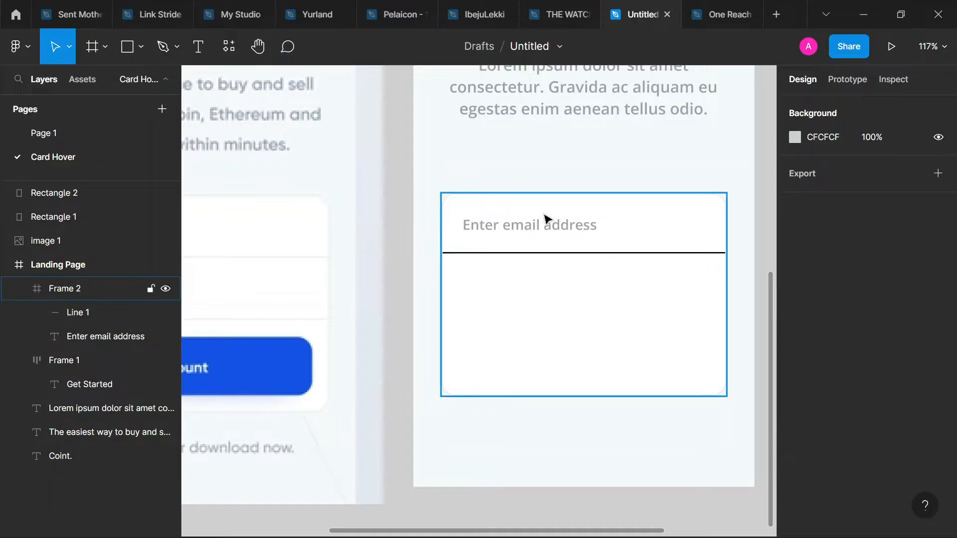
Step: Set the divider line's stroke colour to E7EBEF by sampling the card frame's border
click(464, 255)
scroll(443, 258, up, 5)
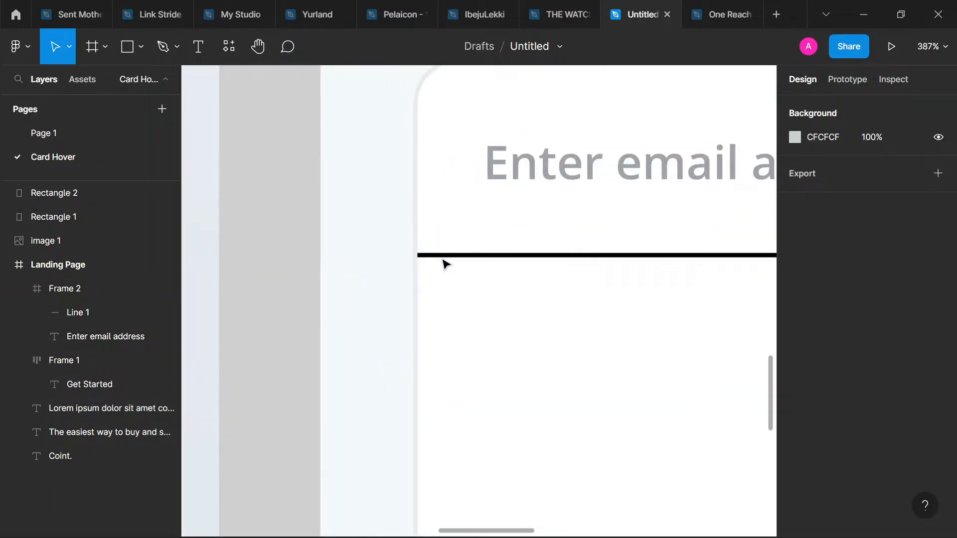
click(444, 259)
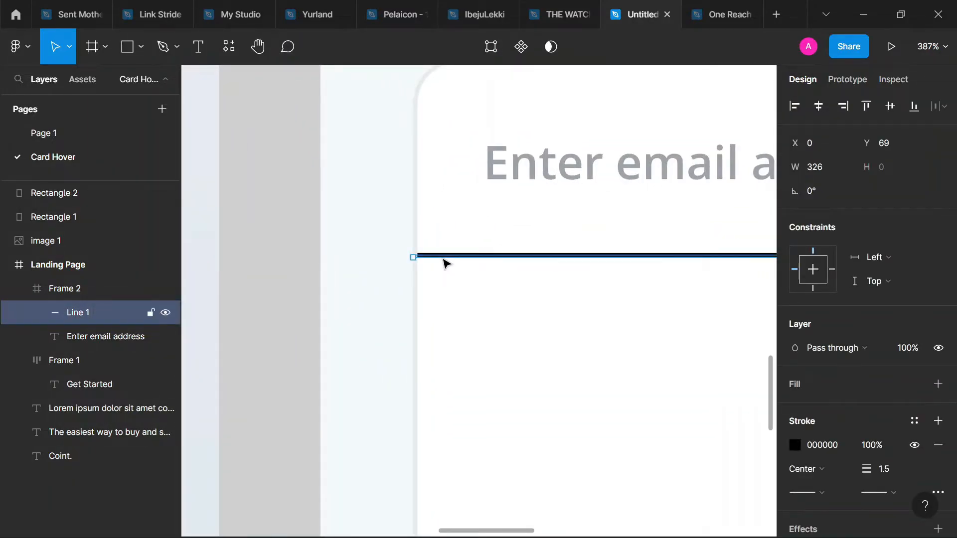
key(i)
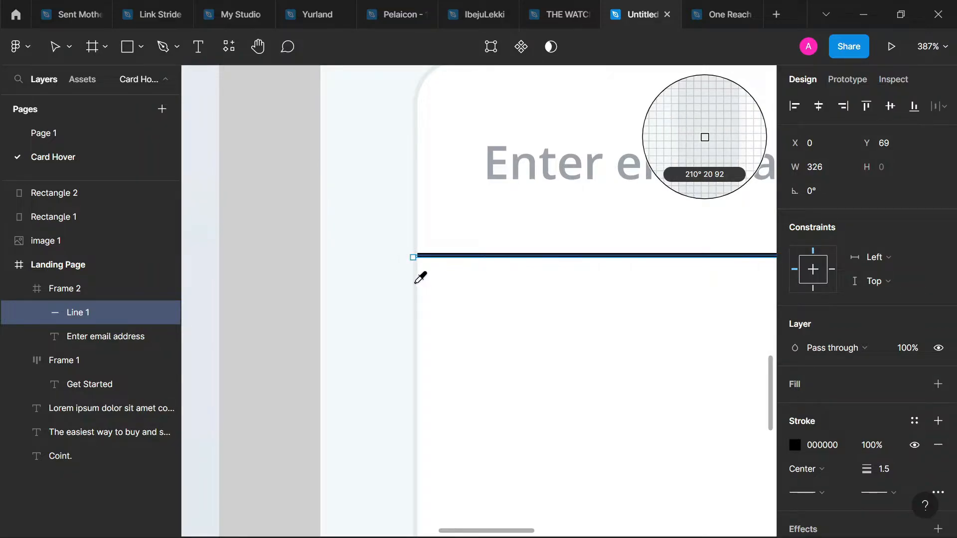
click(415, 282)
click(262, 313)
scroll(459, 269, down, 5)
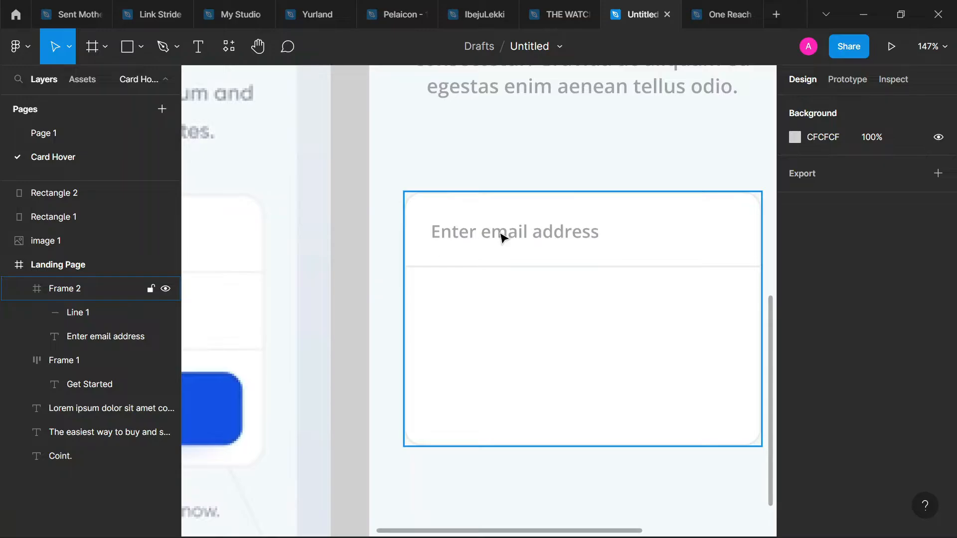
Step: Check the spacing around the "Enter email address" text and nudge it up to Y 22
double_click(502, 236)
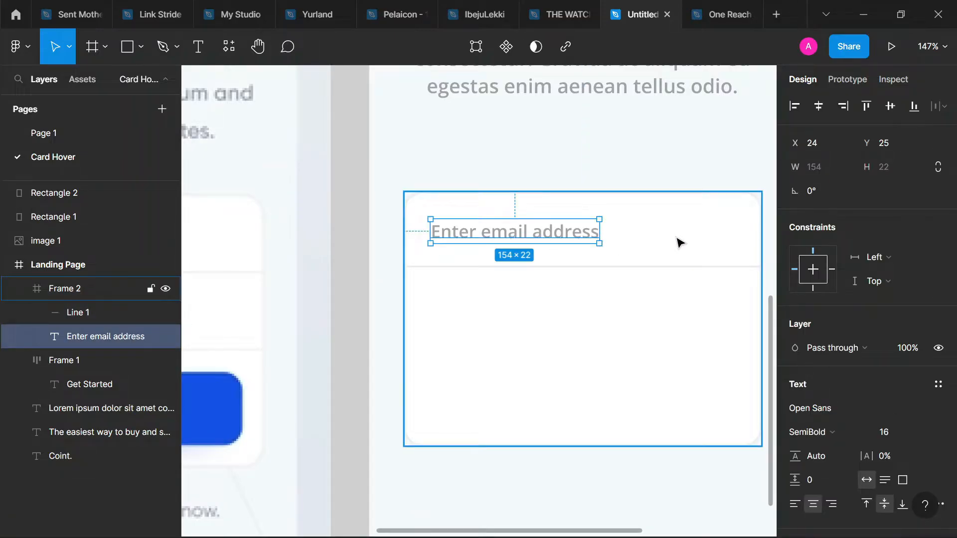
key(alt)
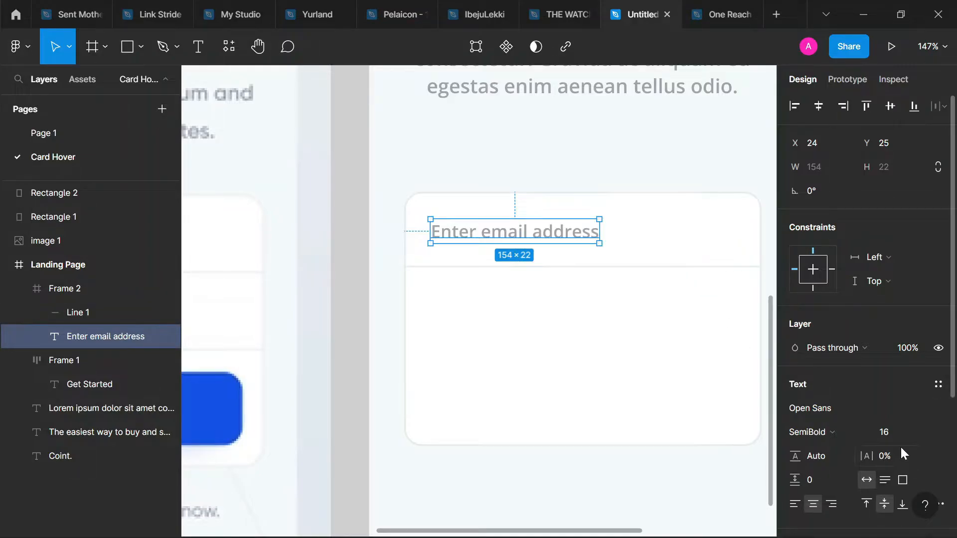
scroll(516, 256, down, 6)
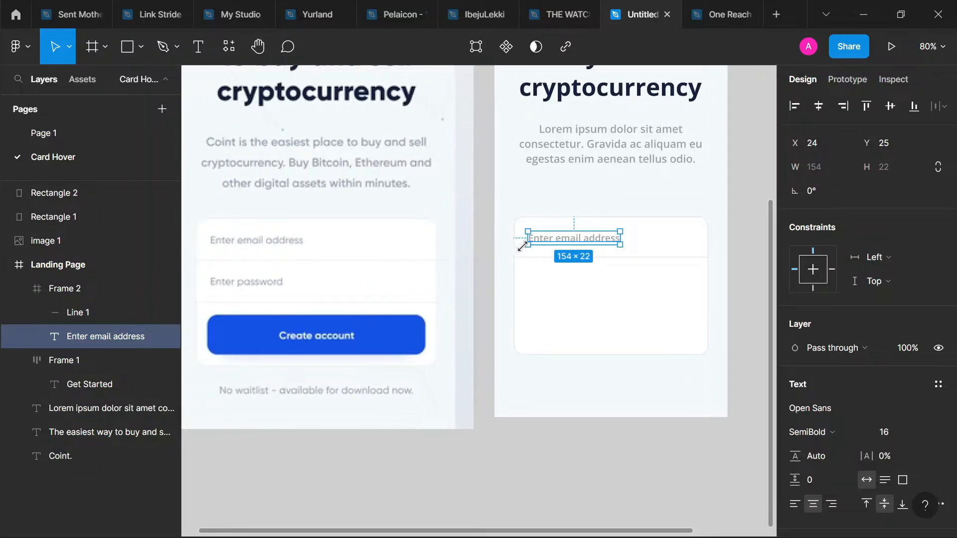
scroll(631, 243, up, 5)
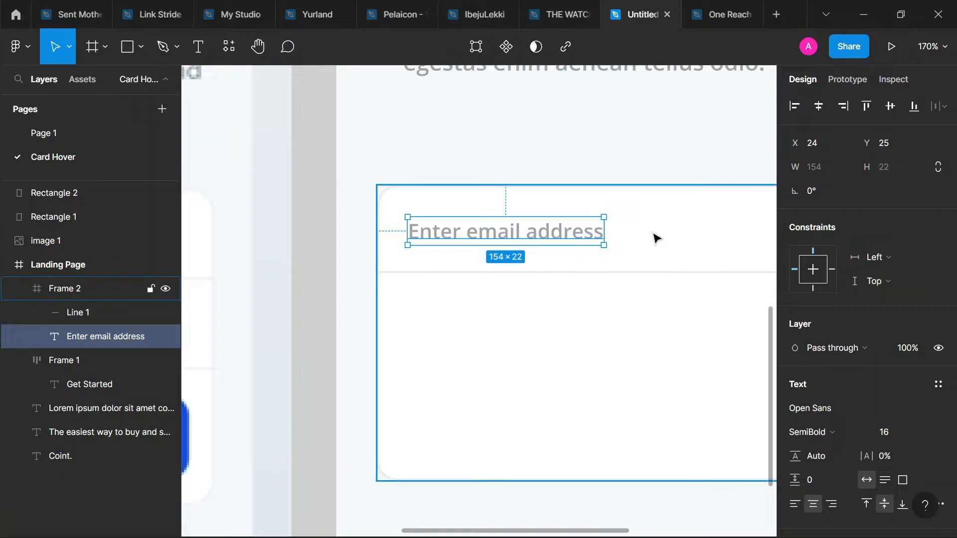
key(alt)
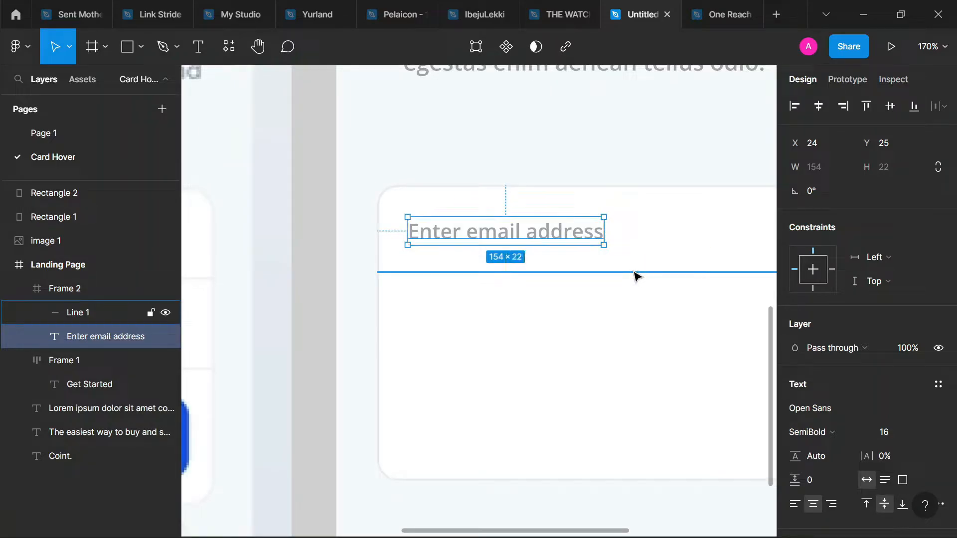
key(Up)
key(Up)
key(Up)
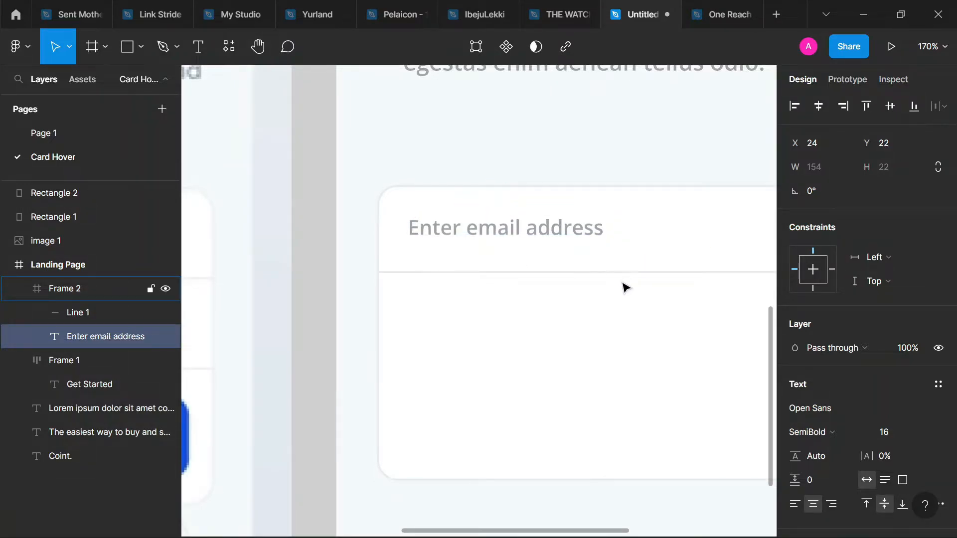
Step: Nudge the divider line up to even the spacing around the "Enter email address" text and check the distance between them
click(629, 280)
key(Up)
key(Up)
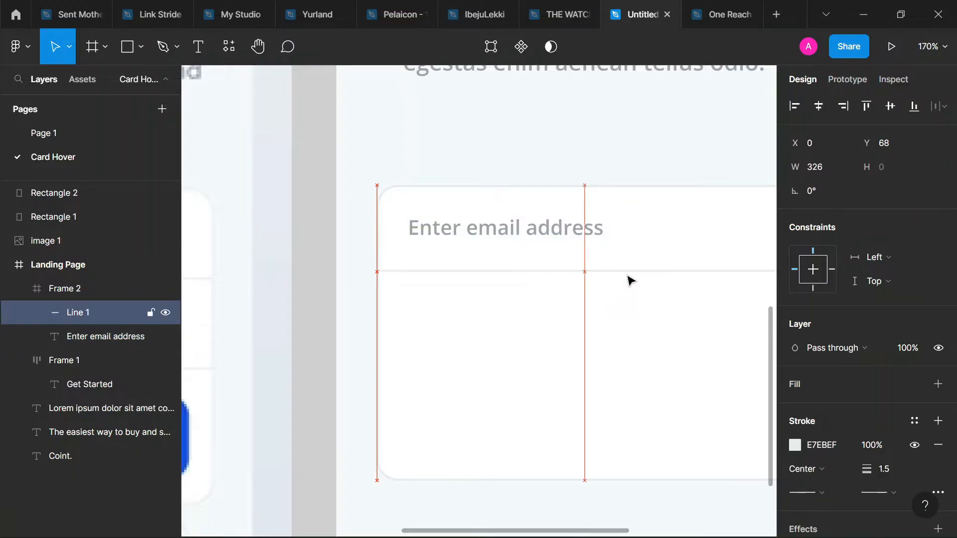
click(587, 231)
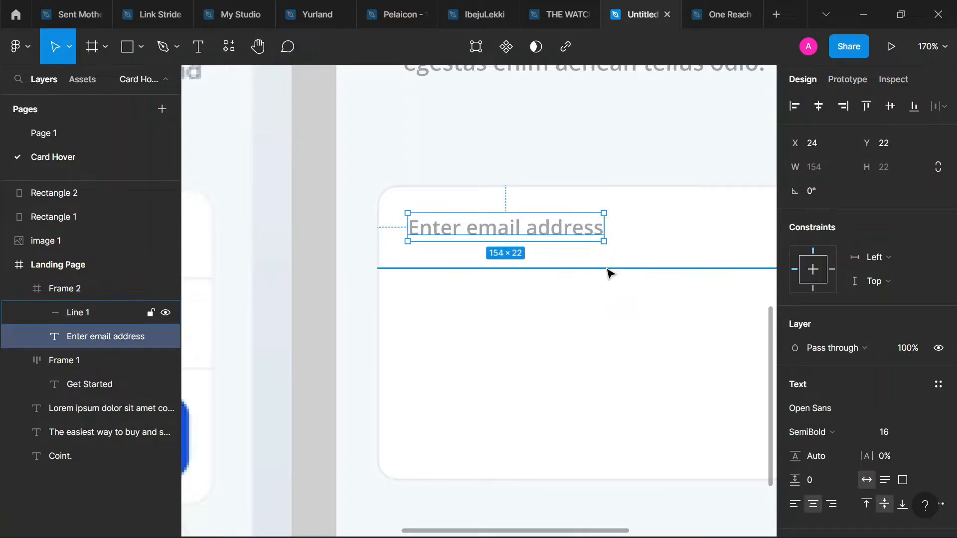
key(alt)
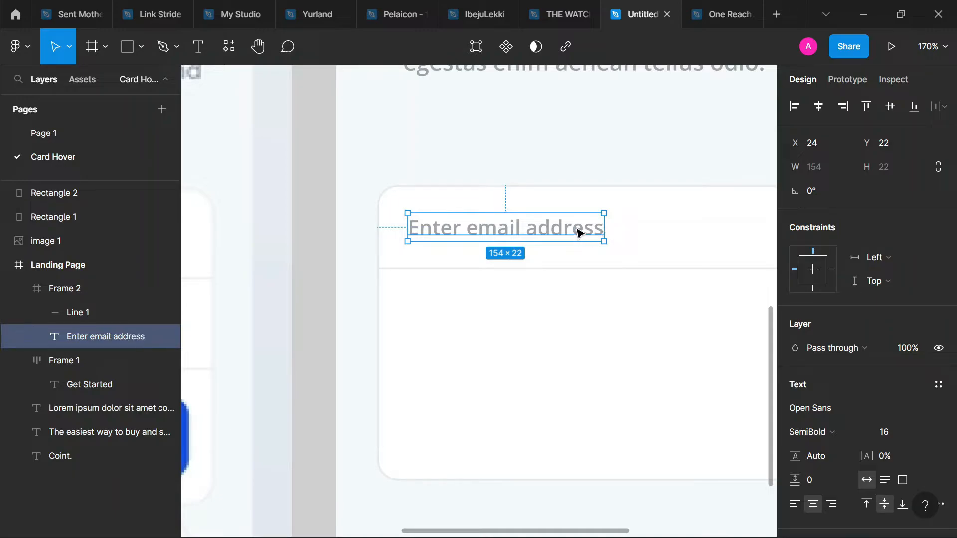
Step: Duplicate the "Enter email address" text below the divider line, placing the copy at X 24, Y 88
drag(605, 287, 611, 318)
scroll(611, 318, down, 2)
ctrl+scroll(612, 318, down, 4)
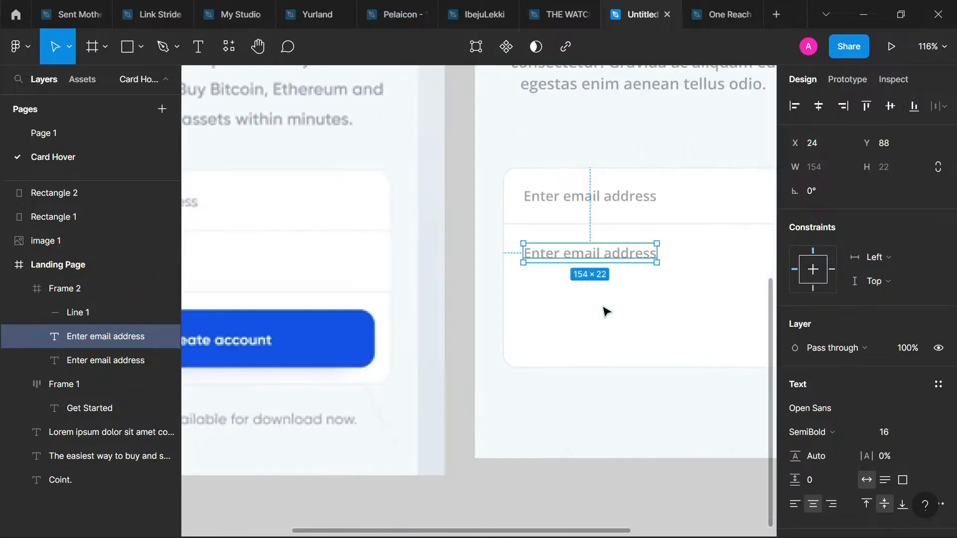
Step: Change the duplicated text below the divider line to "Enter password"
scroll(607, 306, right, 3)
double_click(506, 261)
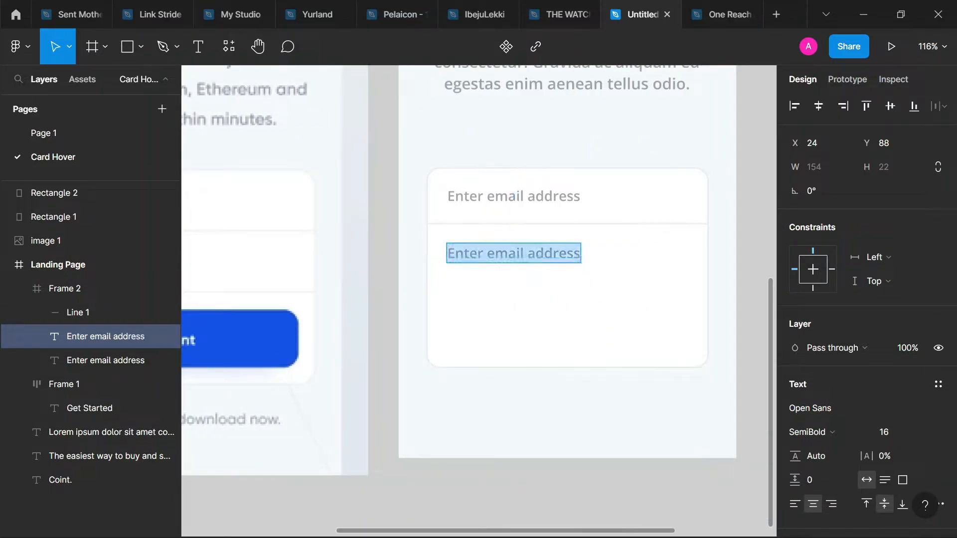
drag(487, 254, 580, 255)
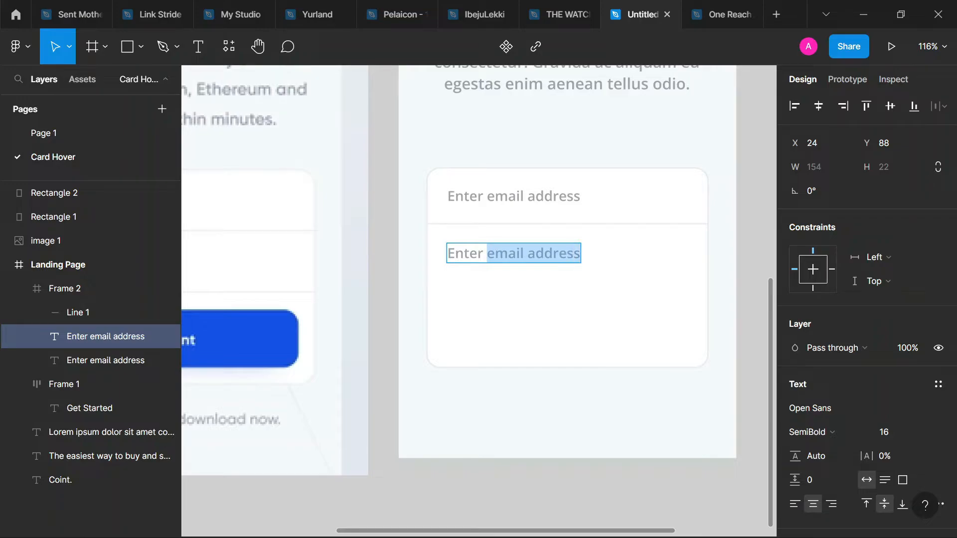
text(password)
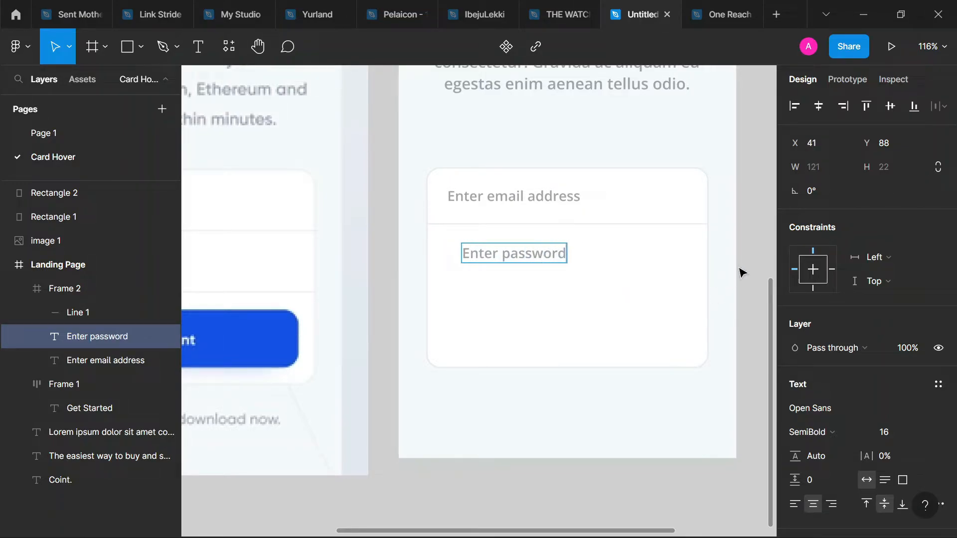
Step: Move the password placeholder to X 24 under the email placeholder and duplicate the divider line below it at Y 132
key(Escape)
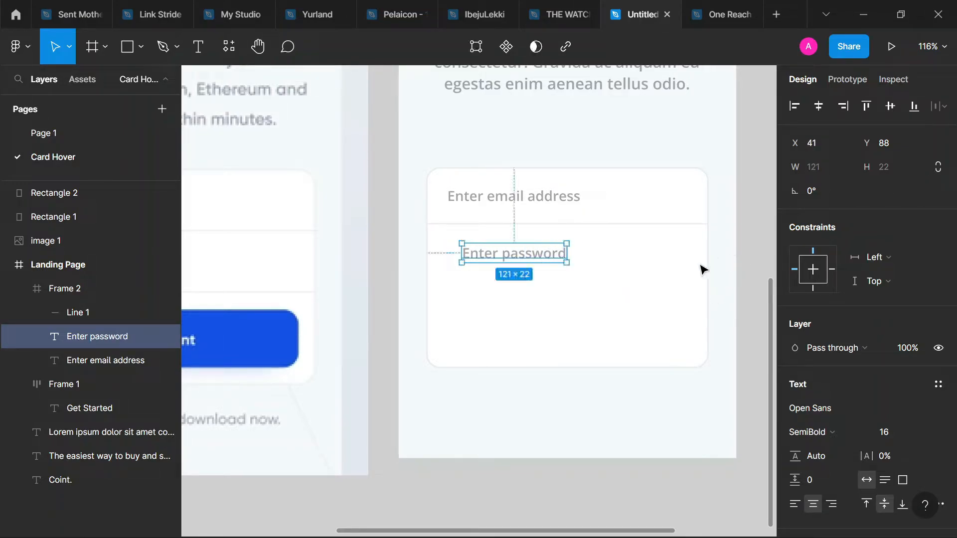
drag(509, 257, 495, 255)
click(590, 225)
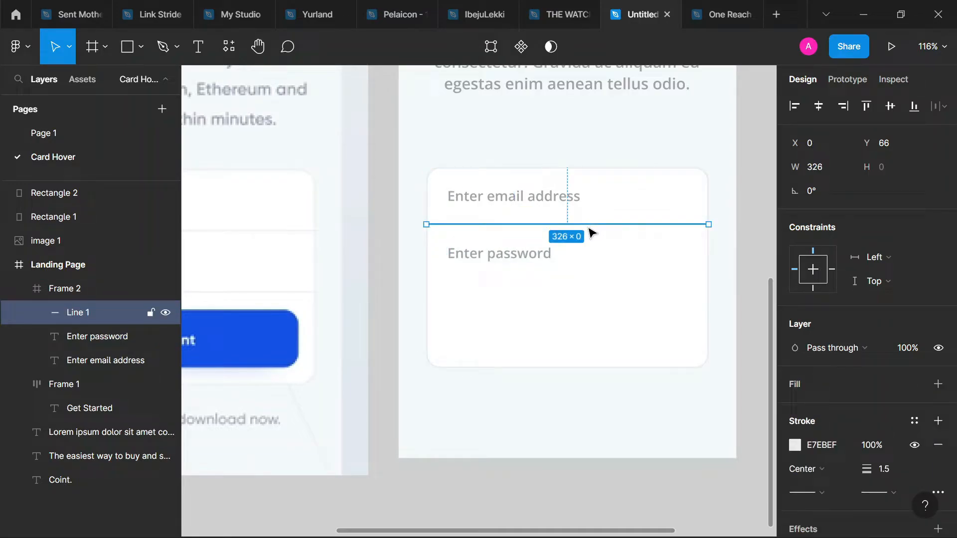
alt+drag(591, 233, 606, 285)
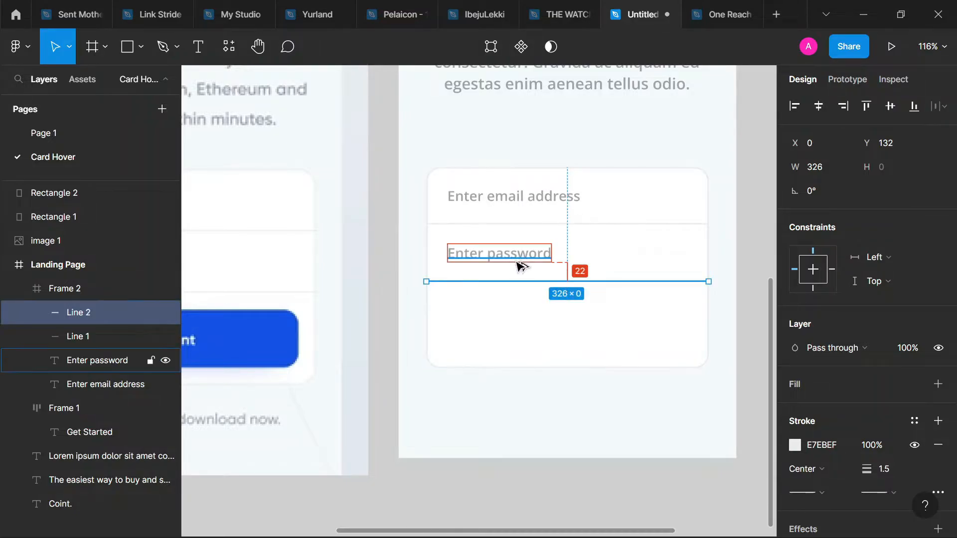
click(486, 264)
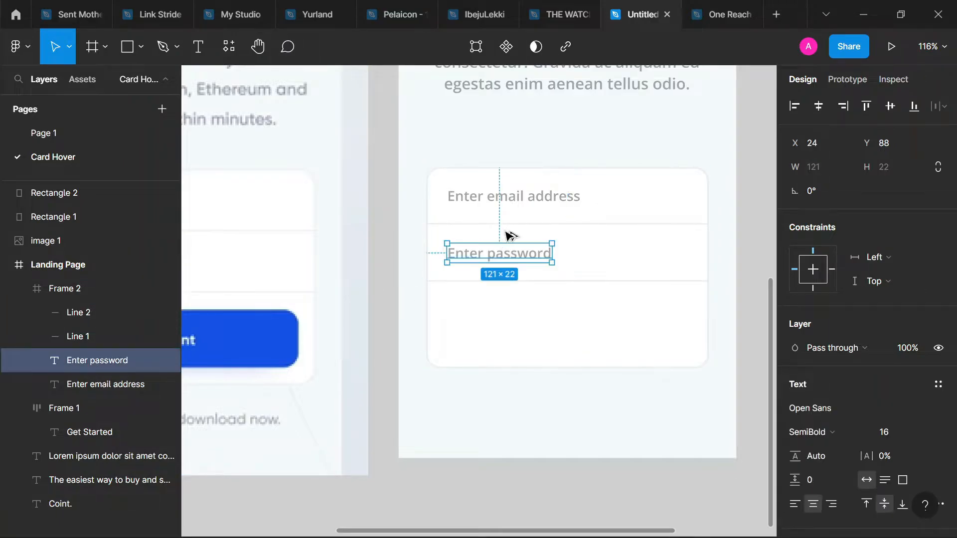
scroll(472, 312, down, 2)
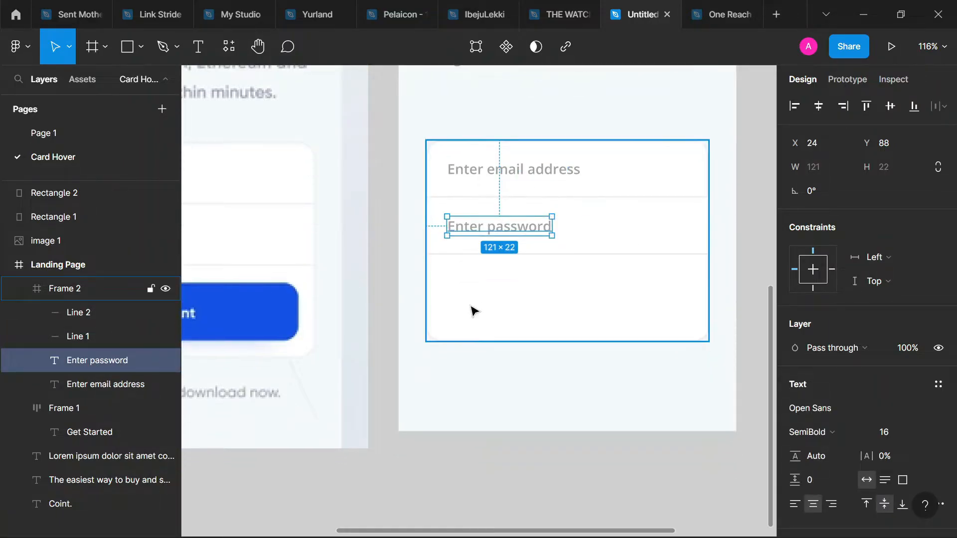
ctrl+scroll(472, 384, down, 3)
click(495, 490)
scroll(523, 486, down, 6)
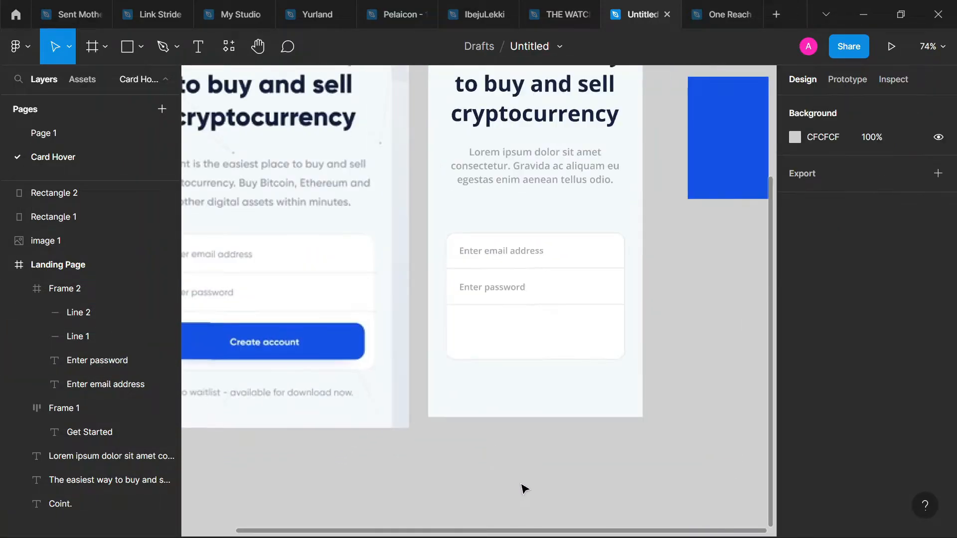
click(559, 133)
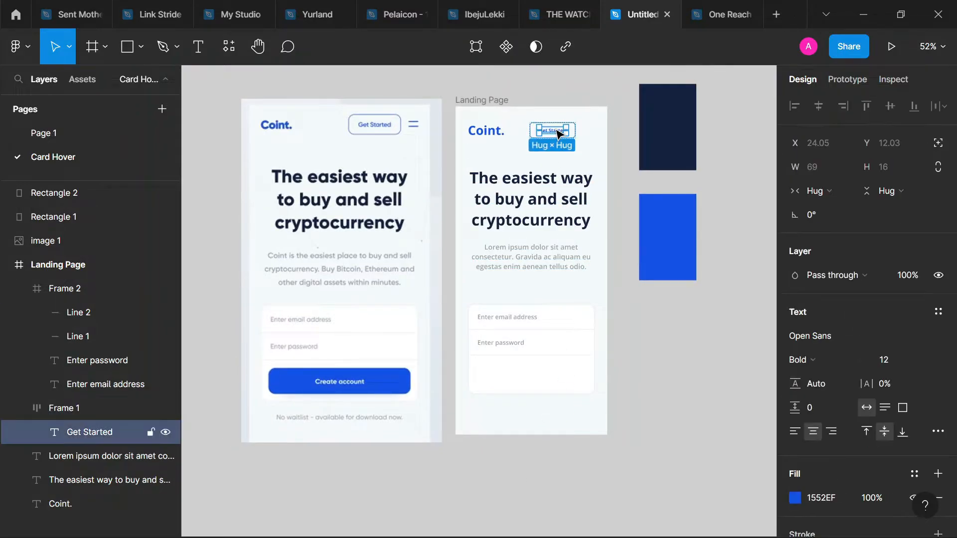
key(ctrl+v)
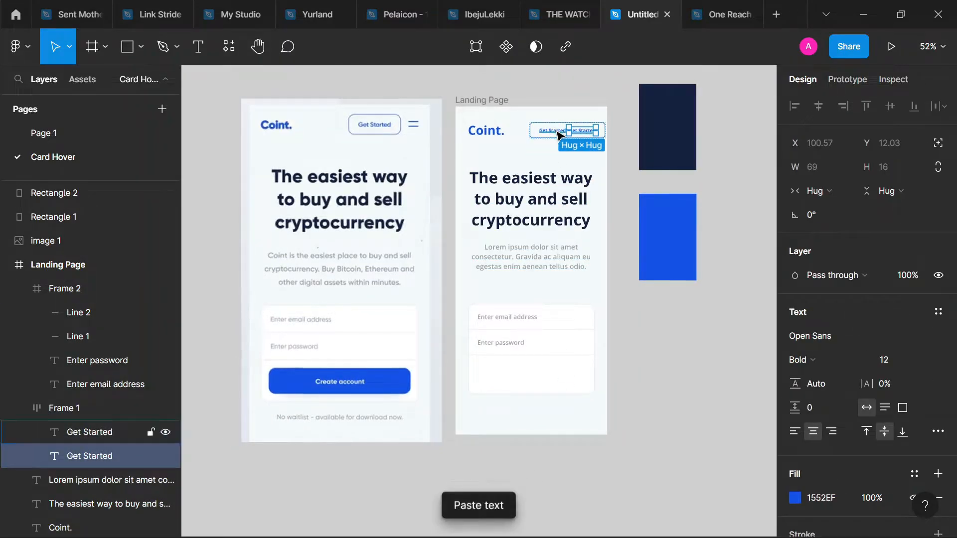
drag(559, 134, 512, 381)
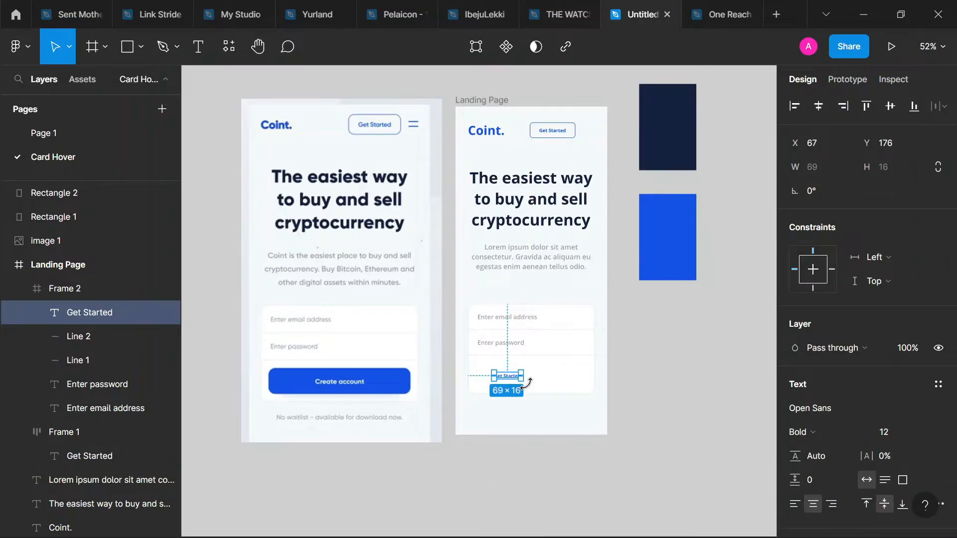
key(ctrl+z)
key(ctrl+z)
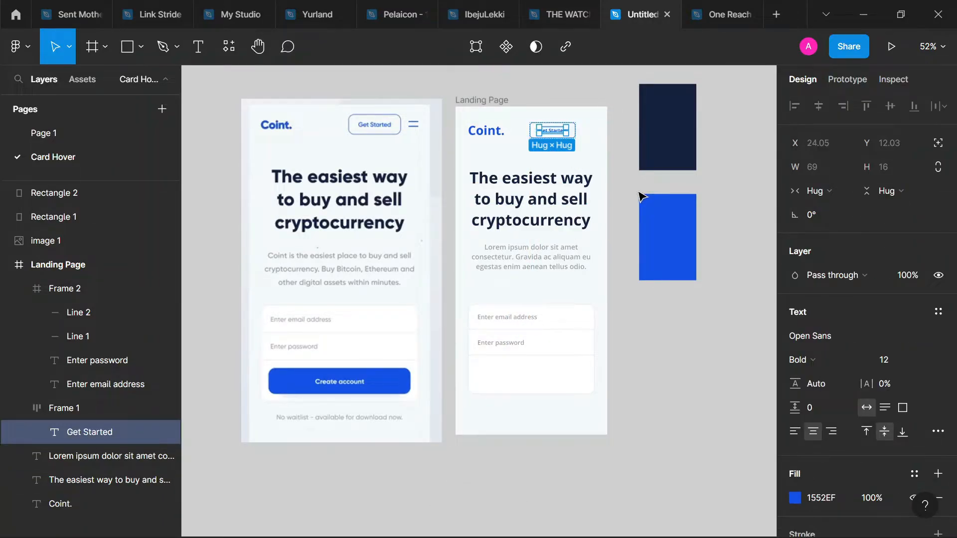
Step: Duplicate the whole Get Started button from the header into the form card's empty bottom row at Y 154 and centre it horizontally
click(617, 140)
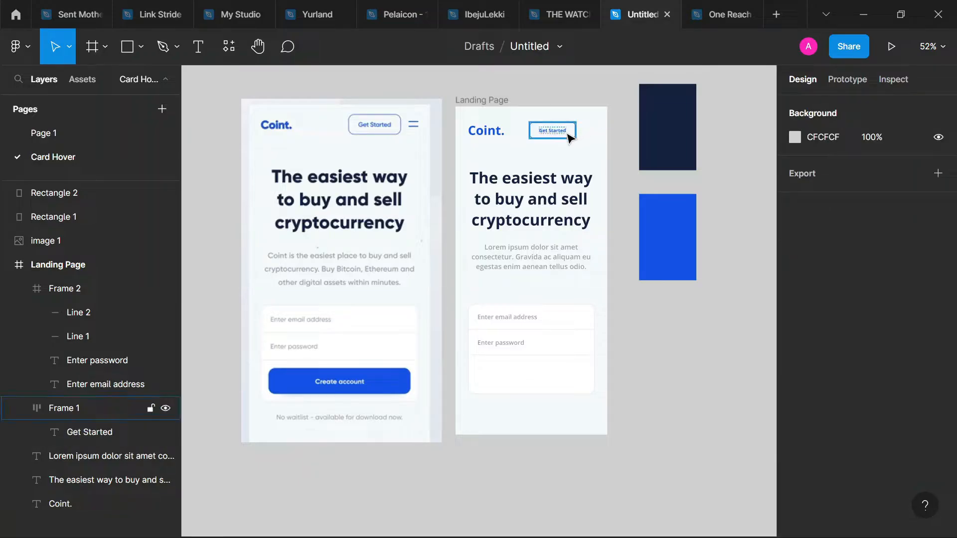
click(562, 137)
drag(562, 137, 515, 398)
scroll(515, 399, up, 3)
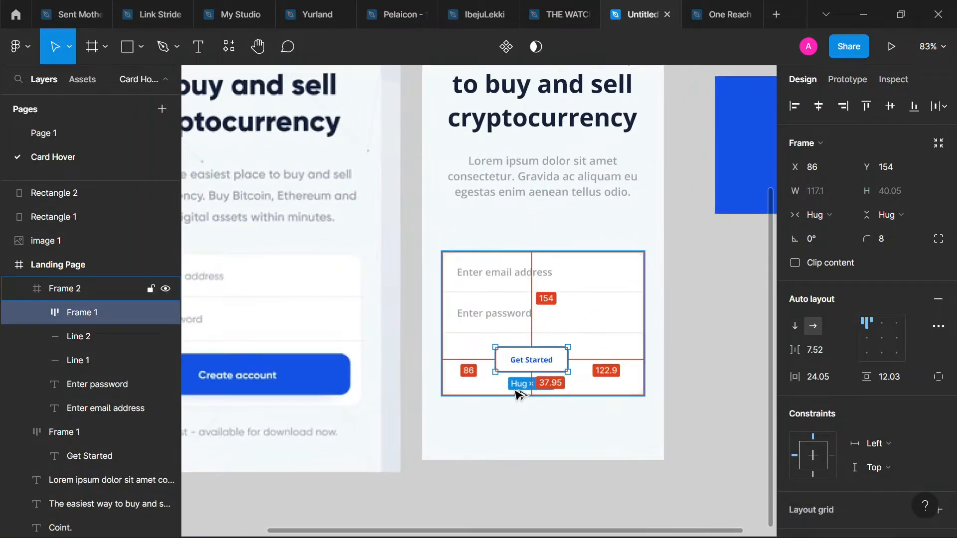
key(alt+h)
scroll(593, 158, up, 1)
scroll(594, 158, up, 2)
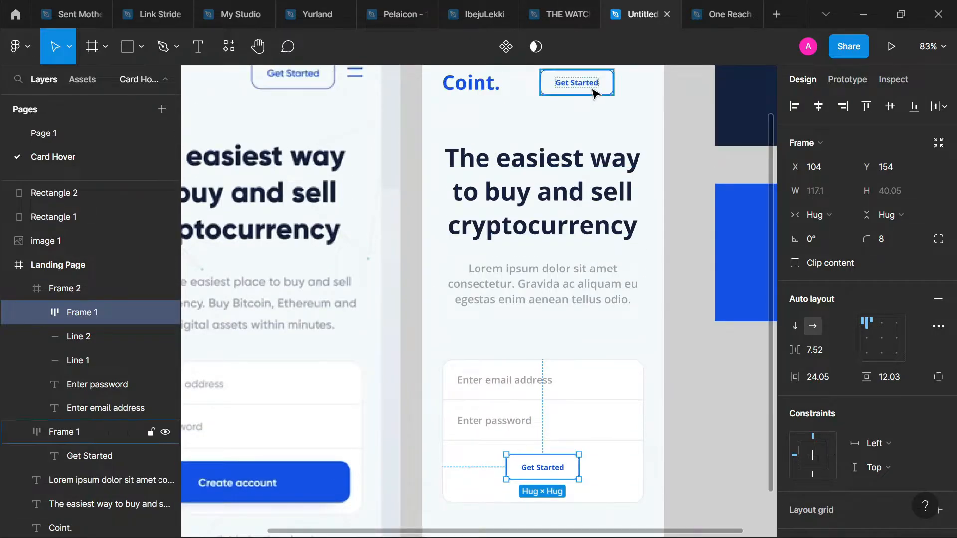
Step: Show the layout grids and set the copied button's vertical padding to 16 and horizontal padding to 32
scroll(597, 433, down, 2)
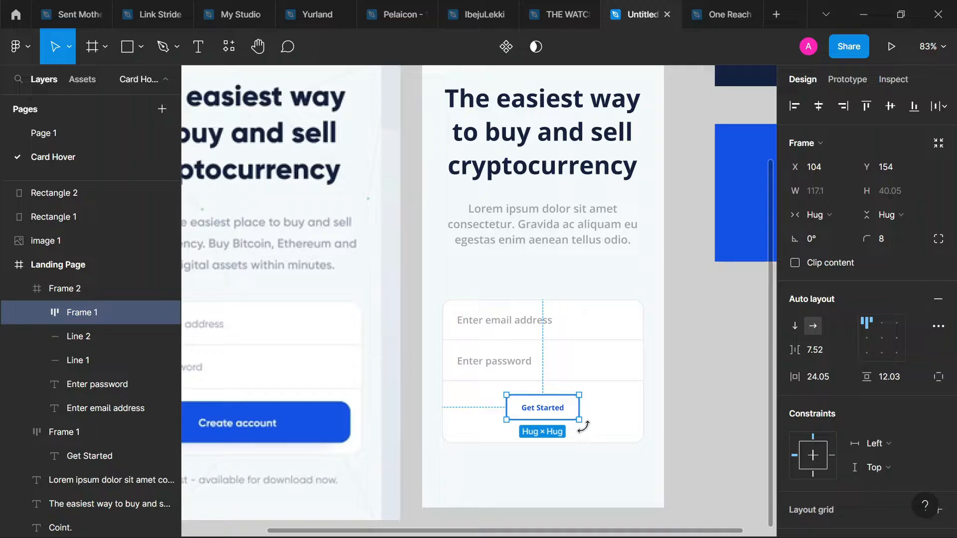
key(ctrl+shift+4)
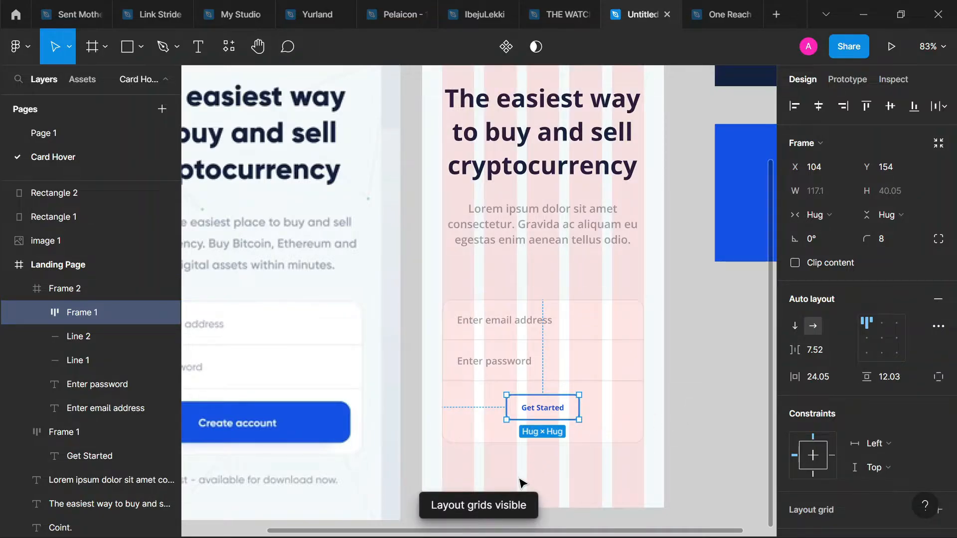
scroll(521, 483, up, 5)
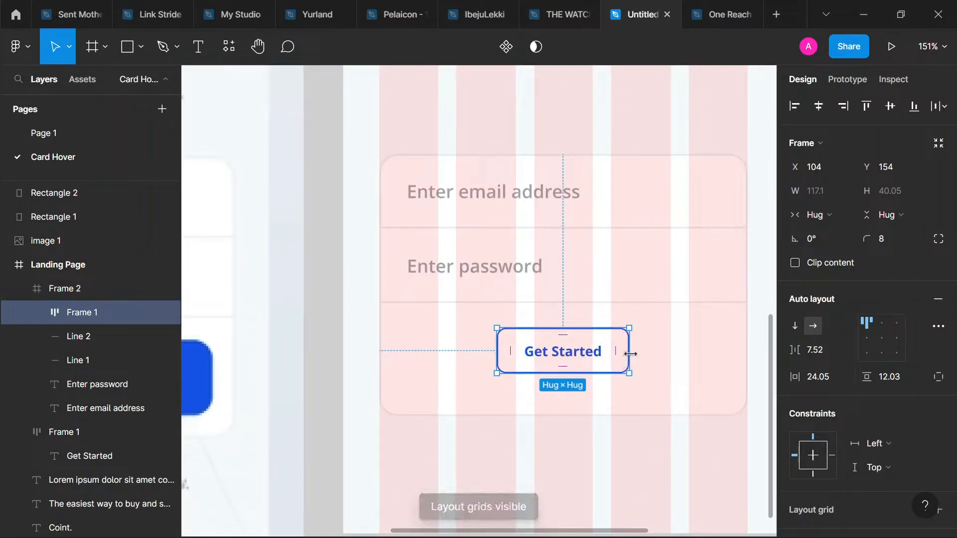
scroll(584, 357, down, 3)
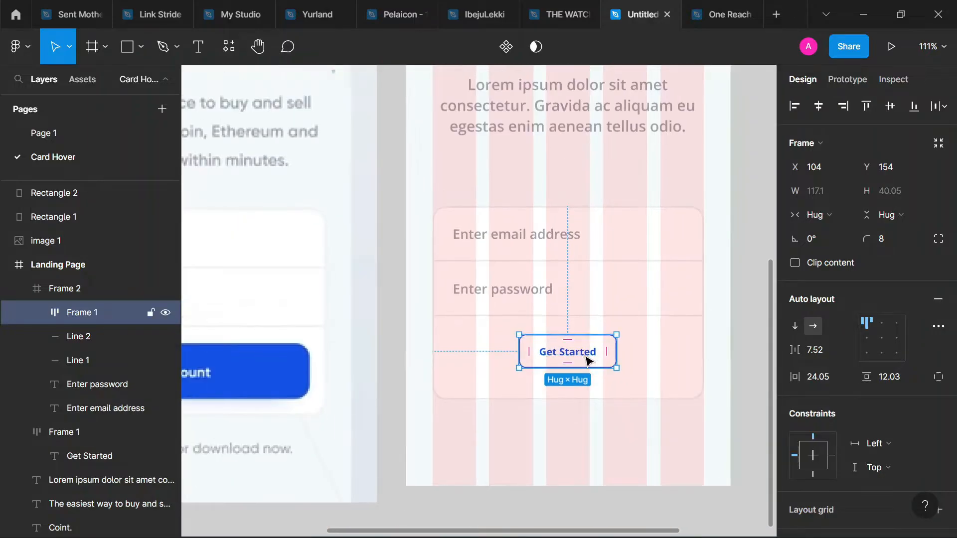
click(906, 376)
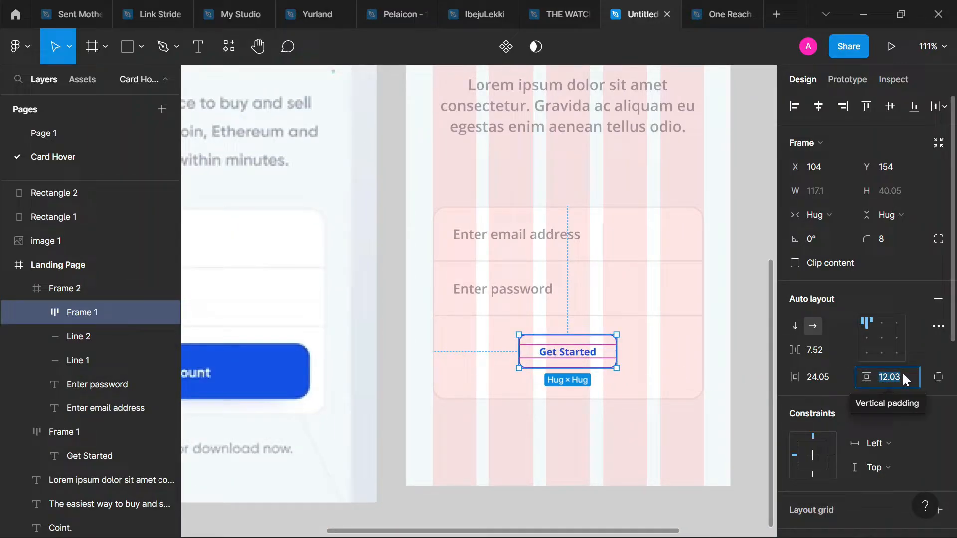
text(16)
key(Tab)
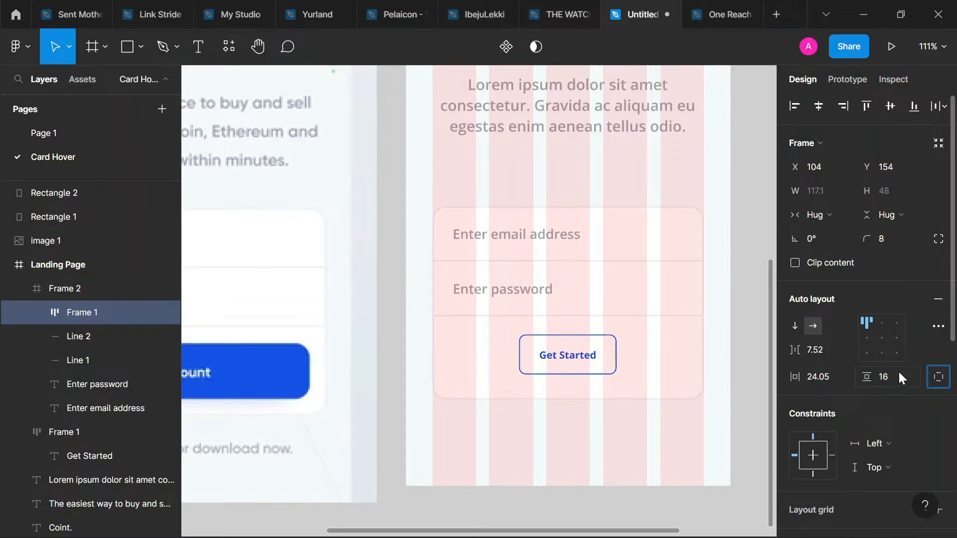
click(840, 374)
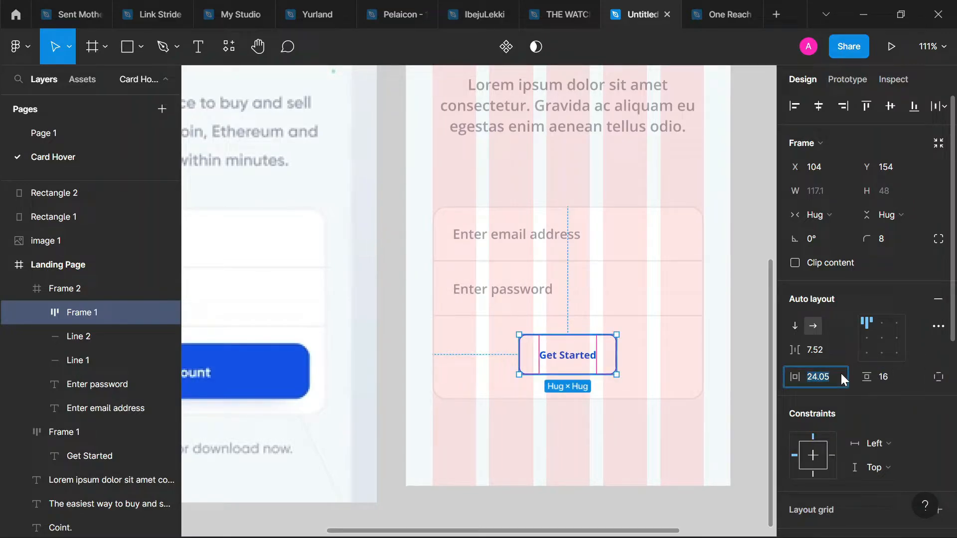
text(32)
key(Return)
Step: Change the label of the button in the form card to "Create Account"
scroll(698, 351, up, 5)
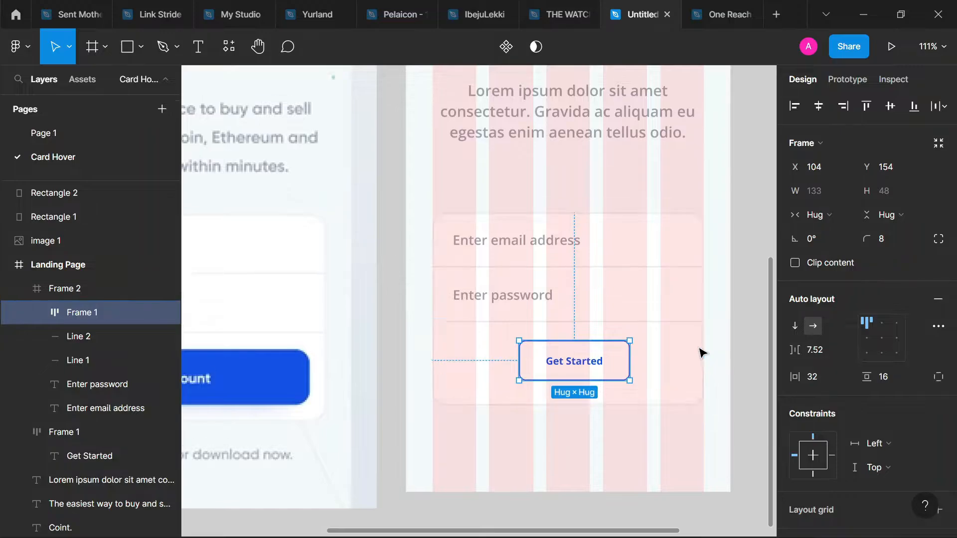
scroll(699, 350, up, 3)
scroll(649, 202, down, 10)
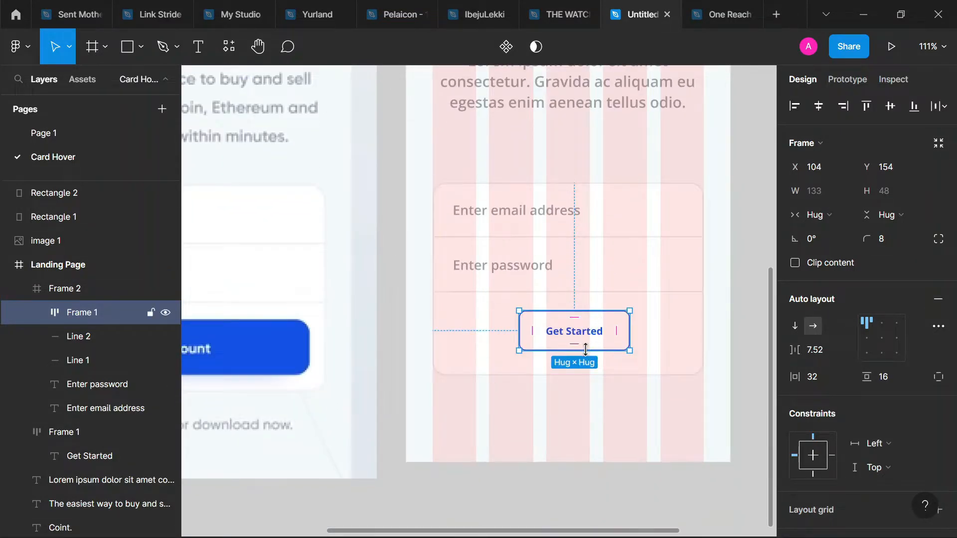
scroll(580, 344, down, 5)
scroll(580, 348, left, 1)
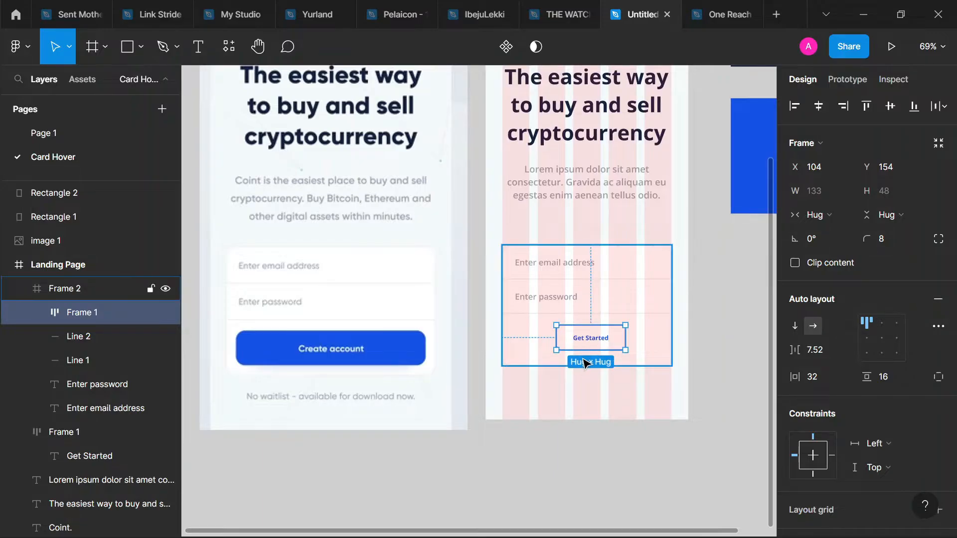
scroll(581, 359, up, 5)
scroll(581, 359, left, 1)
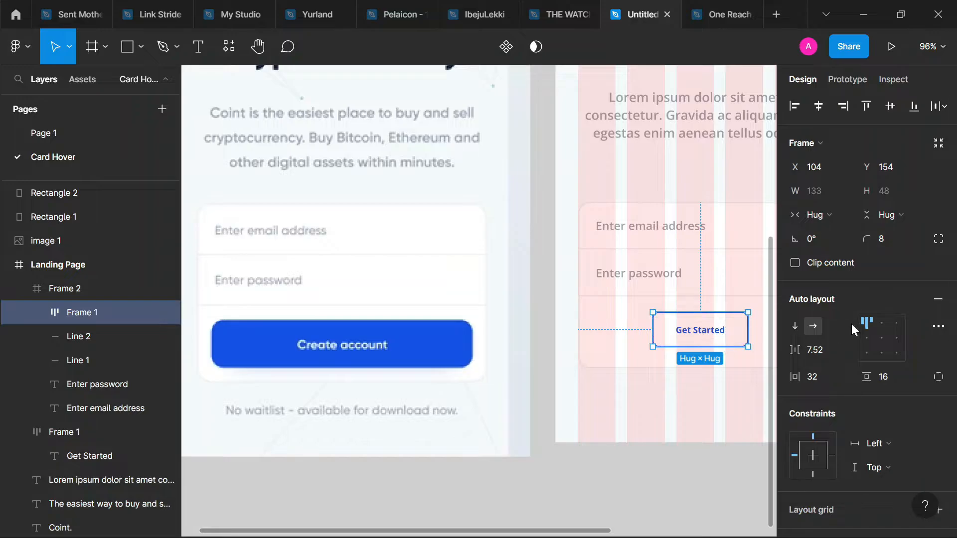
double_click(714, 333)
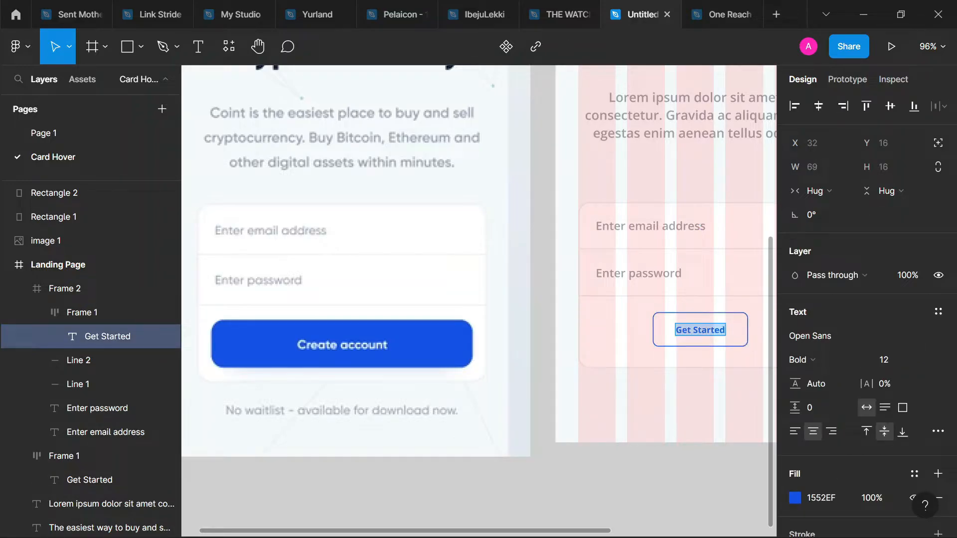
text(Creat)
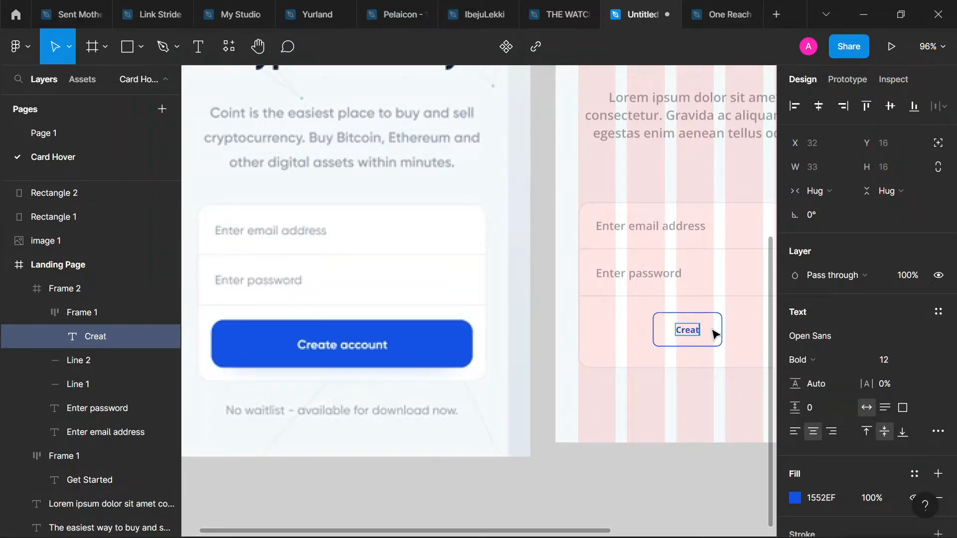
text(e Account)
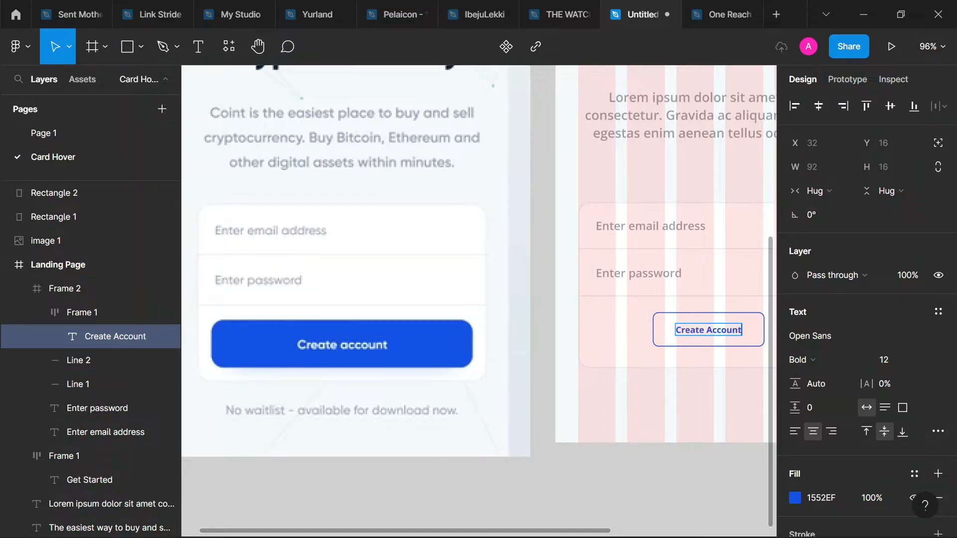
Step: Centre the Create Account button horizontally in the form card and reduce the card's height to 218
click(668, 345)
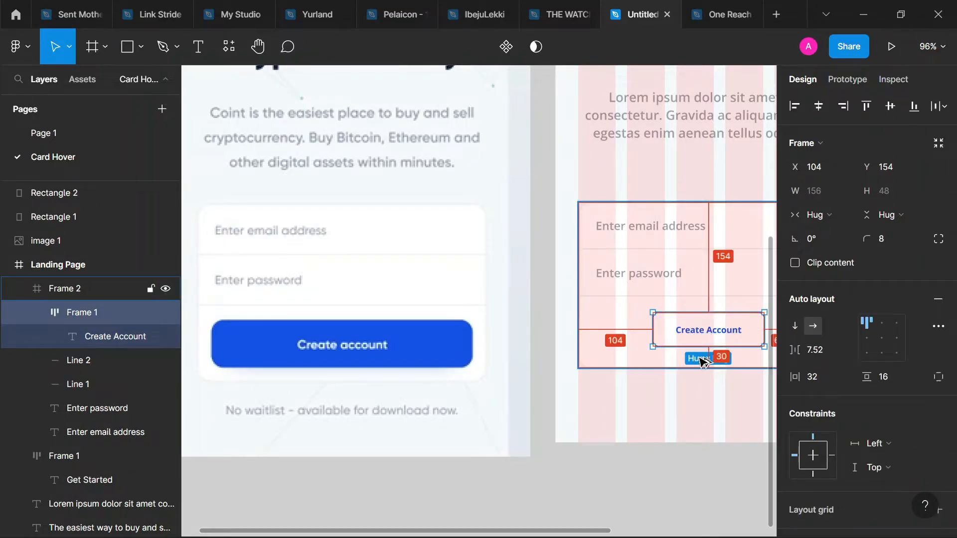
drag(702, 362, 701, 359)
scroll(705, 349, up, 5)
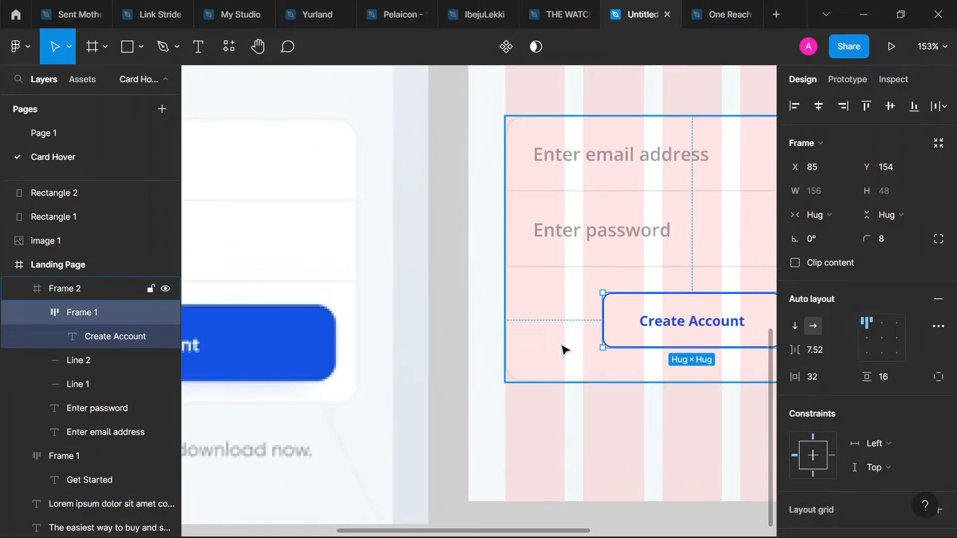
click(564, 351)
scroll(608, 394, right, 3)
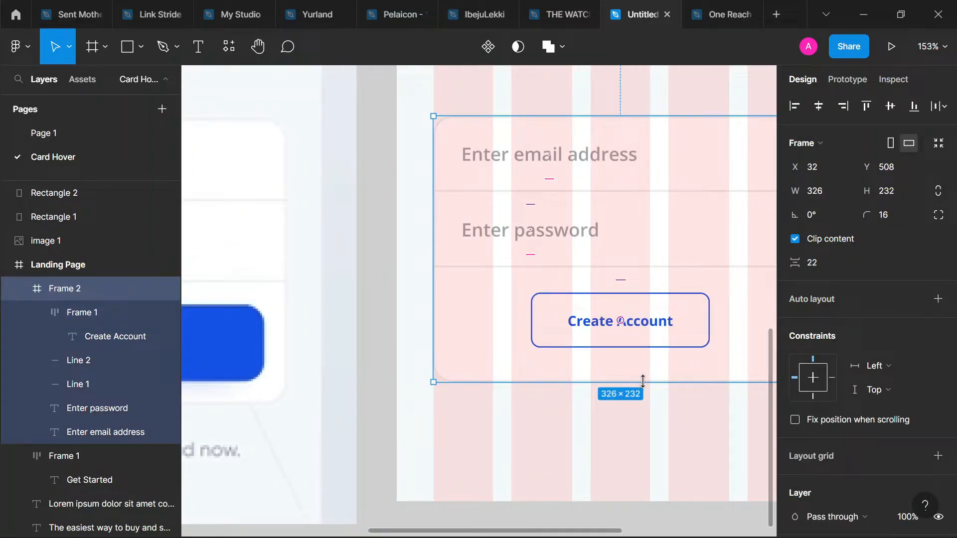
drag(643, 381, 647, 365)
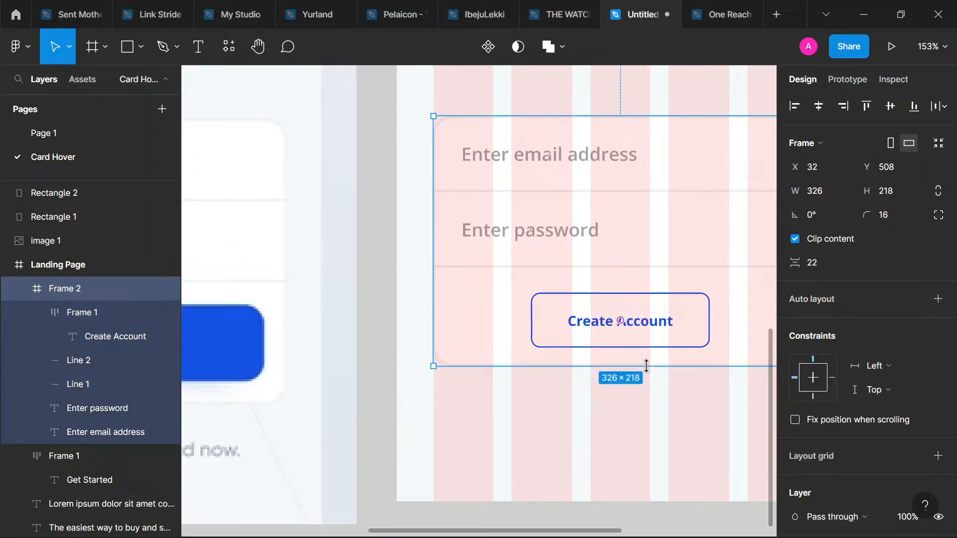
Step: Move the Create Account button to X 116 and up to Y 149, checking its gap to the divider line above
double_click(665, 325)
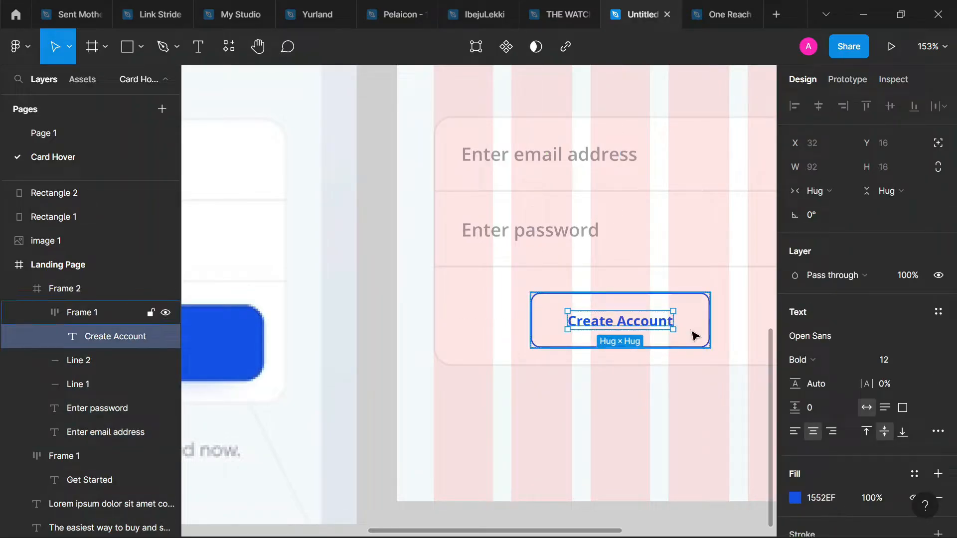
click(690, 327)
mouse_move(691, 326)
mouse_down()
mouse_move(703, 320)
mouse_move(666, 316)
mouse_move(700, 310)
mouse_move(705, 318)
mouse_up()
key(alt)
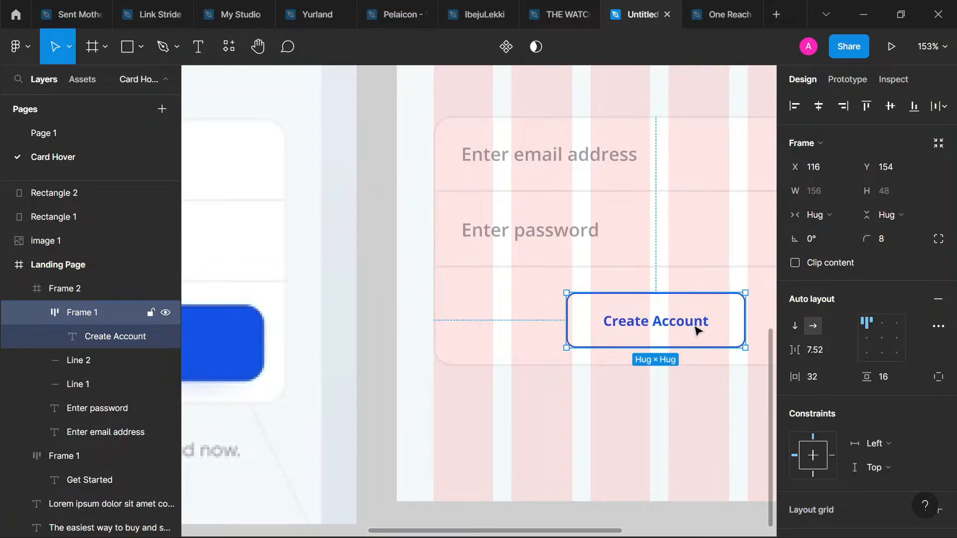
key(Up)
key(Up)
key(Up)
key(Up)
key(Up)
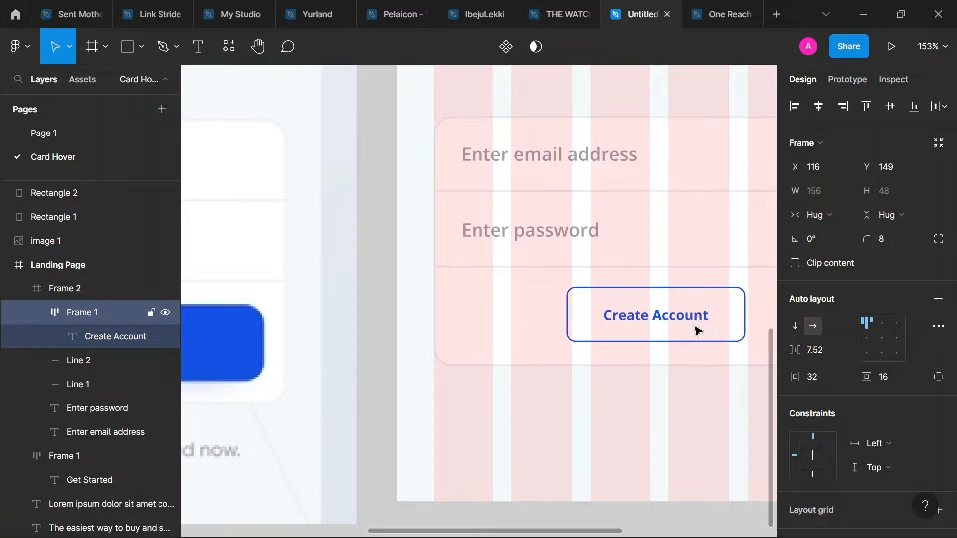
key(alt)
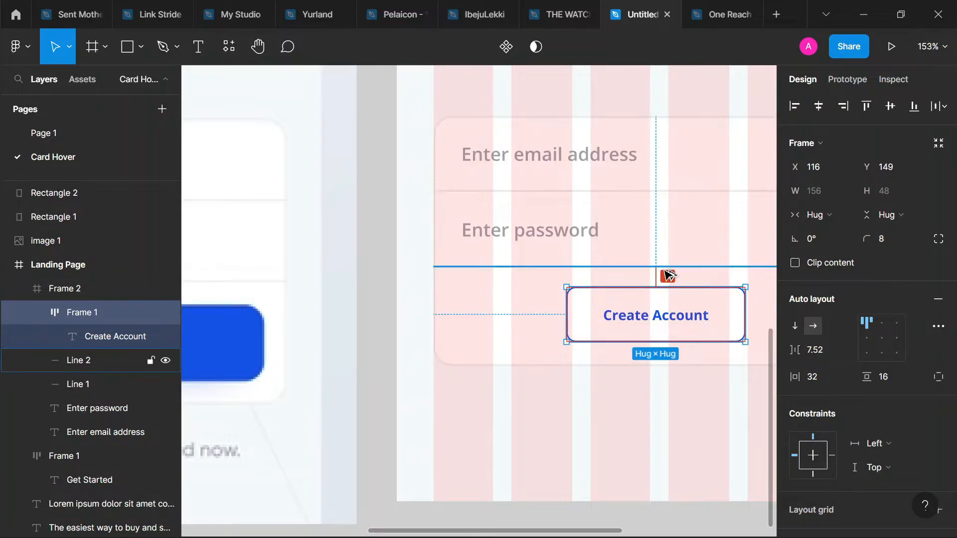
Step: Nudge the Create Account button down to Y 151, checking its gap to the divider, and centre it horizontally in the card
key(Down)
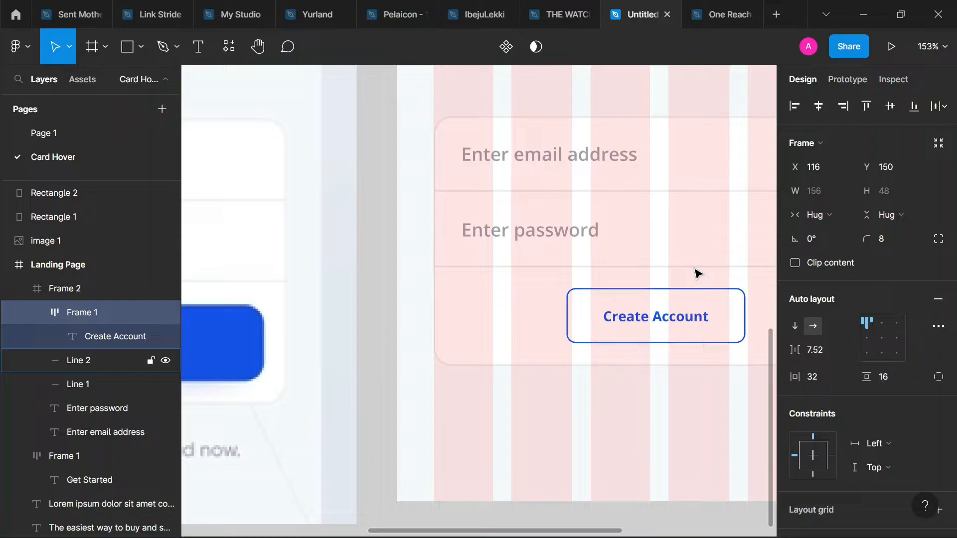
key(alt)
key(Down)
key(alt)
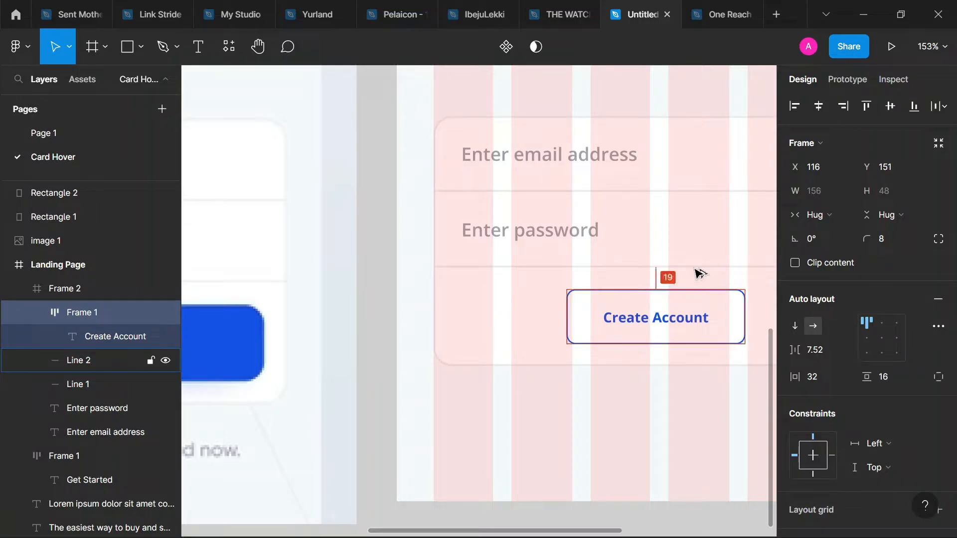
key(alt)
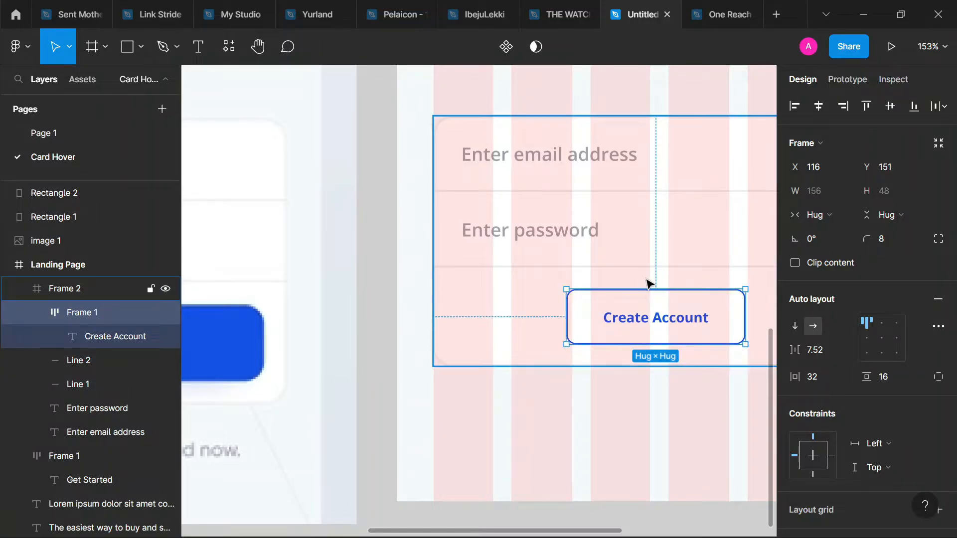
key(alt+h)
scroll(548, 314, down, 5)
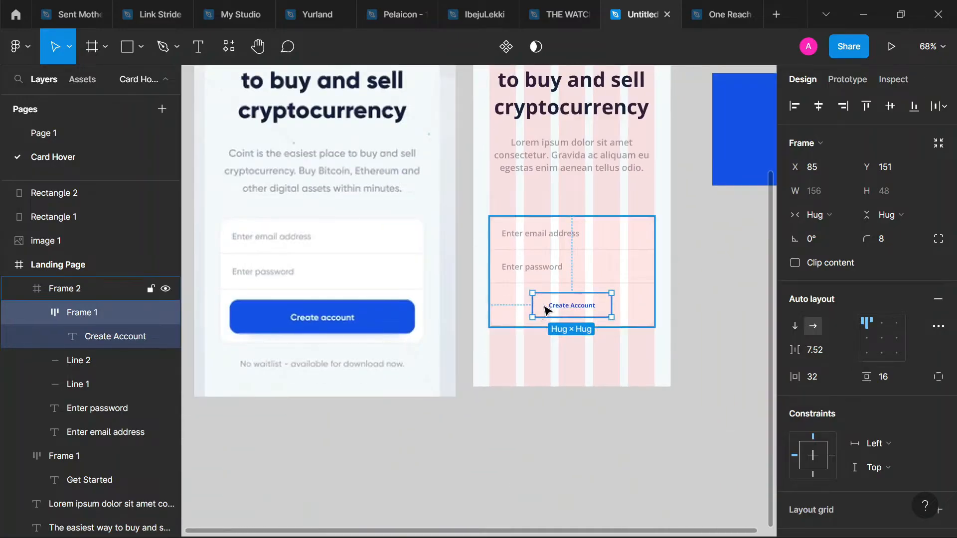
Step: Examine the "Enter password" text's distances to the form card's edges as a reference for the button's side margins
scroll(546, 311, up, 5)
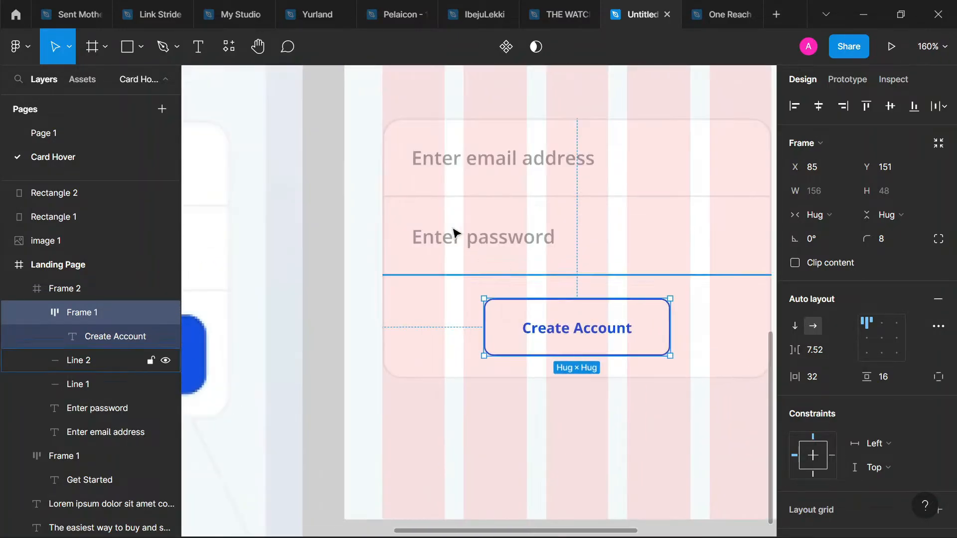
click(444, 237)
key(alt)
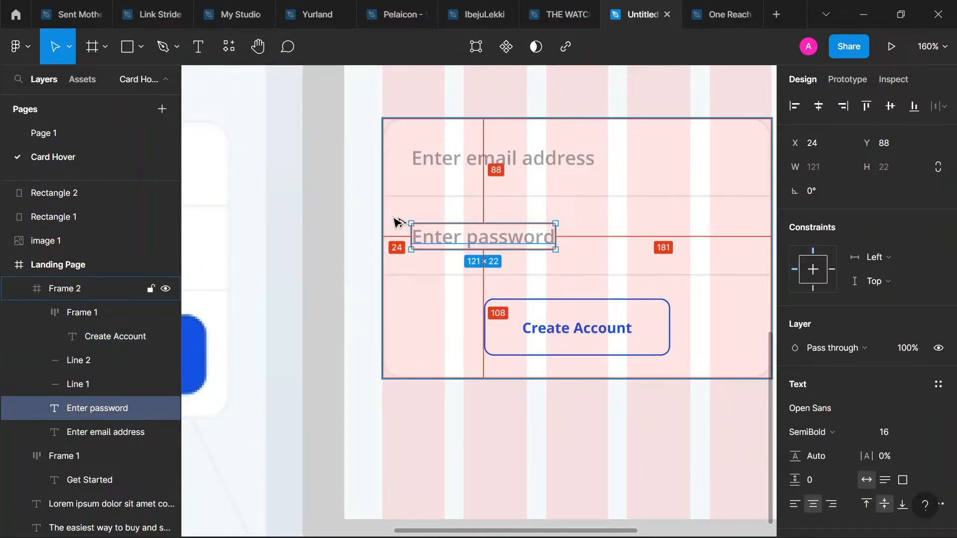
scroll(449, 242, down, 3)
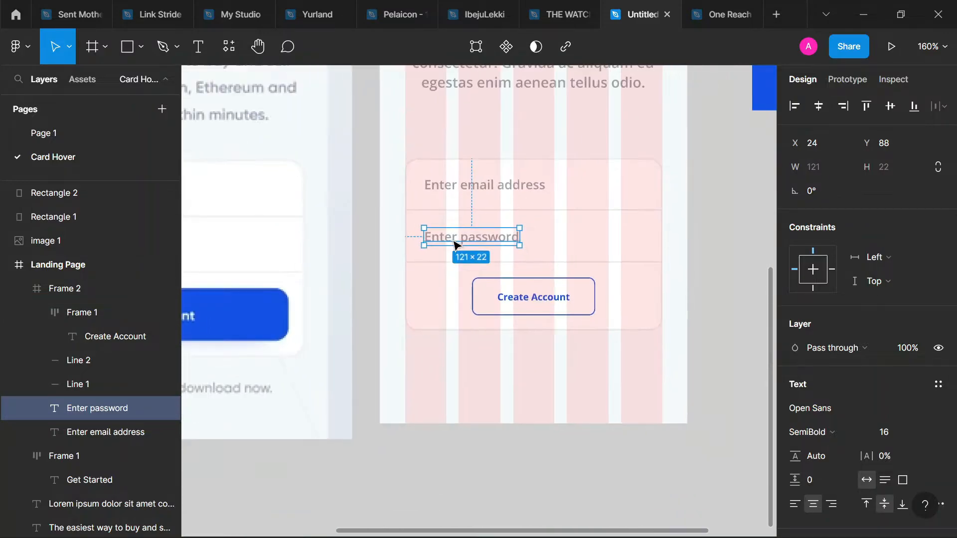
scroll(456, 244, down, 3)
scroll(487, 259, up, 5)
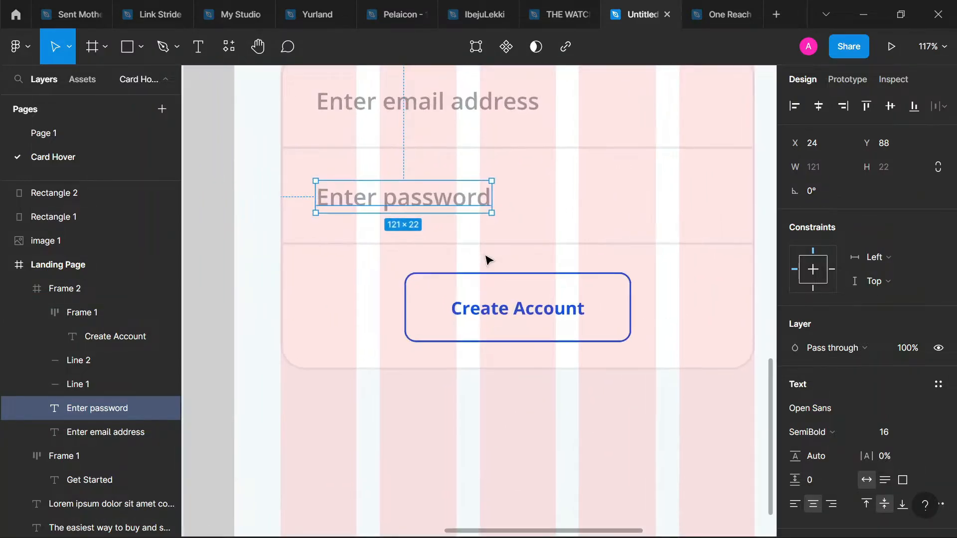
scroll(499, 271, up, 1)
scroll(507, 280, up, 3)
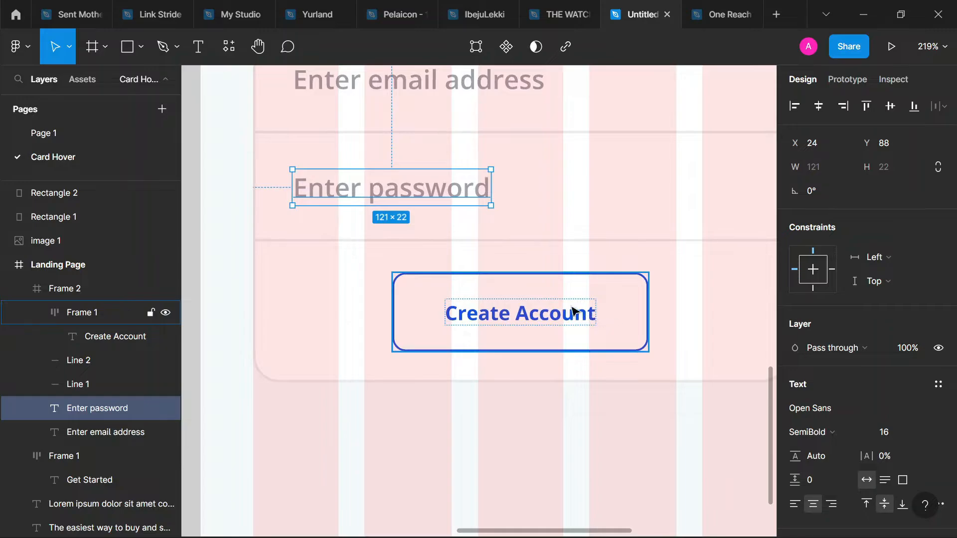
scroll(573, 311, down, 2)
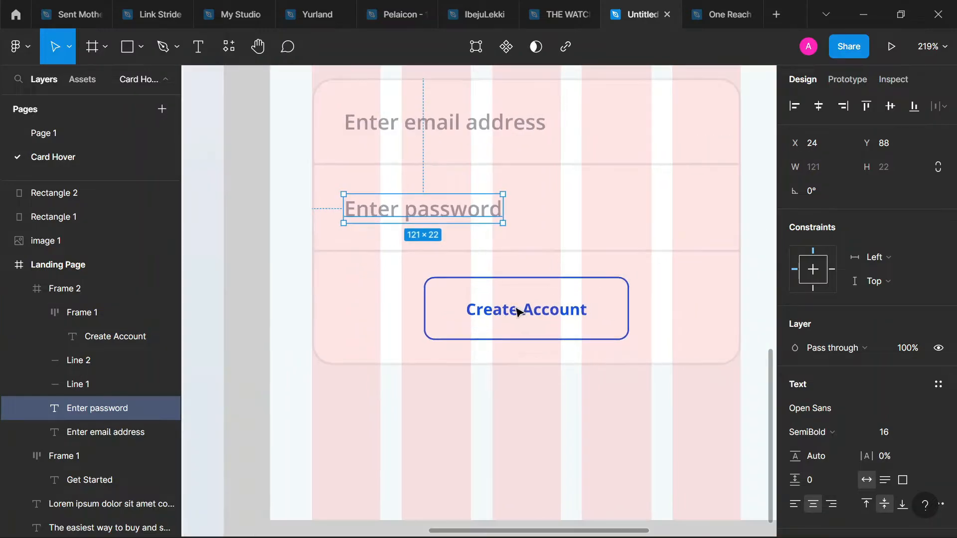
Step: Extend the Create Account button's left edge to X 24 and centre the label inside it
click(429, 321)
drag(424, 308, 344, 302)
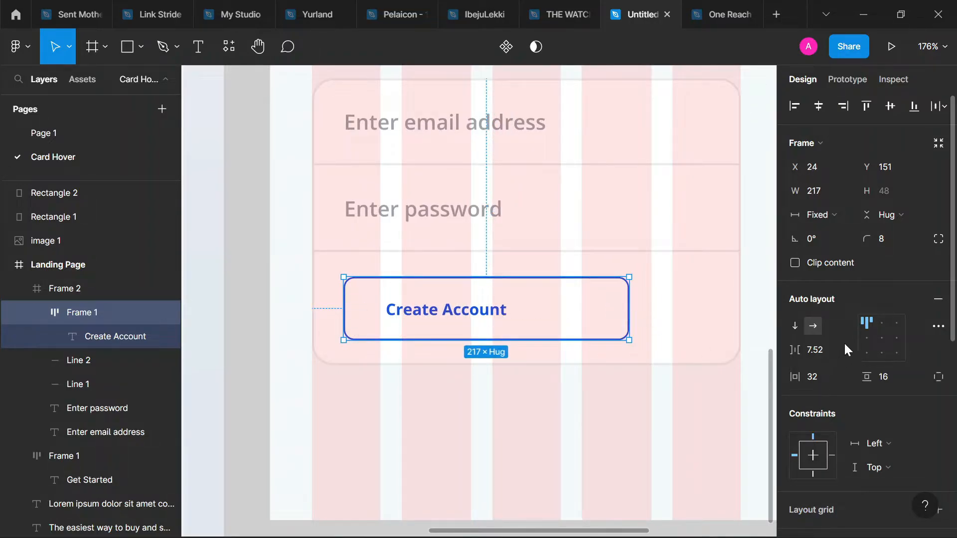
click(881, 338)
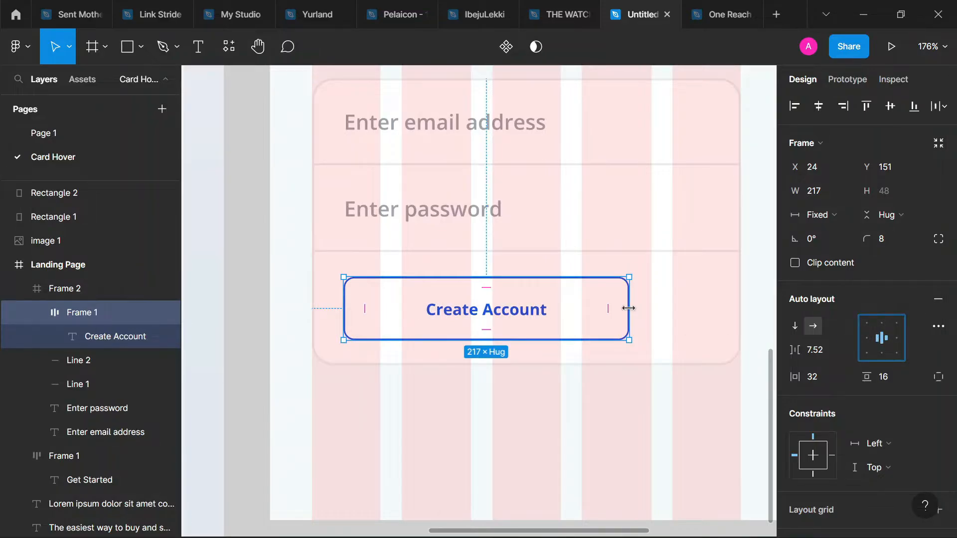
Step: Widen the Create Account button rightwards to 278, checking its margins to the card's sides
drag(629, 306, 710, 308)
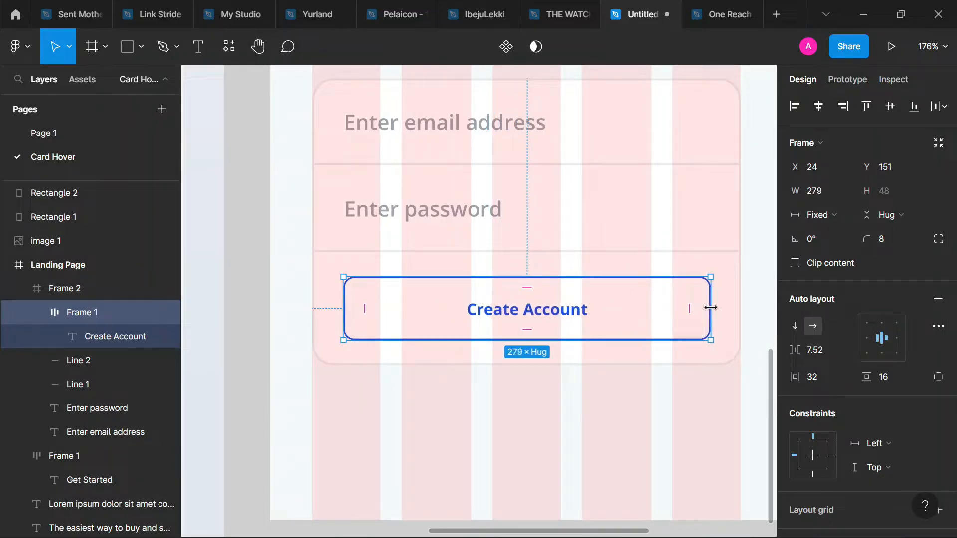
key(alt)
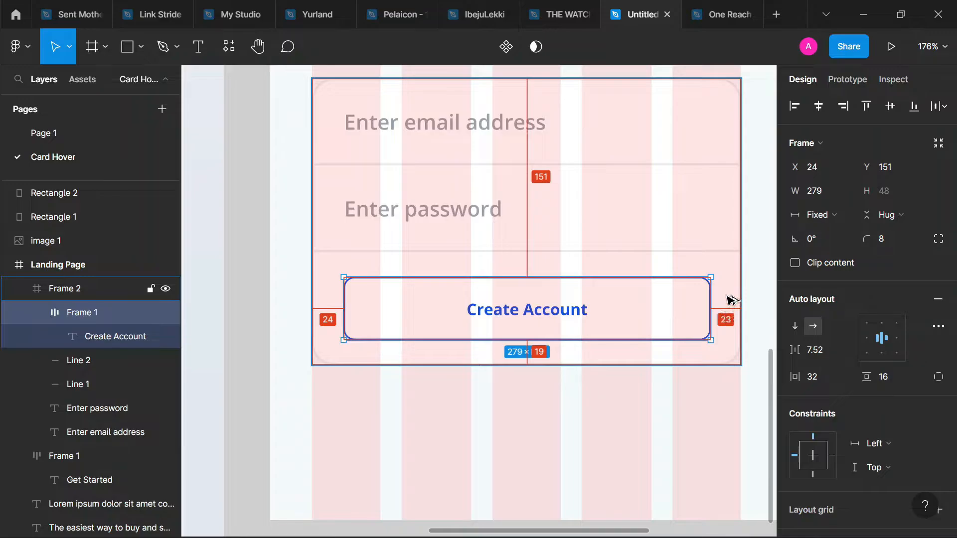
scroll(711, 298, up, 5)
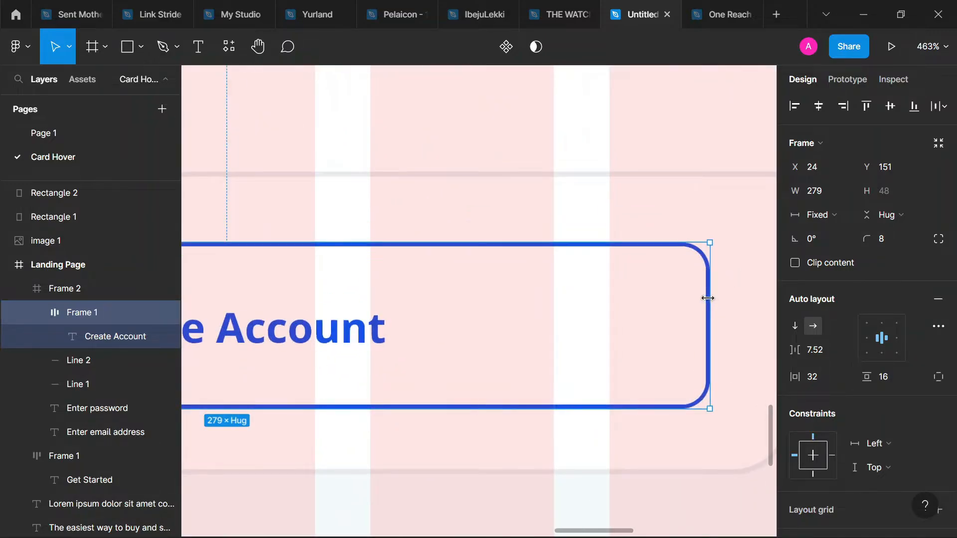
drag(707, 298, 705, 298)
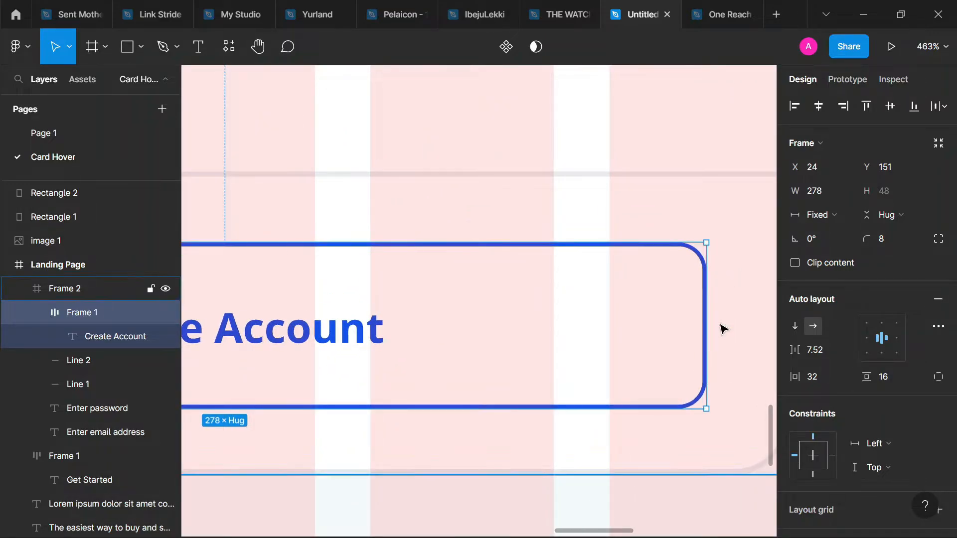
scroll(656, 370, down, 1)
scroll(656, 371, down, 5)
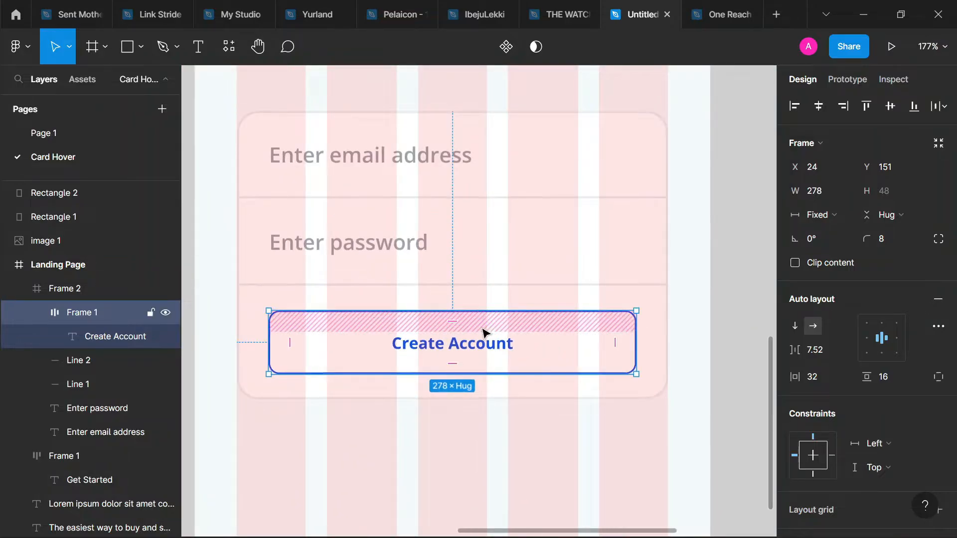
scroll(490, 339, down, 3)
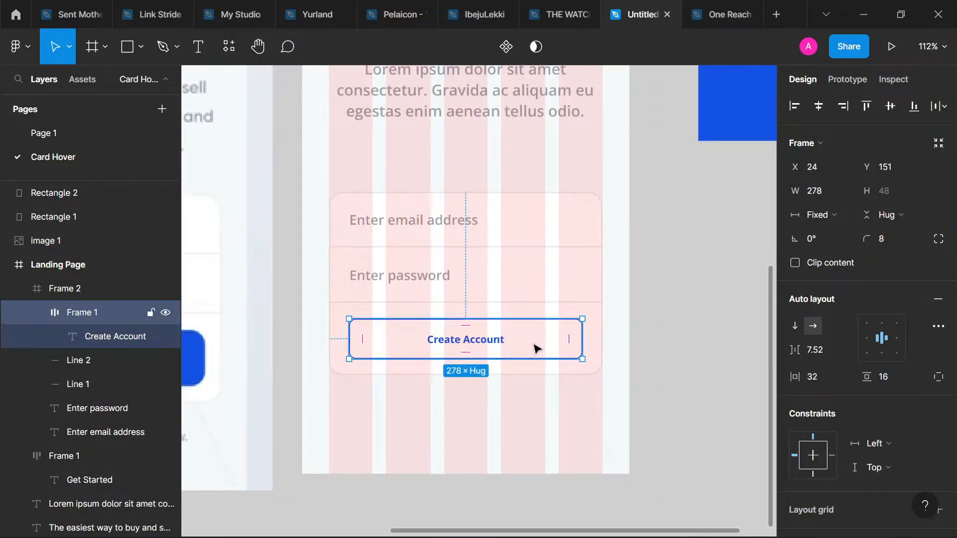
Step: Add a solid fill to the Create Account button and remove its blue stroke
scroll(536, 348, left, 5)
scroll(534, 349, right, 4)
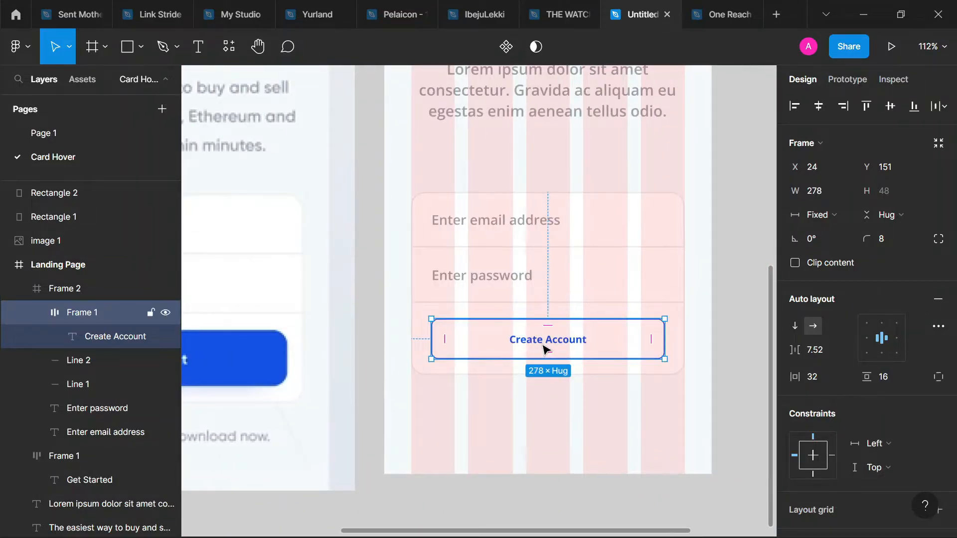
scroll(544, 348, right, 2)
scroll(833, 346, down, 6)
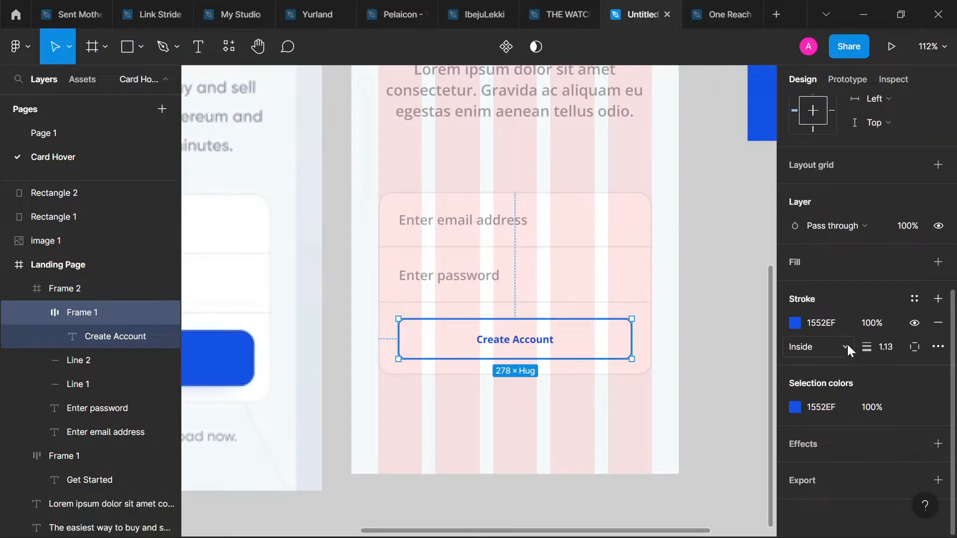
click(940, 270)
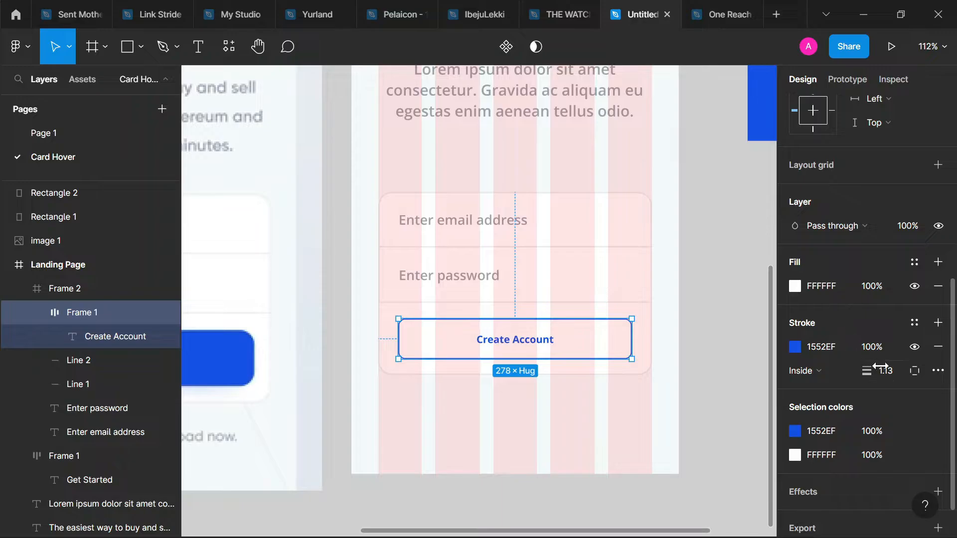
click(938, 346)
Step: Change the blue colour of the Create Account label to light grey E2E4E9
click(795, 286)
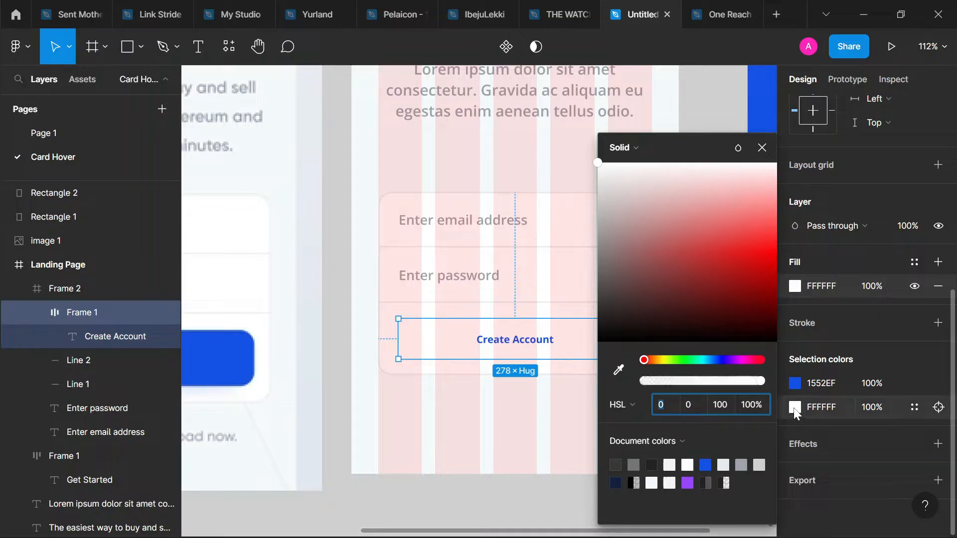
click(795, 383)
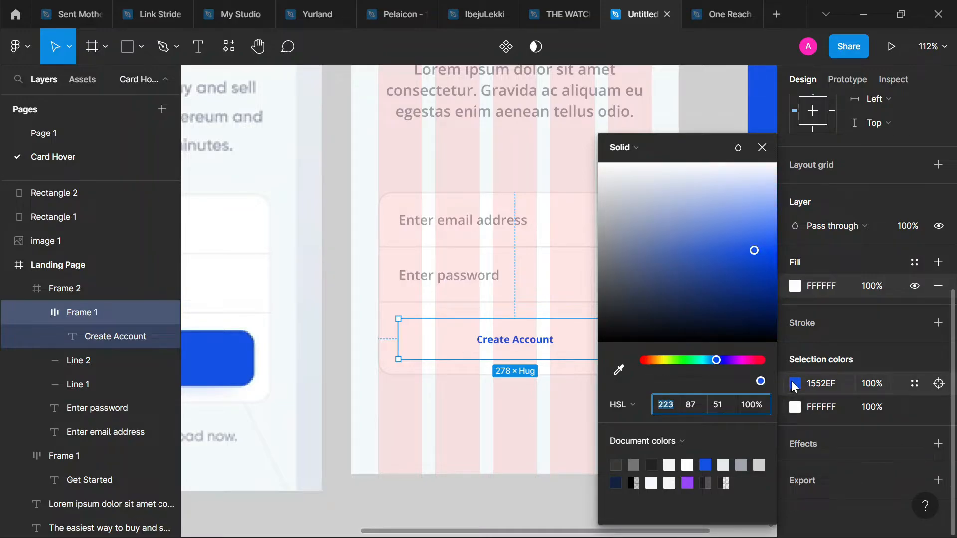
click(621, 185)
click(762, 147)
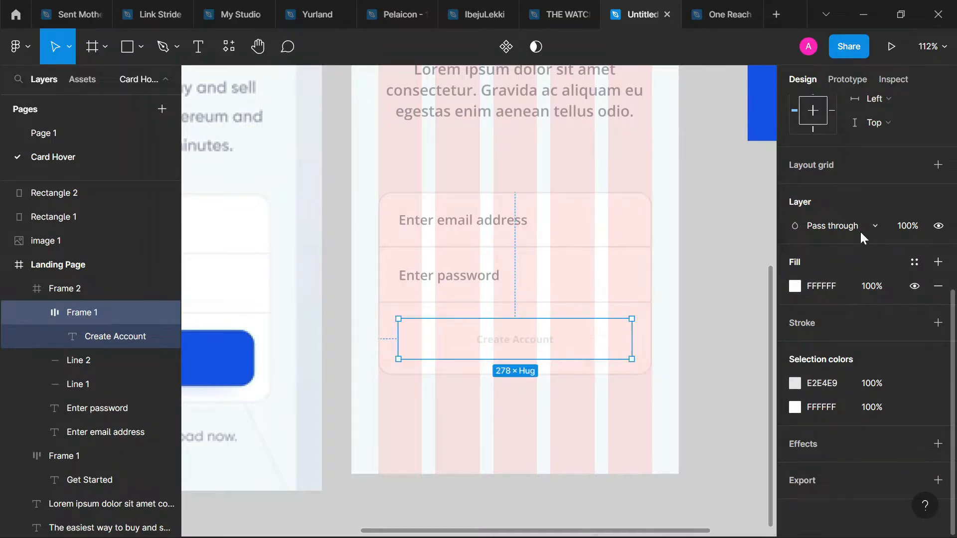
Step: Set the Create Account button's fill to the document's blue, 1552EF
click(788, 285)
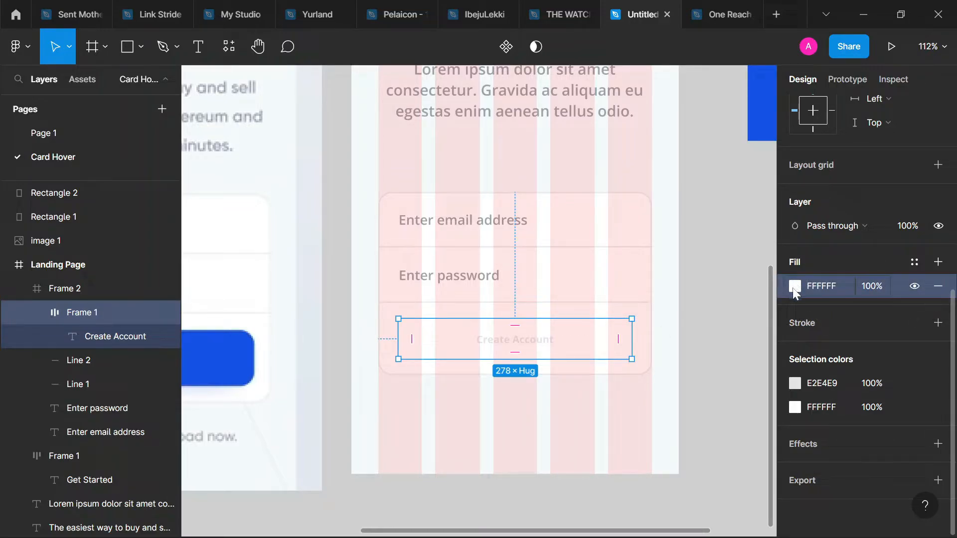
click(794, 287)
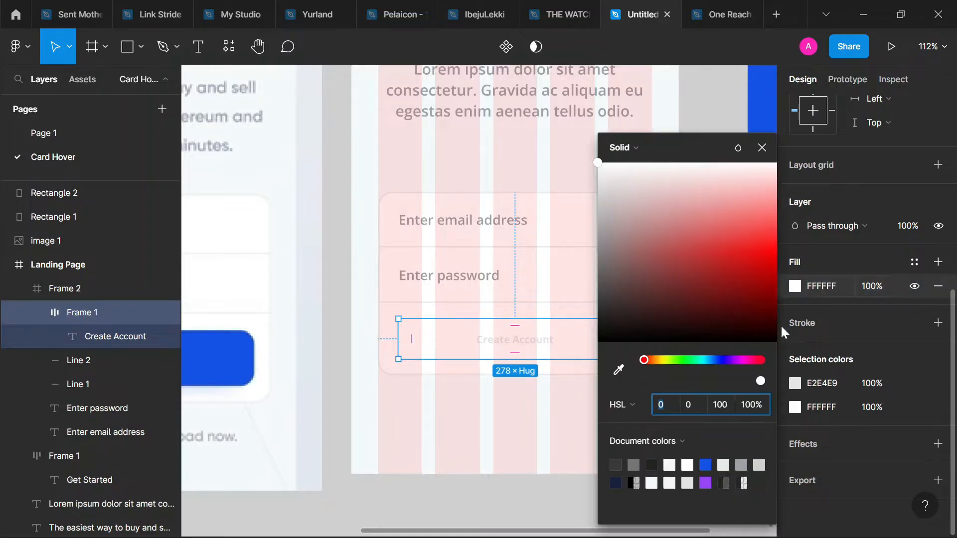
click(706, 464)
click(761, 147)
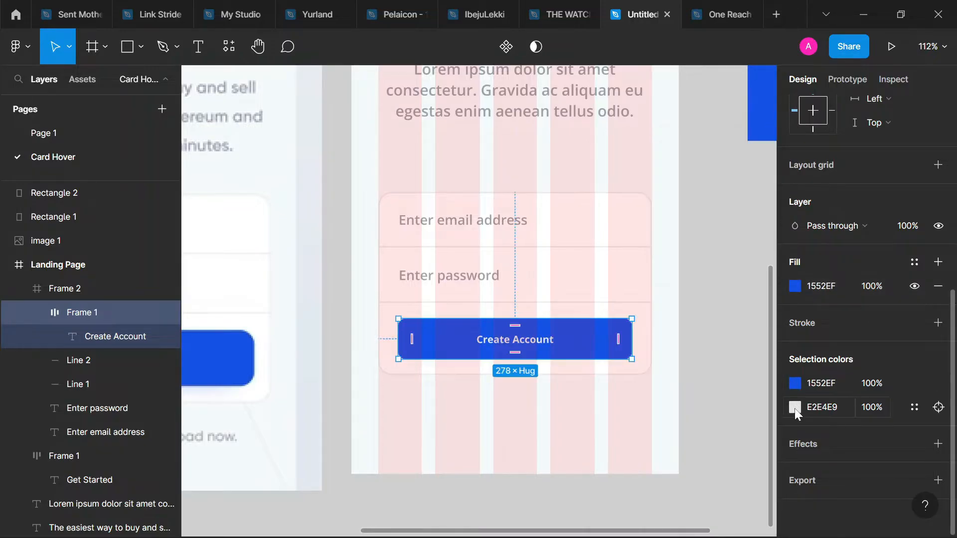
Step: Recolour the Create Account label to off-white F5F9FA, sampled from the page background
click(794, 407)
scroll(503, 226, up, 1)
click(619, 370)
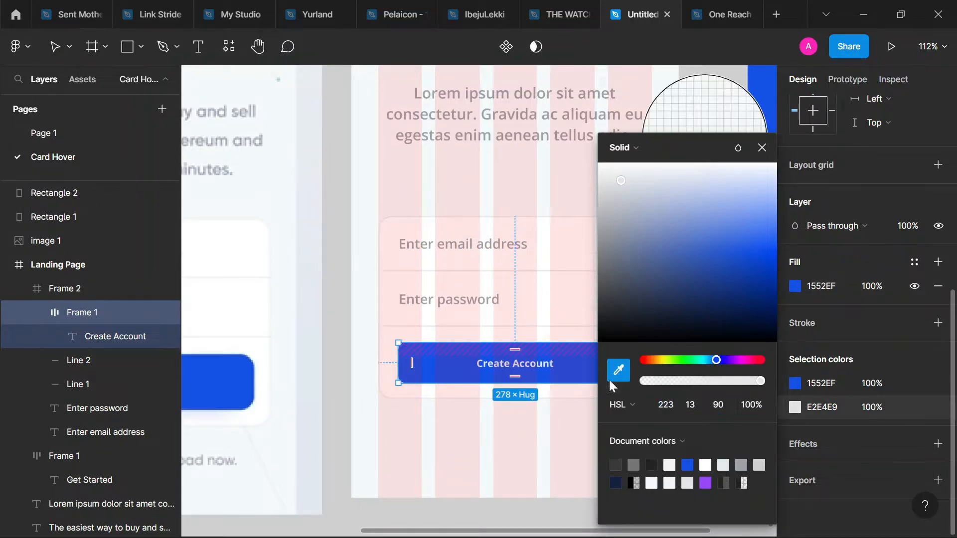
click(570, 456)
click(761, 147)
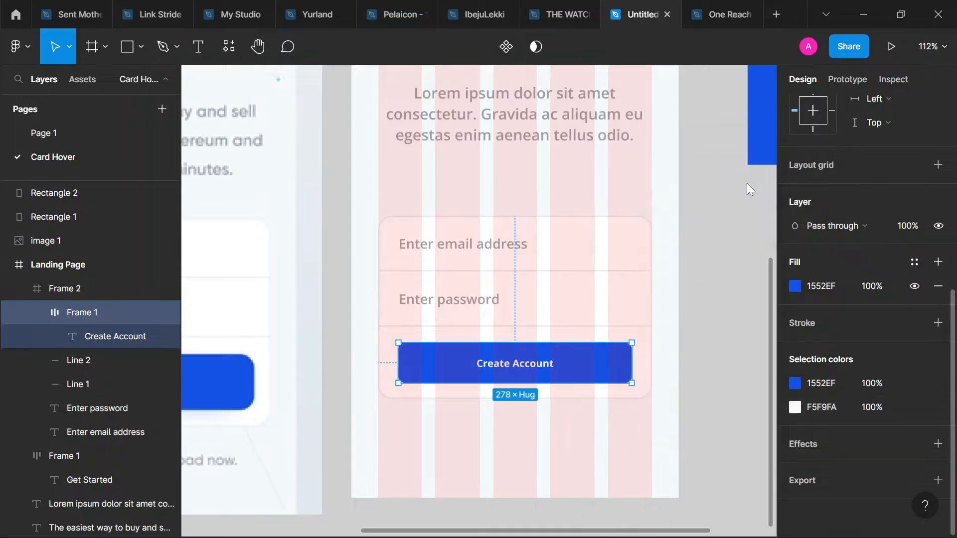
Step: Deselect the button and hide the layout grids to compare the whole page with the reference
click(670, 322)
scroll(670, 324, down, 5)
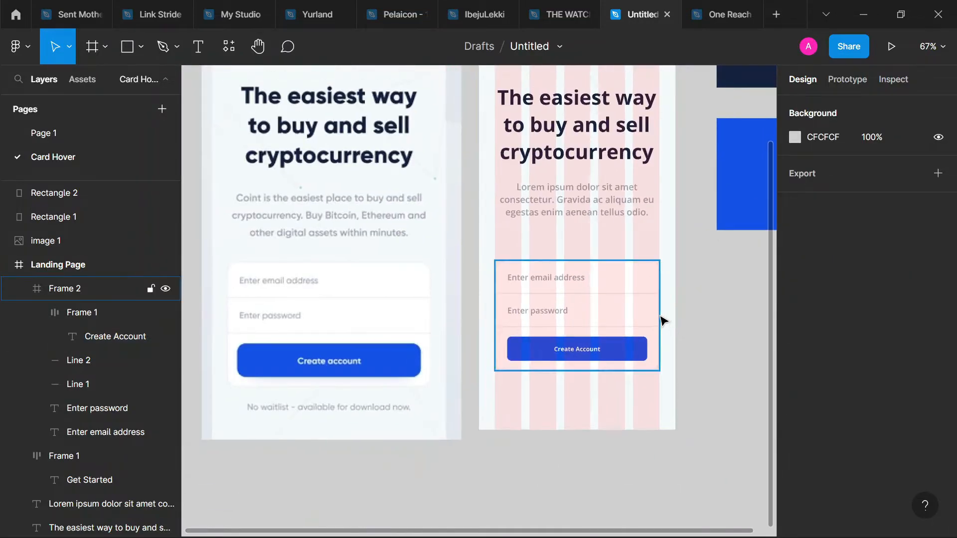
scroll(667, 321, up, 2)
key(ctrl+shift+4)
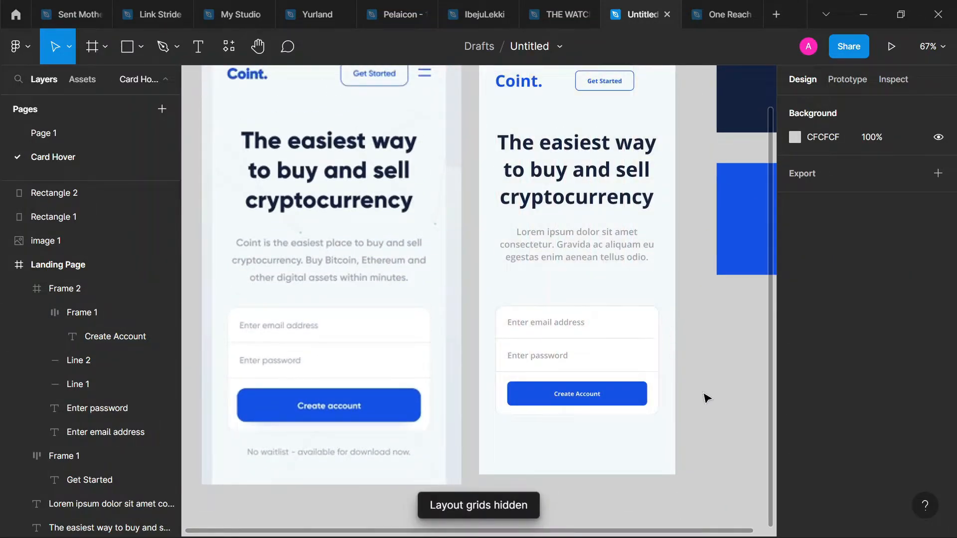
Step: Move the form card up to Y 496, closer to the paragraph, and select the paragraph above it
click(608, 342)
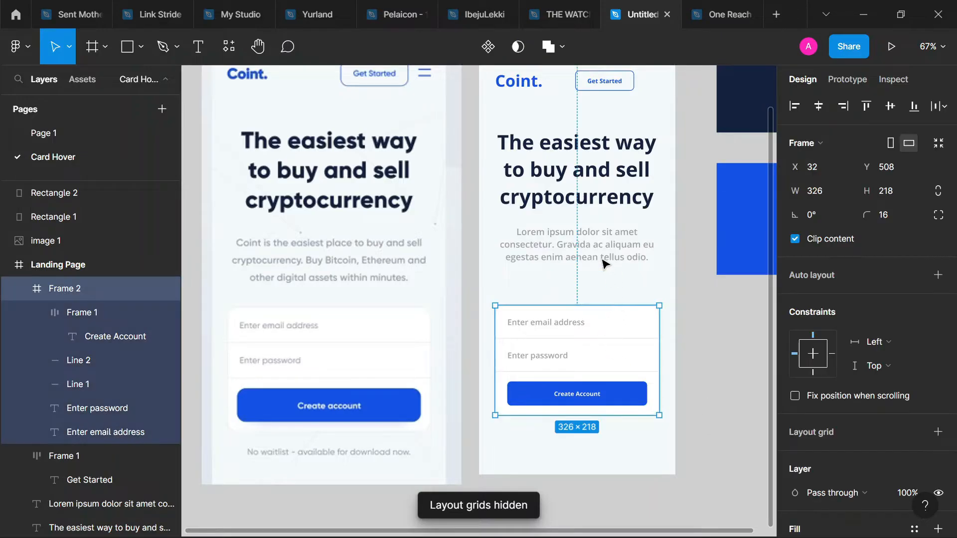
click(604, 232)
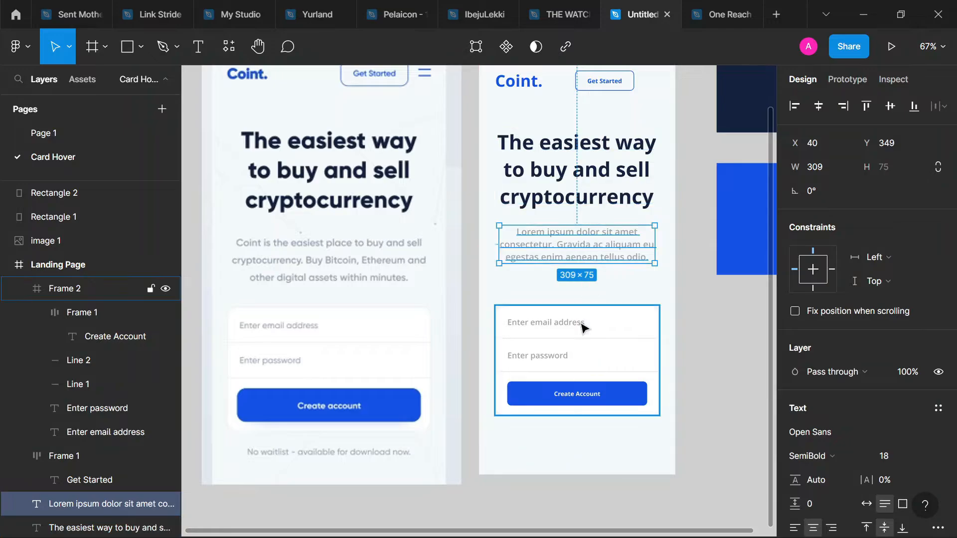
click(594, 338)
drag(595, 335, 600, 325)
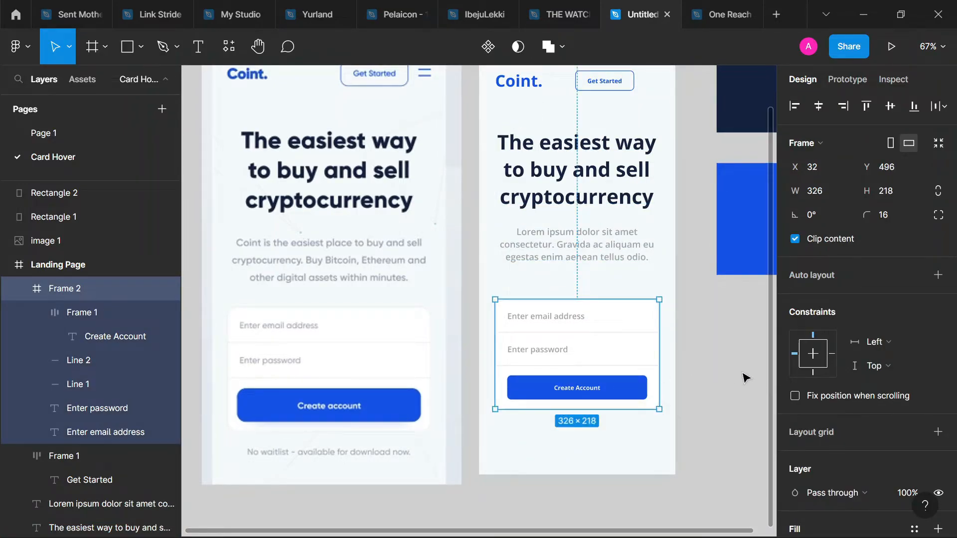
click(574, 251)
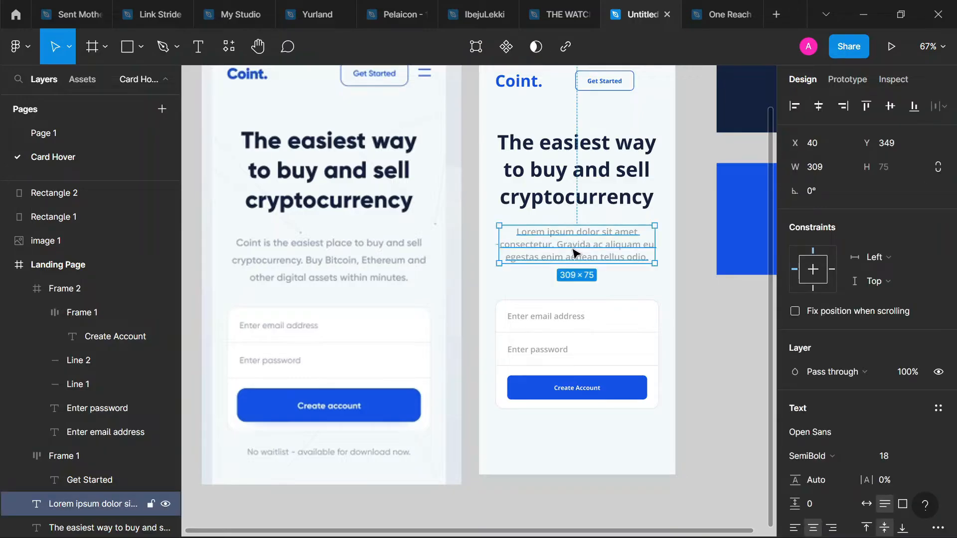
Step: Duplicate the grey paragraph below the form card and replace the copy's text with "No waitlist - available fpr download now"
drag(574, 251, 577, 441)
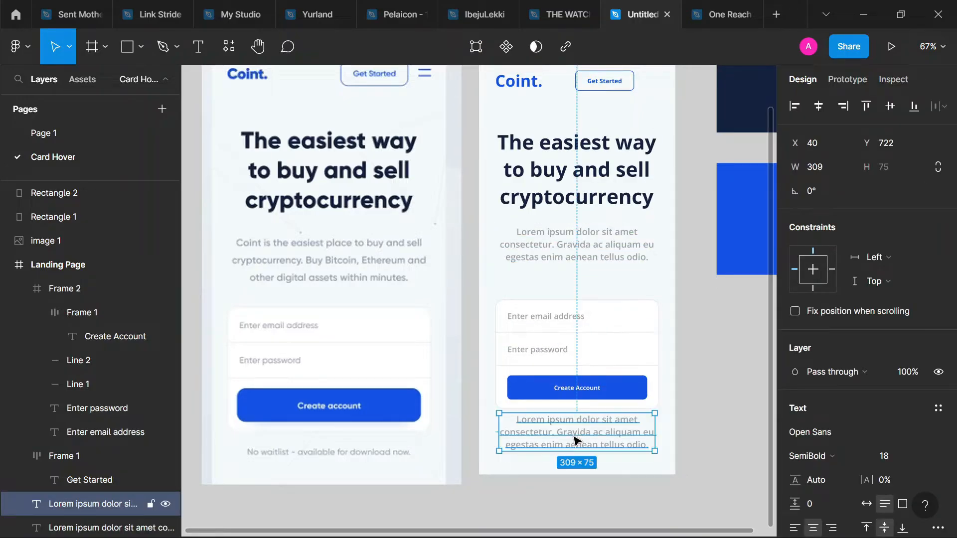
scroll(589, 500, up, 3)
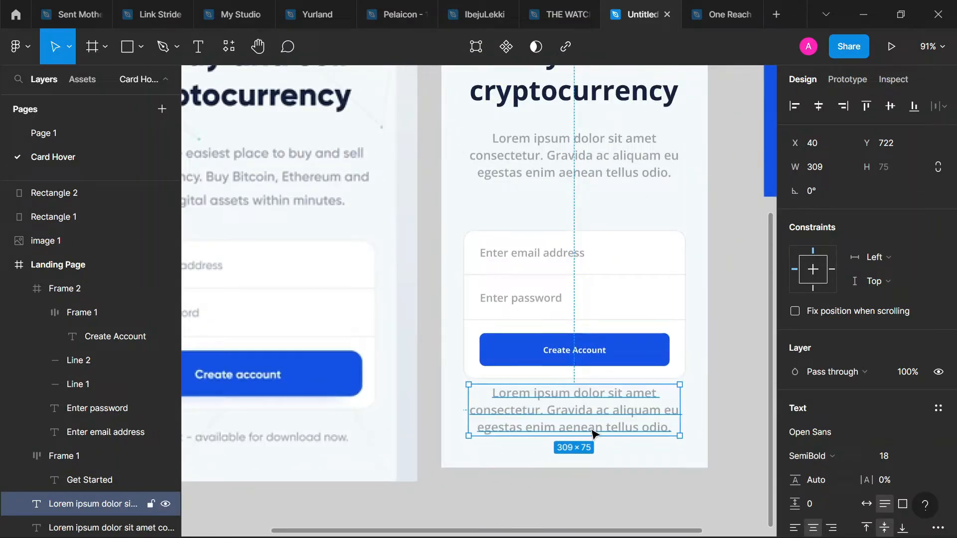
double_click(593, 432)
scroll(593, 433, down, 3)
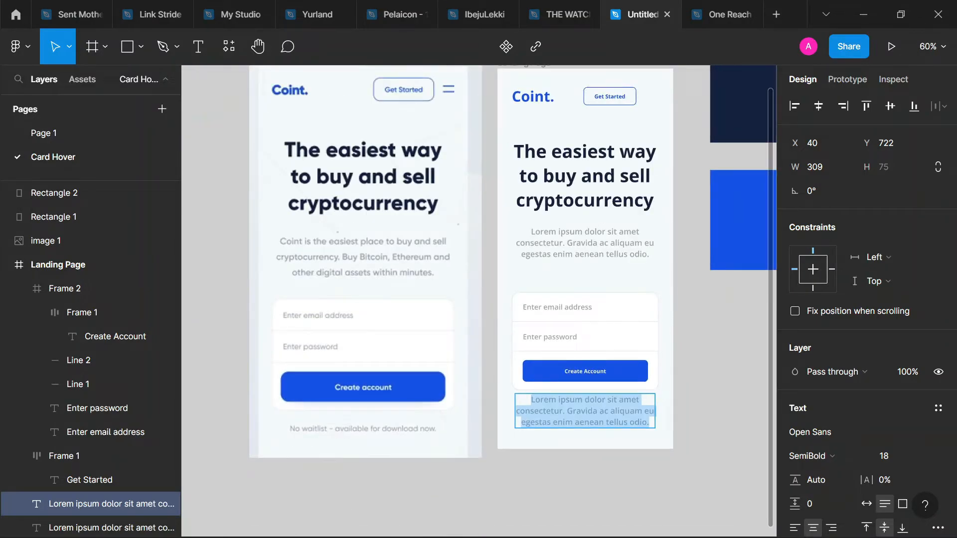
text(N)
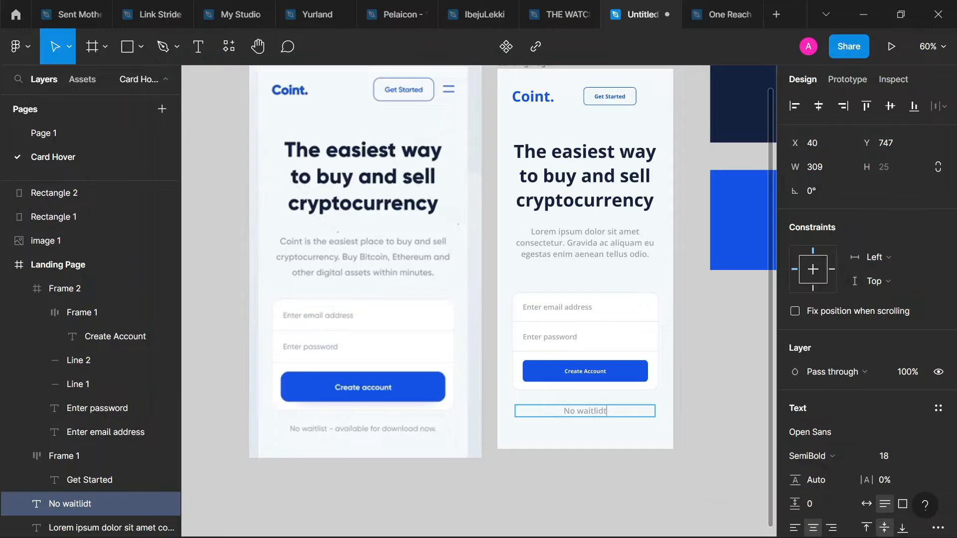
text(o waitlist - available fpr dpw)
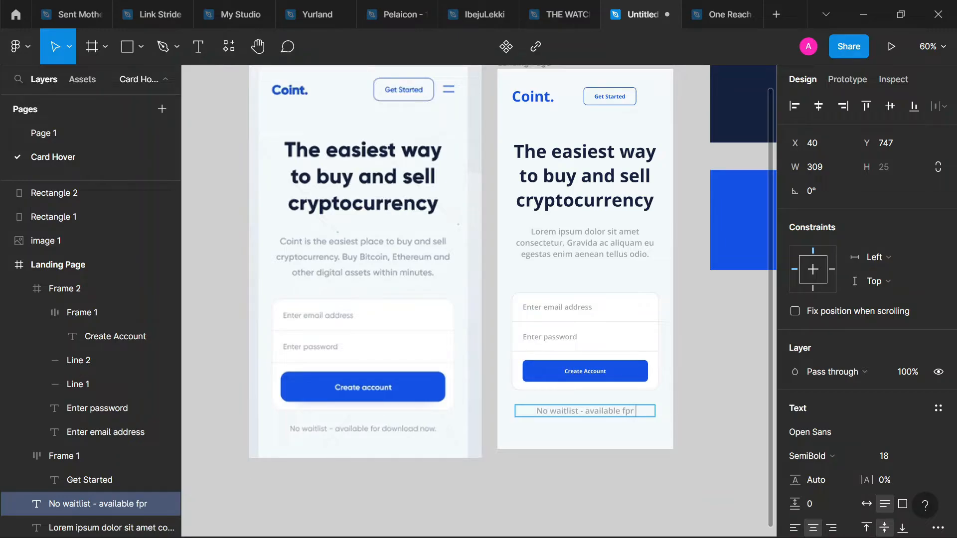
key(BackSpace)
key(BackSpace)
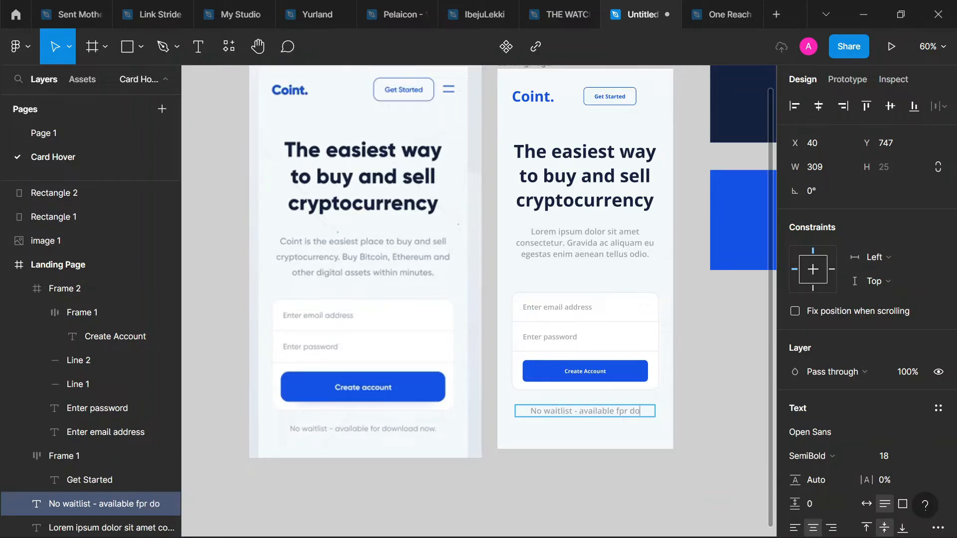
text(ownload)
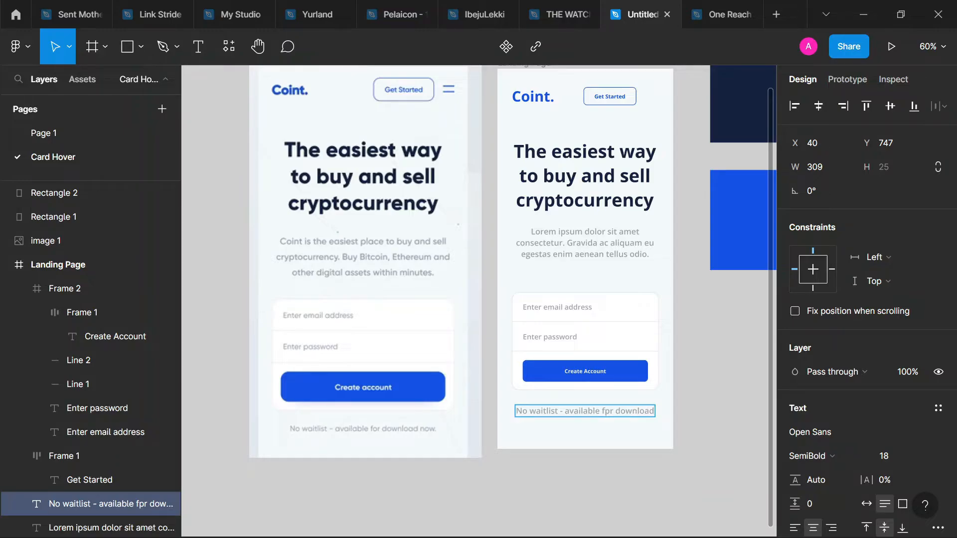
text( now)
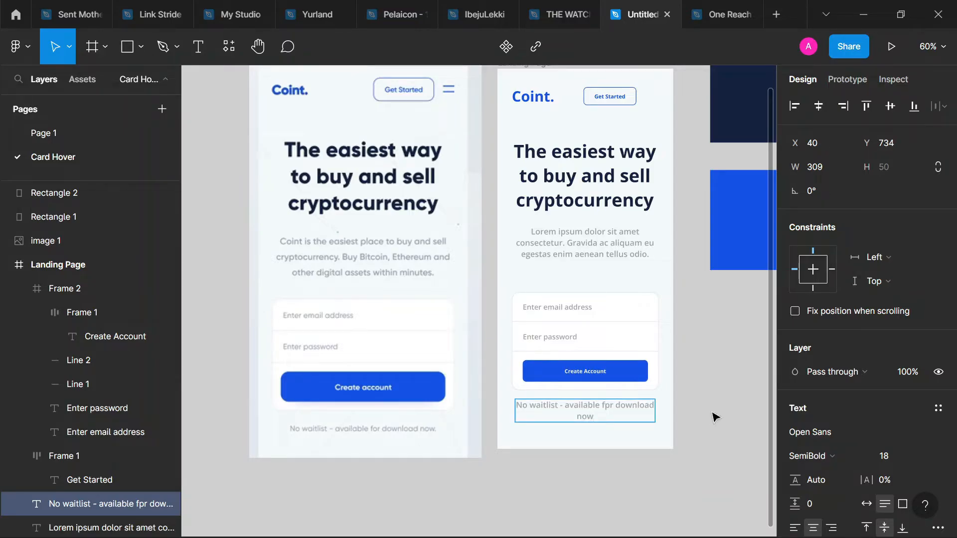
key(Escape)
Step: Set the caption's font size to 16 and its text box to auto width so it fits on one line
click(892, 456)
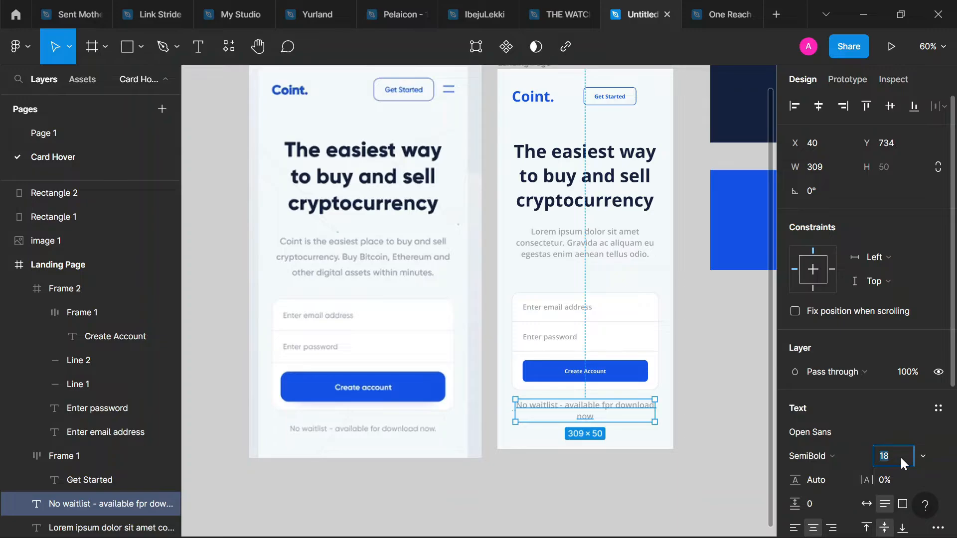
text(16)
key(Return)
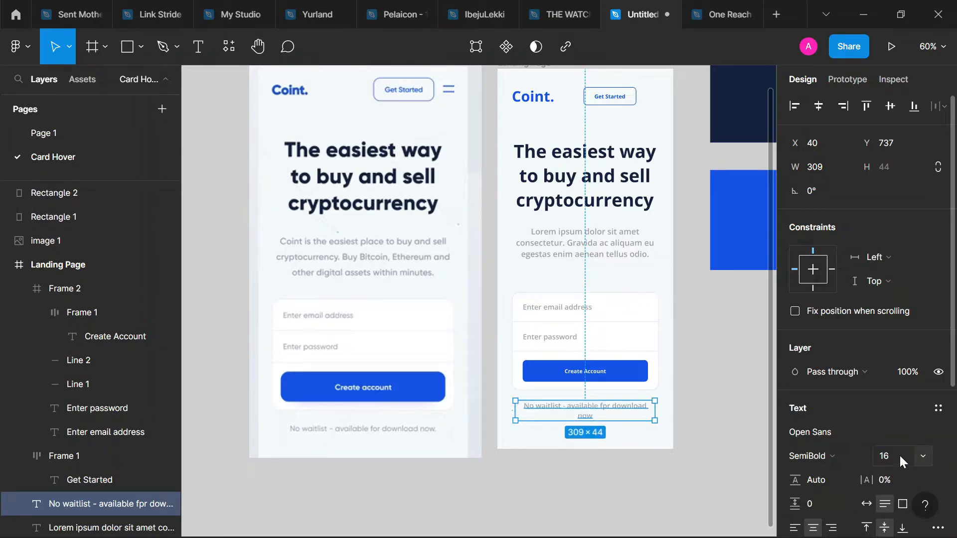
click(866, 504)
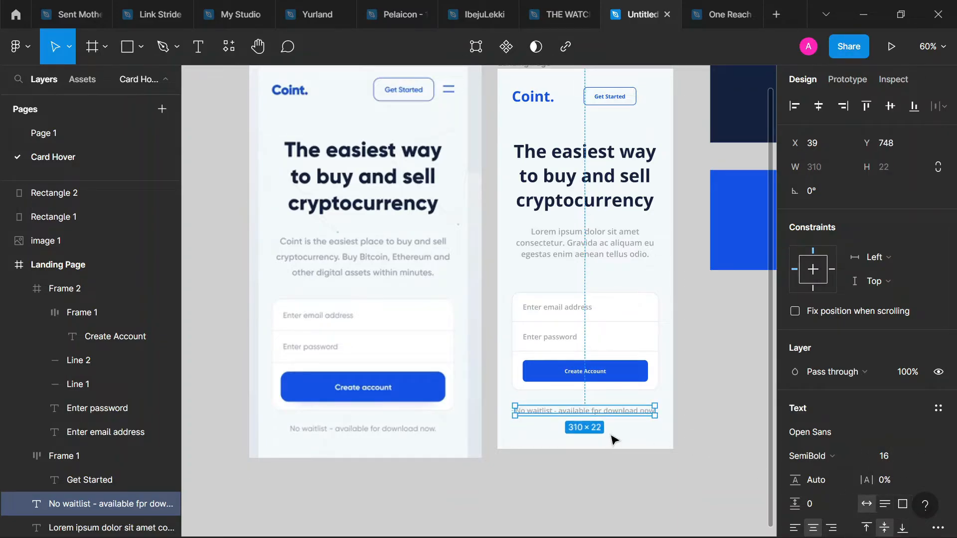
Step: Reposition the caption under the form card at X 40, Y 746
scroll(586, 418, up, 5)
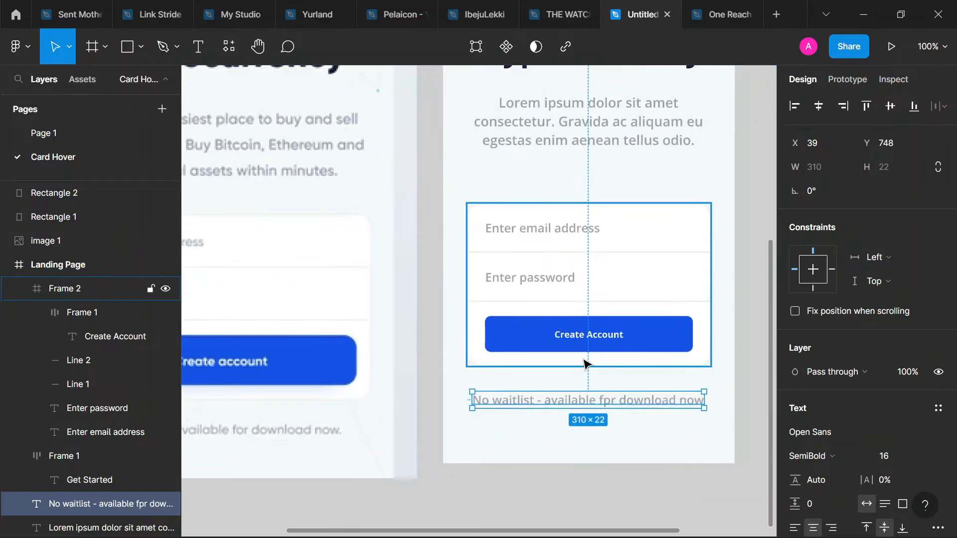
key(alt)
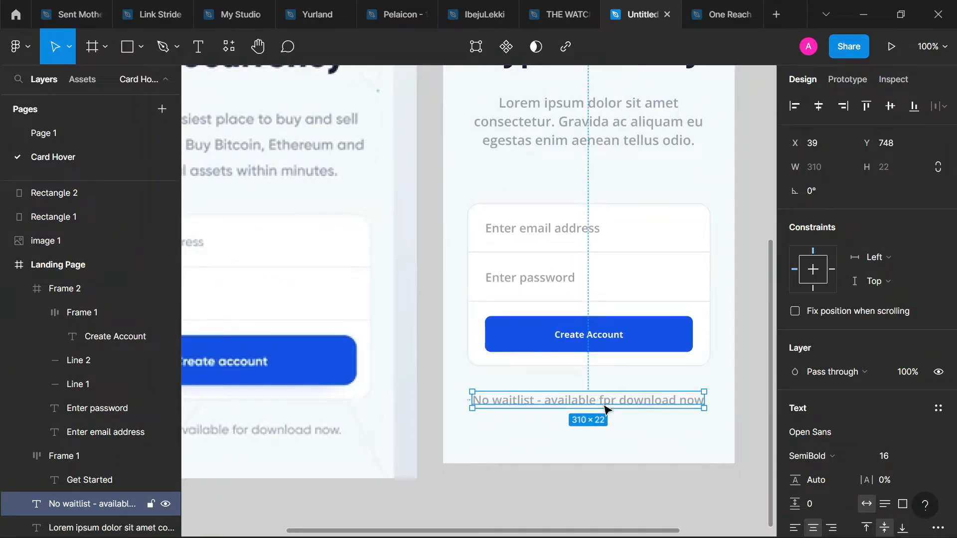
drag(604, 406, 612, 395)
key(Right)
scroll(518, 412, down, 5)
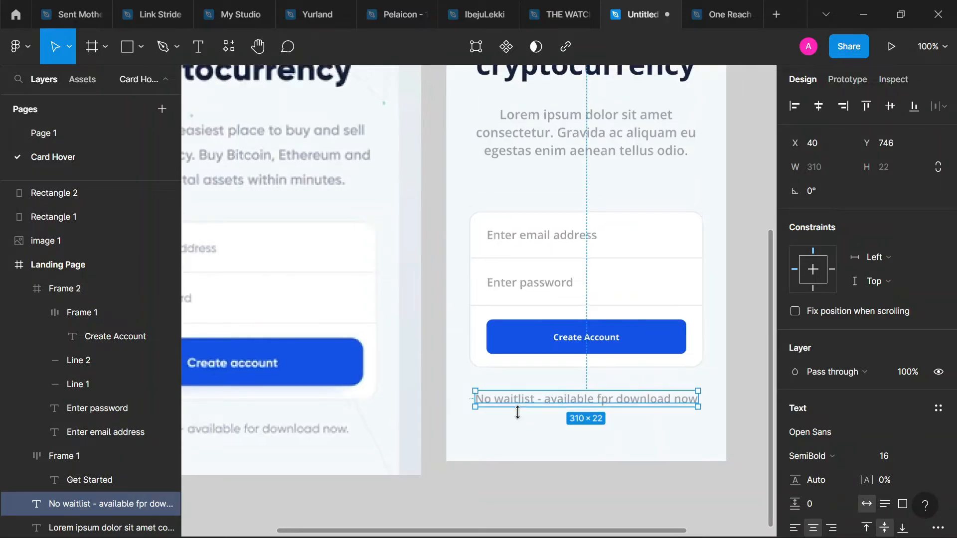
Step: Compare the layout and spacing of the whole landing page, from header to caption, with the reference image
scroll(590, 369, up, 3)
scroll(588, 324, down, 1)
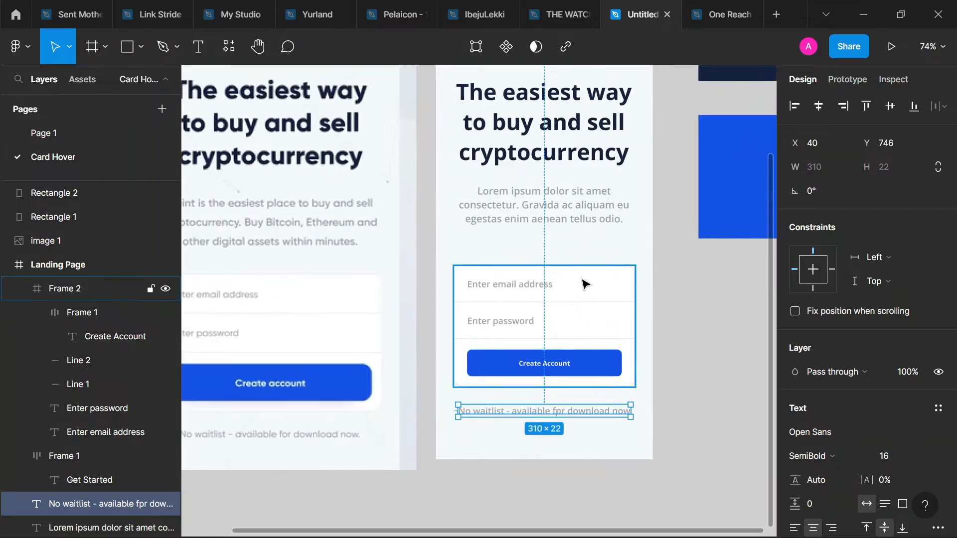
scroll(584, 281, up, 1)
scroll(584, 283, up, 3)
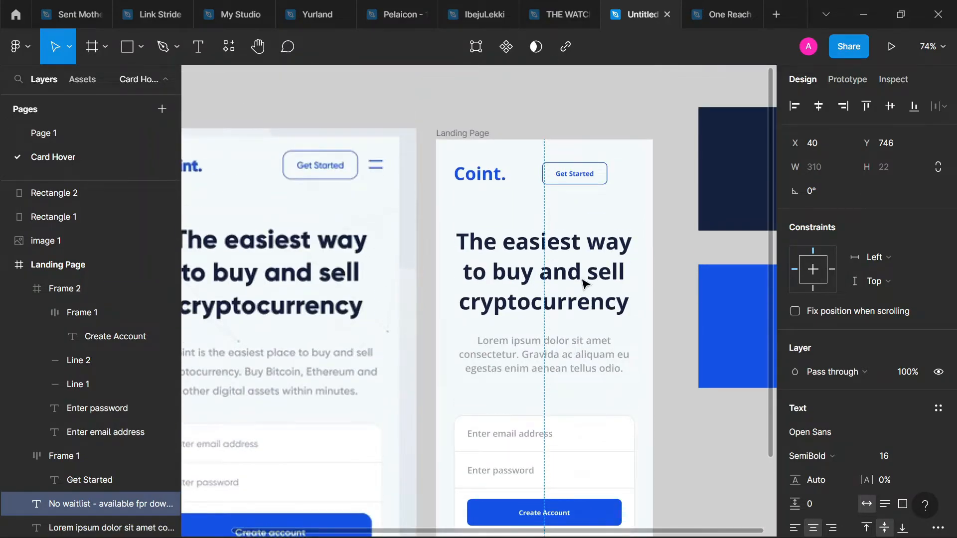
scroll(584, 283, down, 2)
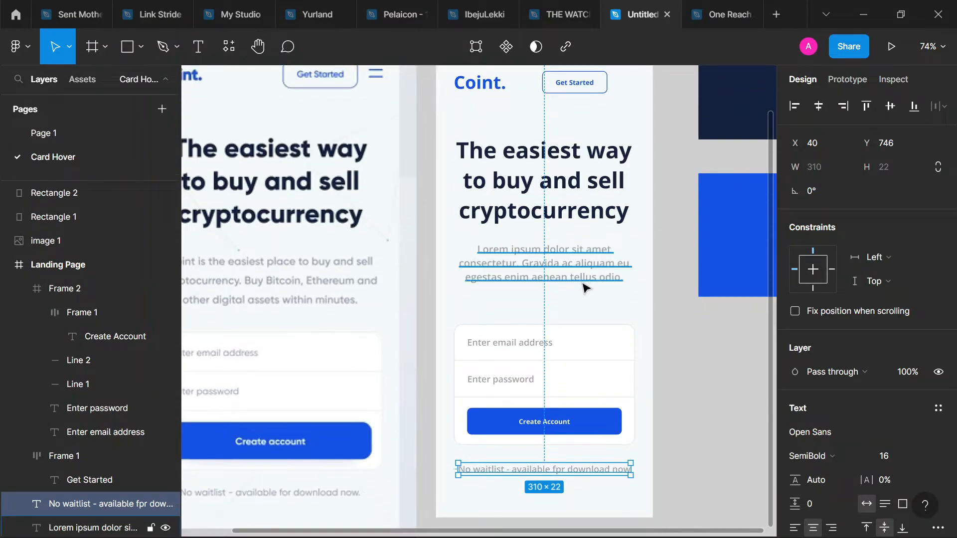
scroll(607, 399, down, 1)
scroll(606, 397, down, 2)
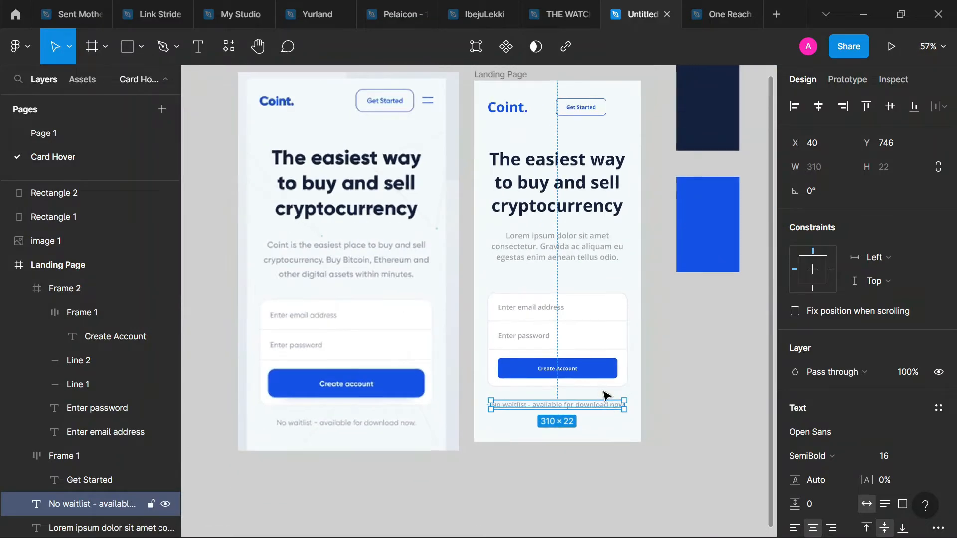
scroll(606, 396, up, 2)
scroll(606, 396, up, 4)
scroll(605, 397, down, 1)
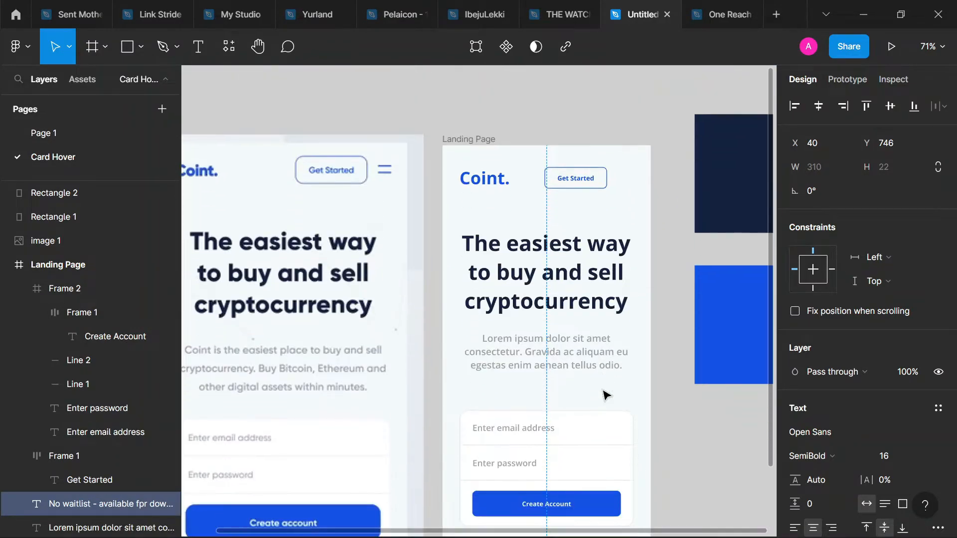
scroll(607, 396, down, 2)
scroll(607, 397, down, 3)
scroll(606, 401, up, 3)
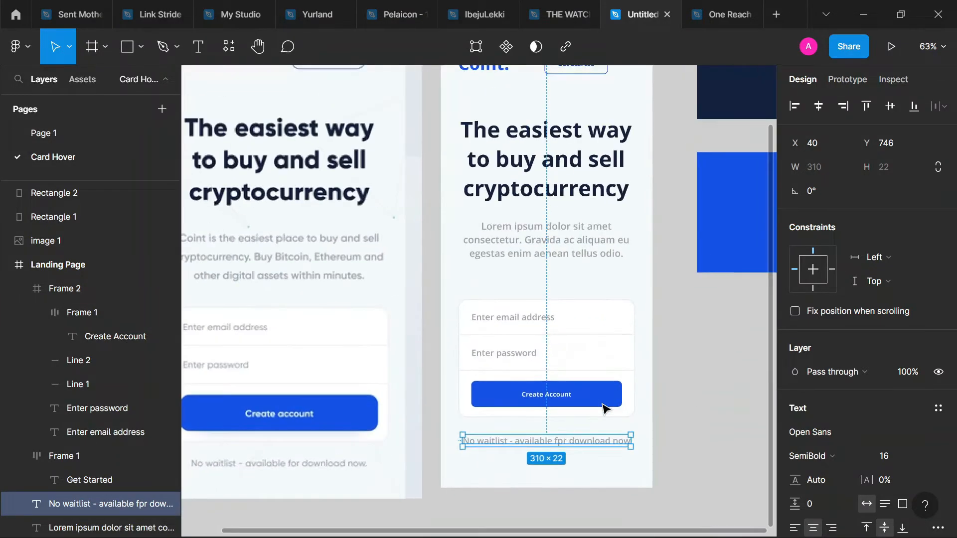
scroll(605, 409, up, 1)
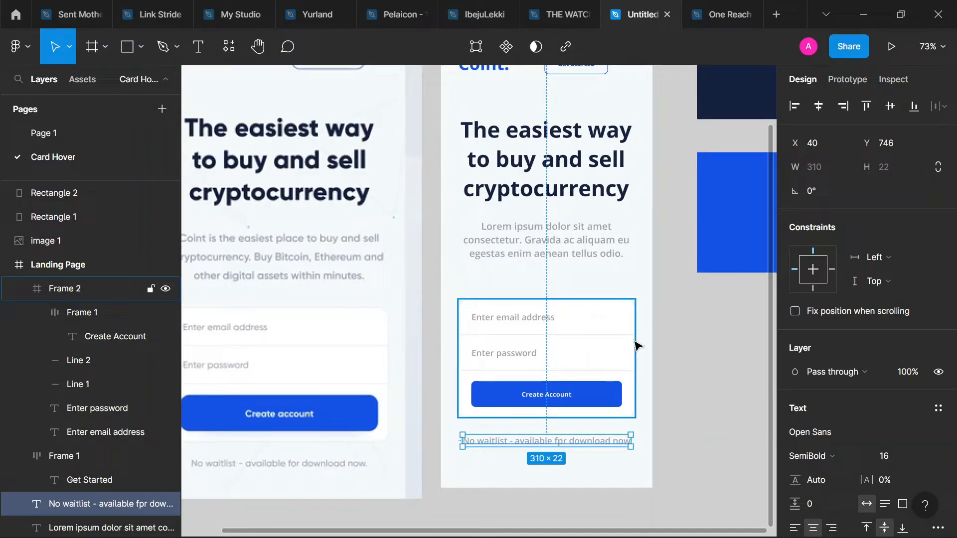
scroll(565, 337, down, 1)
Step: Switch to the Edge browser and open getwaves.io in a new tab
mouse_move(418, 533)
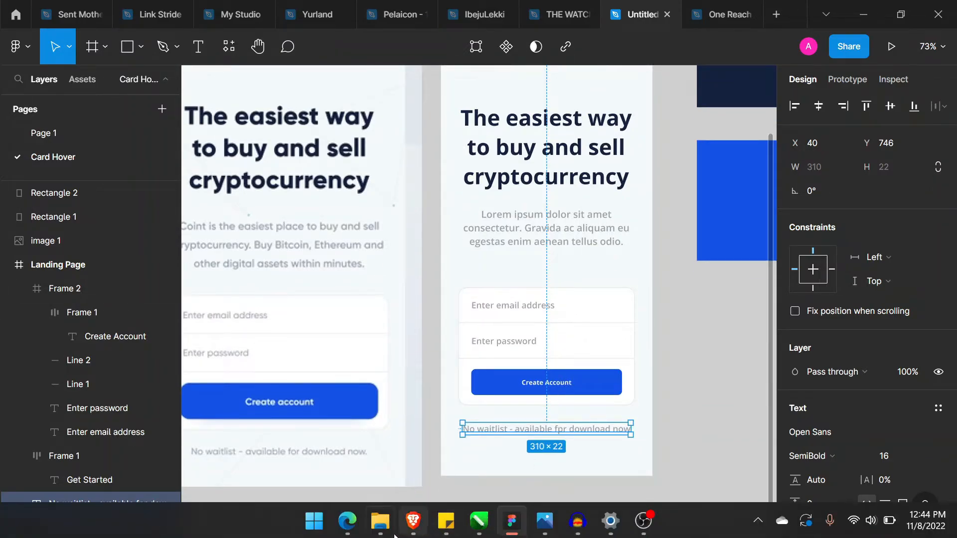
click(348, 521)
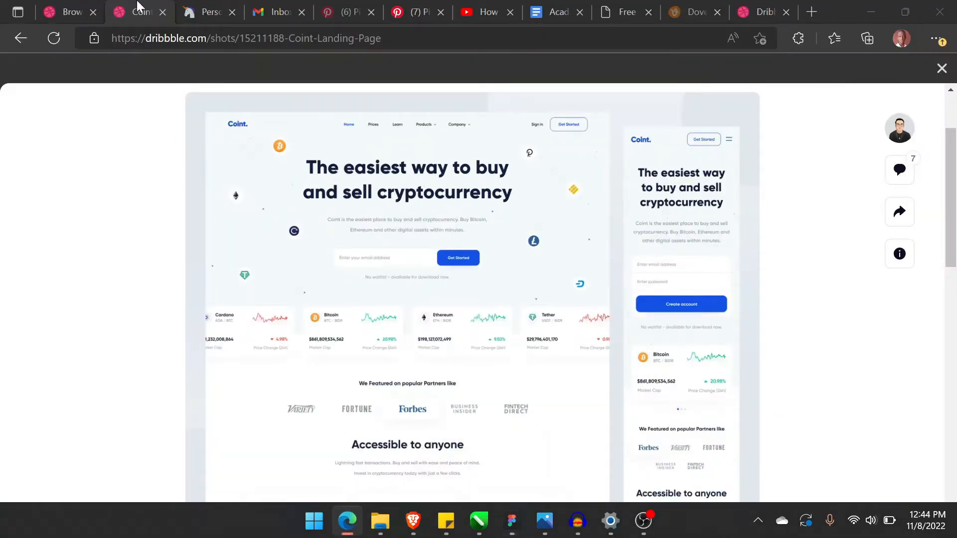
click(812, 12)
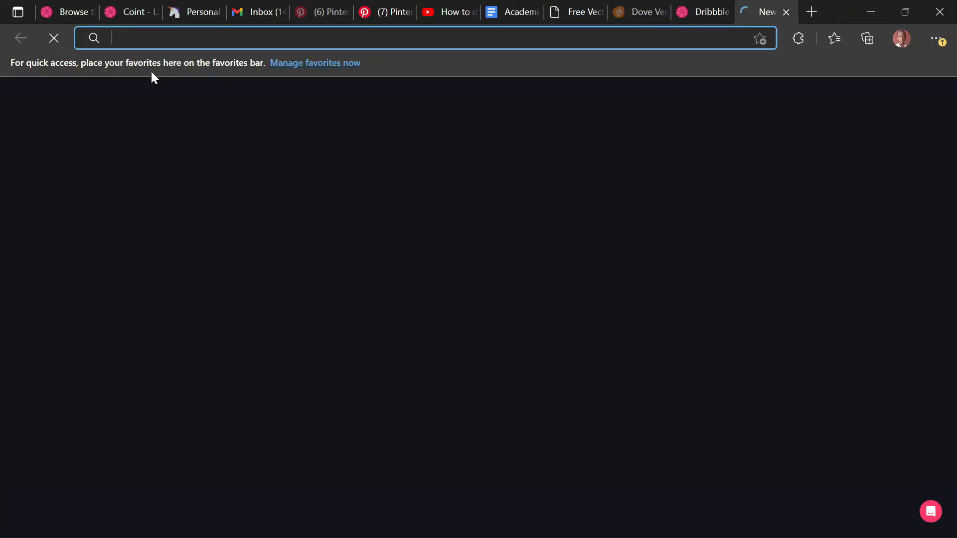
text(getwaves.io)
key(Return)
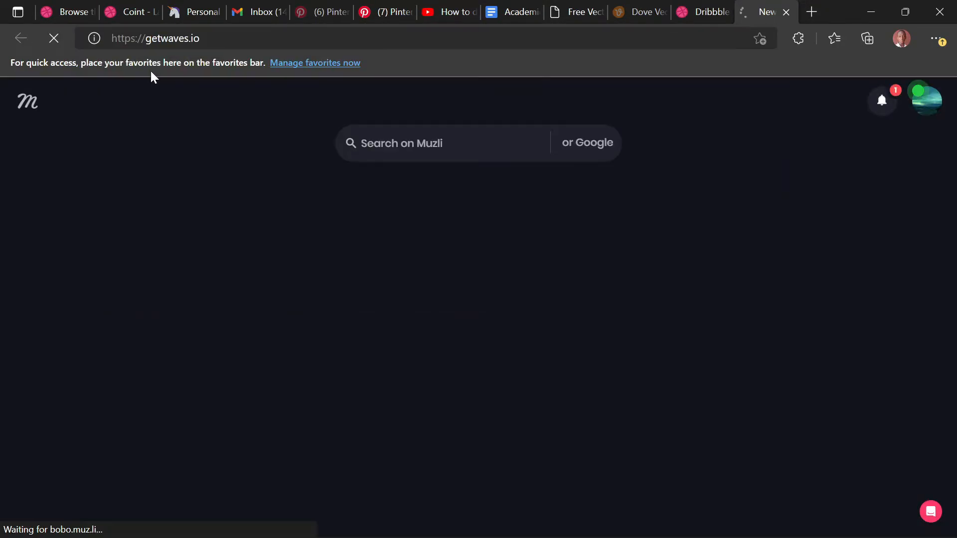
Step: Increase the generated wave's complexity slightly and download the wave as an SVG
scroll(514, 319, down, 5)
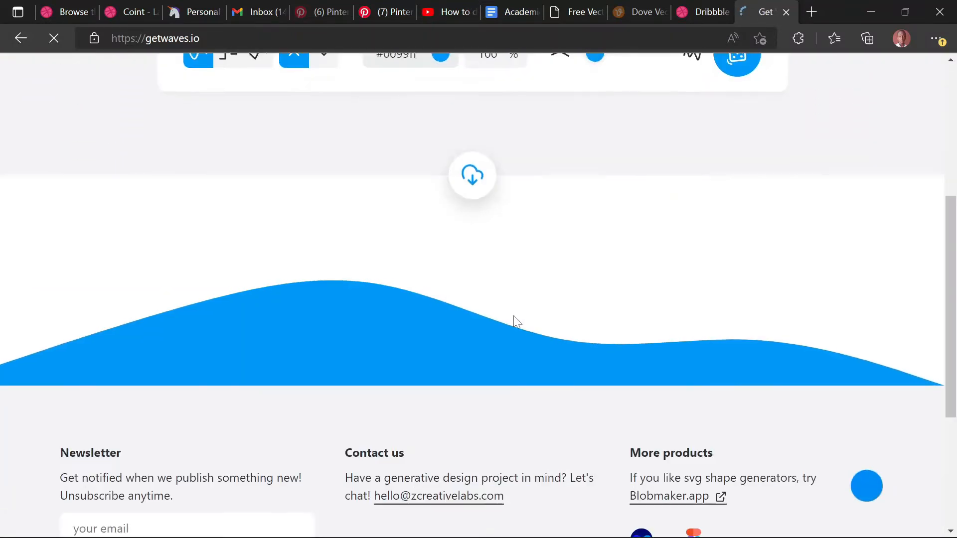
scroll(493, 349, up, 5)
scroll(491, 352, down, 3)
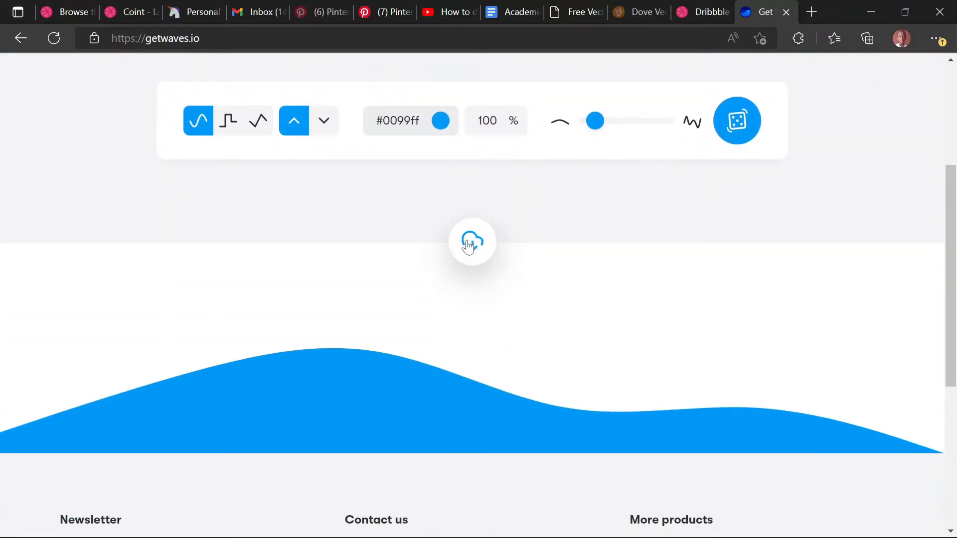
drag(601, 125, 600, 127)
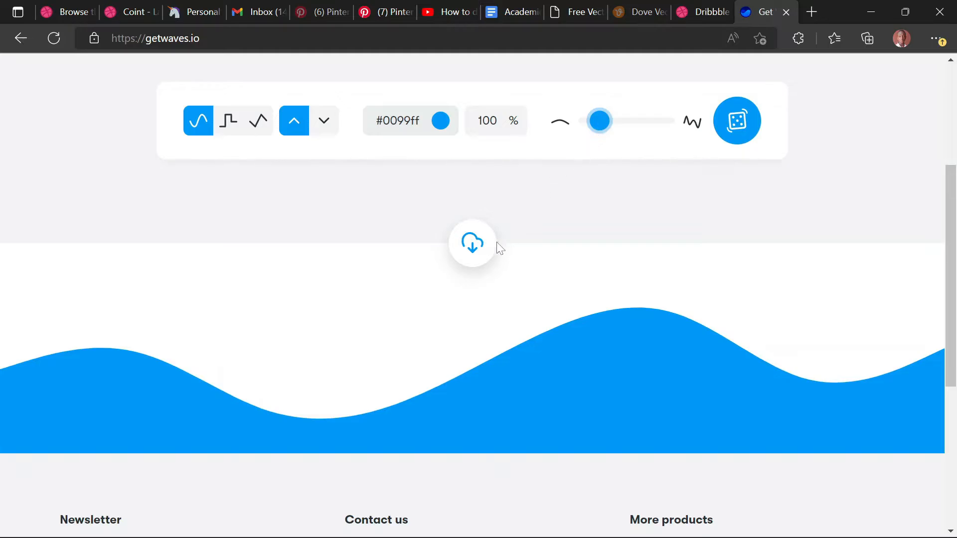
click(475, 240)
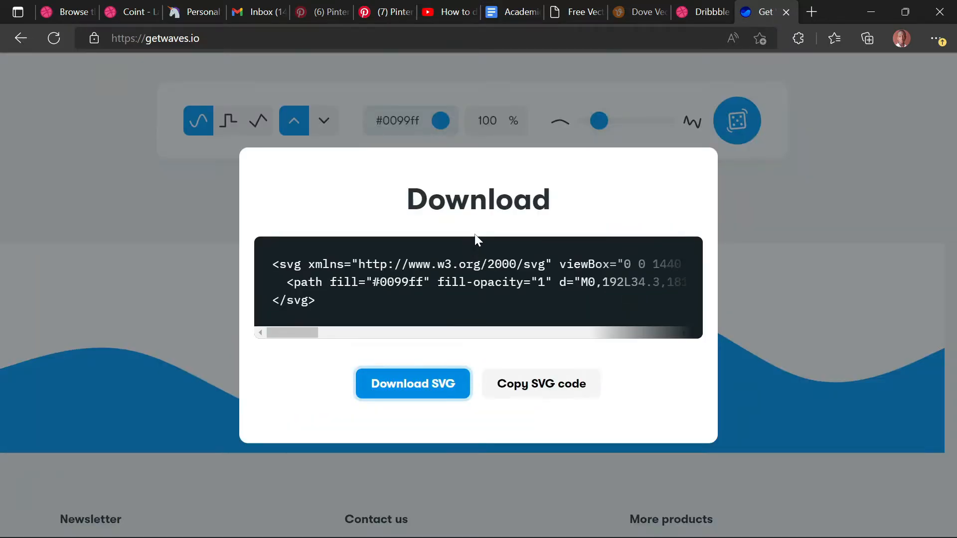
click(451, 384)
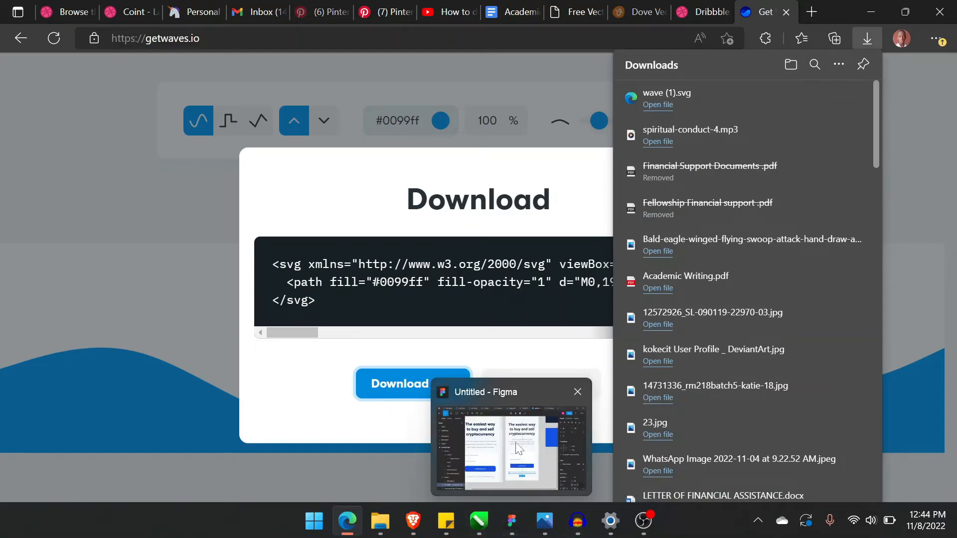
Step: Switch back to Figma, find the Blobs plugin with the search term "blo" and launch it
click(512, 521)
scroll(364, 299, down, 3)
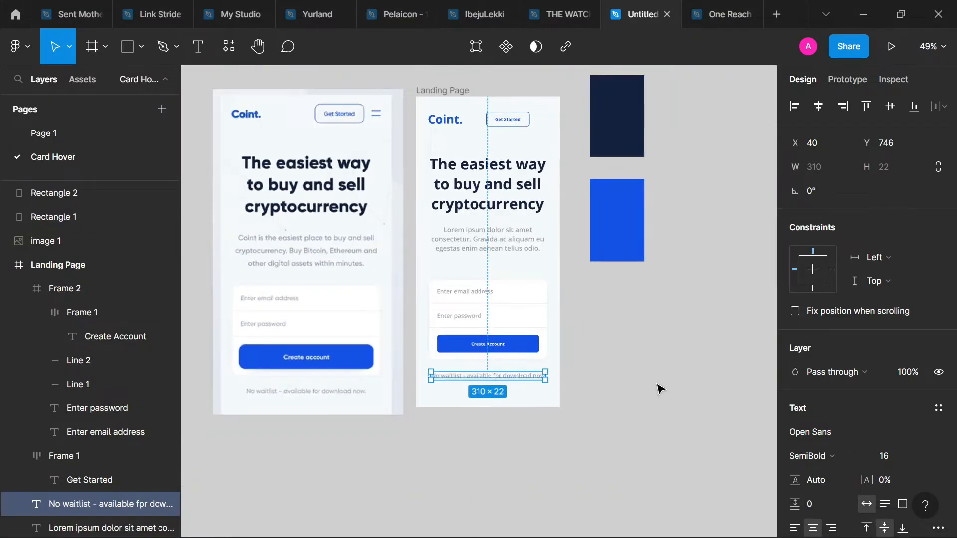
click(660, 389)
key(ctrl+slash)
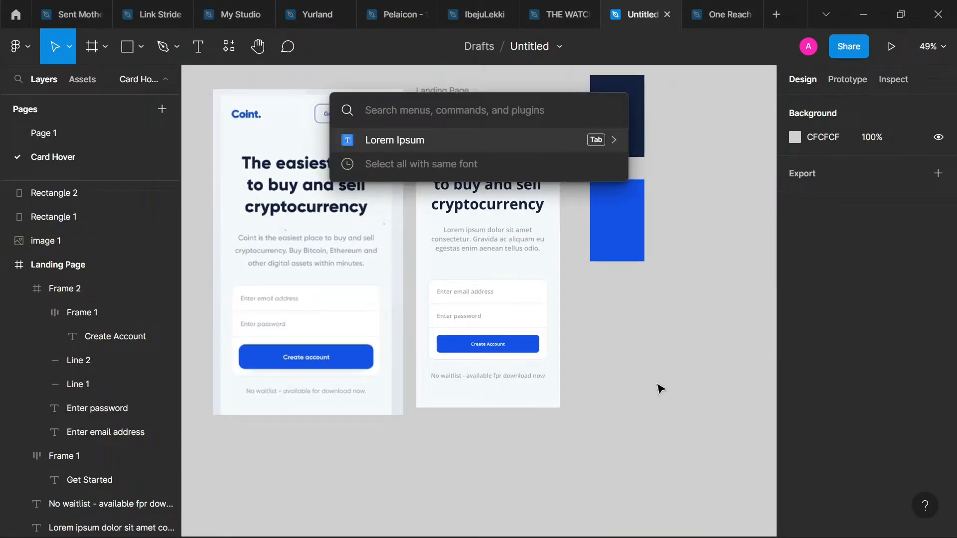
text(blo)
key(Escape)
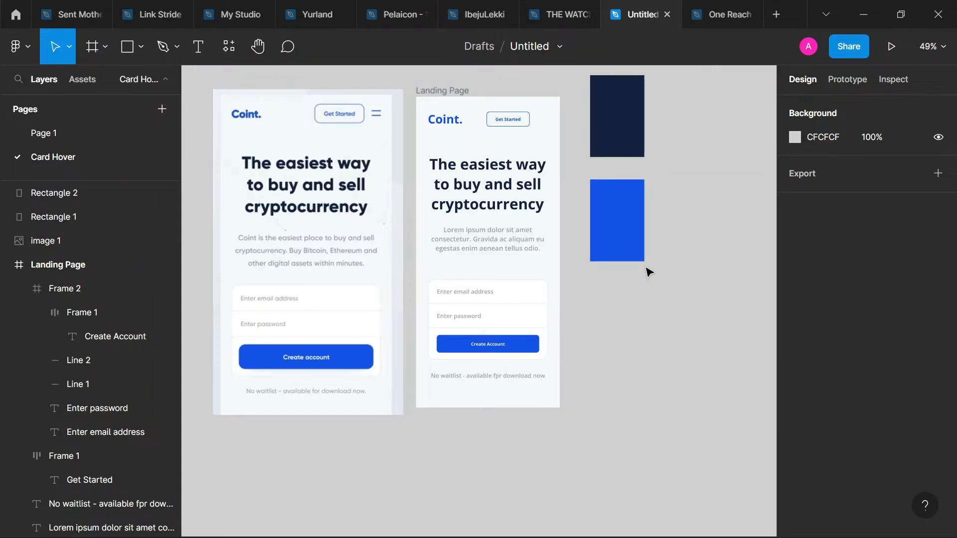
scroll(632, 347, up, 1)
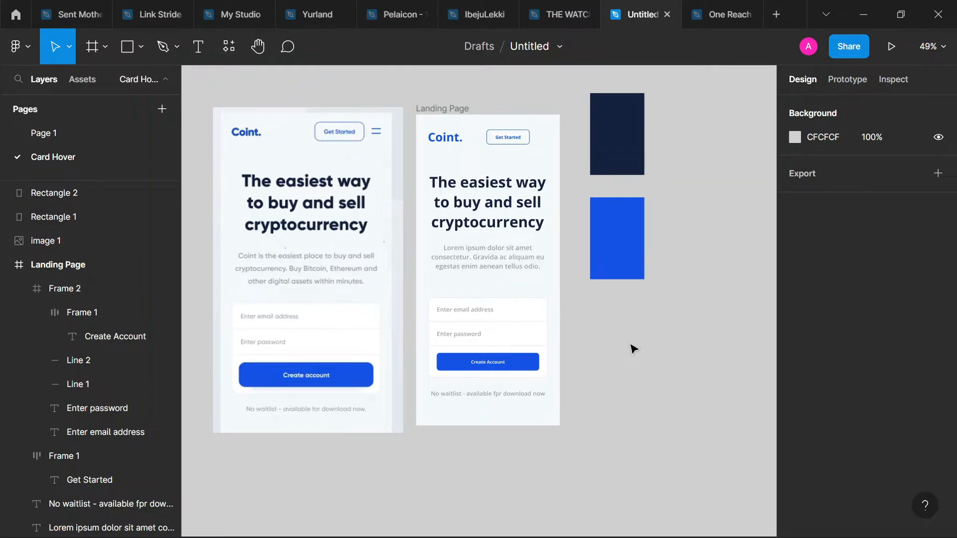
scroll(633, 348, down, 2)
scroll(632, 348, up, 6)
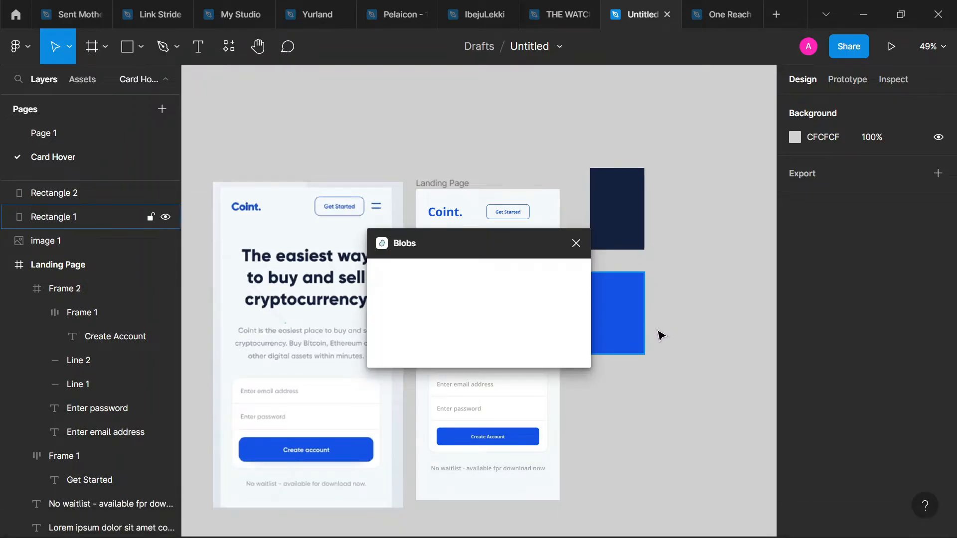
Step: Generate a blob with slightly lower complexity and higher uniqueness, insert it and close the Blobs plugin
scroll(660, 335, down, 1)
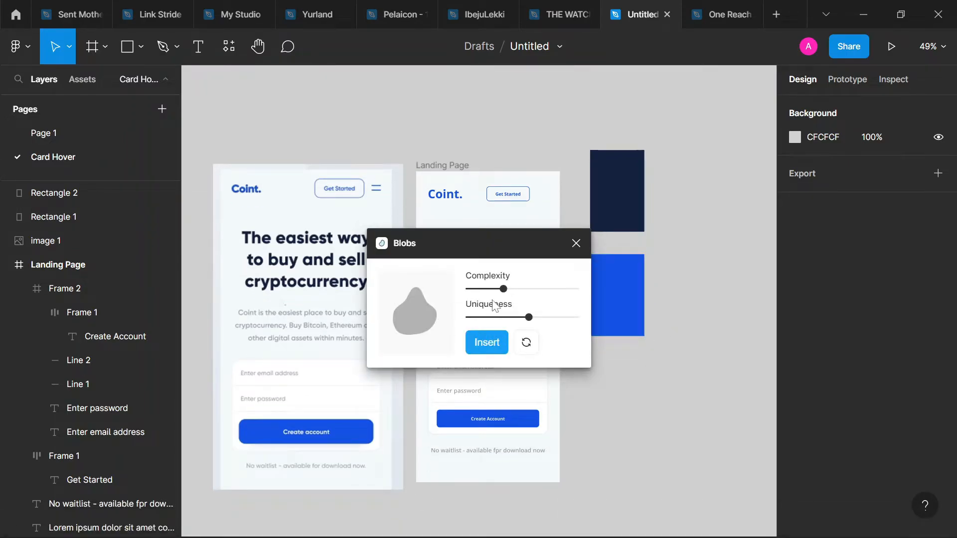
drag(503, 290, 488, 289)
mouse_move(528, 317)
mouse_down()
mouse_move(515, 317)
mouse_move(528, 318)
mouse_up()
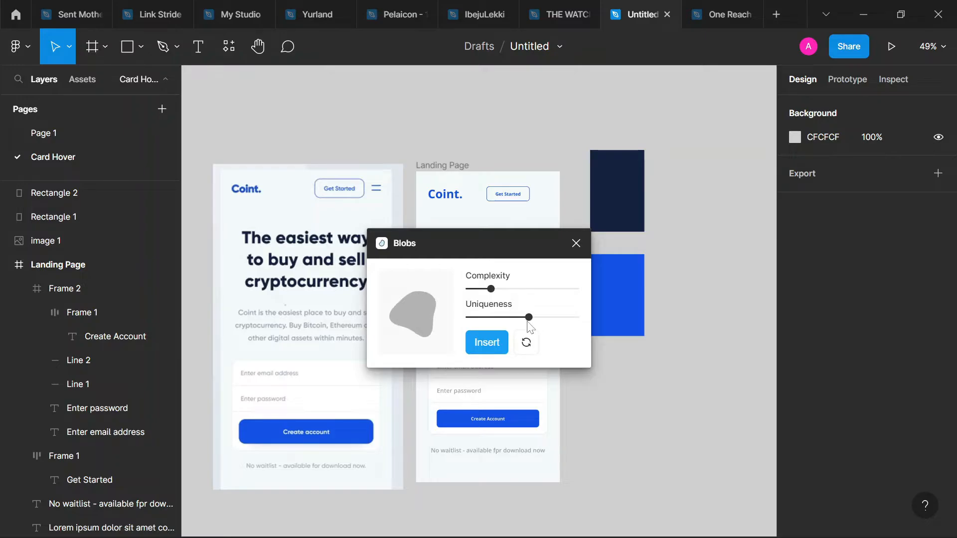
click(476, 289)
click(491, 289)
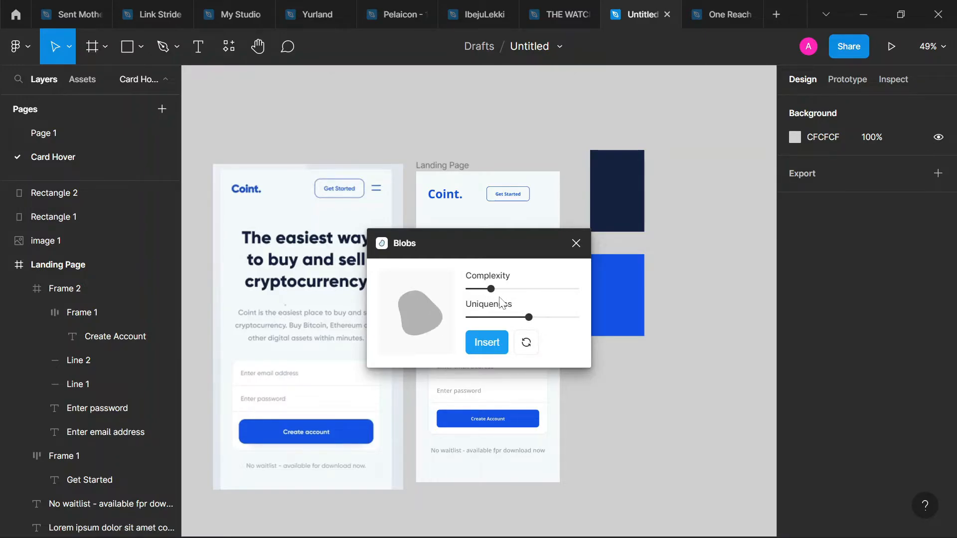
drag(529, 317, 541, 317)
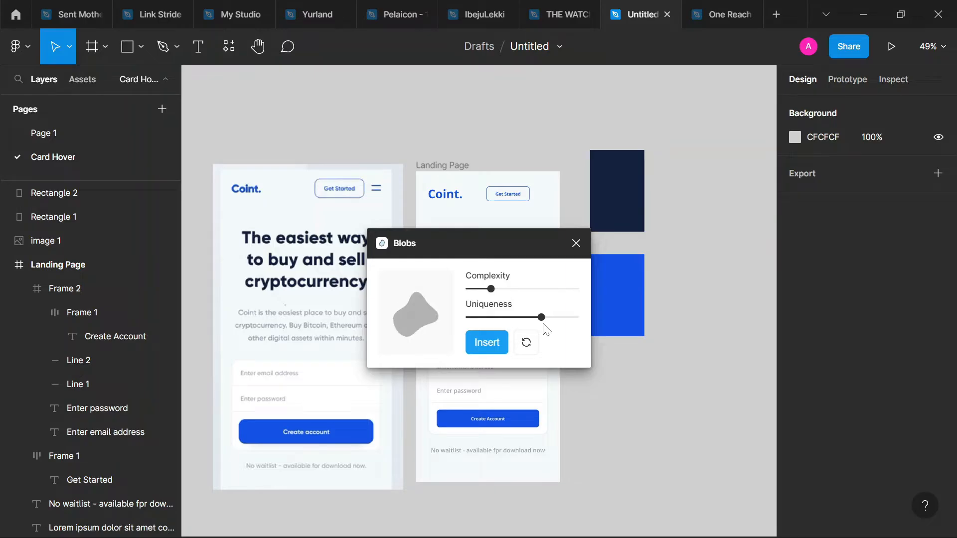
click(496, 349)
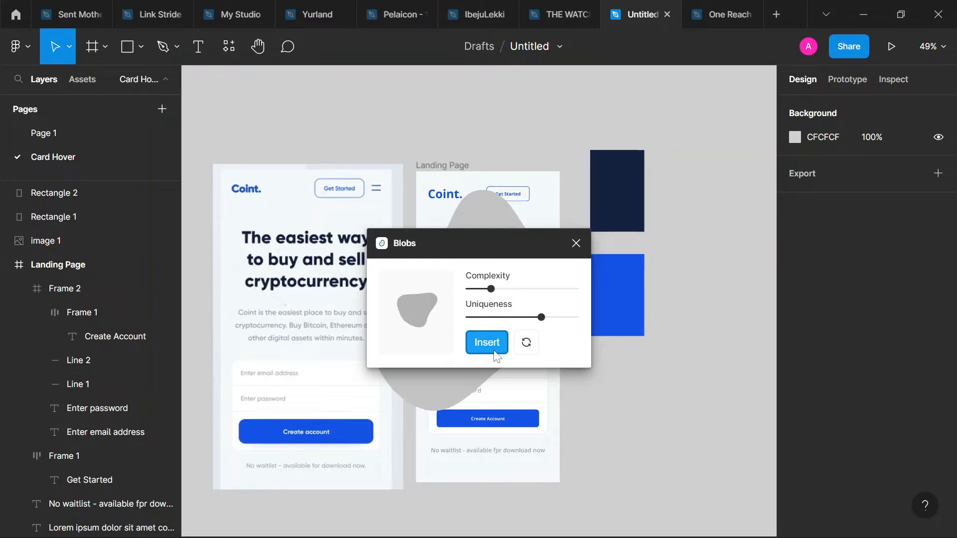
click(578, 246)
Step: Place the grey blob over the lower part of the Landing Page frame at X 0, Y 268, scaled to 769 × 762
drag(471, 389, 530, 492)
drag(548, 421, 476, 436)
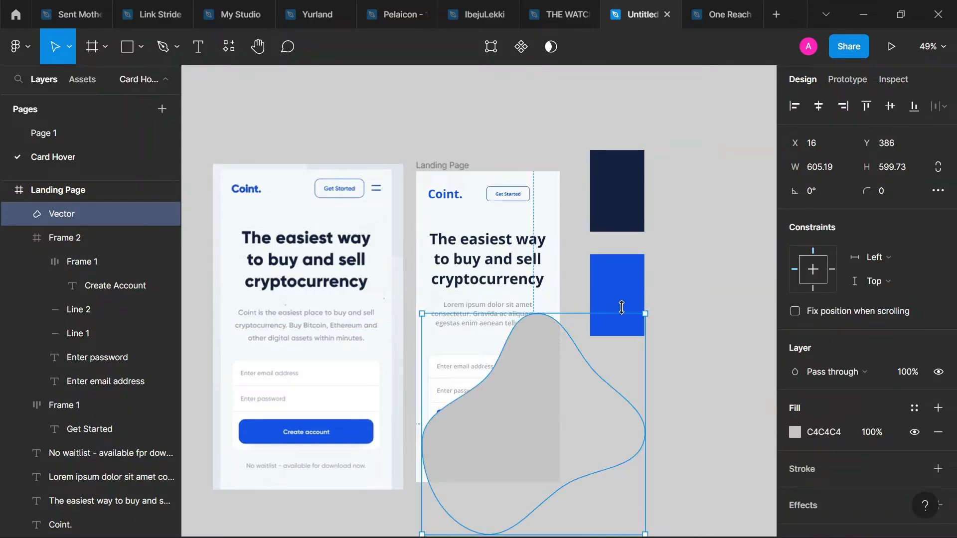
drag(646, 314, 742, 218)
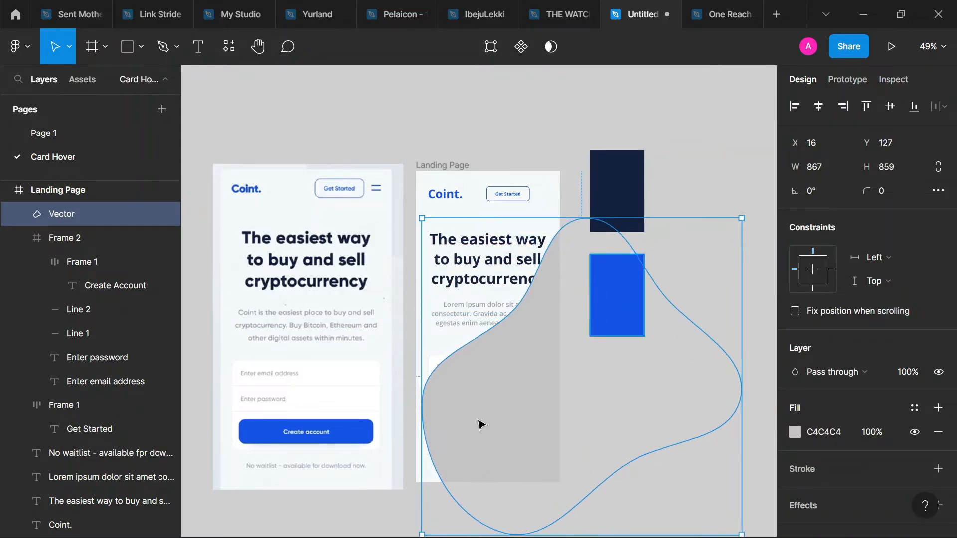
drag(488, 426, 479, 431)
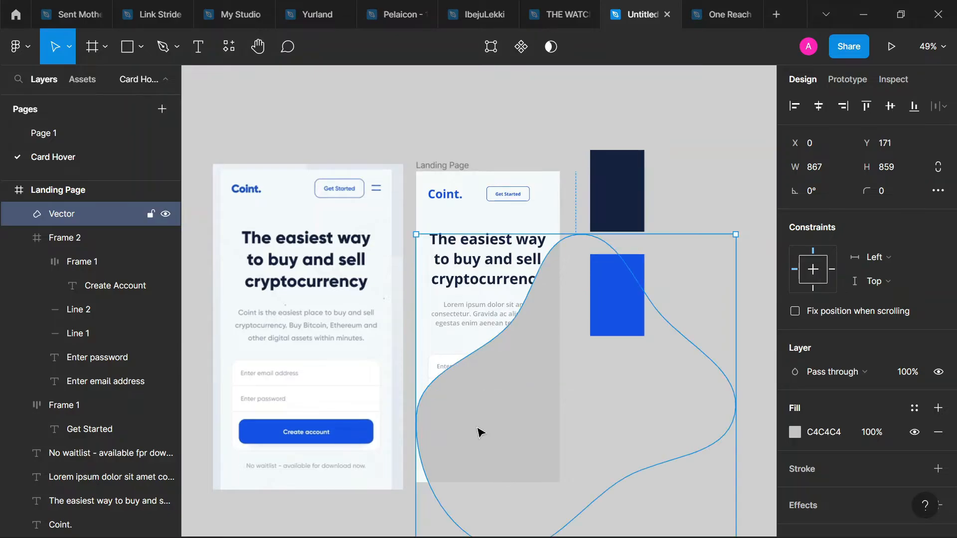
drag(737, 233, 696, 309)
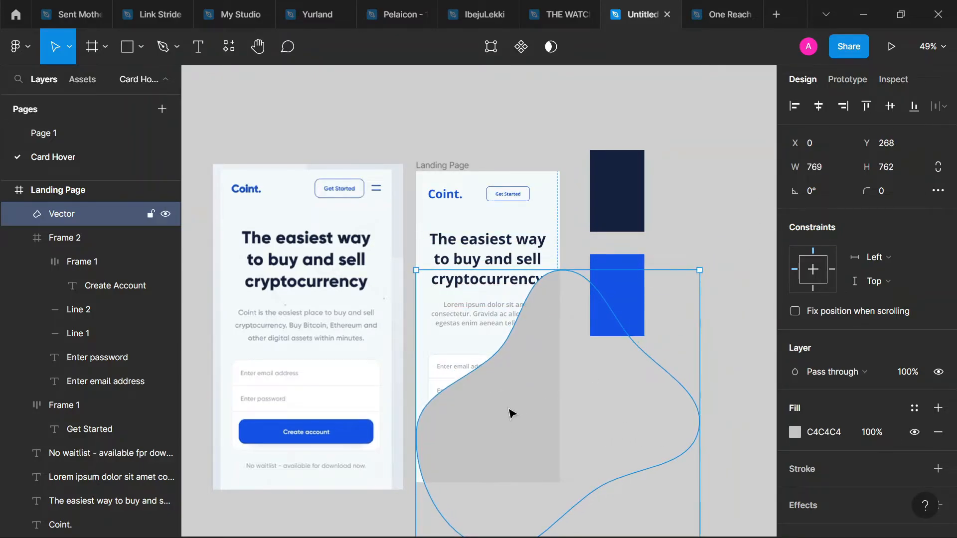
Step: Send the blob behind all page content and fill it with the blue 1552EF sampled from the blue rectangle
key(ctrl+shift+bracketleft)
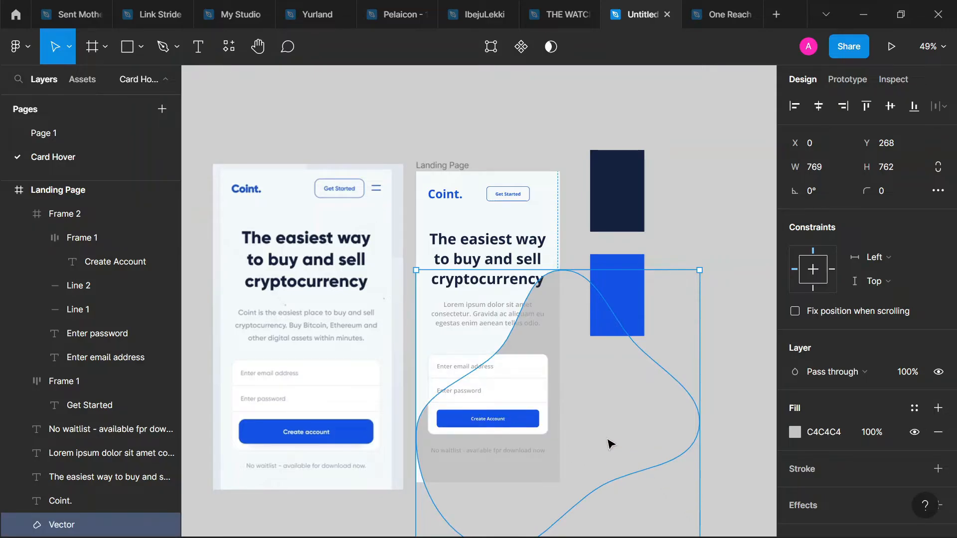
scroll(604, 439, down, 3)
scroll(497, 365, up, 3)
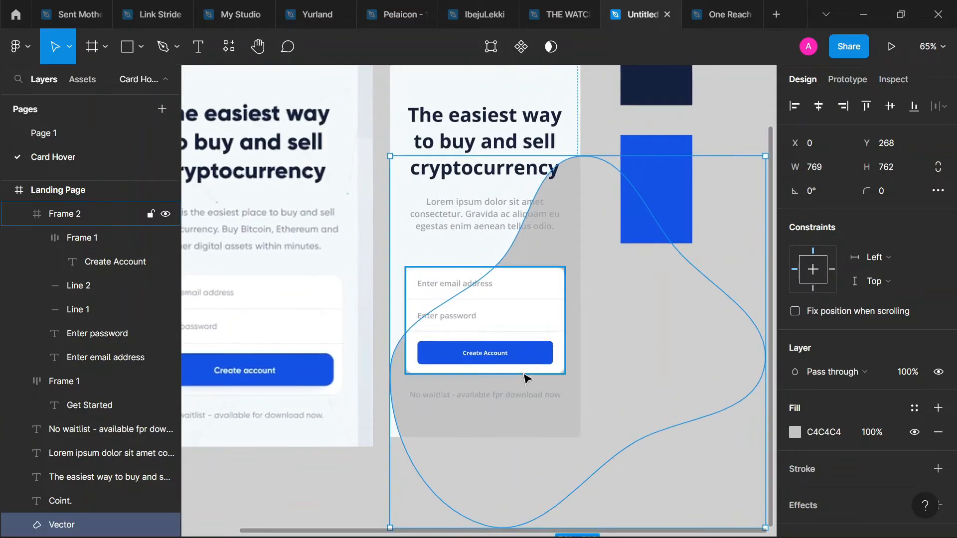
key(i)
click(690, 142)
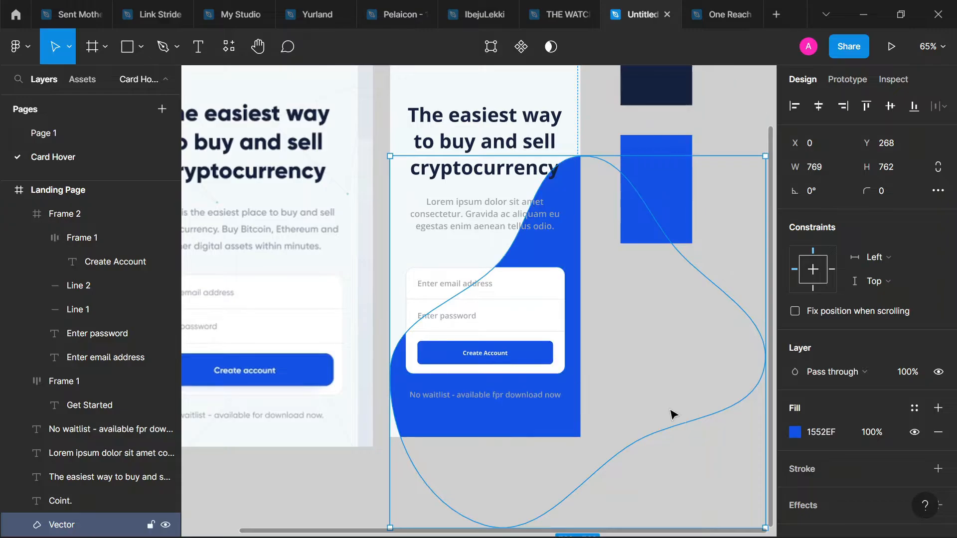
click(687, 455)
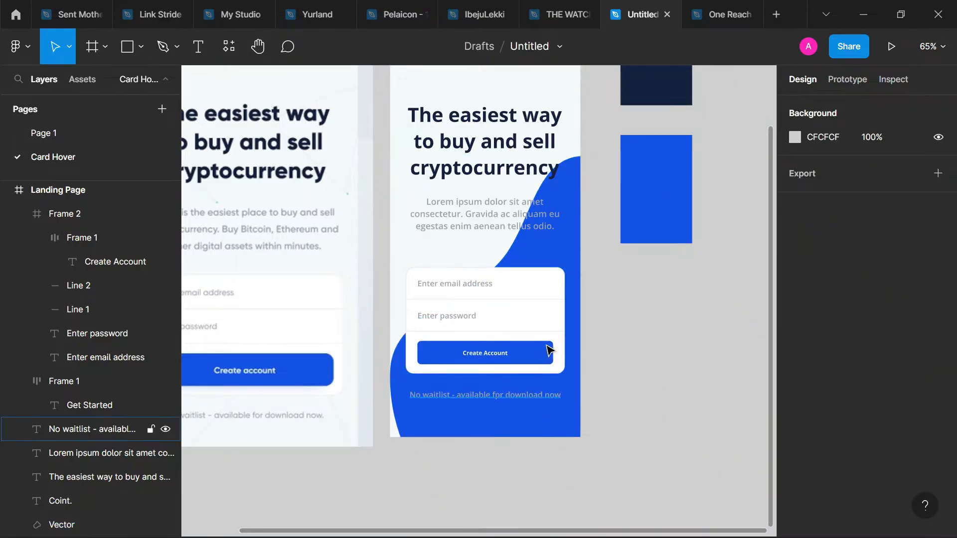
Step: Try 20% and 30% opacity on the blue blob, settling on 20%
click(563, 252)
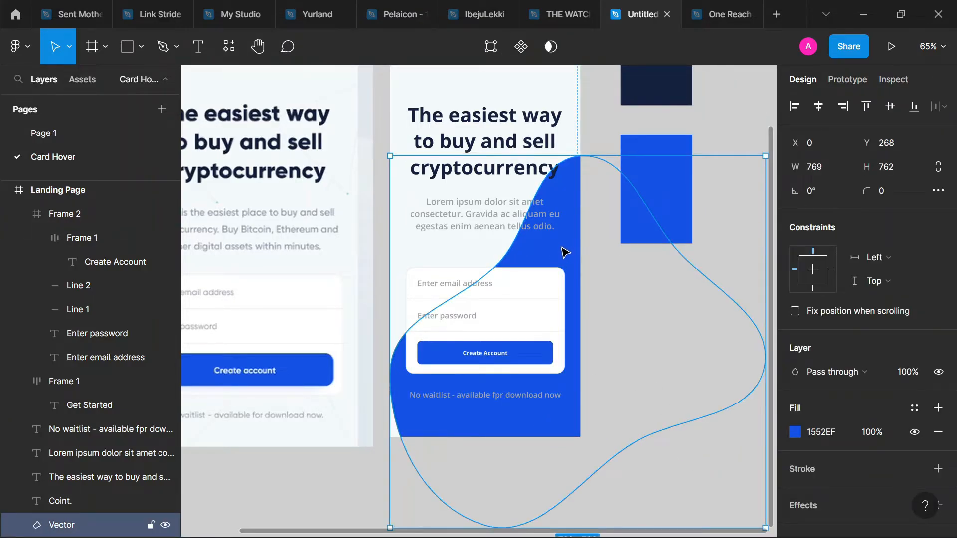
key(2)
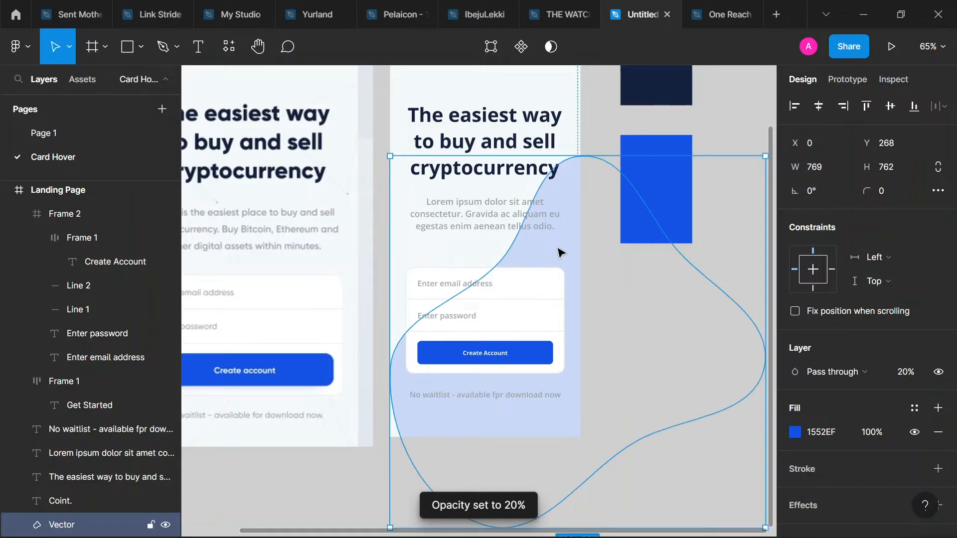
key(3)
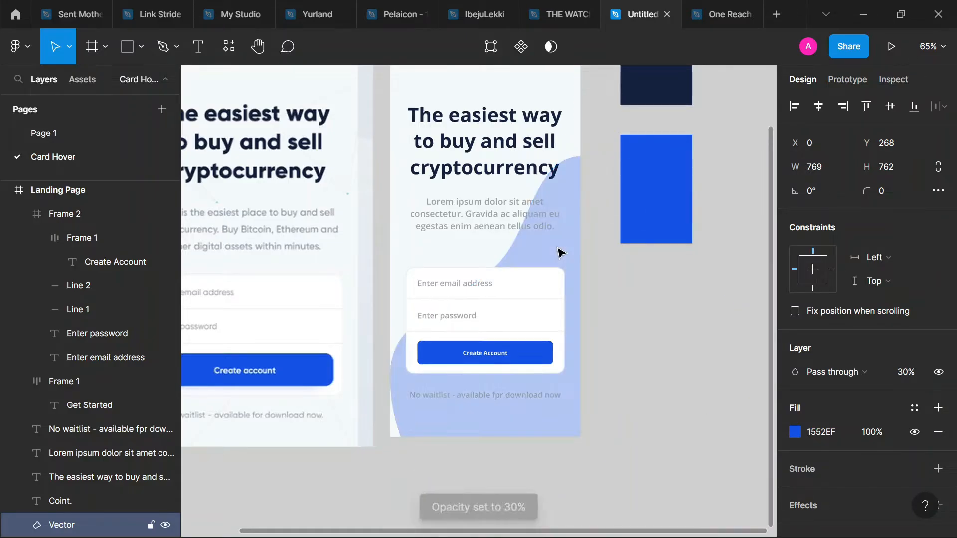
key(2)
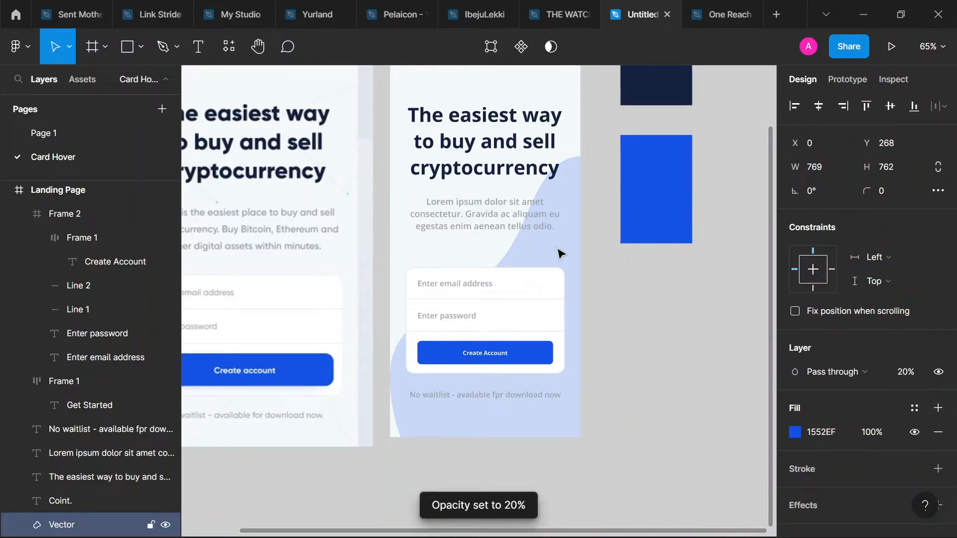
Step: Duplicate the blob and place the copy behind the header in the frame's upper-left corner at X -420, Y -413
scroll(561, 254, down, 3)
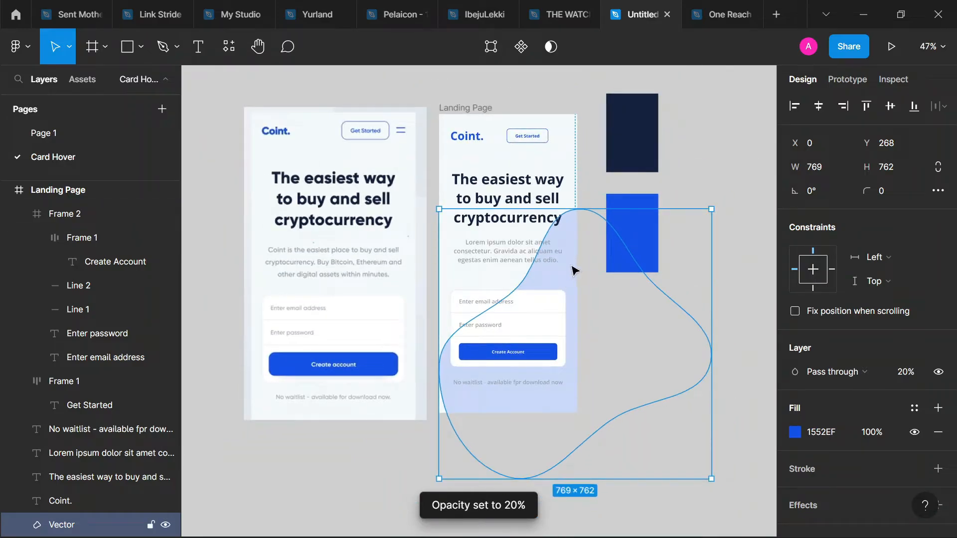
drag(569, 267, 464, 153)
drag(487, 257, 462, 150)
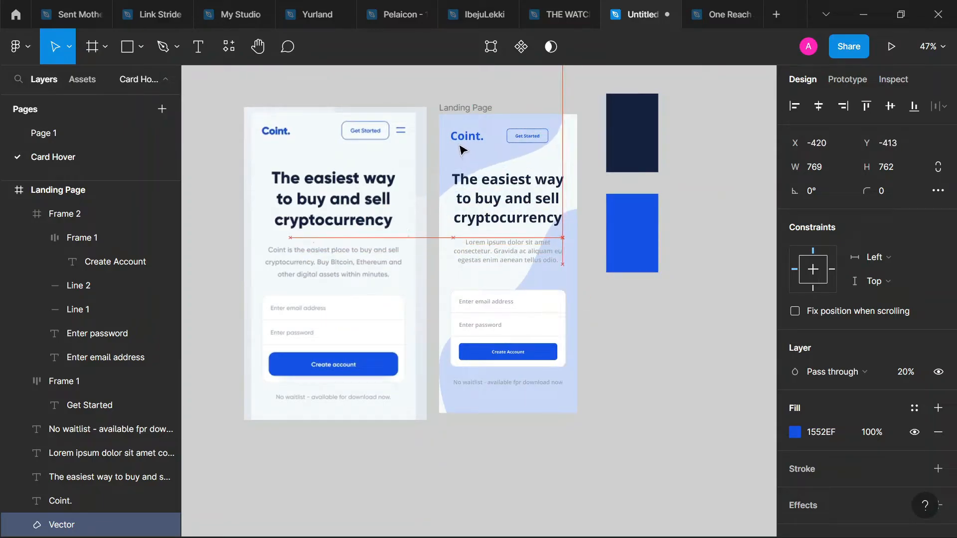
click(637, 374)
scroll(638, 374, up, 2)
Step: Shift the lower blob down and right to X 32, Y 349
click(515, 384)
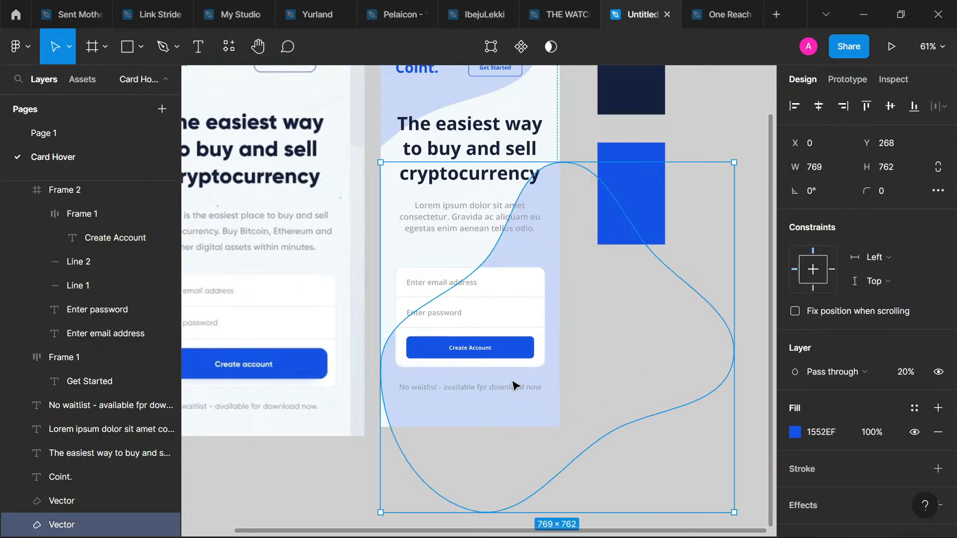
drag(550, 266, 553, 278)
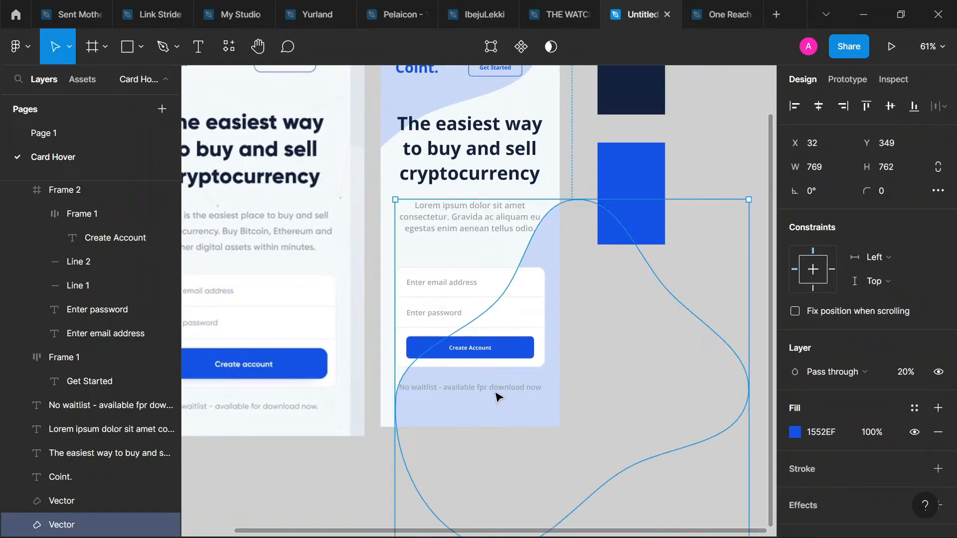
click(496, 396)
key(Escape)
Step: Move the header blob to X -435 and set the opacity of both blobs to 10%
scroll(575, 308, up, 2)
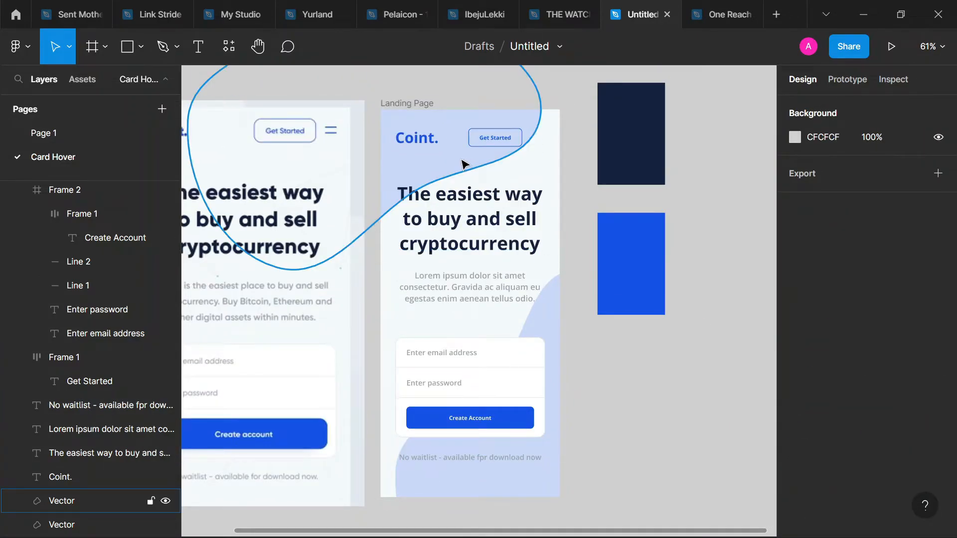
click(464, 164)
key(1)
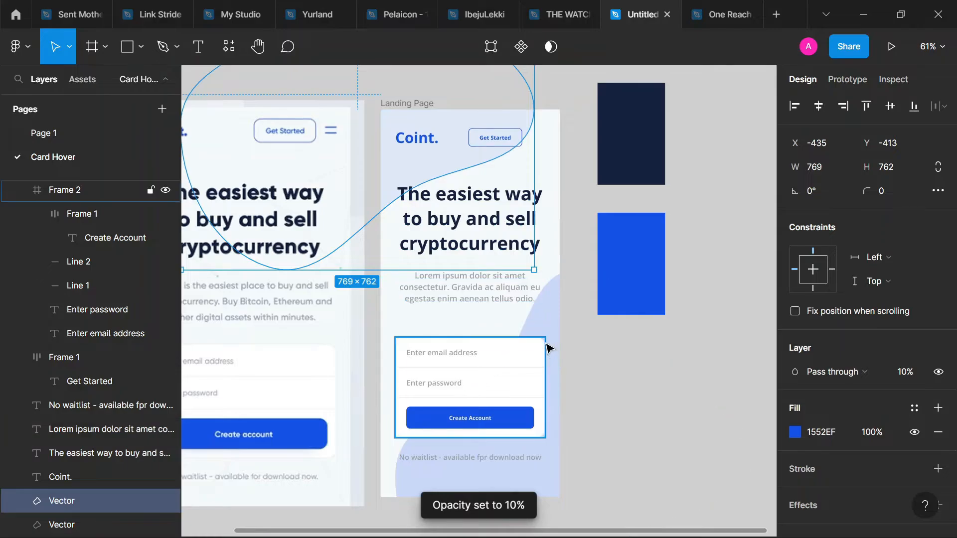
click(547, 344)
click(548, 321)
key(1)
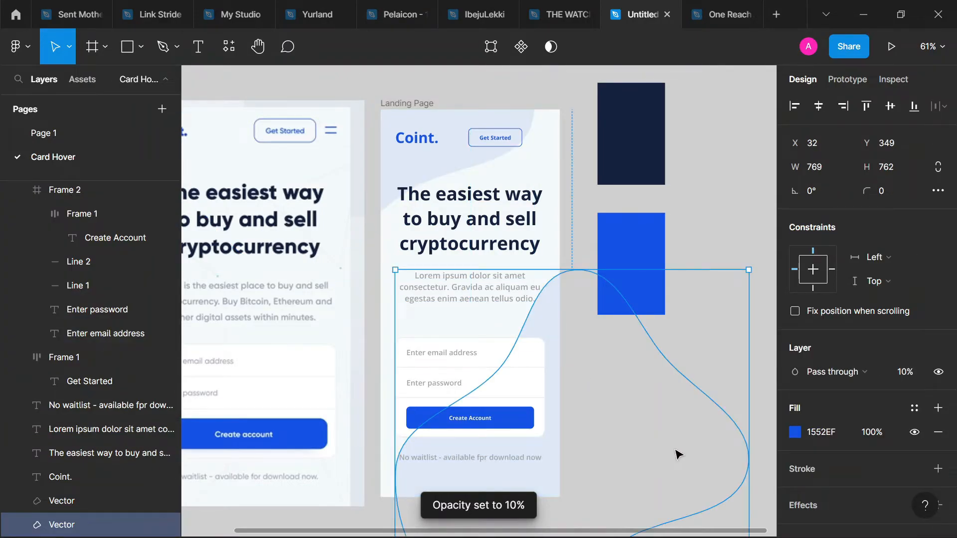
key(Escape)
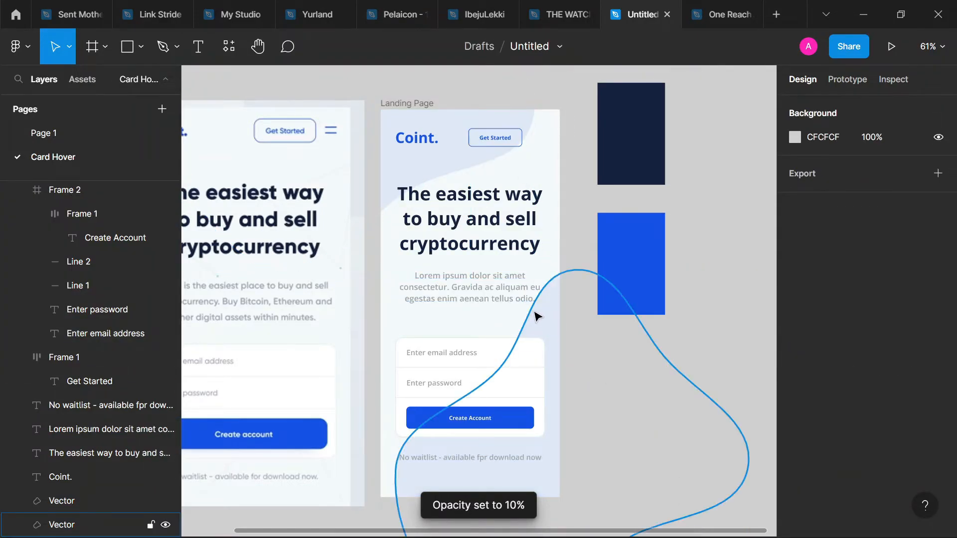
Step: Reposition the lower blob behind the sign-up form at X -12, Y 317
click(523, 303)
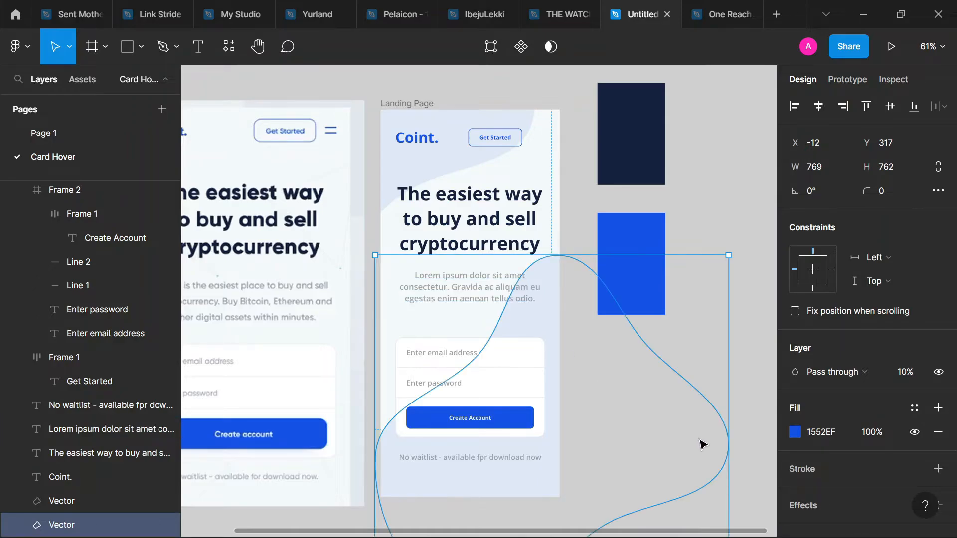
key(Escape)
scroll(553, 492, down, 3)
ctrl+scroll(475, 425, up, 5)
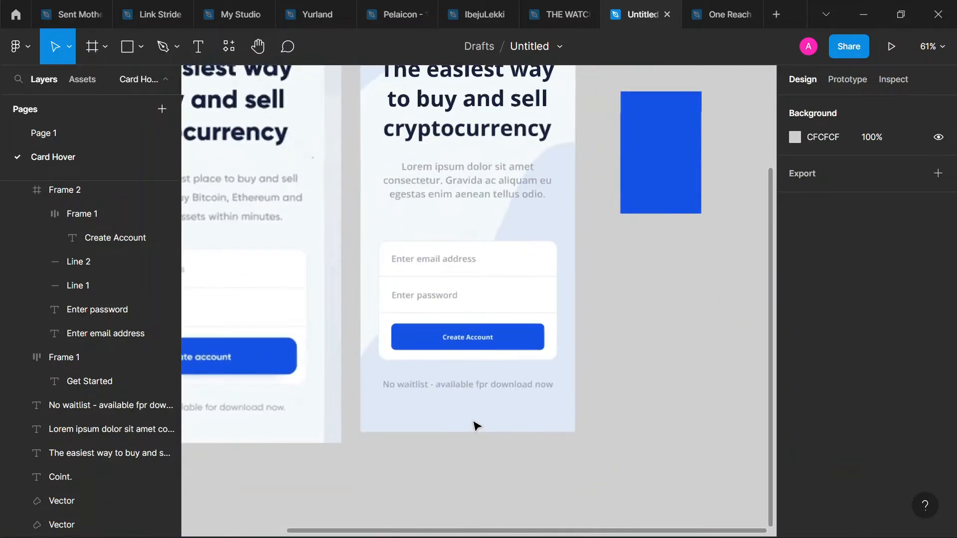
ctrl+scroll(471, 408, down, 5)
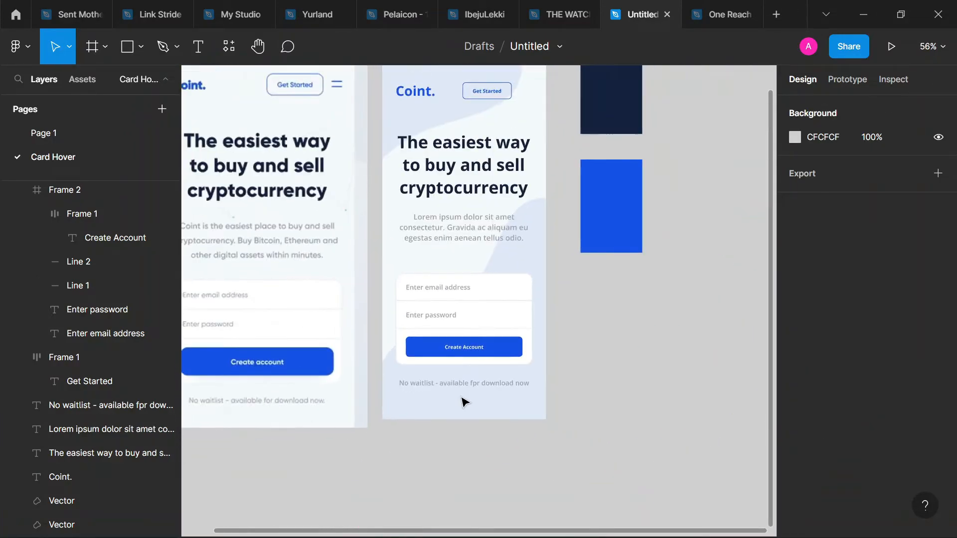
Step: Draw a 12 × 12 circle centred between the intro paragraph and the sign-up form at X 189, Y 452
scroll(463, 402, up, 1)
ctrl+scroll(464, 402, up, 3)
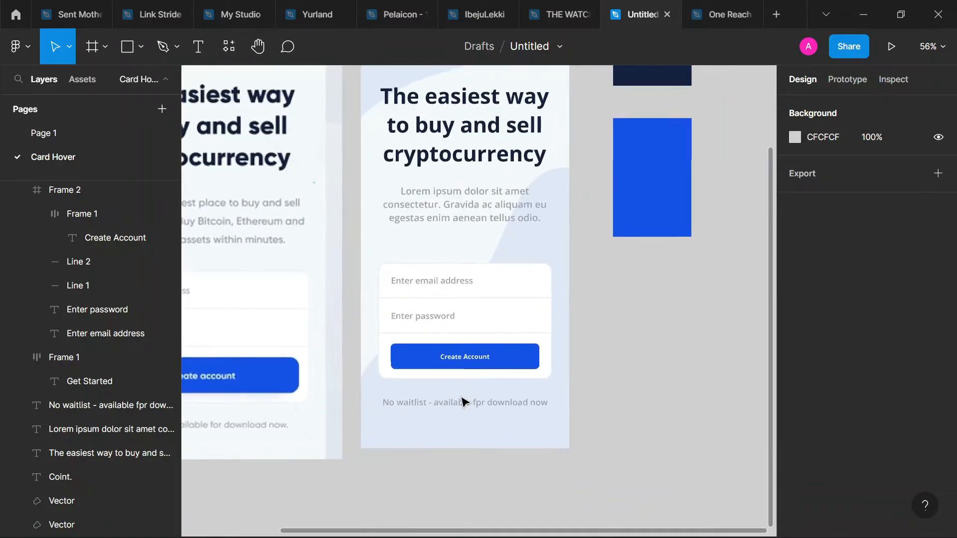
ctrl+scroll(463, 401, up, 2)
scroll(459, 299, up, 2)
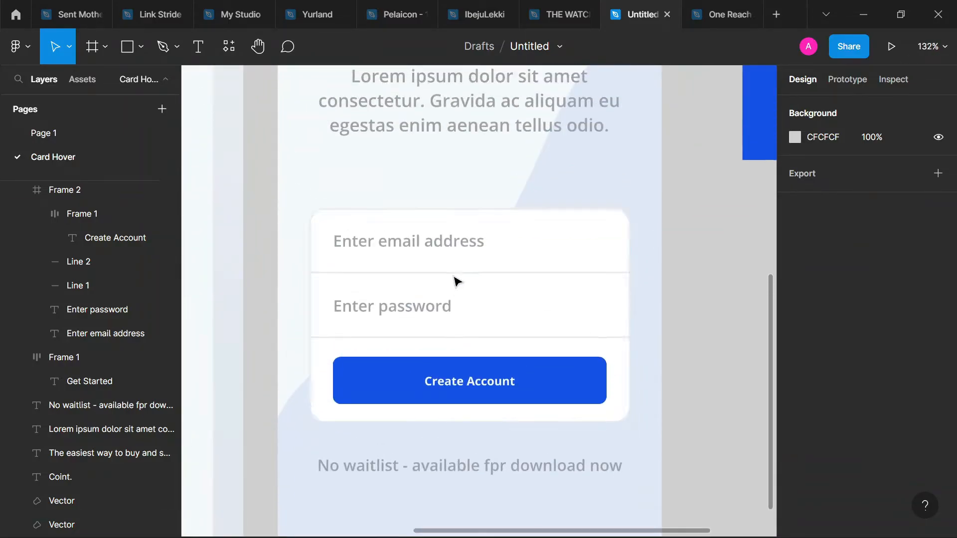
ctrl+scroll(461, 210, up, 1)
key(o)
ctrl+scroll(454, 188, up, 6)
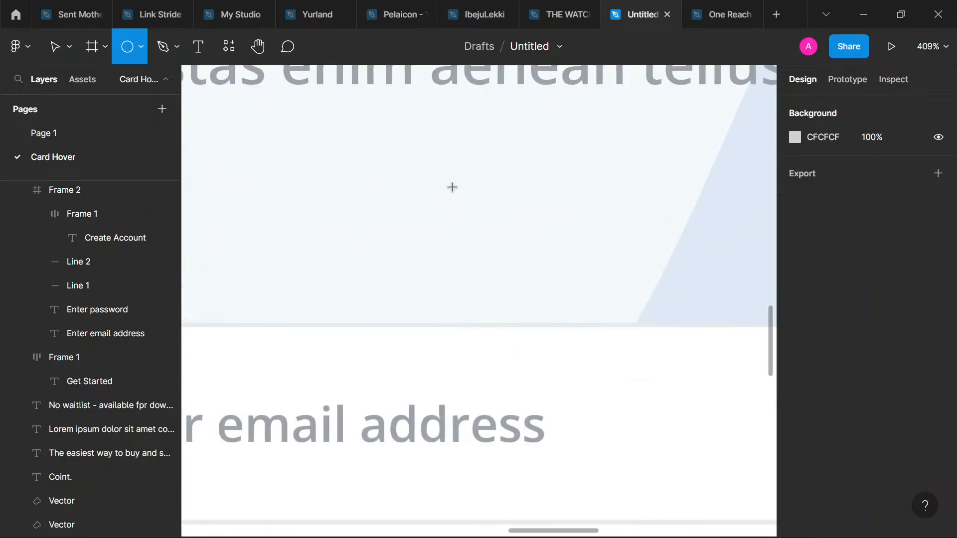
mouse_move(449, 187)
mouse_down()
mouse_move(500, 238)
mouse_move(491, 230)
mouse_up()
ctrl+scroll(486, 230, down, 6)
key(shift+Right)
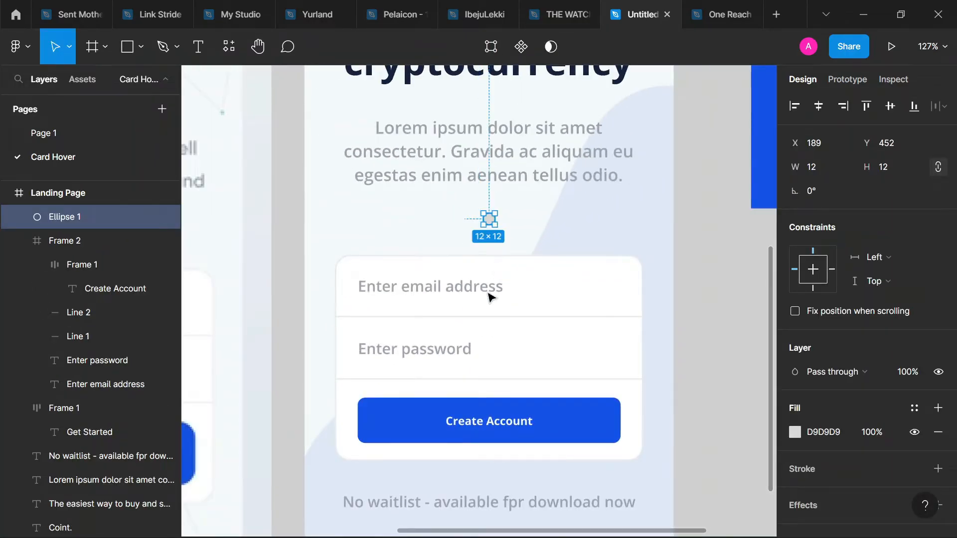
Step: Fill the small circle with the Create Account button's blue 1552EF and keep it positioned at Y 452
key(i)
click(578, 415)
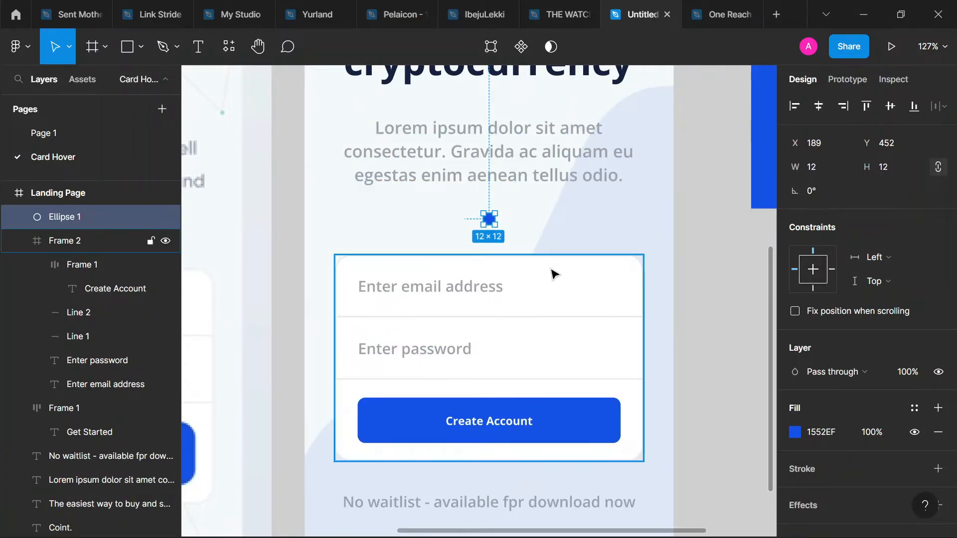
key(Up)
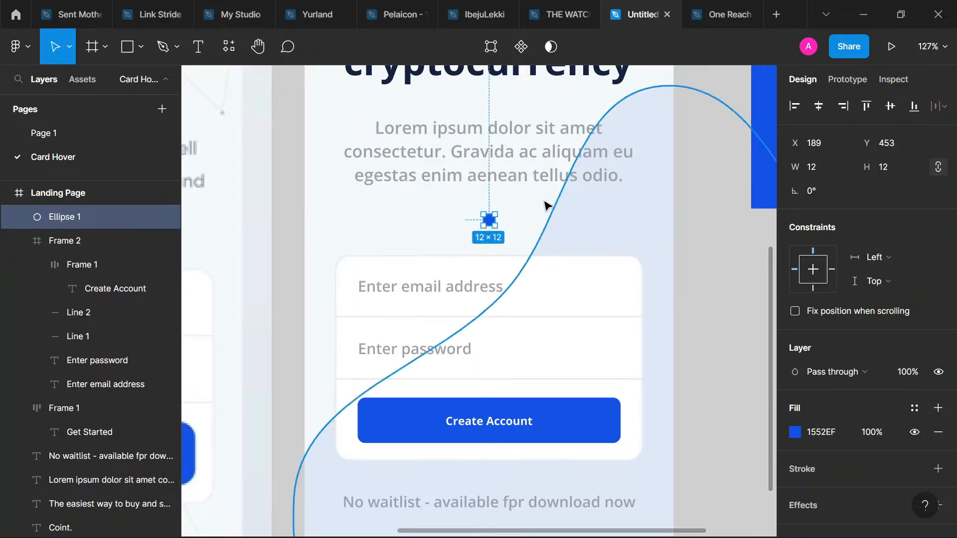
key(Up)
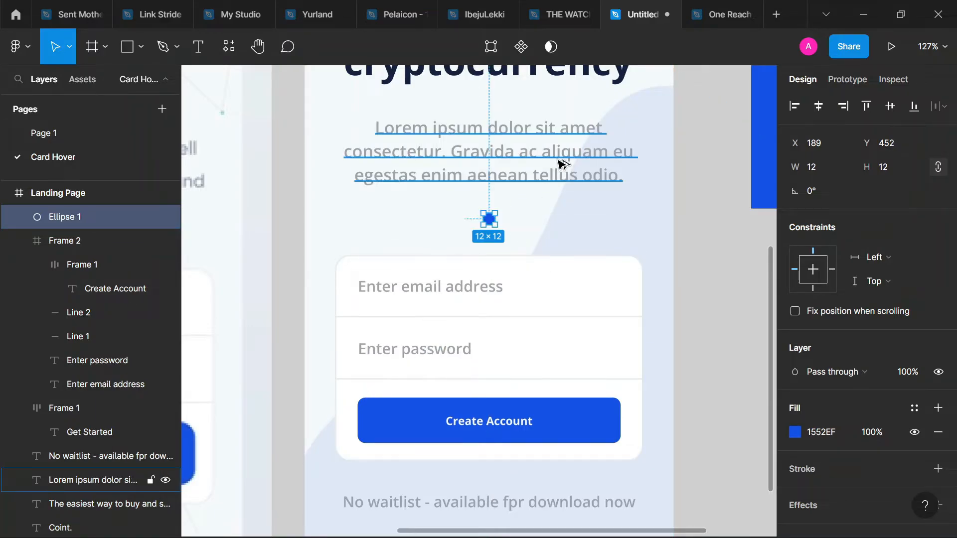
Step: Nudge the small blue circle down to Y 454, between the intro paragraph and the sign-up form
key(alt)
key(Down)
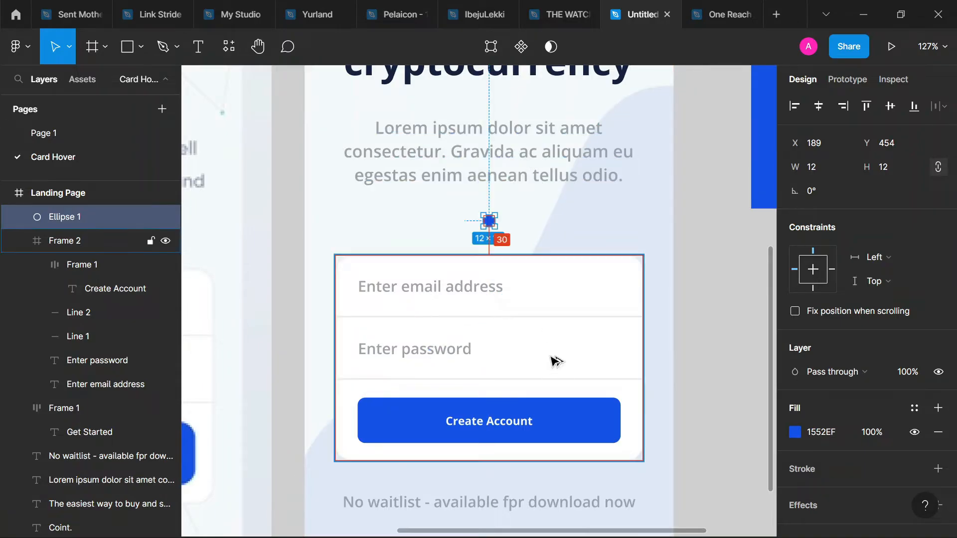
click(690, 332)
Step: Delete the dark navy and blue colour swatch rectangles beside the Landing Page frame
scroll(620, 340, down, 3)
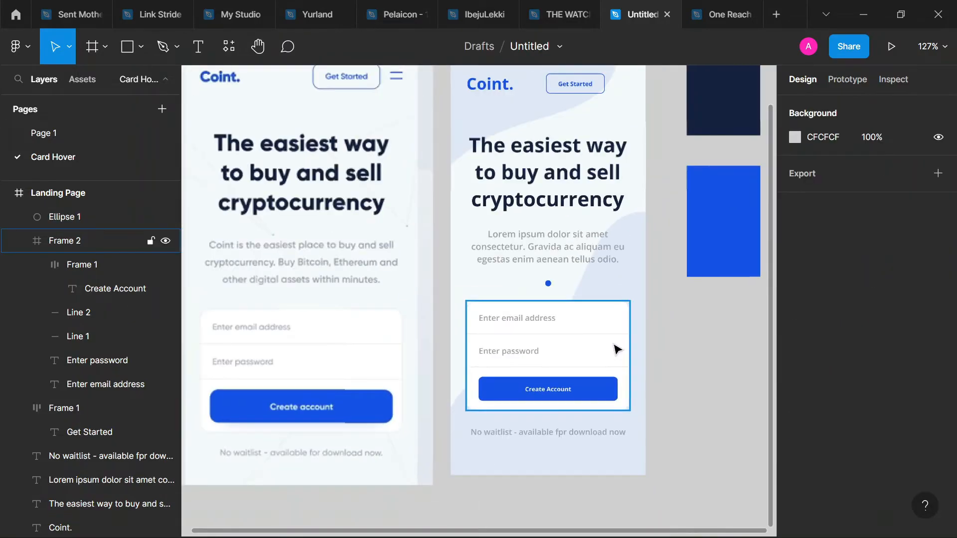
scroll(622, 340, right, 3)
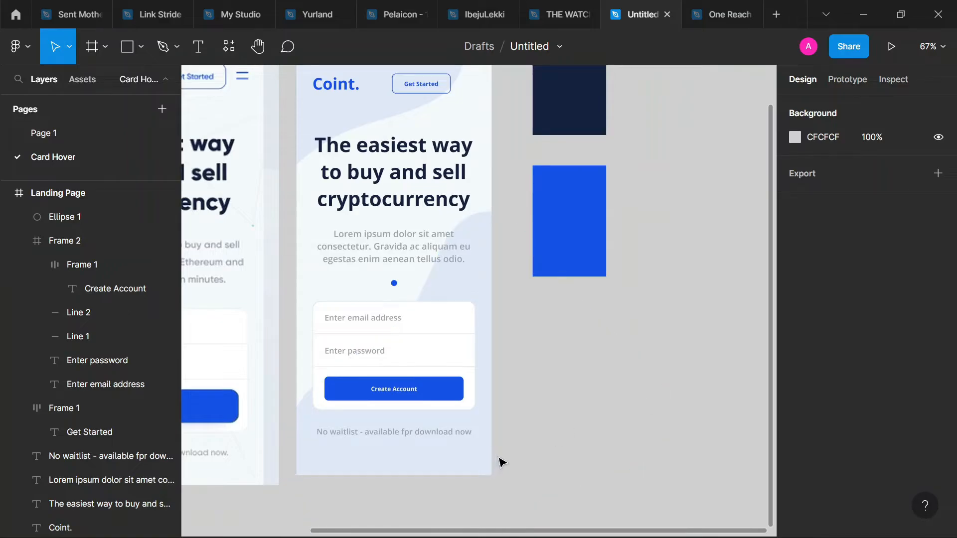
scroll(382, 469, up, 3)
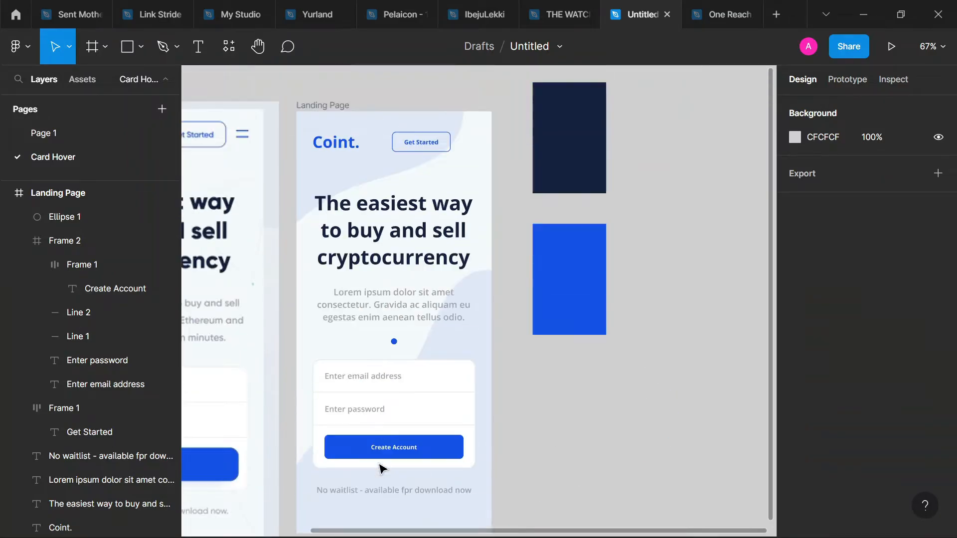
click(563, 176)
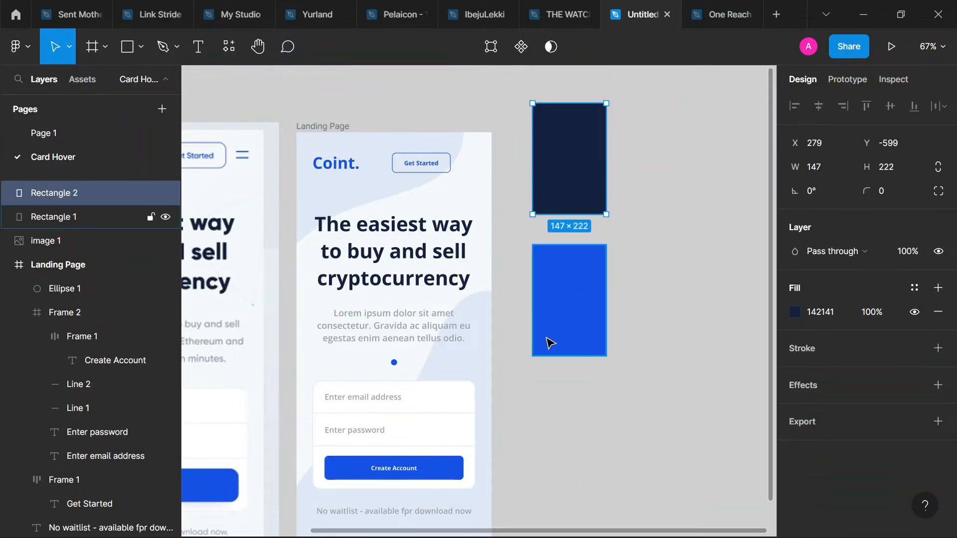
shift+click(550, 342)
key(Delete)
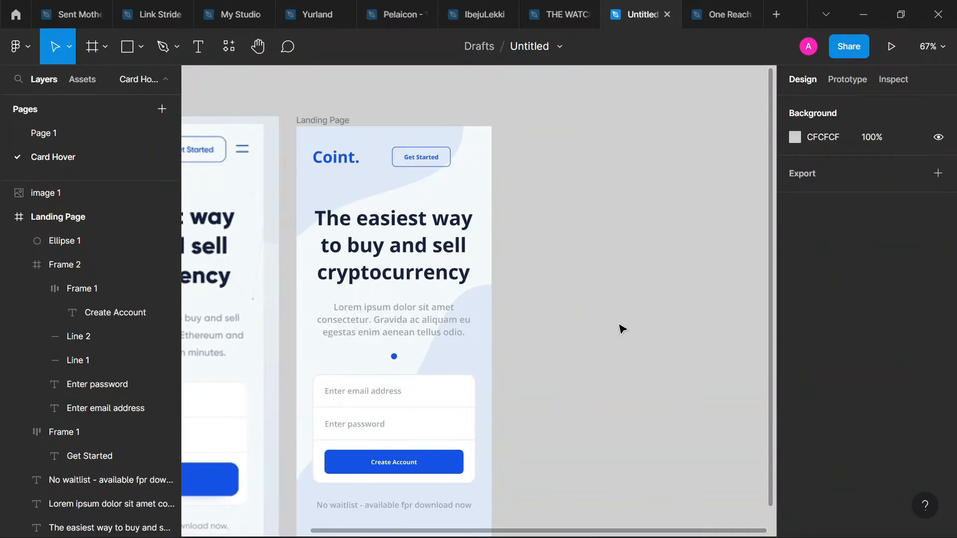
Step: Switch to the Pelaicon icon file and look through the Light Outline set for menu and close icons
scroll(622, 327, down, 2)
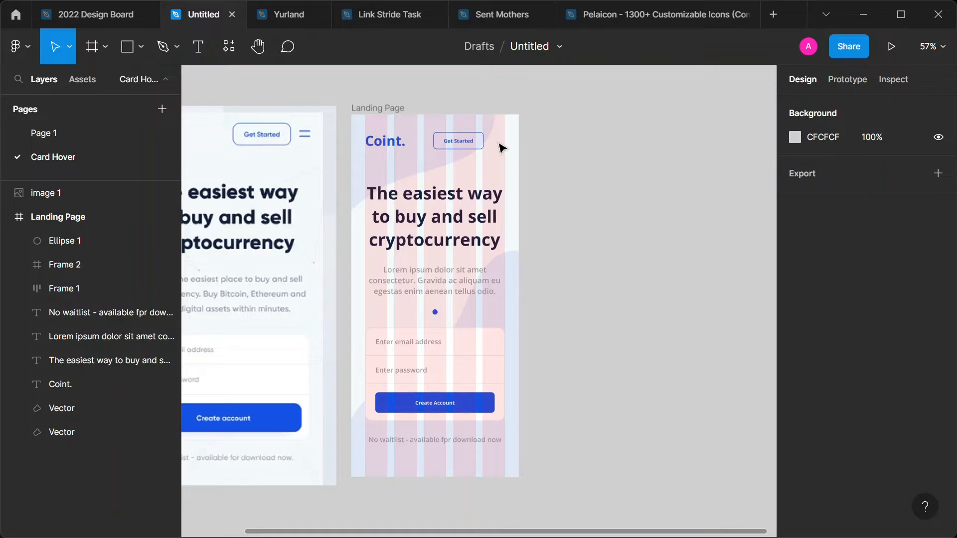
click(626, 15)
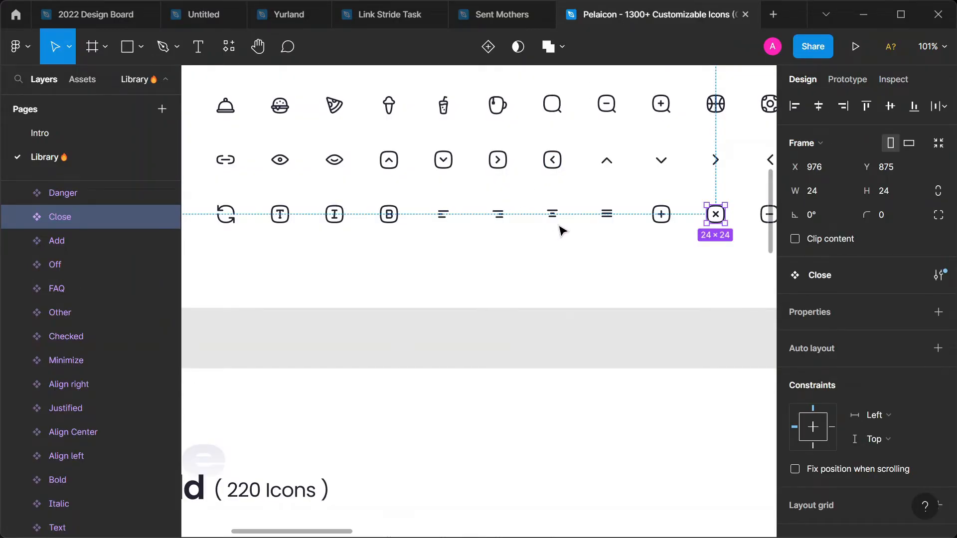
scroll(569, 233, up, 4)
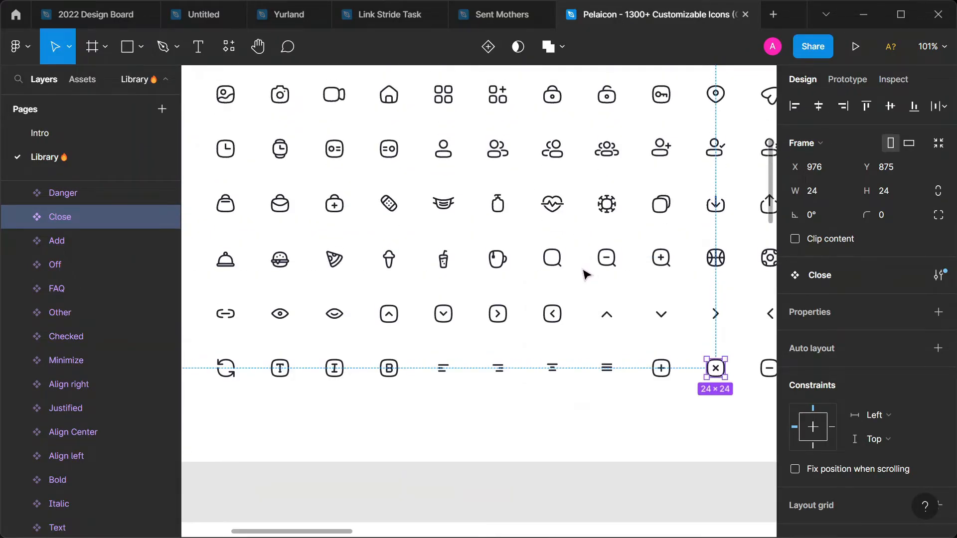
scroll(578, 269, right, 2)
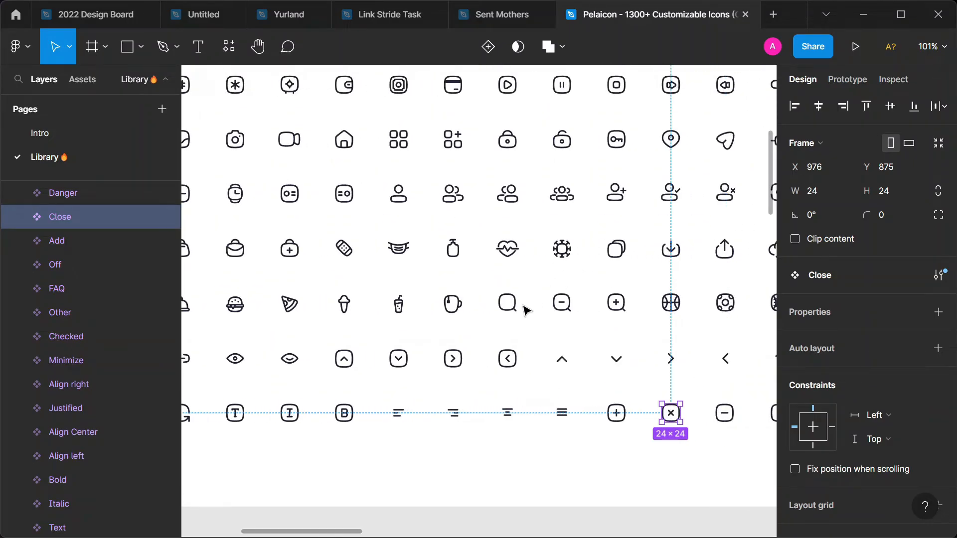
scroll(488, 306, down, 1)
scroll(489, 306, down, 3)
scroll(486, 310, up, 3)
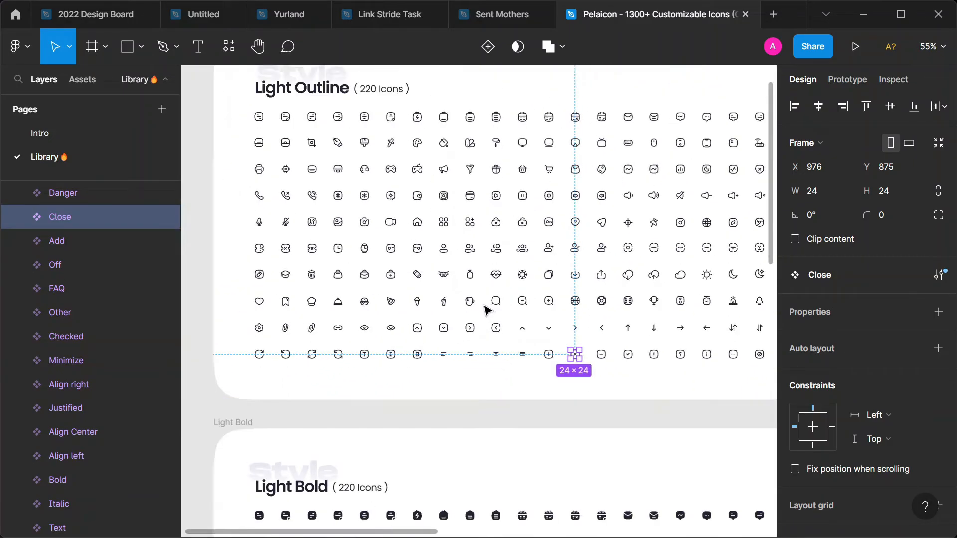
scroll(487, 312, down, 1)
scroll(383, 111, right, 1)
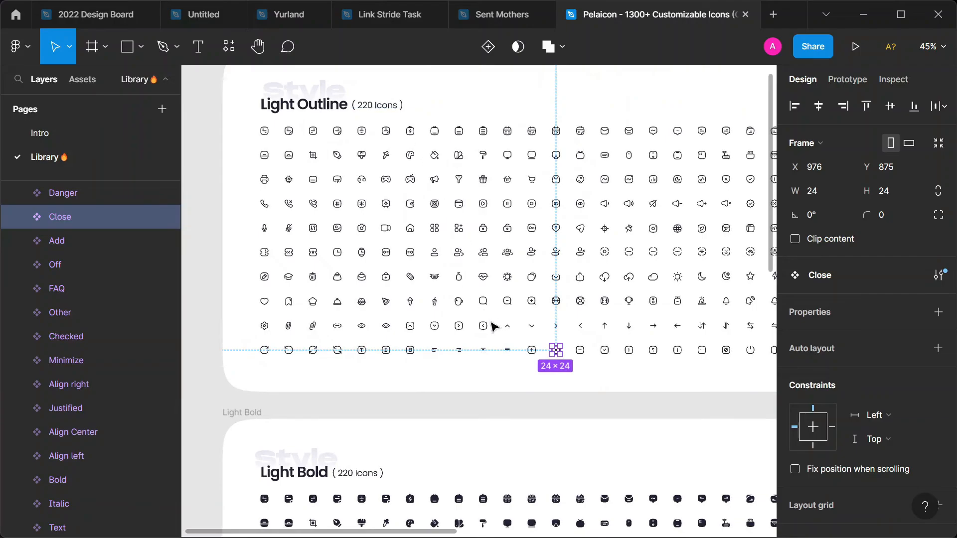
scroll(503, 414, down, 1)
scroll(518, 311, up, 5)
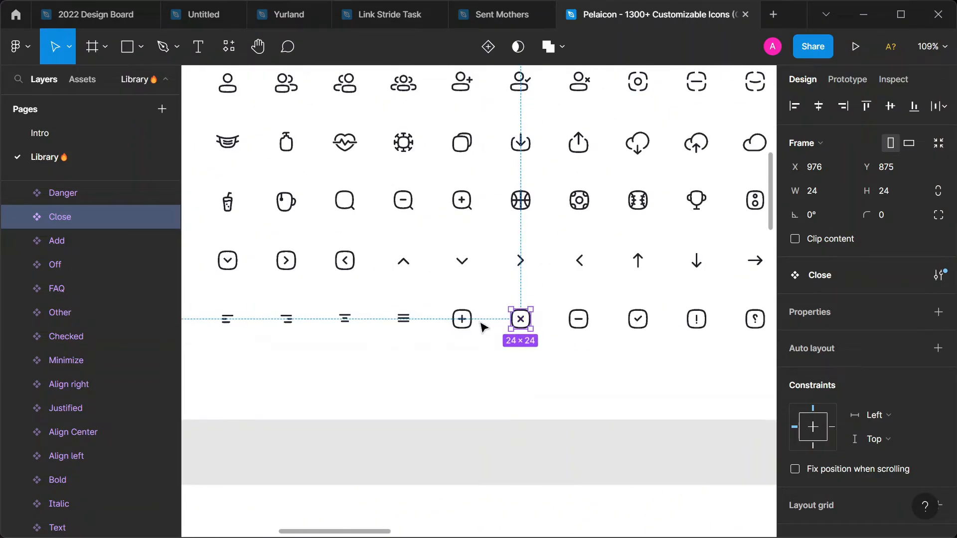
Step: Copy the Justified and Close icons from the Light Outline set into the Untitled file, placing them on the canvas beside the Landing Page frame
click(404, 321)
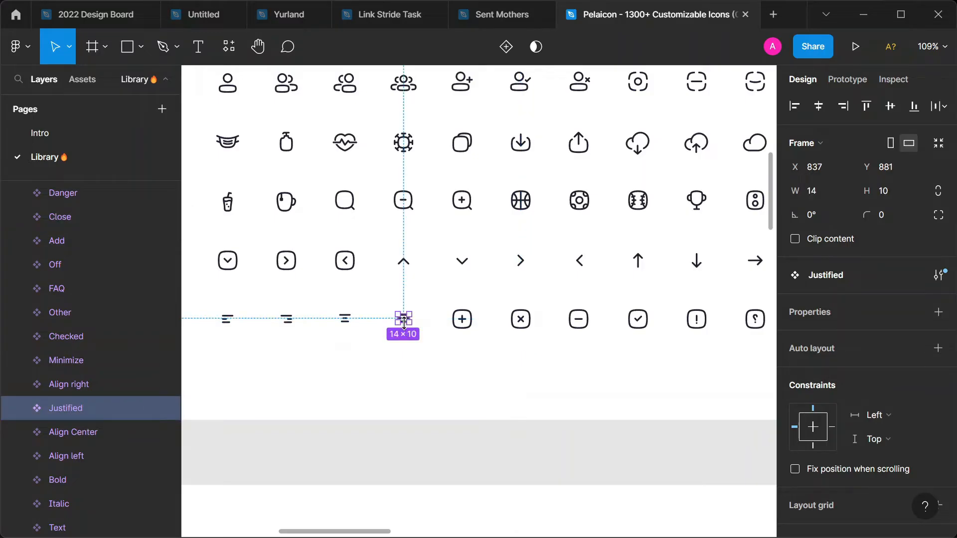
scroll(405, 319, left, 1)
scroll(403, 319, left, 5)
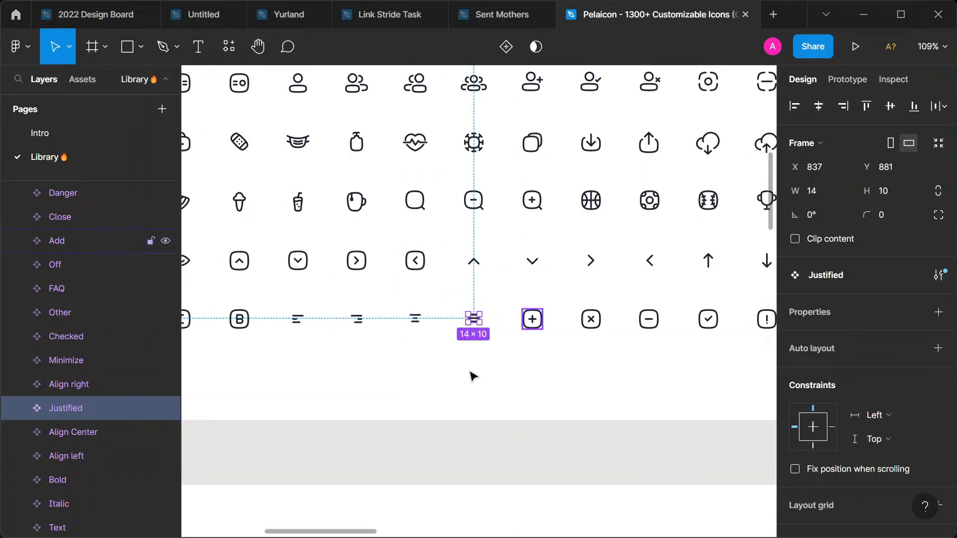
ctrl+scroll(618, 334, up, 4)
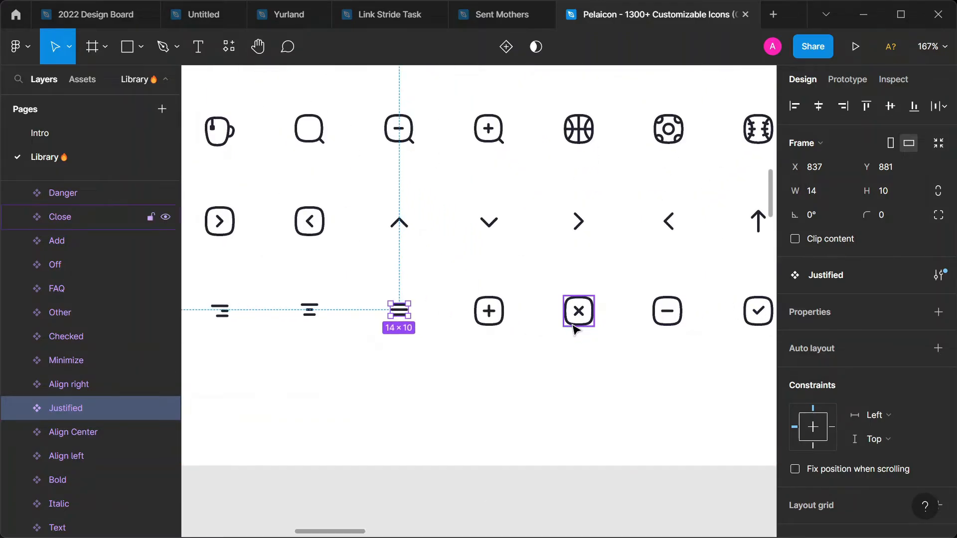
shift+click(577, 325)
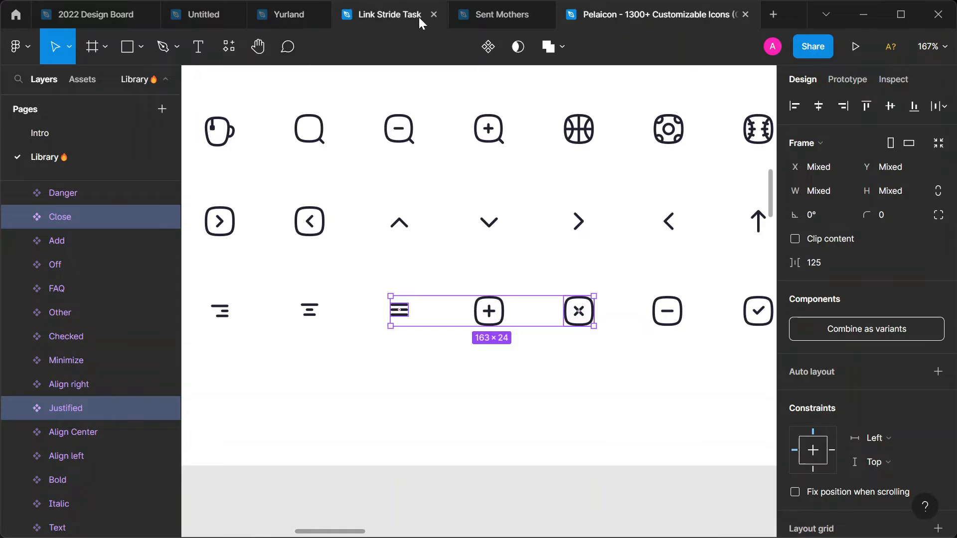
click(197, 17)
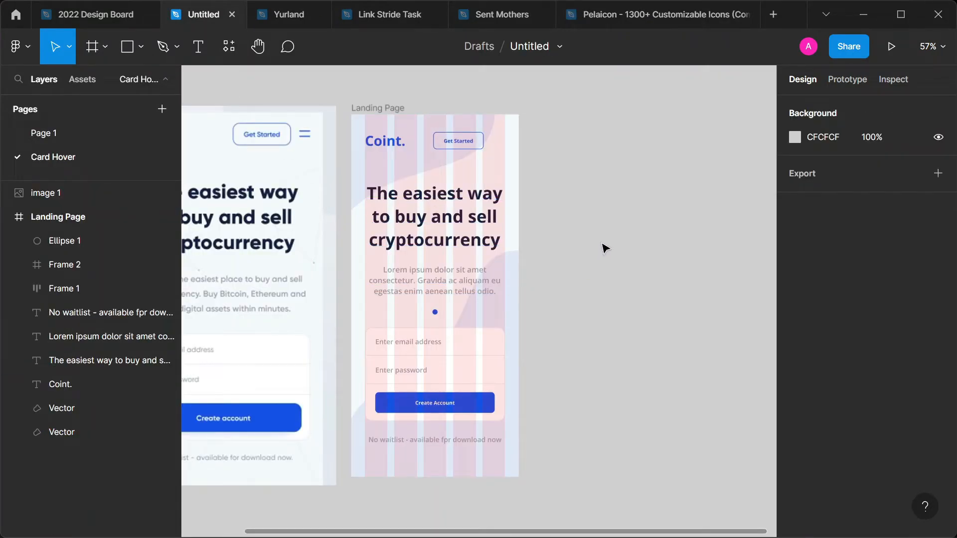
key(ctrl+v)
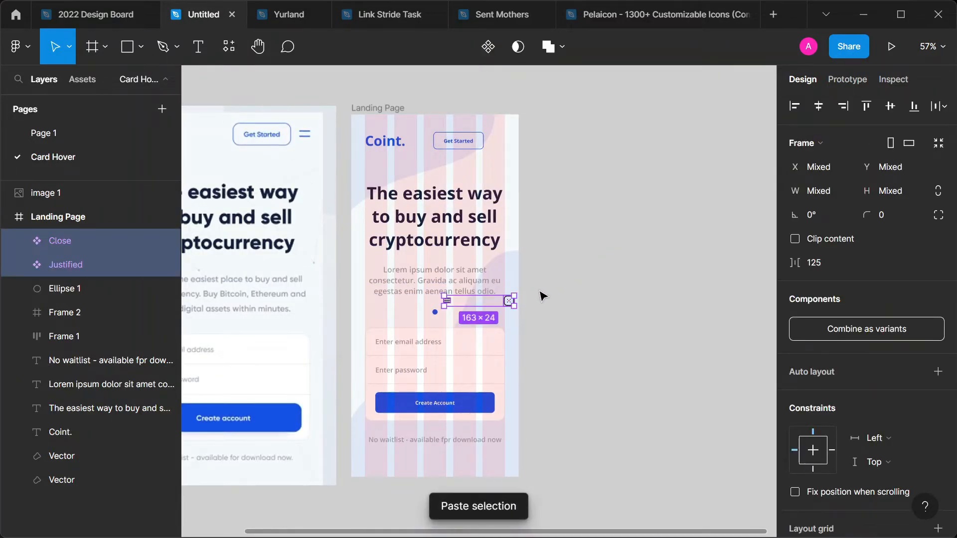
drag(516, 305, 631, 225)
click(593, 233)
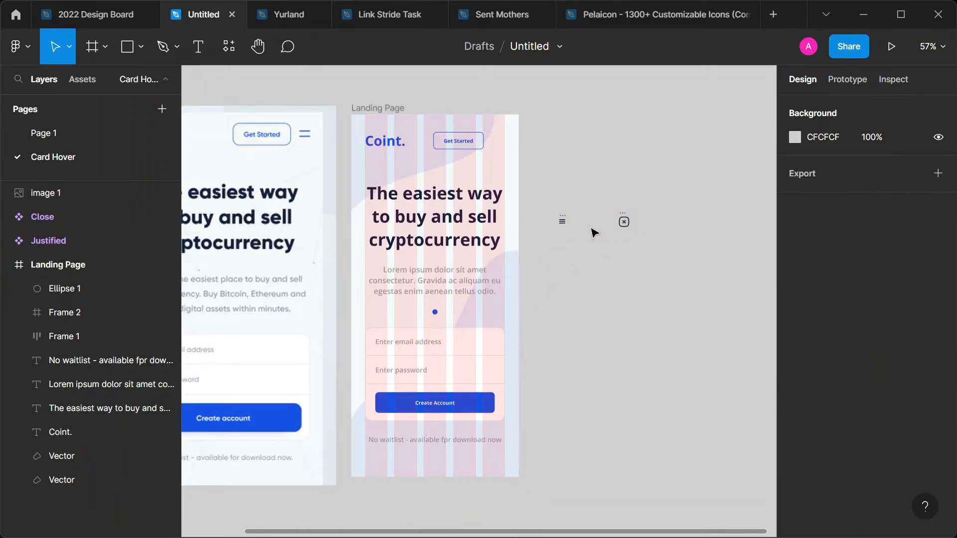
Step: Try to resize the Justified icon to a height of 24 with its proportions locked
click(562, 219)
click(938, 191)
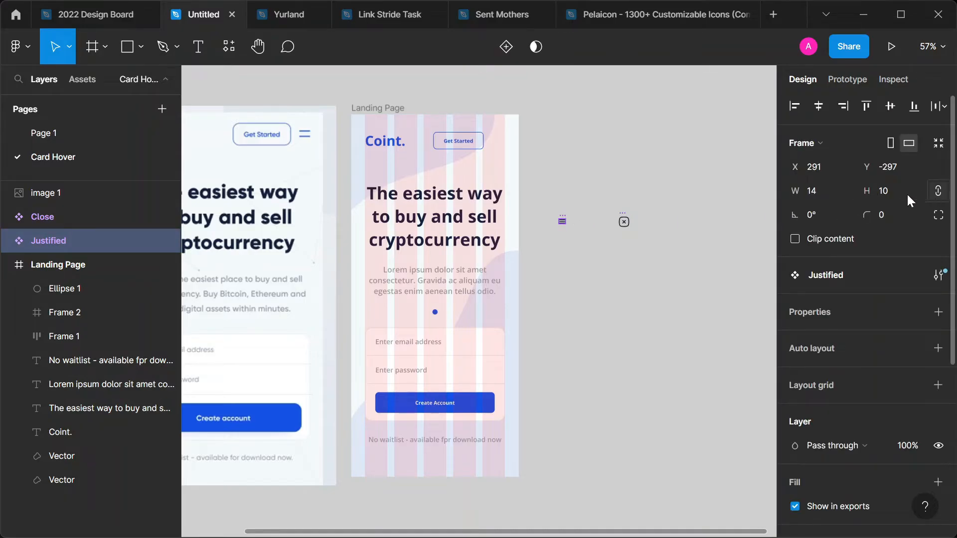
click(835, 194)
click(893, 198)
key(Return)
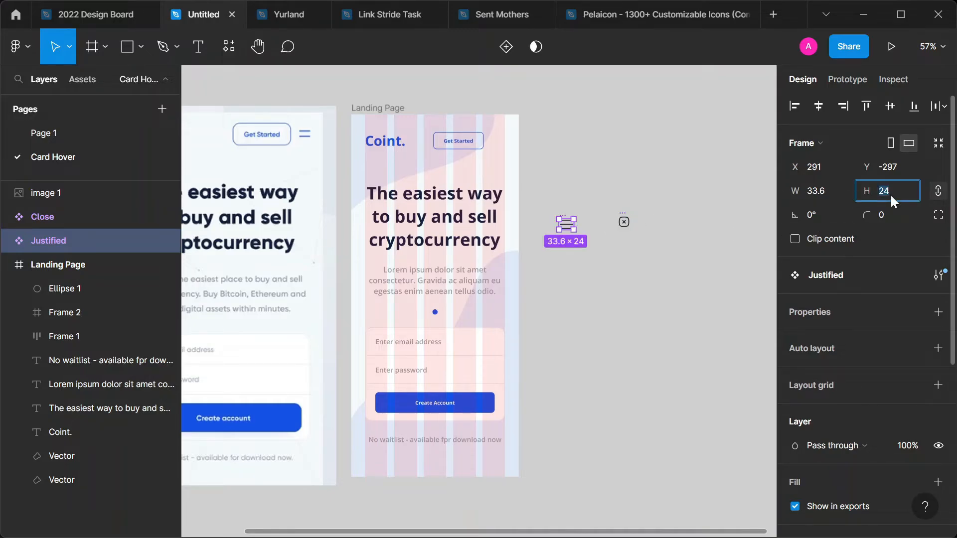
key(ctrl+z)
Step: Scale the Justified icon proportionally to 28 × 20 so its line thickness grows with it
scroll(546, 235, up, 5)
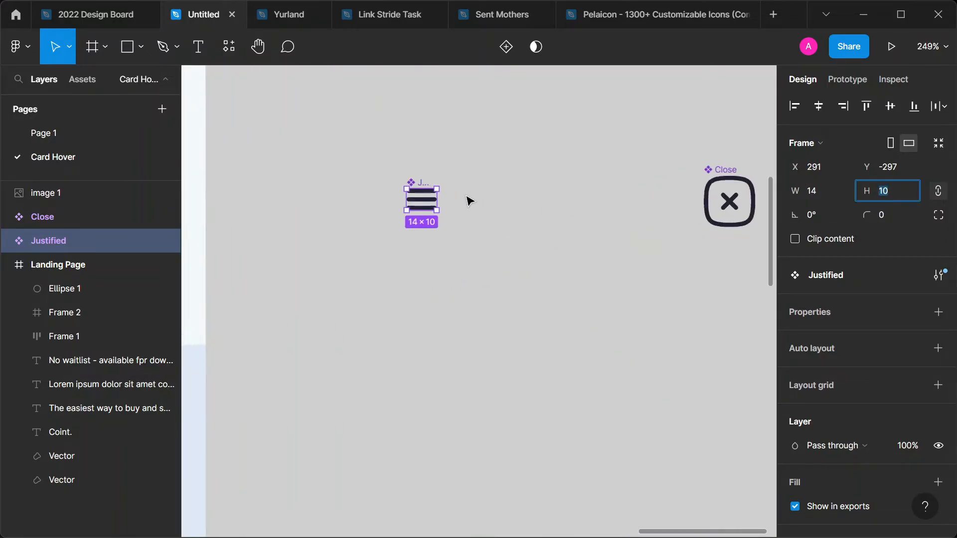
scroll(466, 202, up, 2)
click(488, 215)
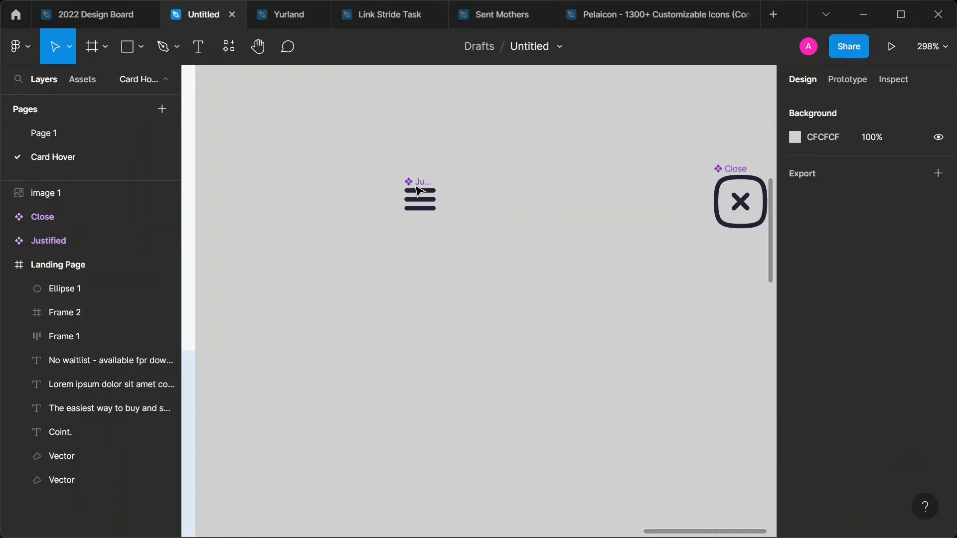
click(426, 203)
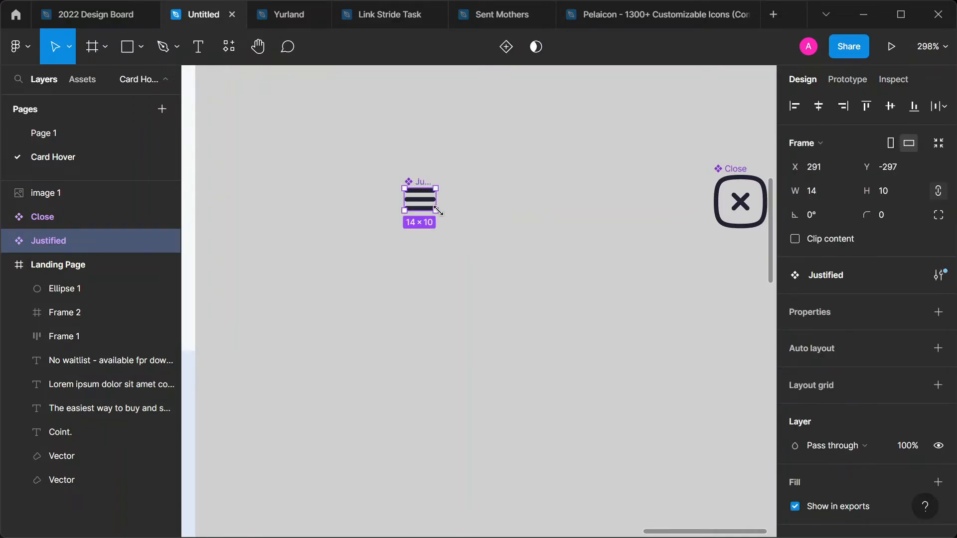
drag(437, 211, 459, 232)
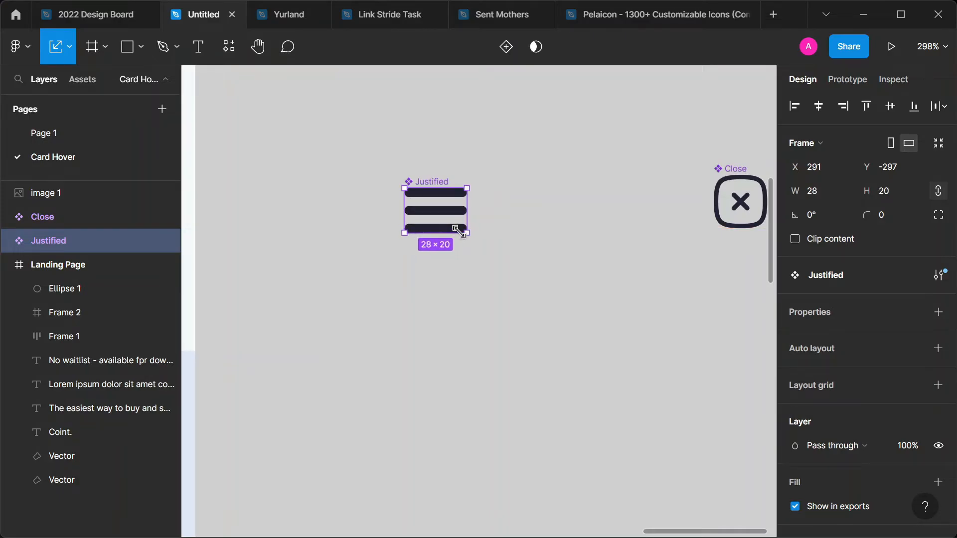
click(470, 261)
Step: Move the Close icon next to the Justified icon at X 335, Y -299, leaving a 16 px gap
scroll(598, 209, down, 3)
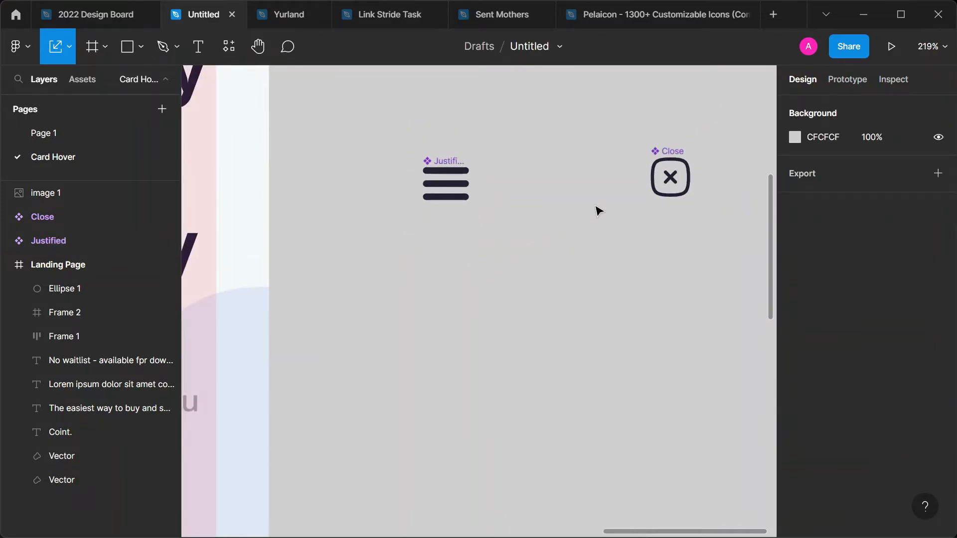
click(663, 157)
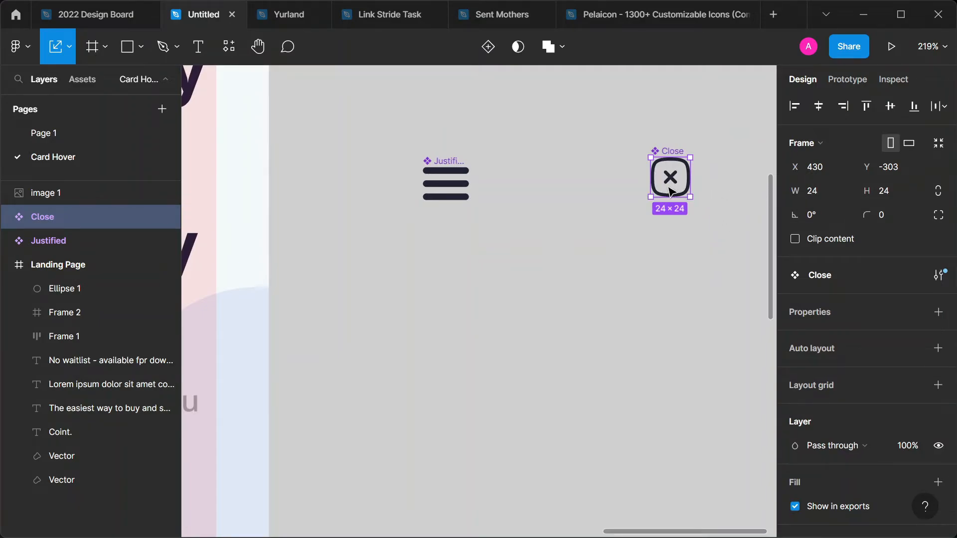
drag(670, 191, 522, 194)
Step: Detach the Color1 style from the Justified and Close icons and recolour both with the document blue 1552EF
scroll(502, 235, down, 5)
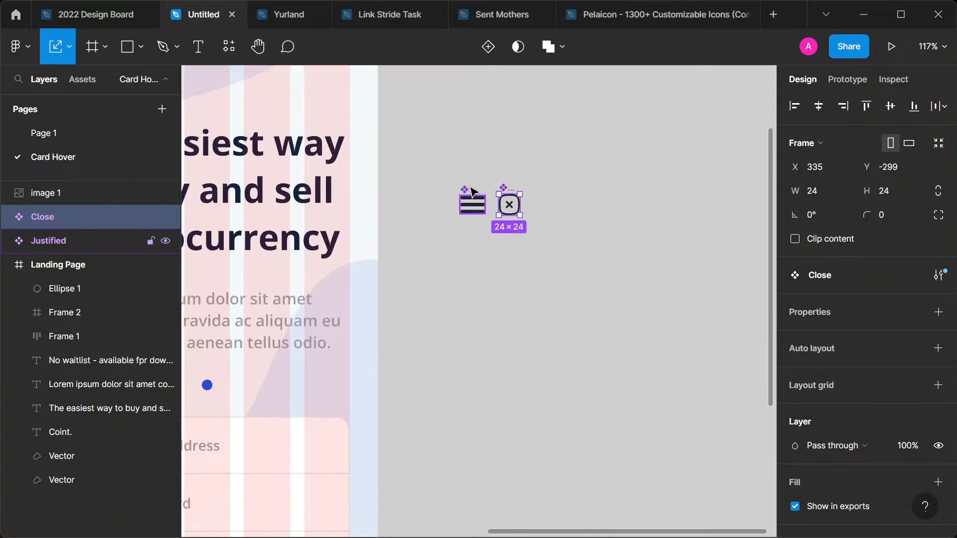
click(474, 193)
shift+click(516, 197)
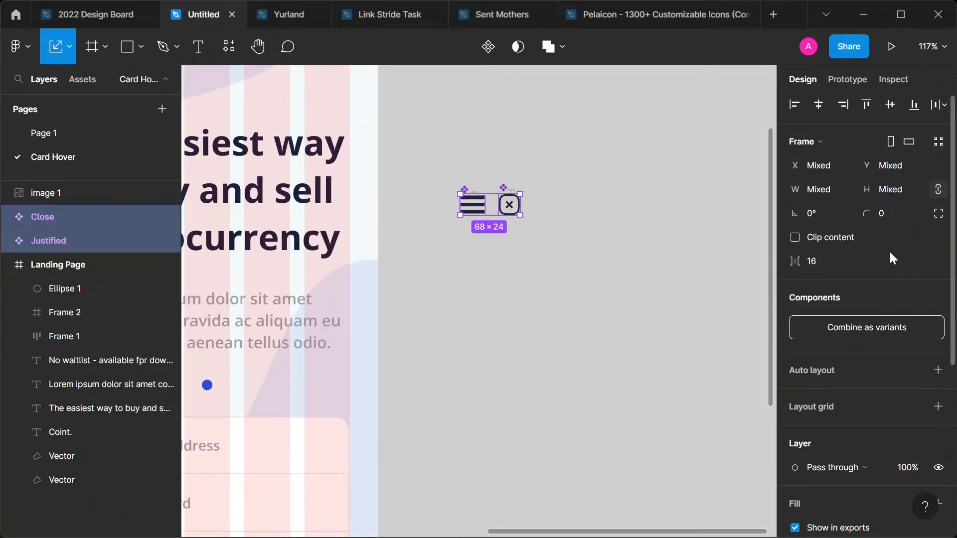
scroll(872, 280, down, 5)
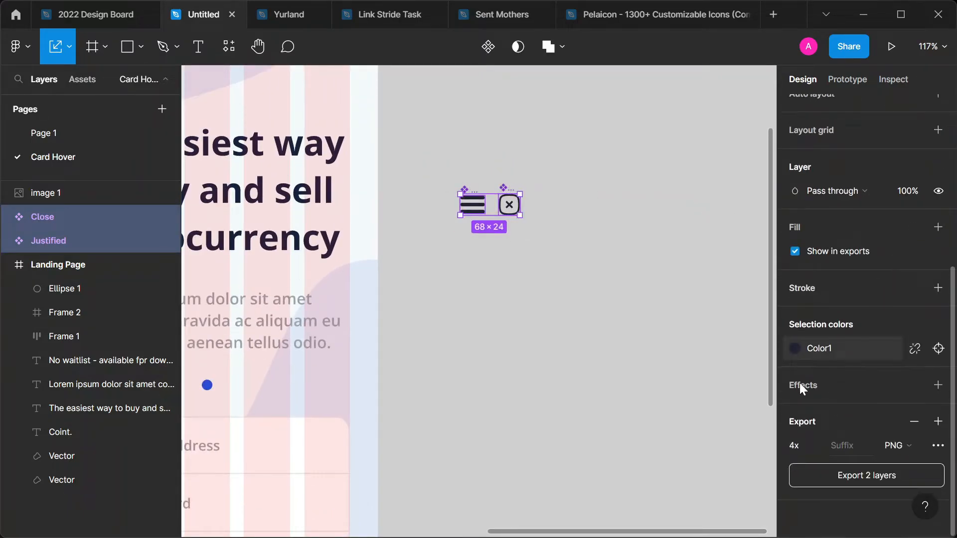
click(915, 349)
click(796, 347)
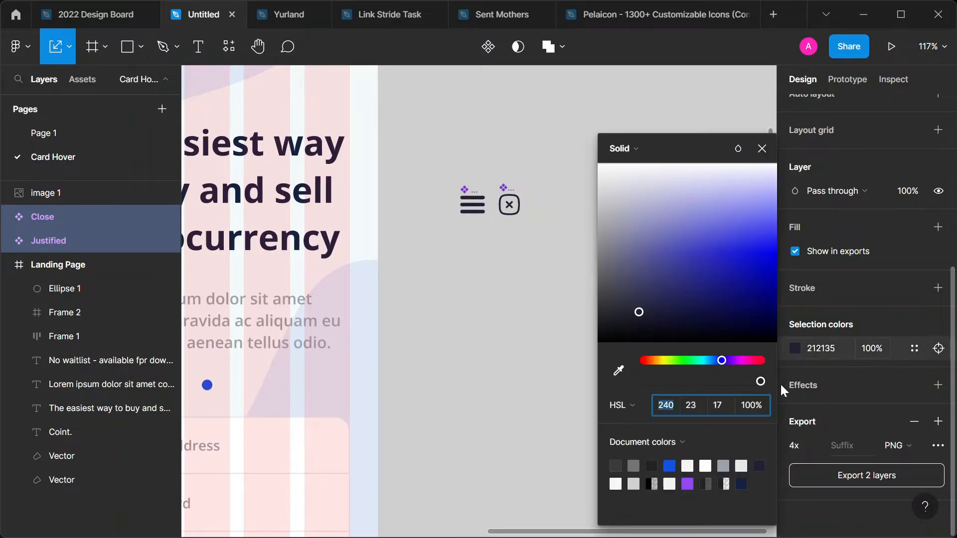
click(670, 465)
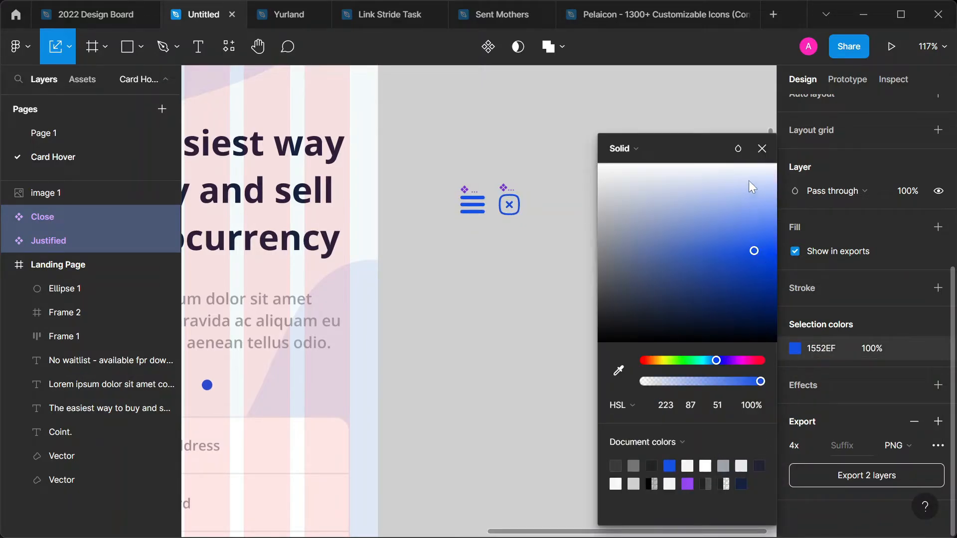
click(762, 149)
key(v)
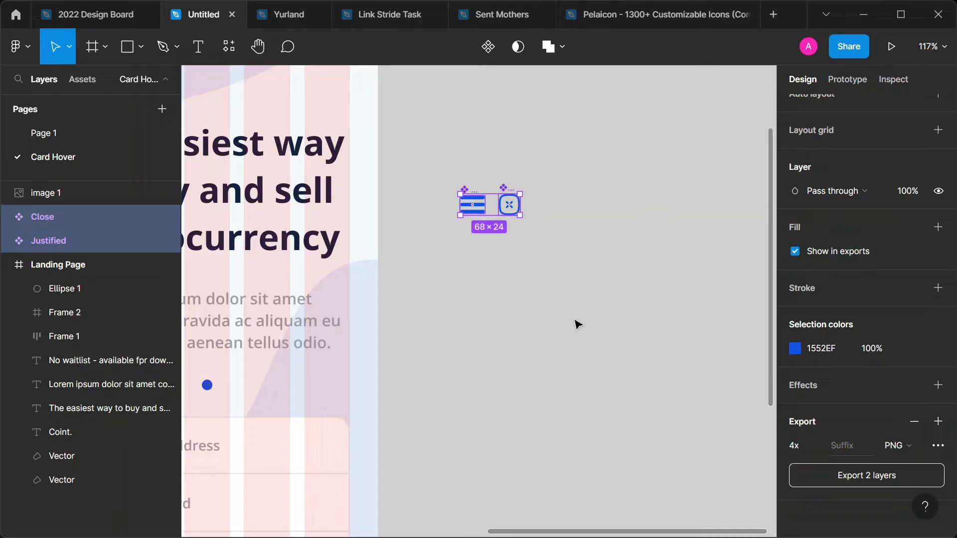
scroll(564, 290, down, 5)
key(Escape)
scroll(398, 183, up, 5)
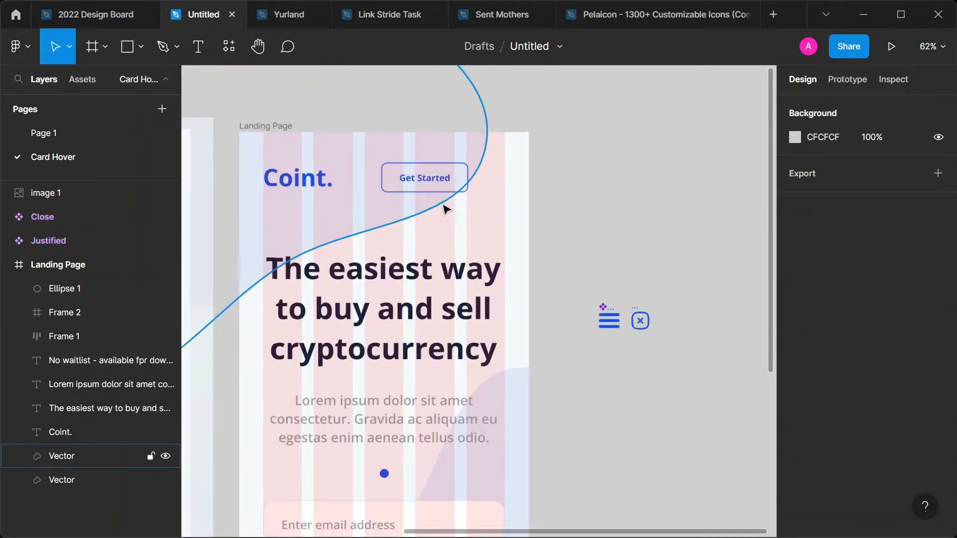
Step: Move the Justified icon into the Landing Page header beside the Get Started button, at X 330, Y 53
click(651, 356)
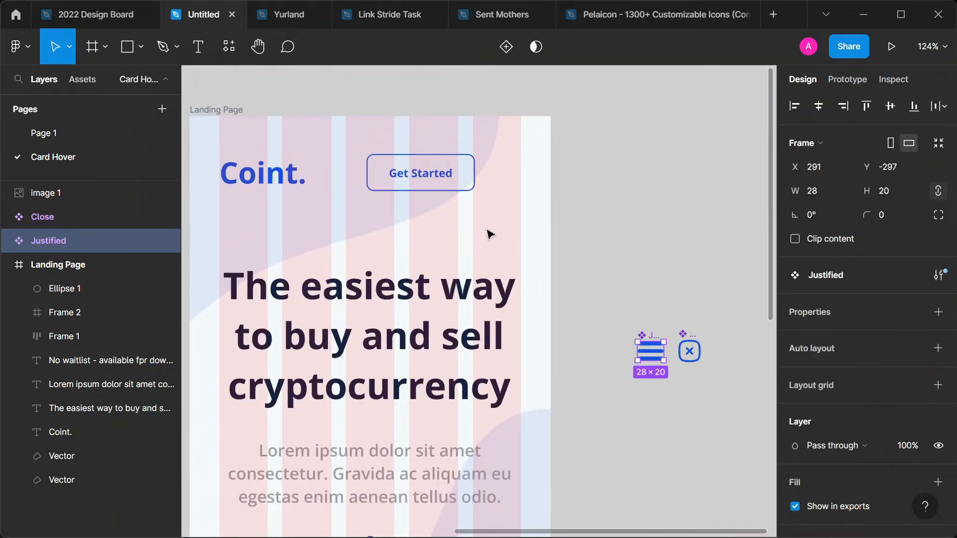
drag(490, 234, 519, 182)
scroll(656, 209, down, 5)
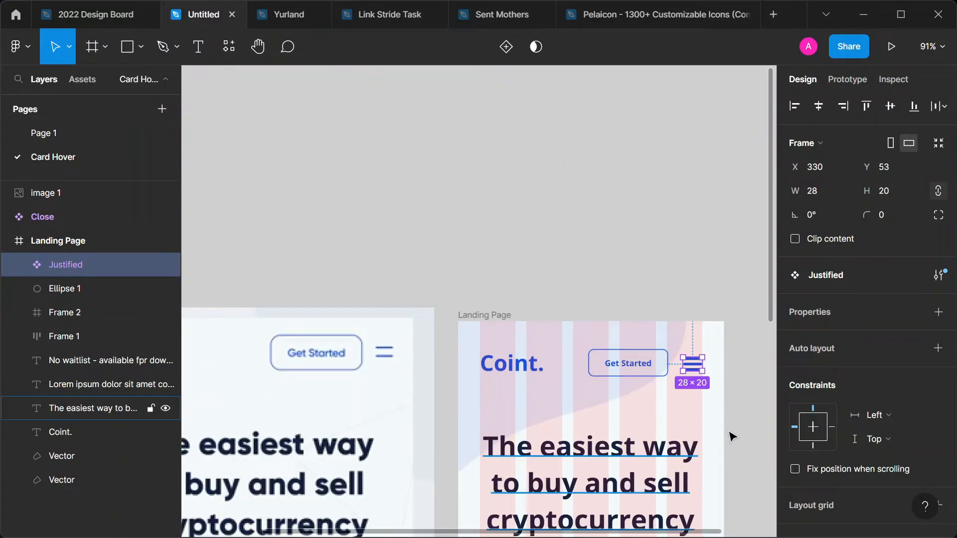
Step: Scale the three bars of the Justified menu icon down slightly for thinner lines, keeping its frame at 28 × 20
scroll(718, 389, up, 5)
scroll(873, 387, down, 5)
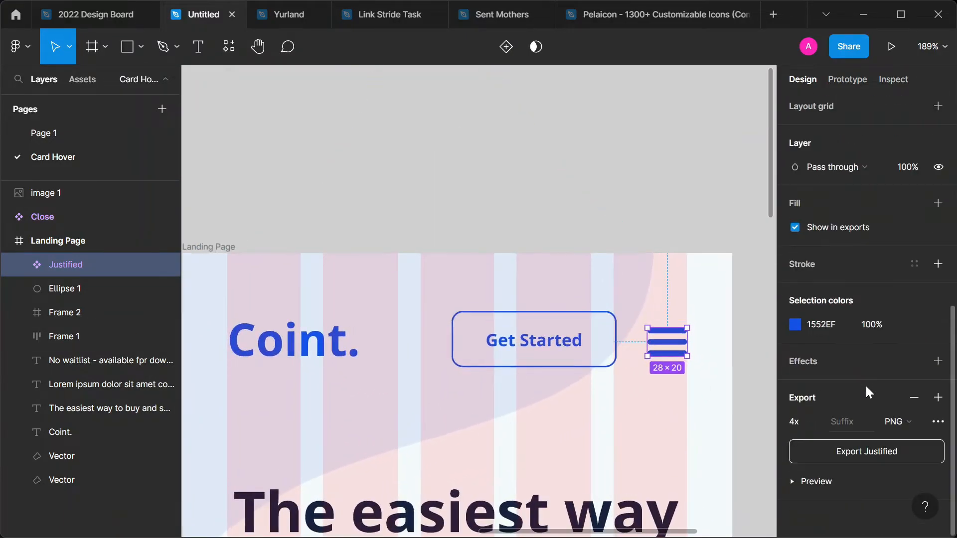
scroll(715, 364, up, 2)
scroll(683, 353, up, 3)
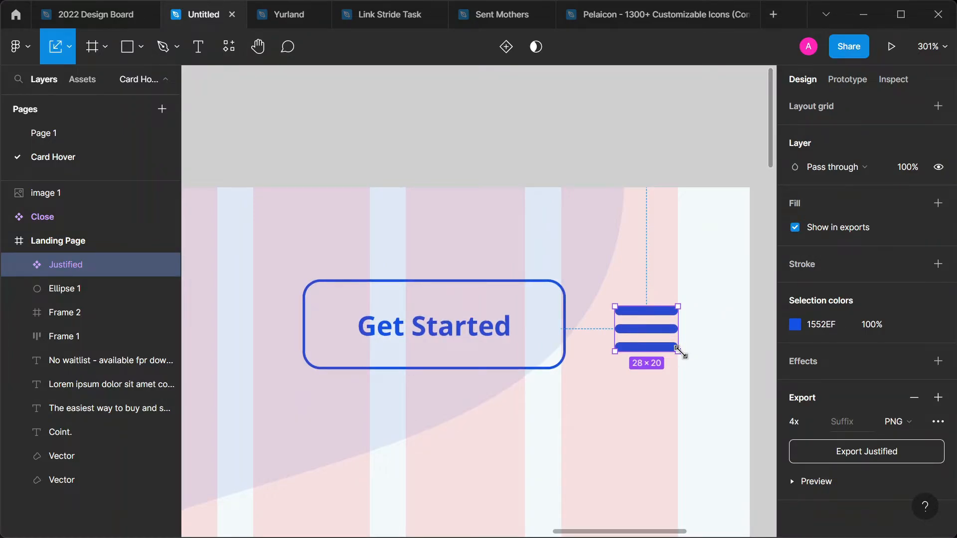
mouse_move(679, 350)
mouse_down()
mouse_move(657, 333)
mouse_move(675, 351)
mouse_up()
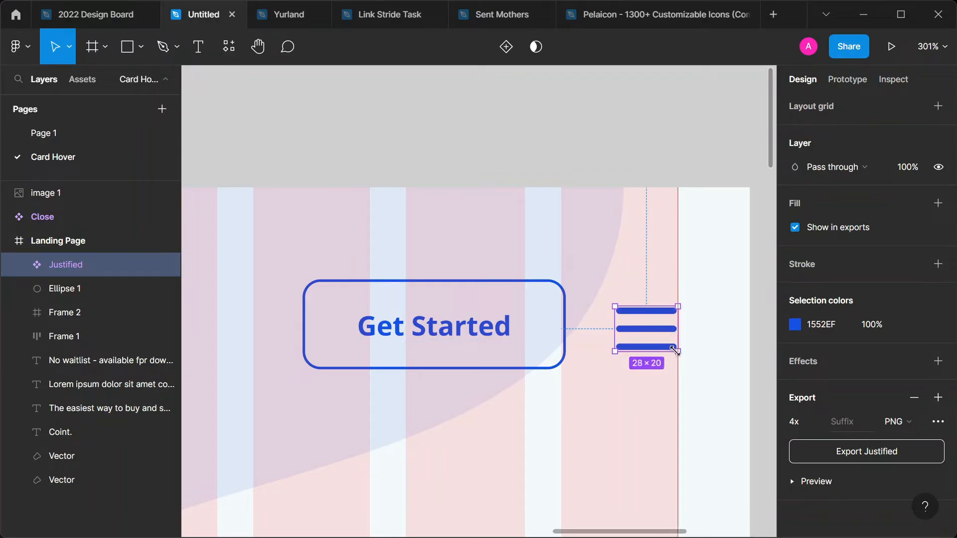
scroll(664, 390, down, 3)
scroll(583, 366, right, 5)
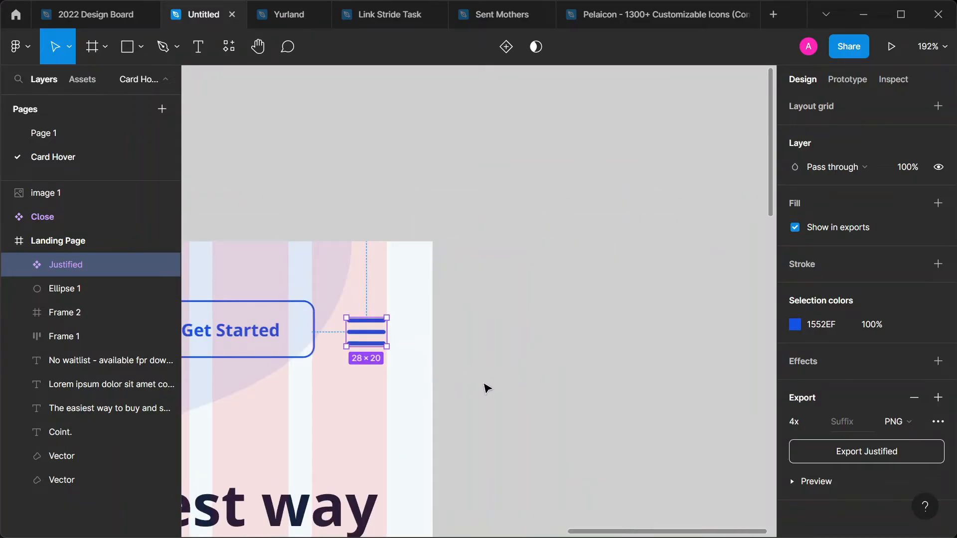
click(520, 372)
Step: Move the Close icon up to X 307, Y -387 on the empty canvas beside the Landing Page frame
scroll(464, 299, down, 4)
scroll(461, 304, down, 2)
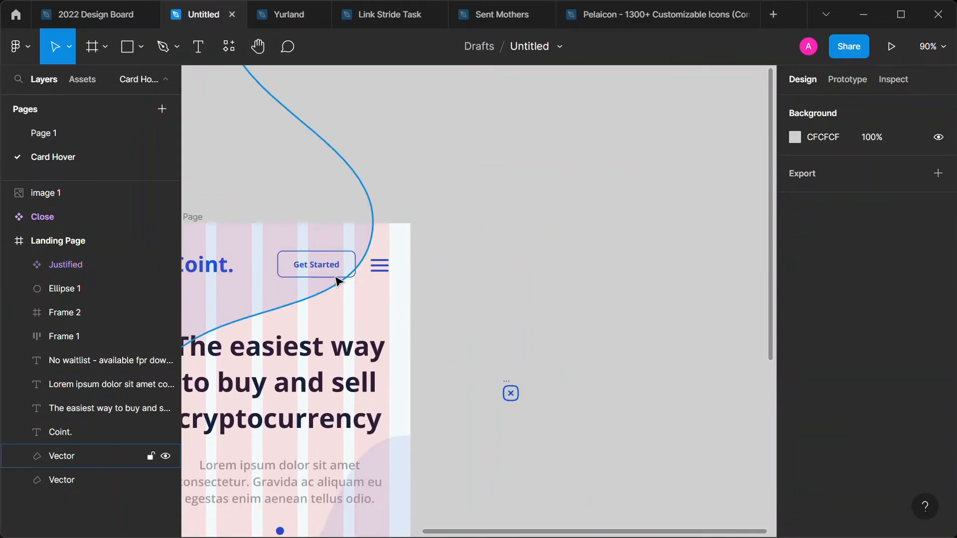
scroll(453, 361, up, 3)
scroll(642, 501, up, 2)
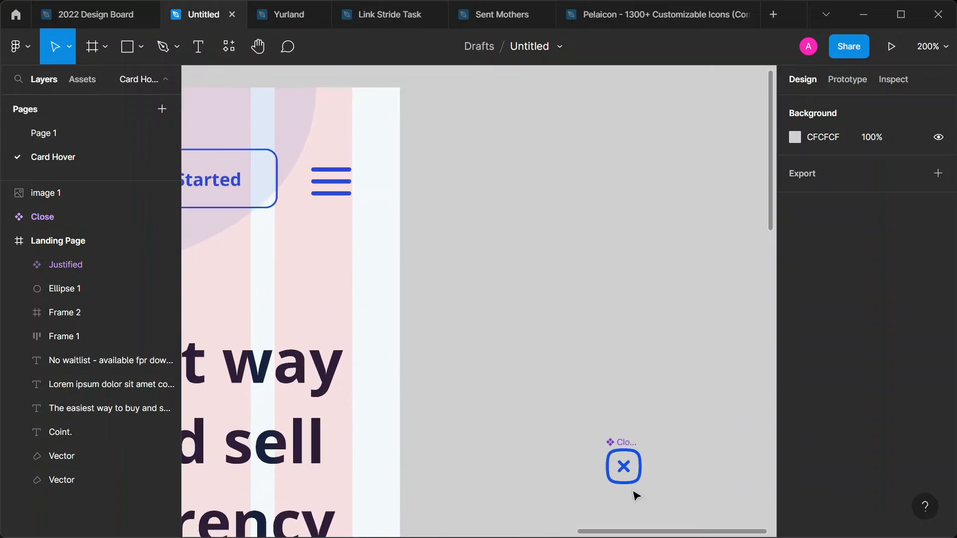
click(625, 444)
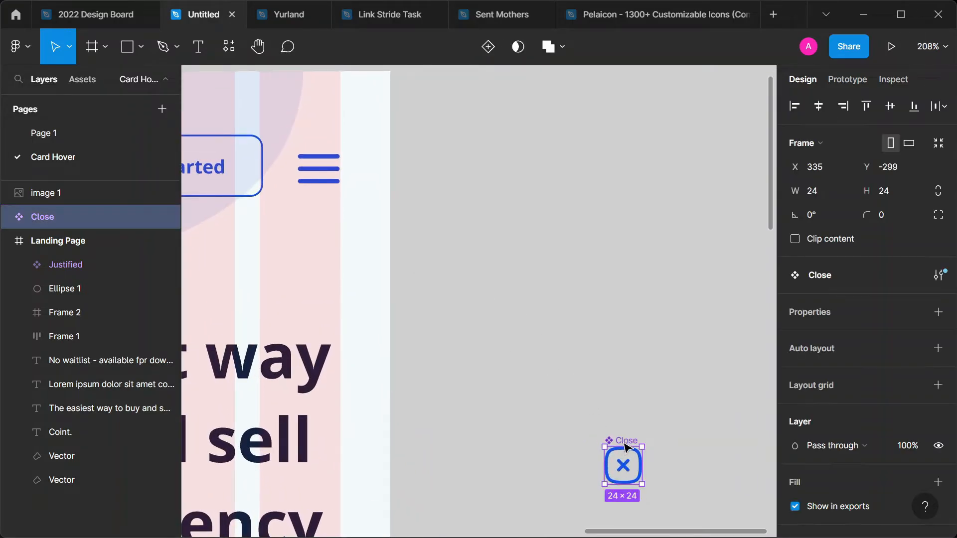
drag(630, 468, 587, 332)
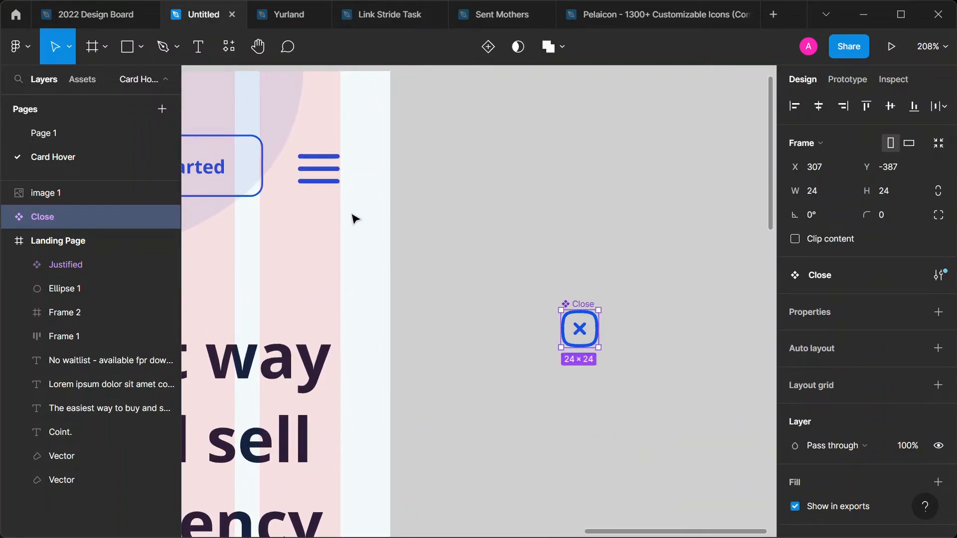
Step: Copy the 00 Side Nav frame from Page 1 to the Card Hover page and place it beside the Close icon
click(55, 134)
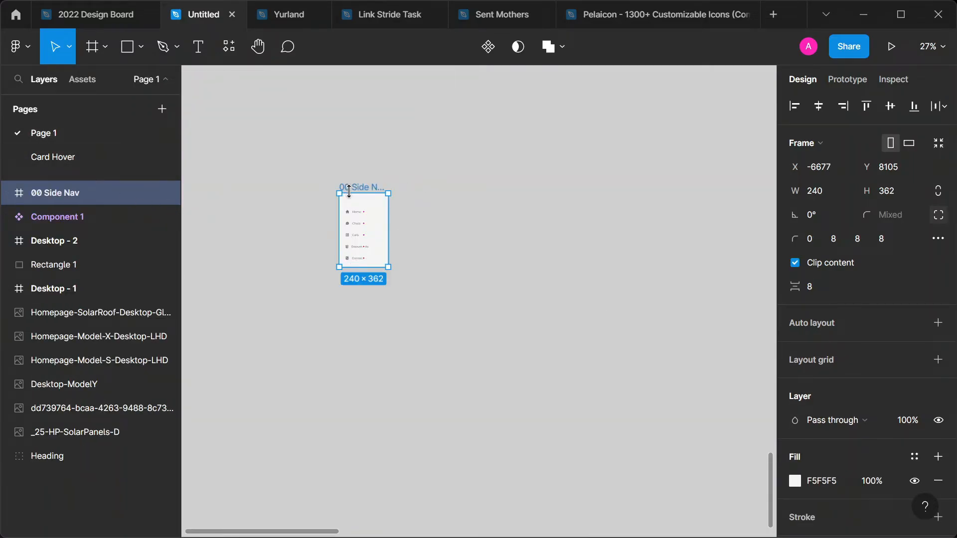
click(61, 161)
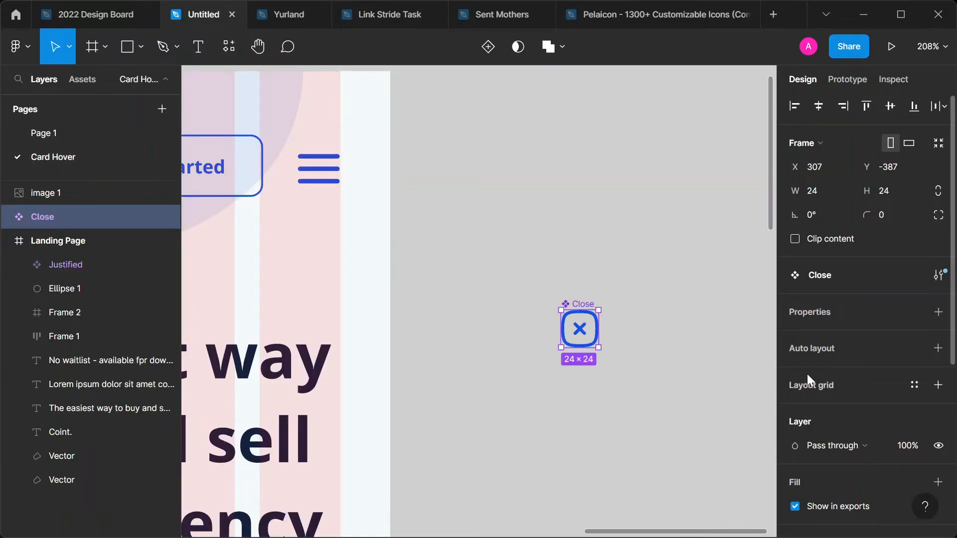
key(ctrl+v)
scroll(497, 406, down, 5)
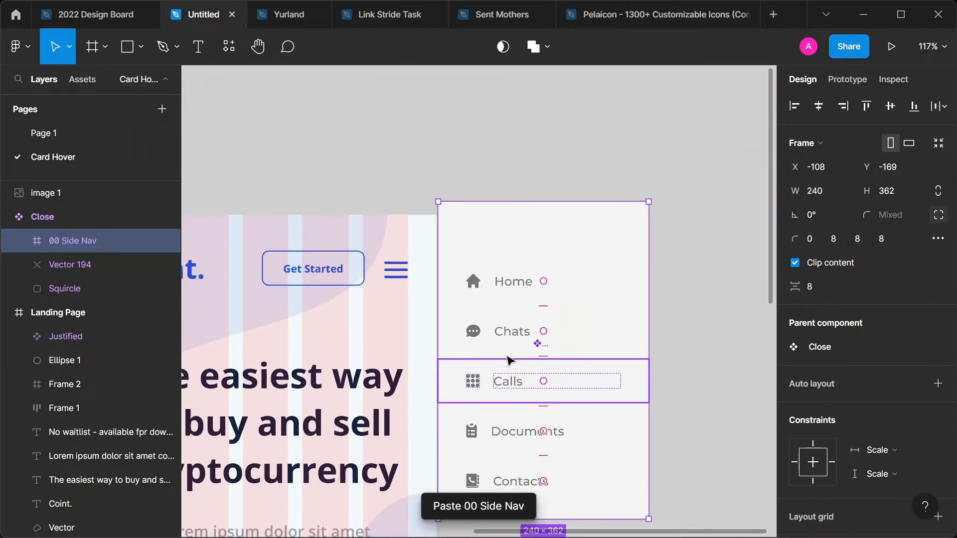
drag(572, 219, 724, 296)
scroll(602, 312, right, 3)
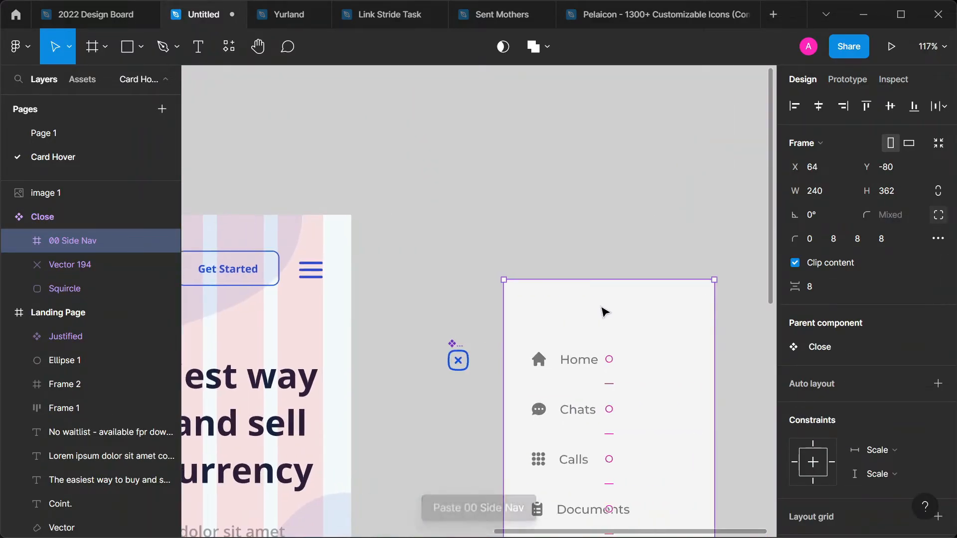
scroll(577, 271, down, 1)
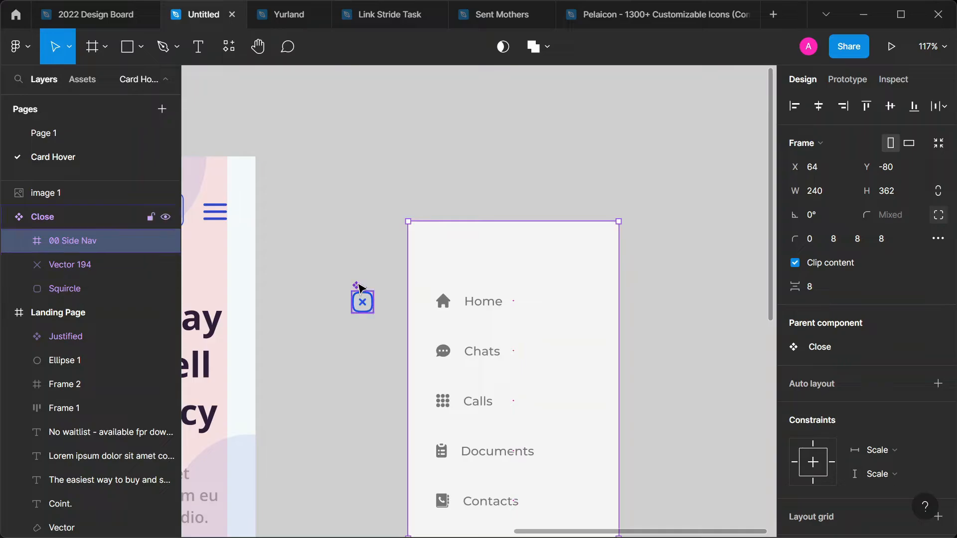
click(363, 302)
drag(365, 305, 408, 271)
key(ctrl+z)
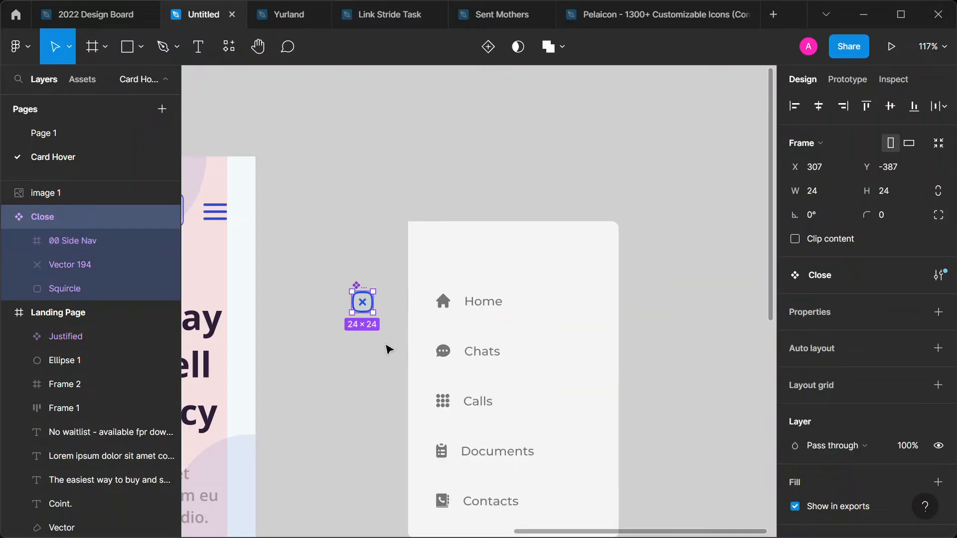
Step: Move the 00 Side Nav frame out of the Close component and place the Close icon inside it above Home at X 32, Y 34
click(91, 242)
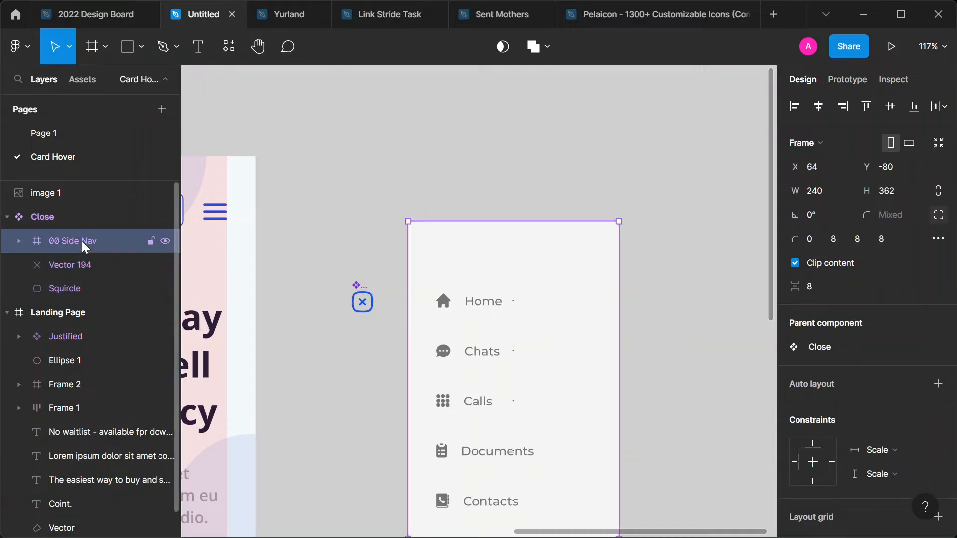
drag(77, 219, 74, 213)
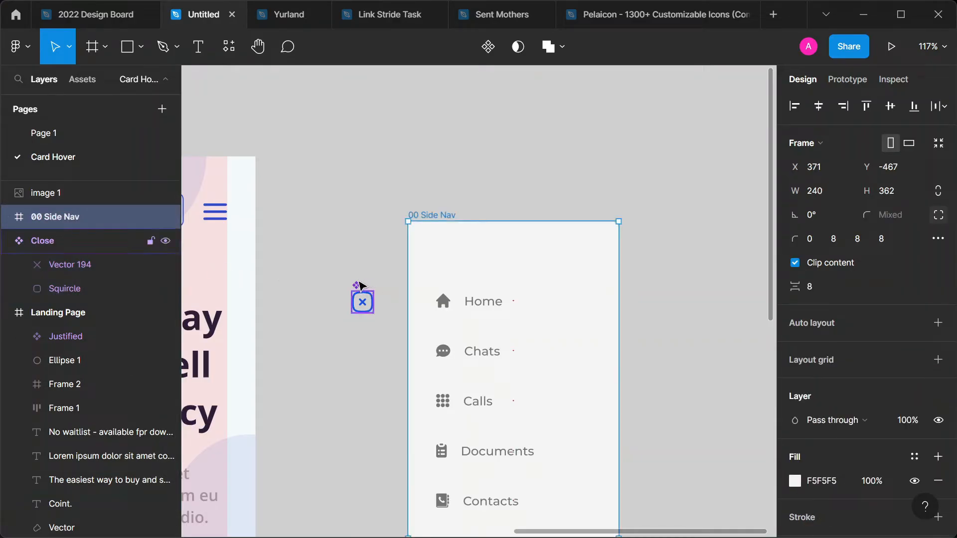
click(364, 300)
drag(365, 305, 448, 269)
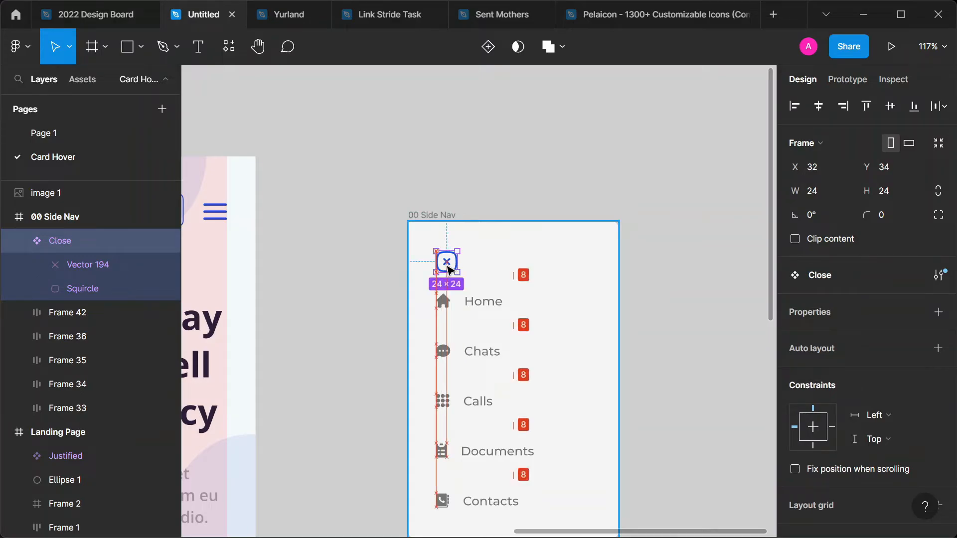
scroll(693, 335, down, 1)
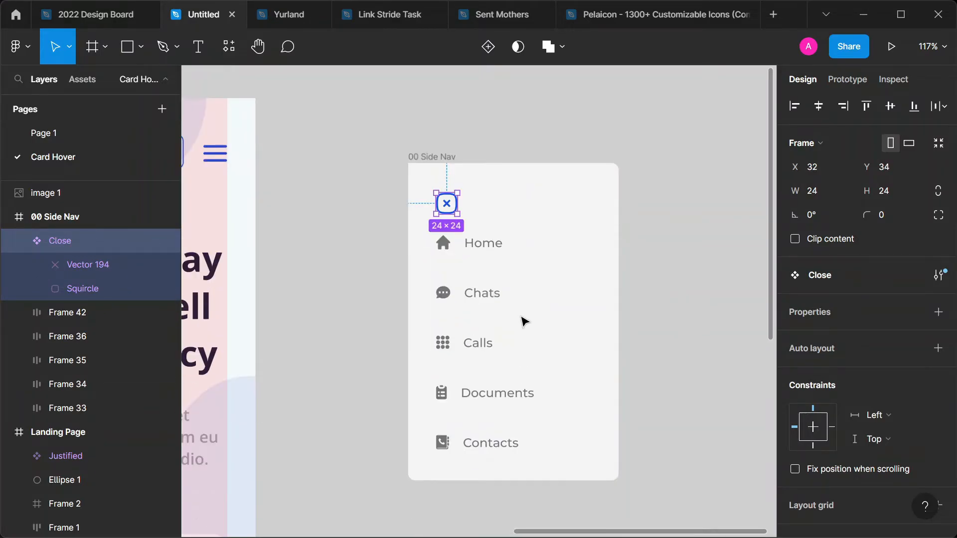
scroll(409, 204, up, 1)
scroll(409, 206, up, 3)
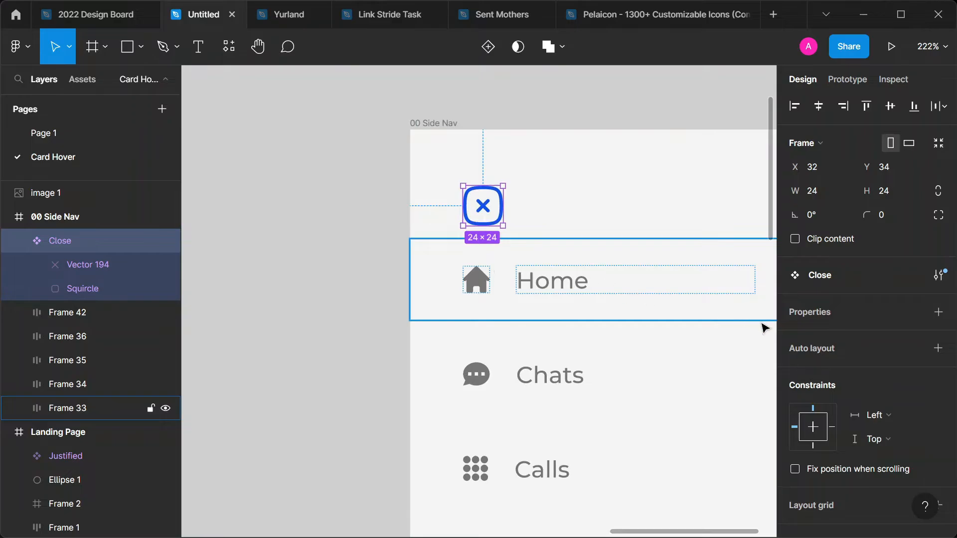
scroll(764, 327, down, 1)
scroll(854, 314, down, 8)
click(353, 299)
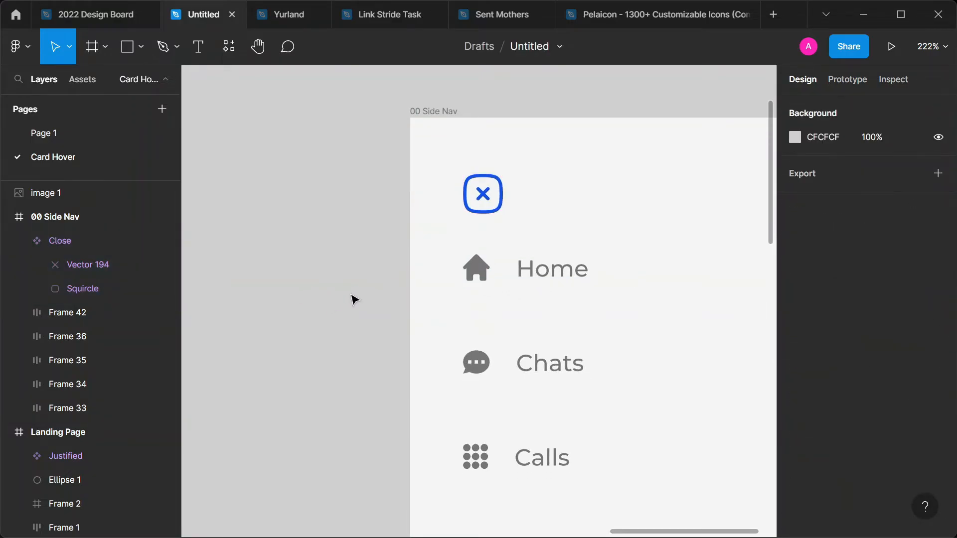
scroll(352, 300, down, 4)
scroll(553, 371, left, 3)
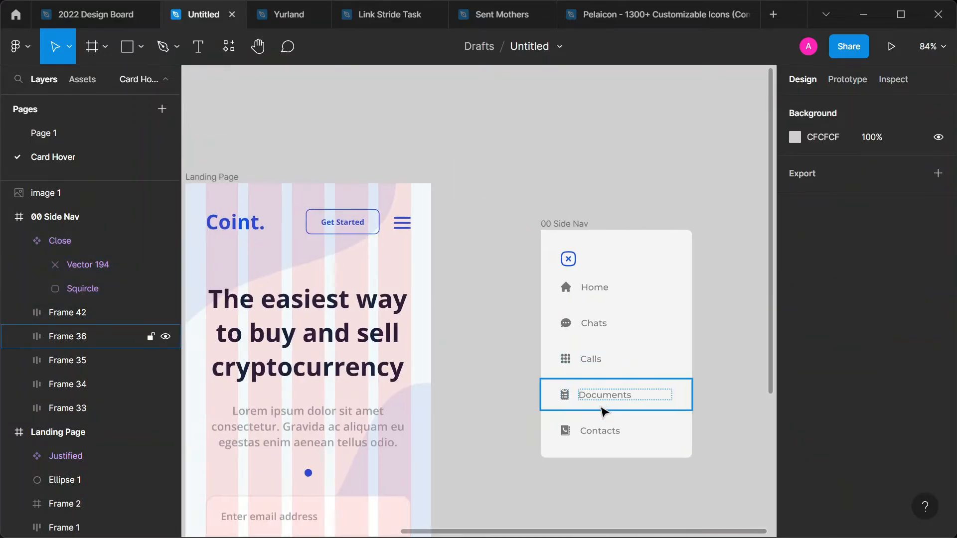
scroll(603, 411, left, 1)
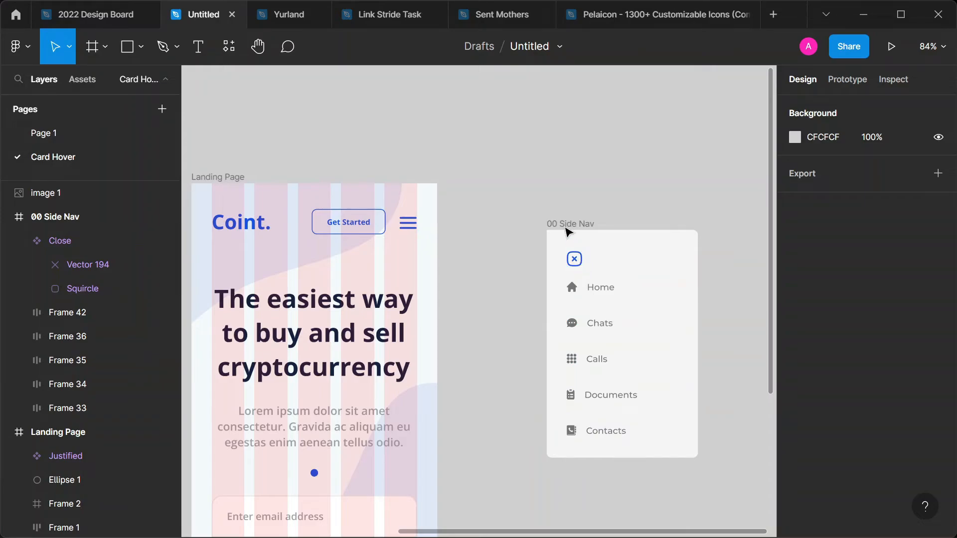
click(568, 224)
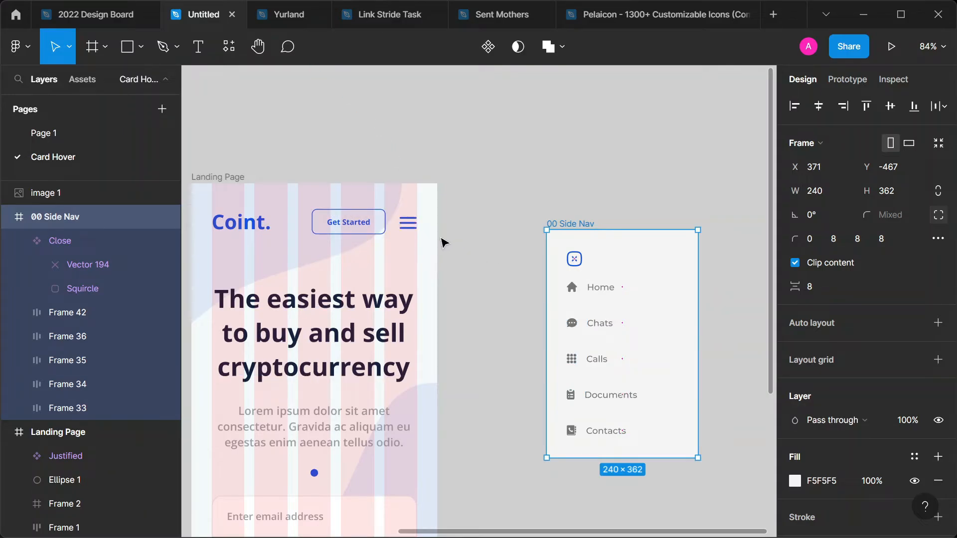
click(410, 231)
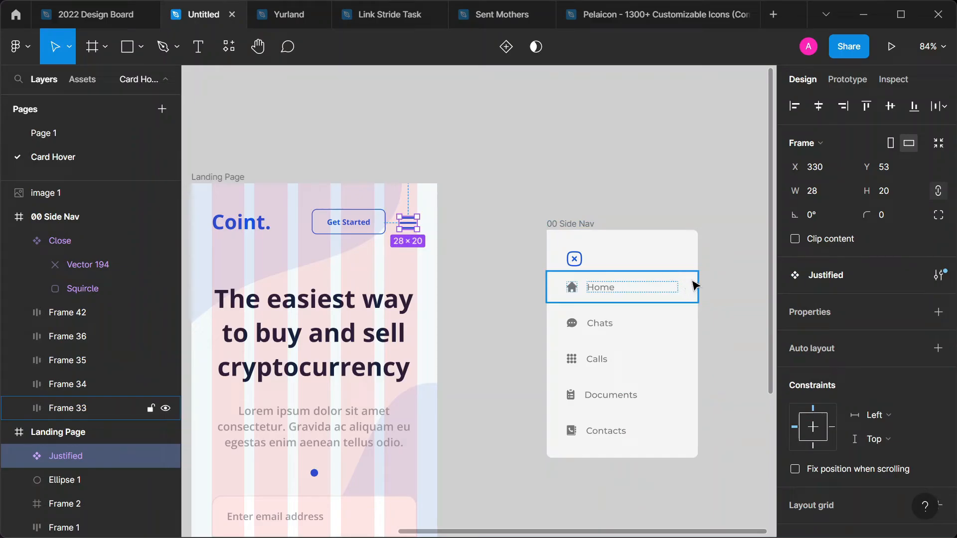
Step: Try to flip the Home row of the side navigation horizontally
scroll(710, 310, right, 5)
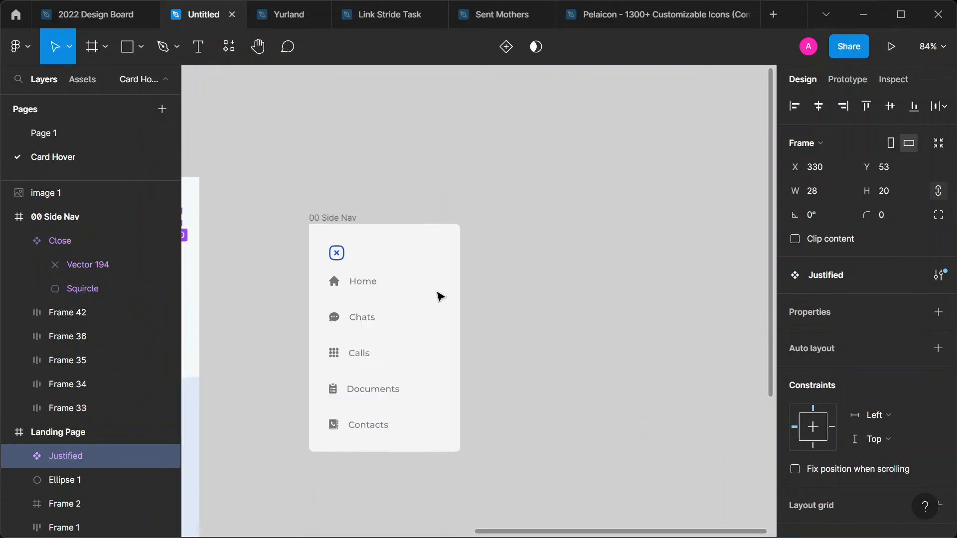
click(411, 296)
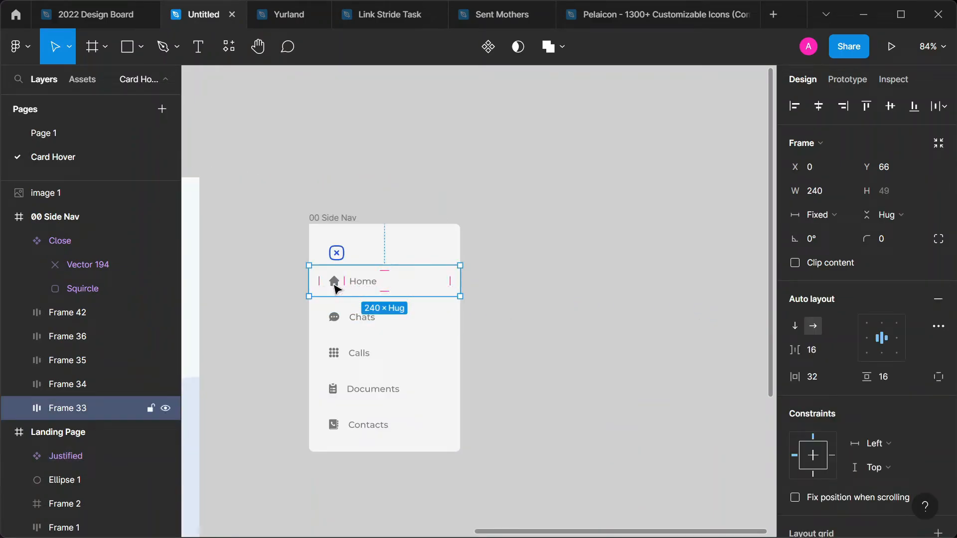
double_click(334, 282)
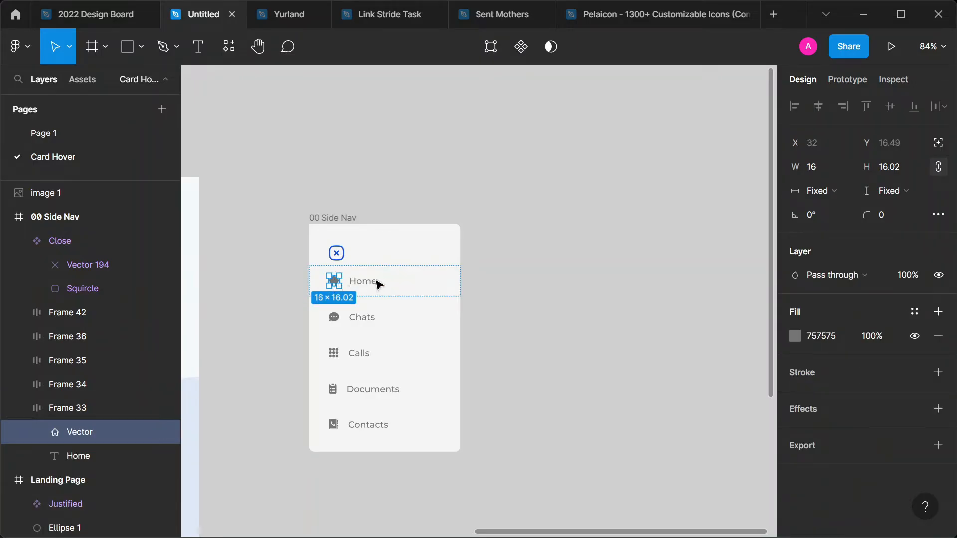
click(403, 284)
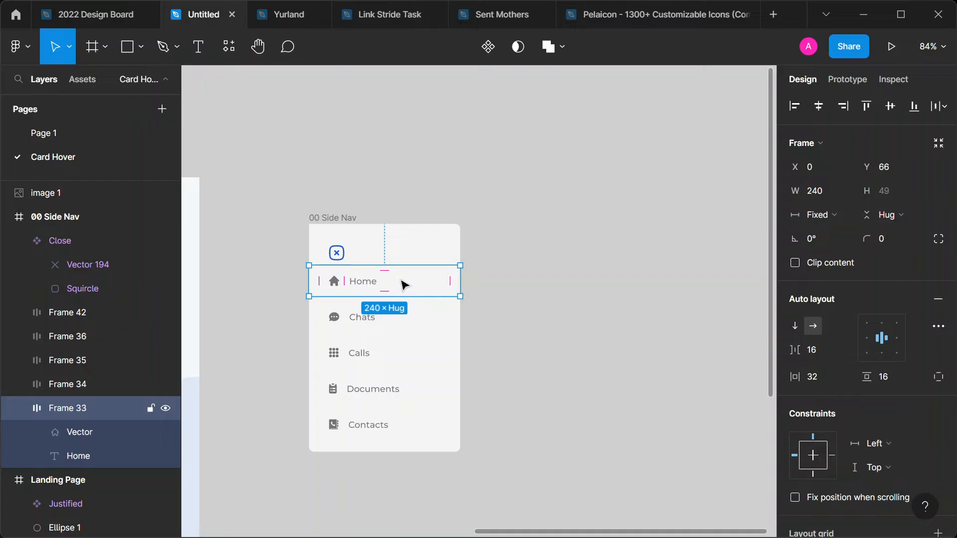
key(shift+h)
key(ctrl+z)
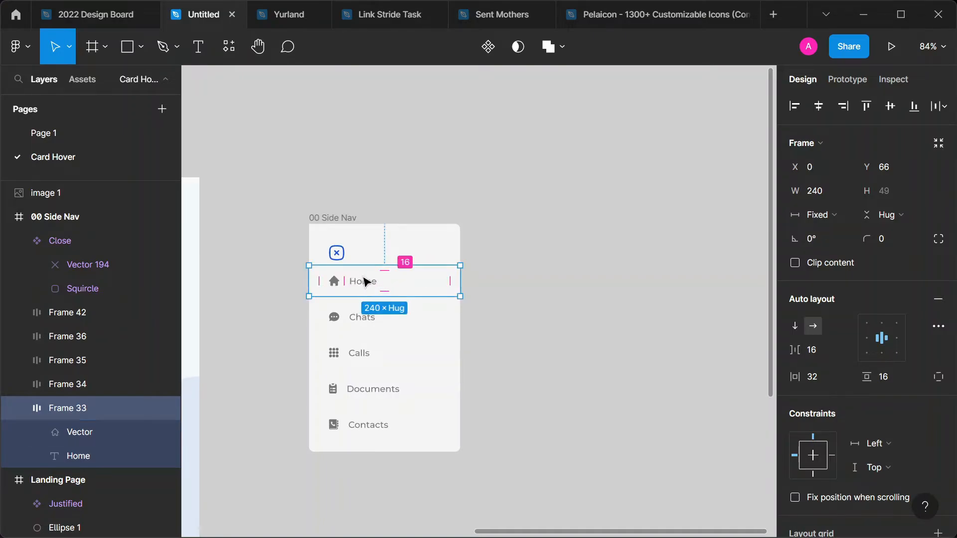
Step: Reorder the Home row's layers so the house icon follows the label at the row's right end
scroll(365, 283, up, 3)
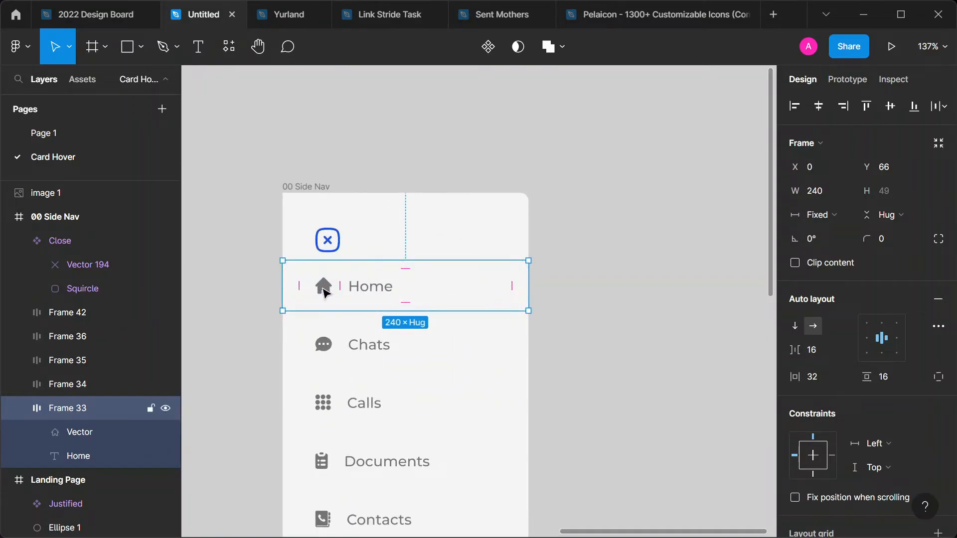
click(96, 430)
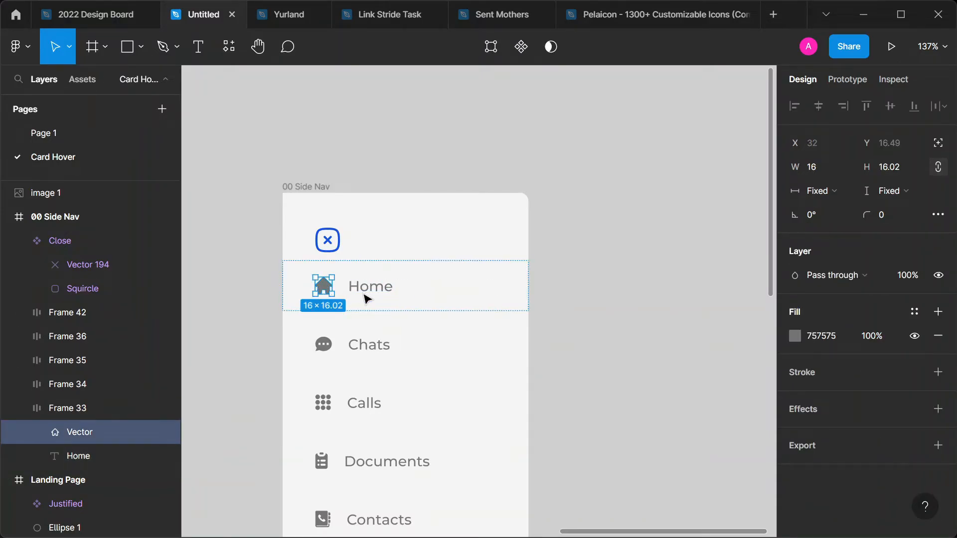
drag(80, 432, 82, 458)
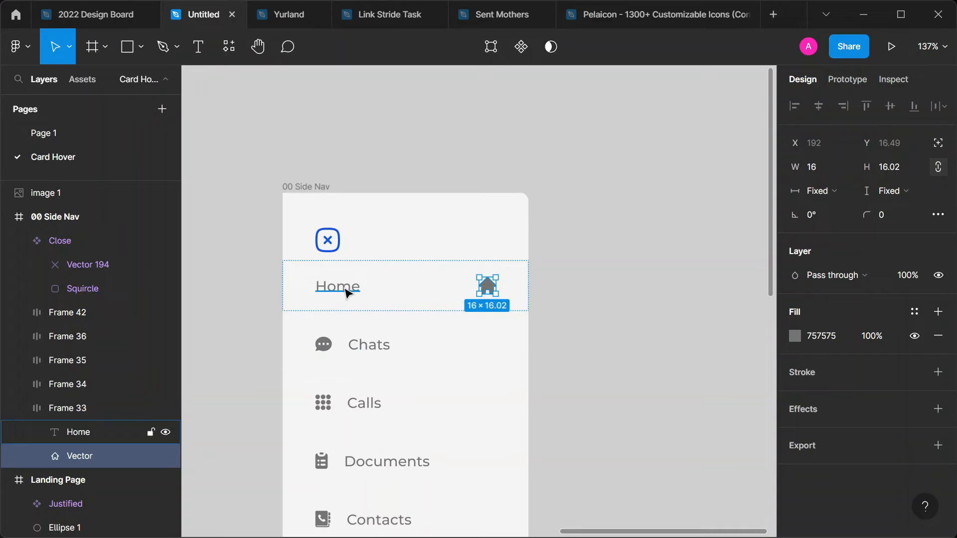
Step: Reorder the Chats and Calls rows in the side navigation so each icon follows its label at the row's right end
scroll(359, 303, down, 1)
click(328, 316)
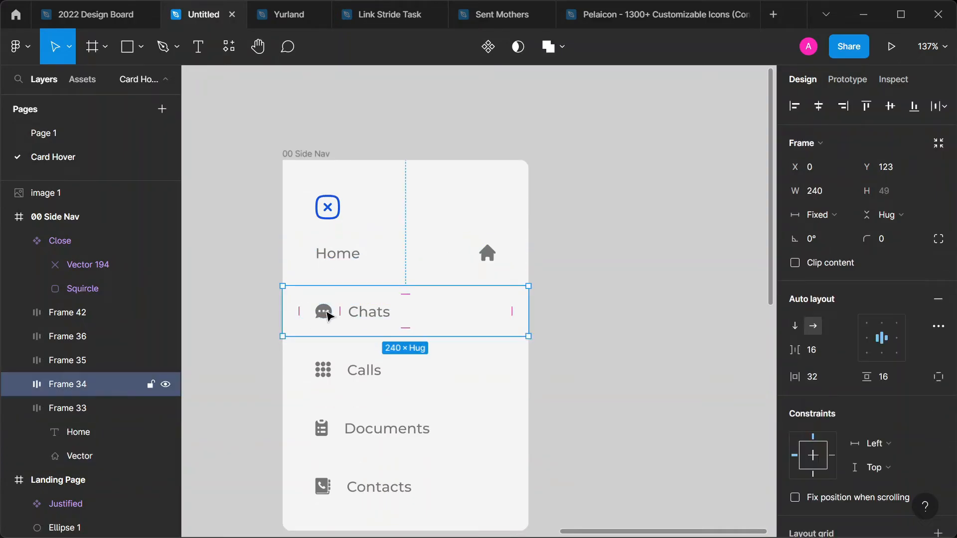
click(328, 316)
drag(348, 311, 412, 312)
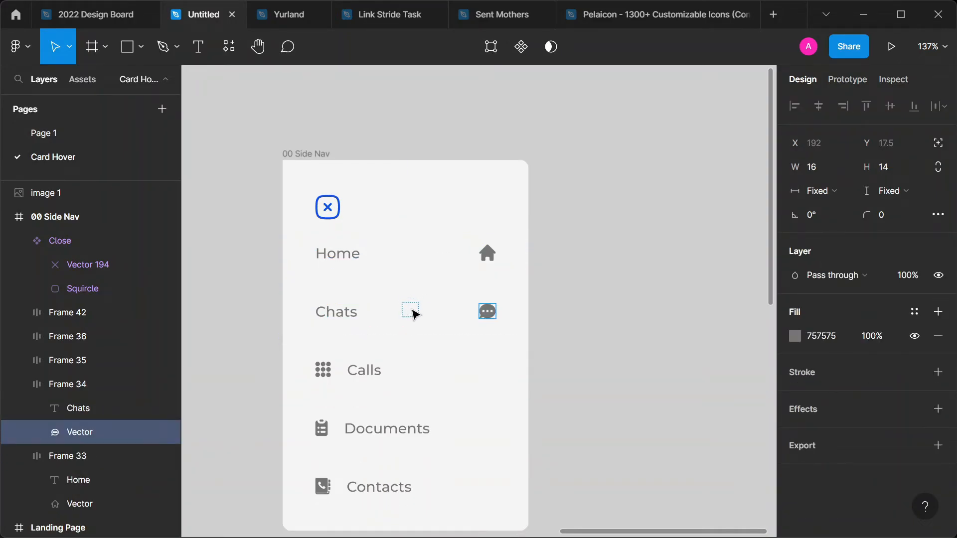
click(319, 370)
drag(324, 380, 471, 381)
Step: Reorder the Documents and Contacts rows so their icons follow the labels at the rows' right ends
click(321, 443)
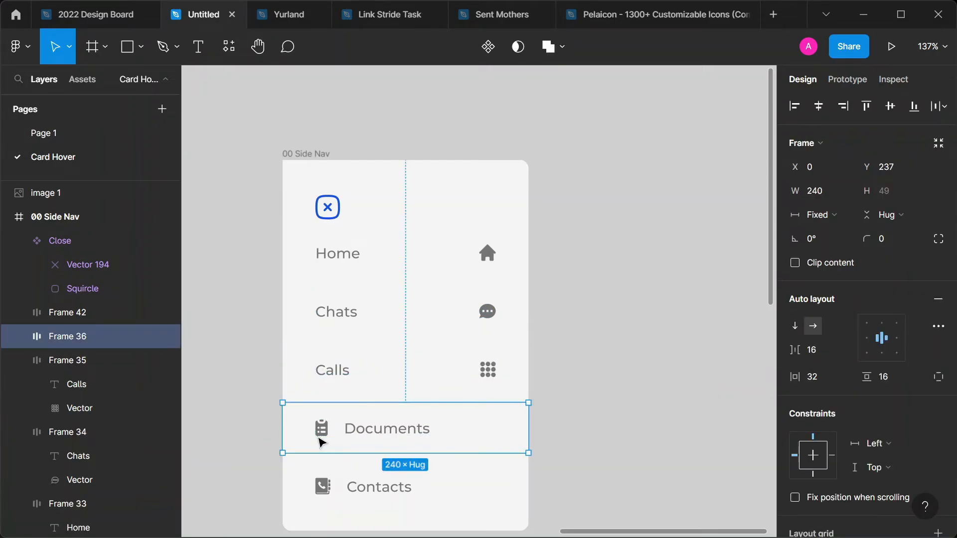
click(325, 432)
drag(439, 423, 475, 428)
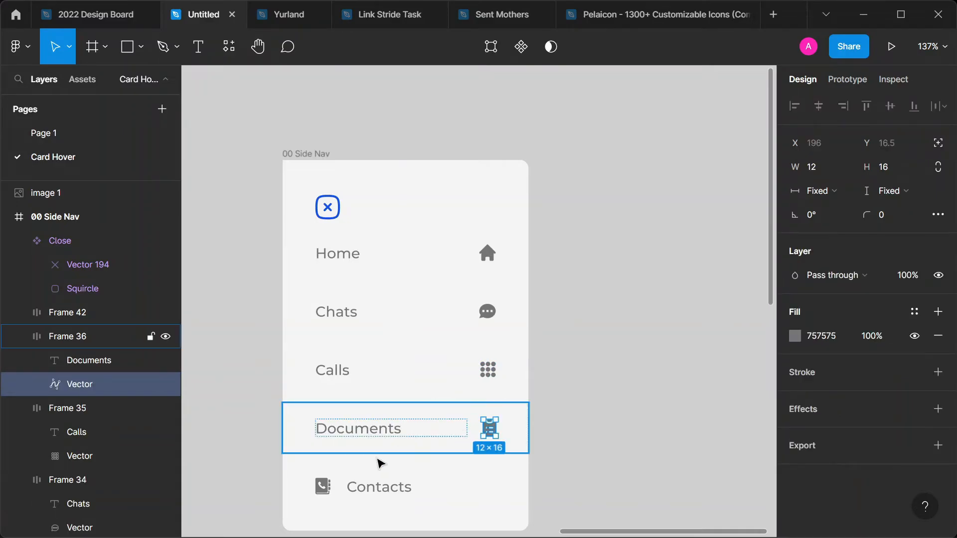
click(325, 491)
drag(325, 492, 483, 475)
scroll(383, 271, down, 3)
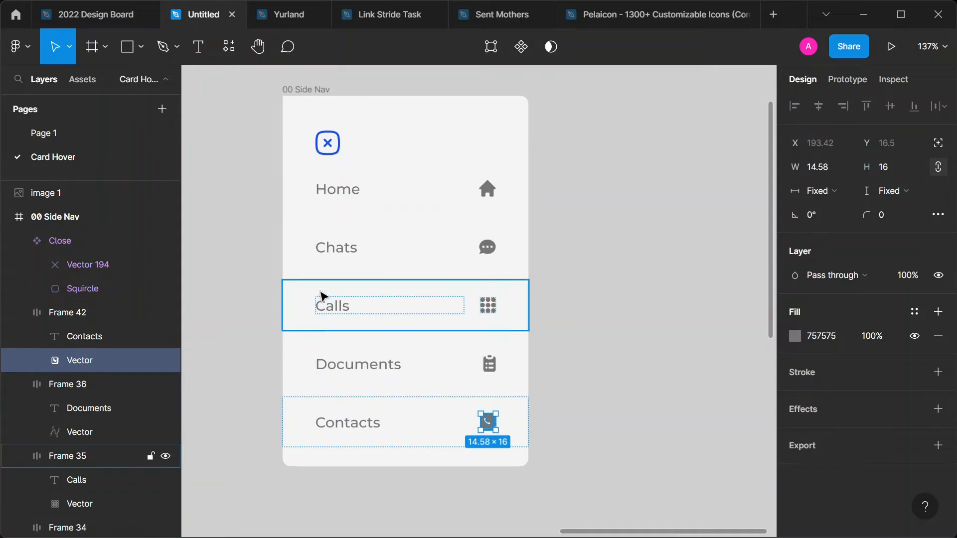
Step: Move the Close icon to X 188, Y 34 so it lines up above the side navigation's icon column
scroll(339, 208, up, 1)
scroll(339, 208, up, 2)
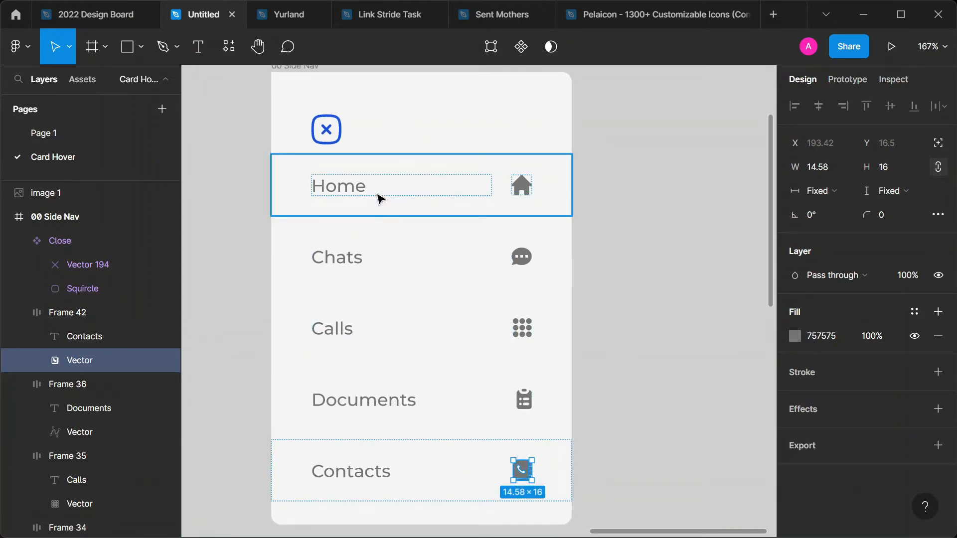
scroll(393, 213, down, 1)
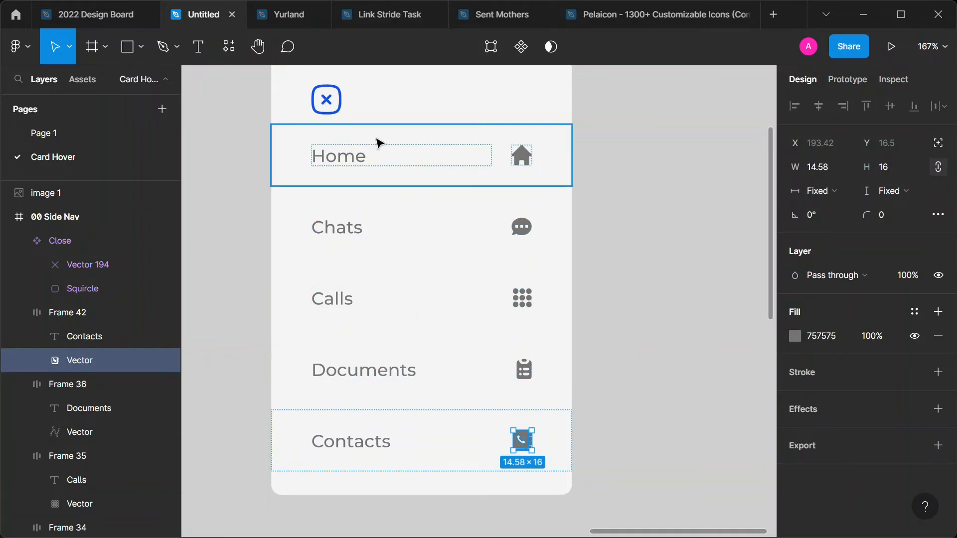
click(646, 275)
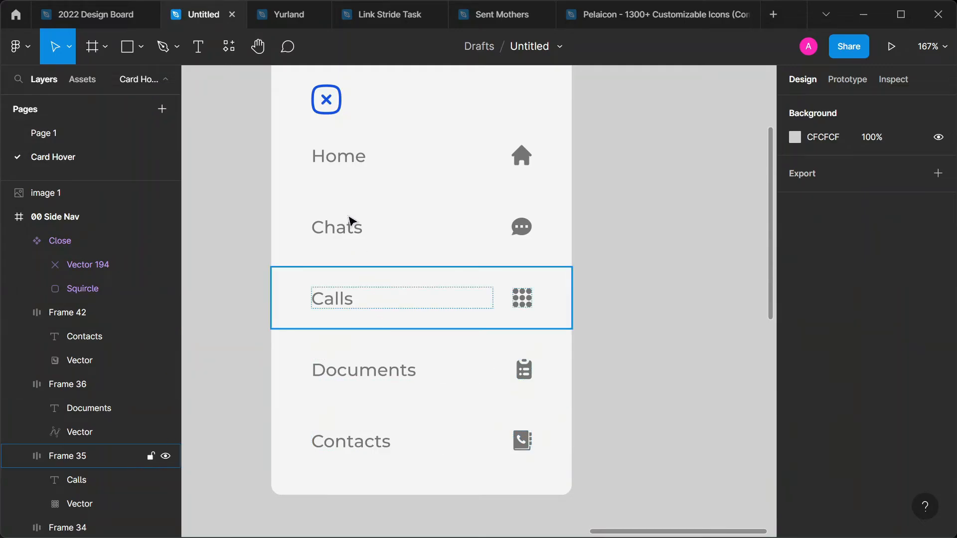
scroll(349, 218, up, 2)
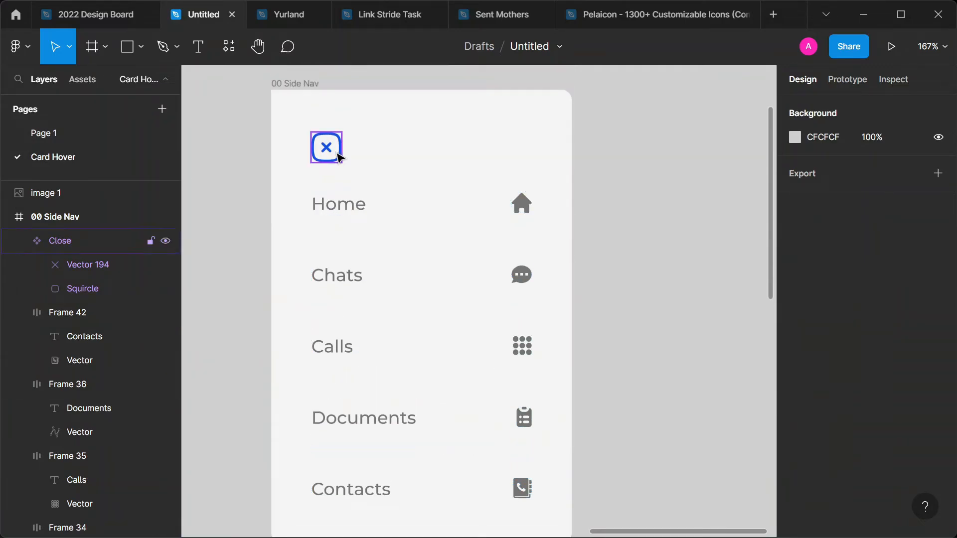
drag(337, 154, 527, 135)
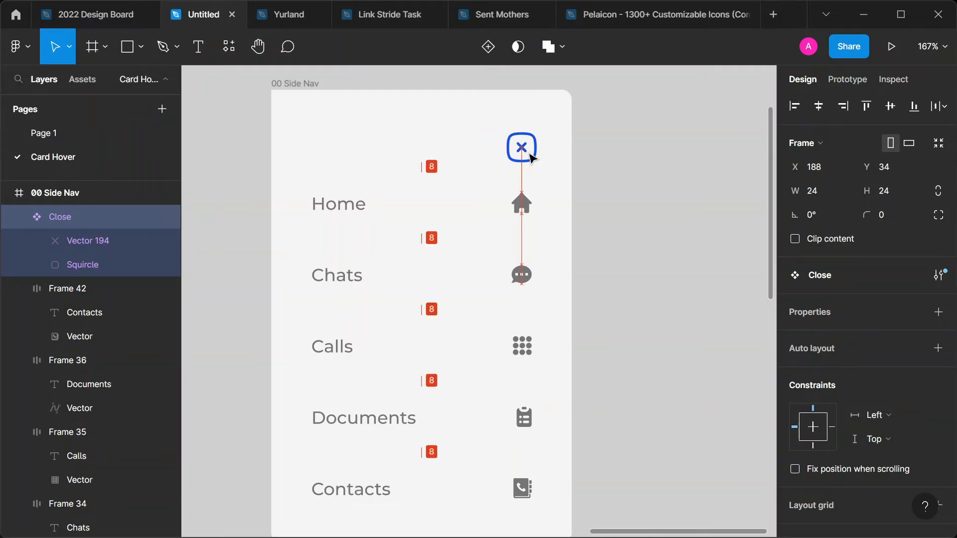
click(614, 277)
Step: Link the landing page's header menu icon to the 00 Side Nav frame with a prototype connection
scroll(612, 289, down, 5)
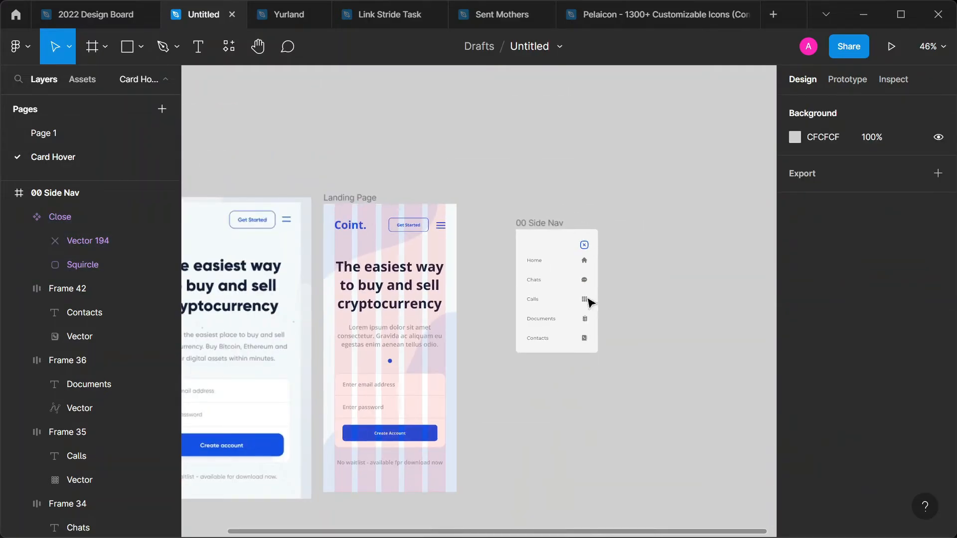
scroll(529, 253, up, 3)
scroll(613, 277, up, 3)
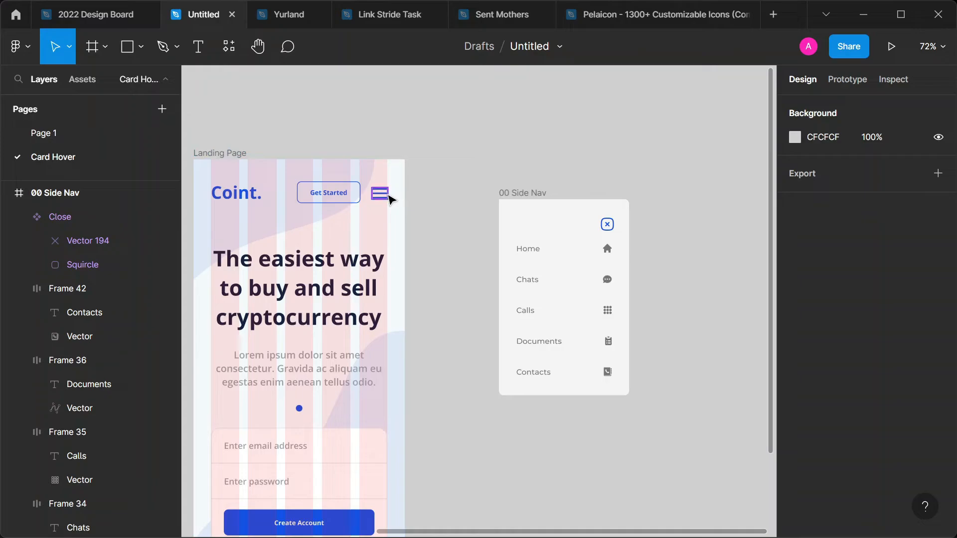
click(389, 197)
click(846, 81)
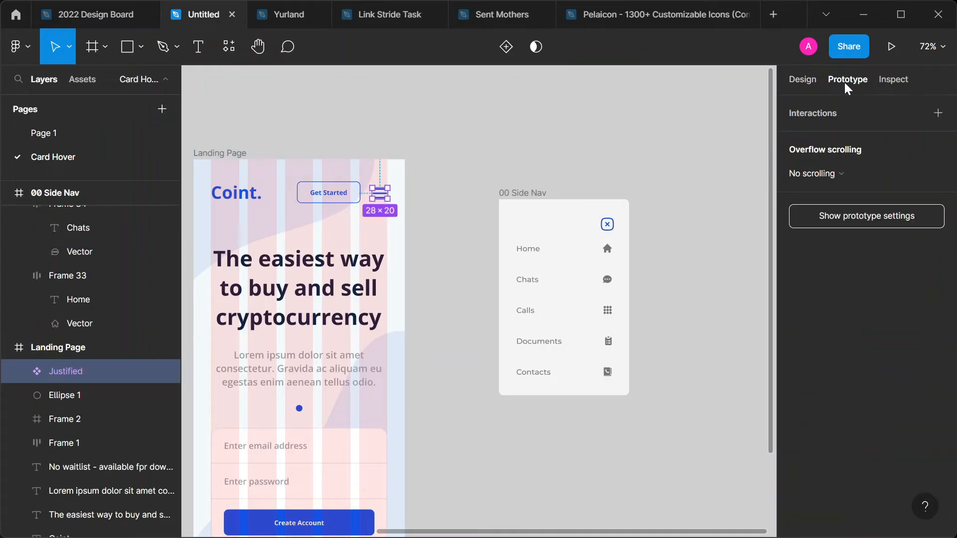
mouse_move(389, 197)
drag(392, 195, 532, 251)
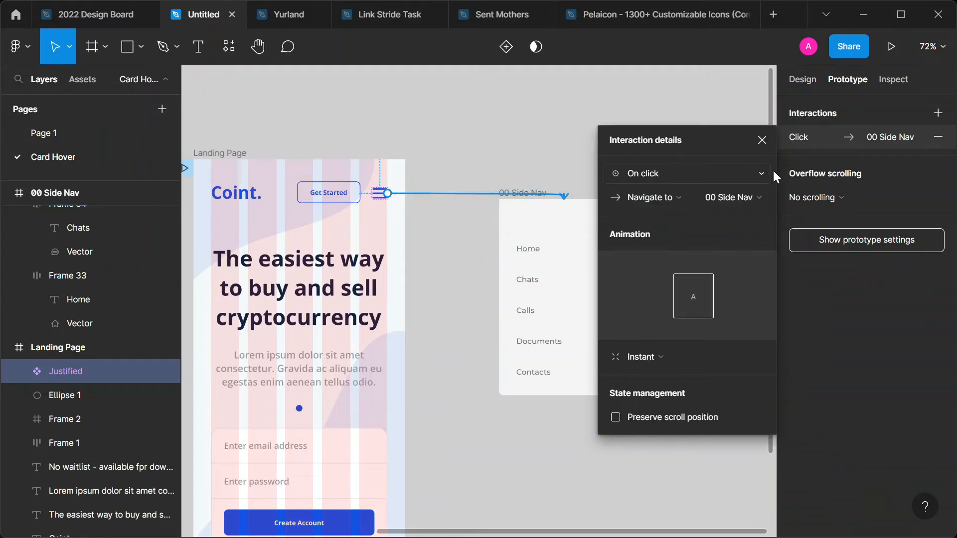
Step: Change the menu icon's On click action to Open overlay for 00 Side Nav
click(656, 172)
click(656, 171)
click(656, 199)
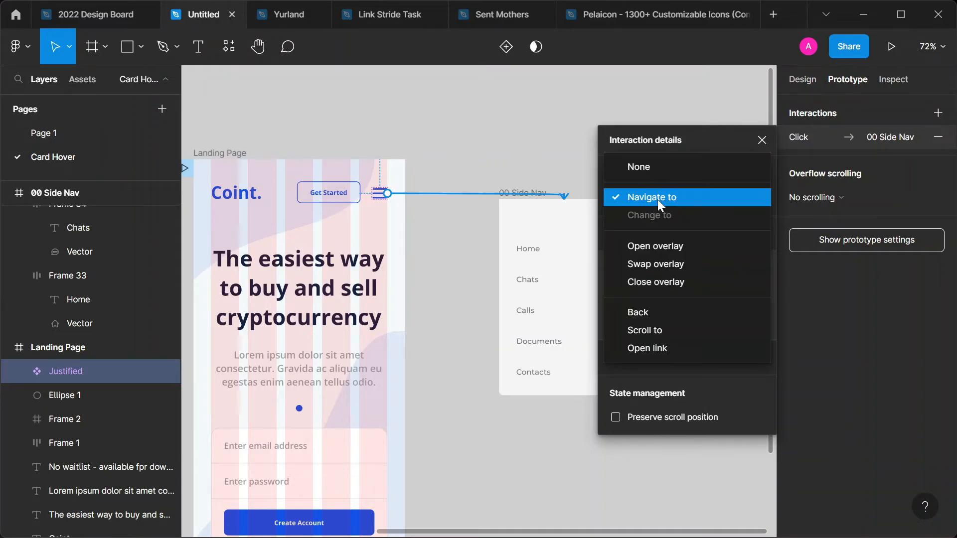
click(670, 242)
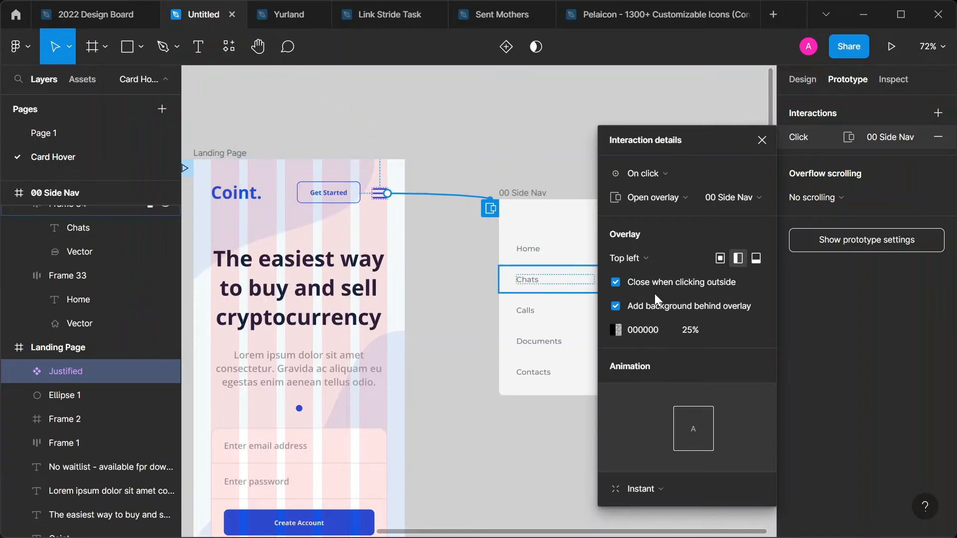
Step: Try a Manual overlay position with the side navigation placed in the landing page's top-right corner
click(634, 258)
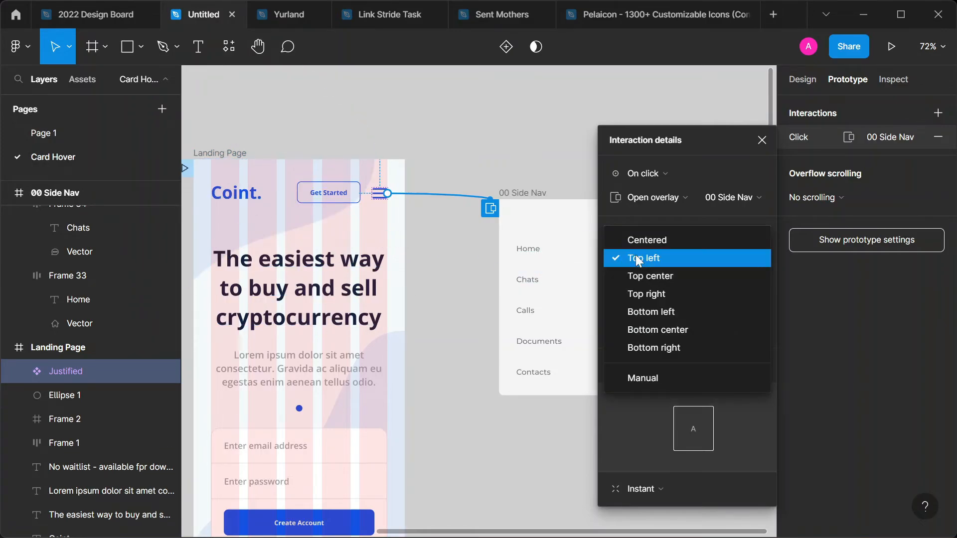
click(658, 379)
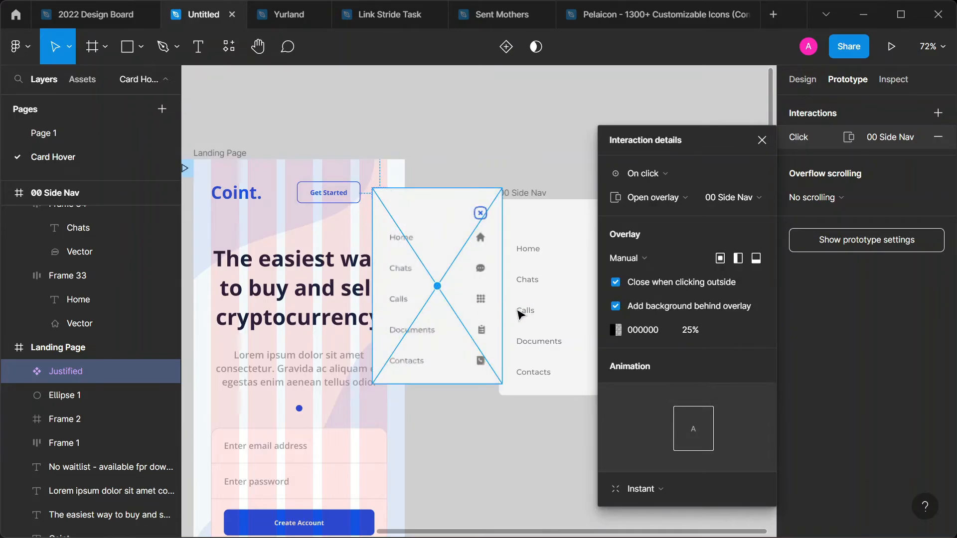
drag(506, 237, 406, 210)
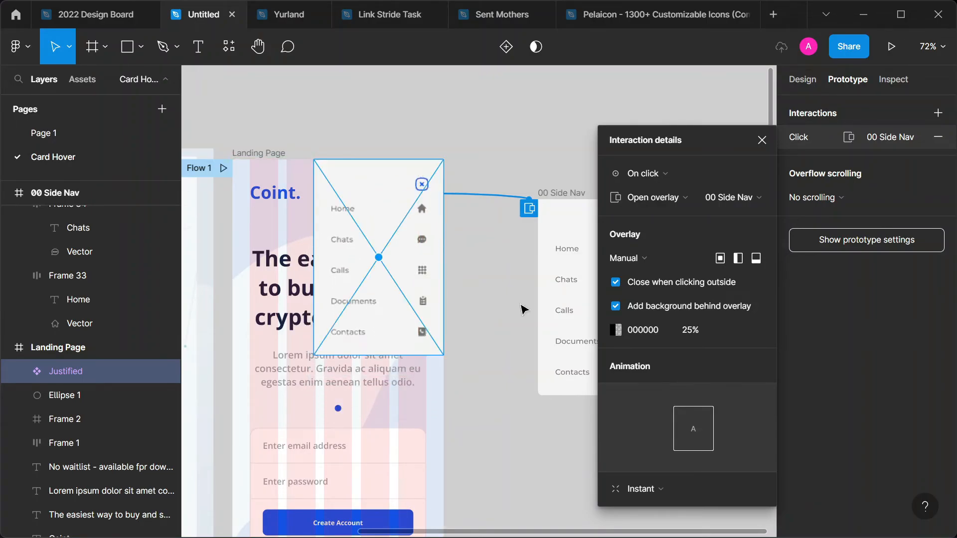
Step: Try the Dissolve animation for the overlay and return the overlay position to Top left
click(632, 483)
click(651, 397)
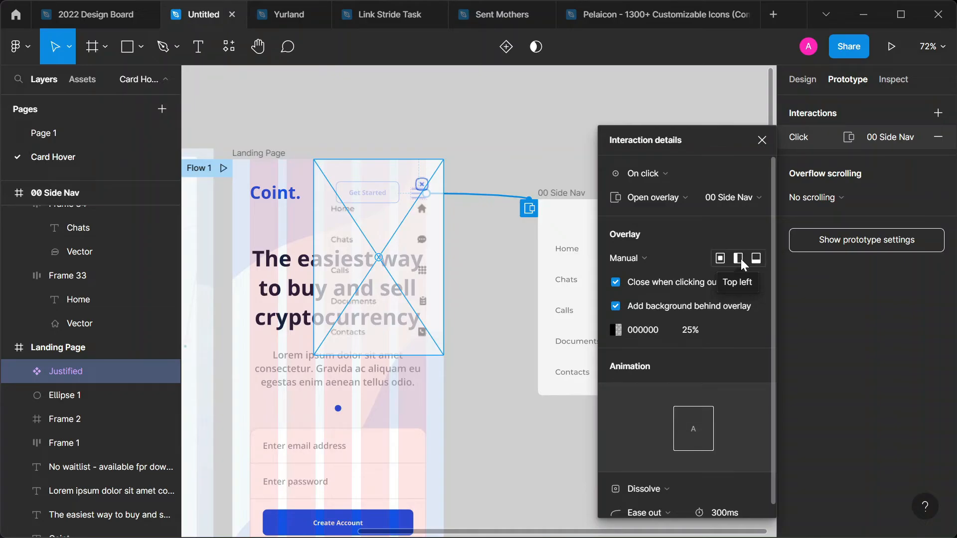
click(739, 258)
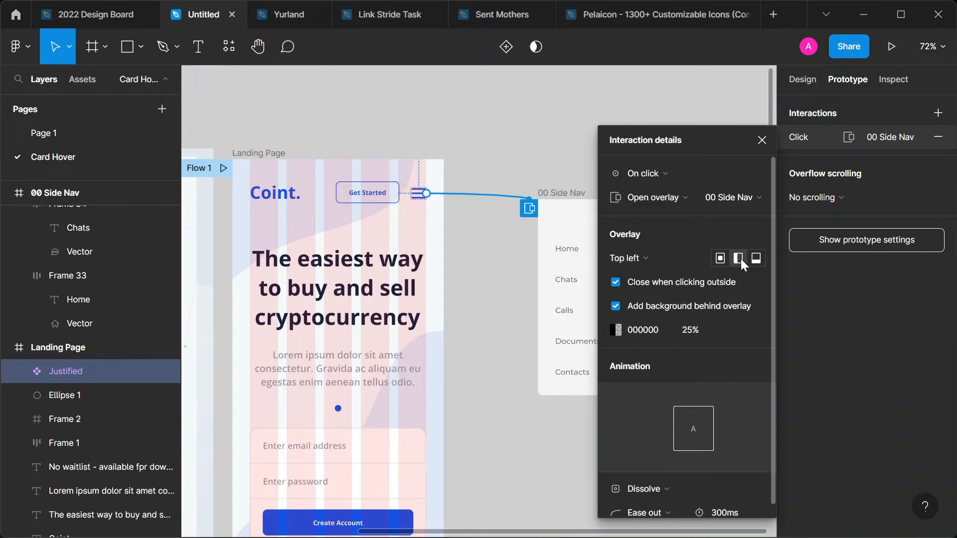
Step: Set the side navigation overlay's animation to Move in
scroll(425, 281, up, 2)
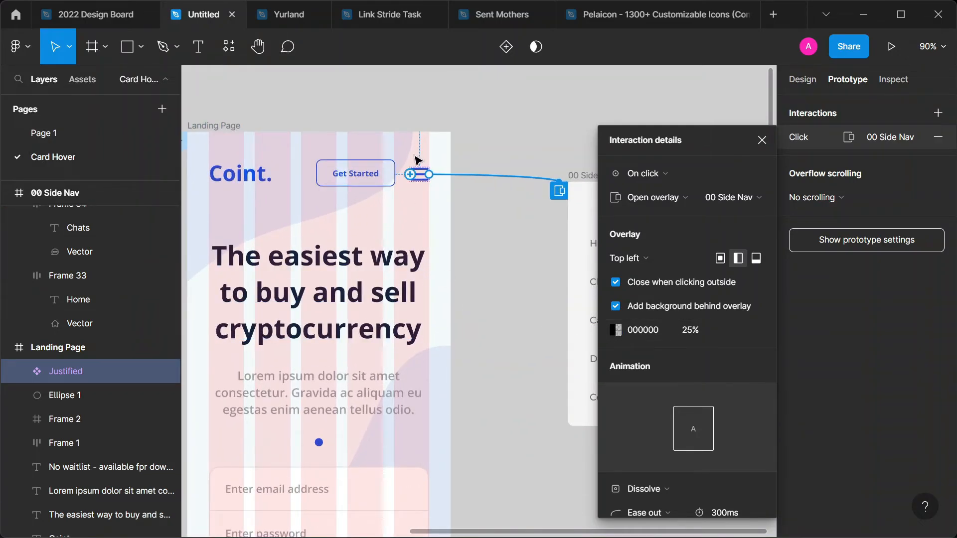
scroll(635, 346, down, 1)
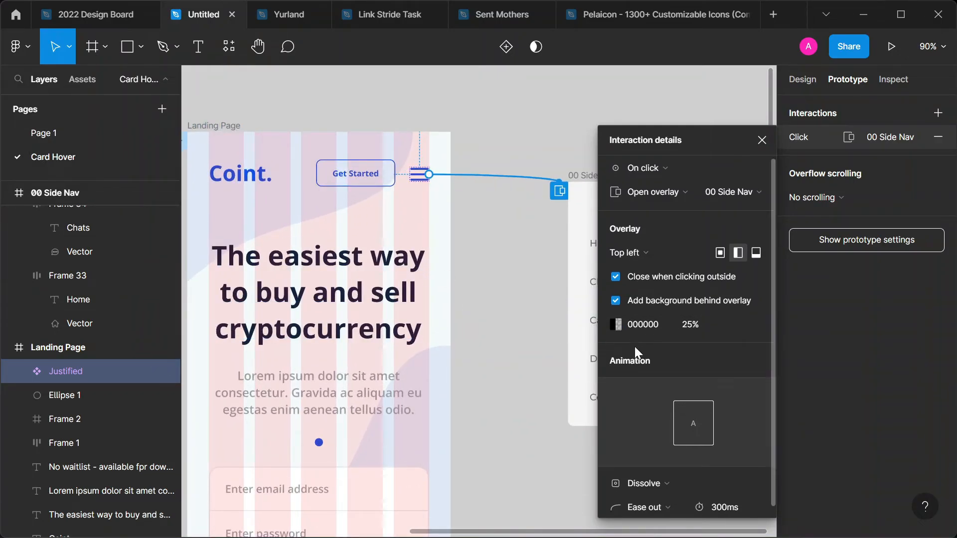
click(659, 475)
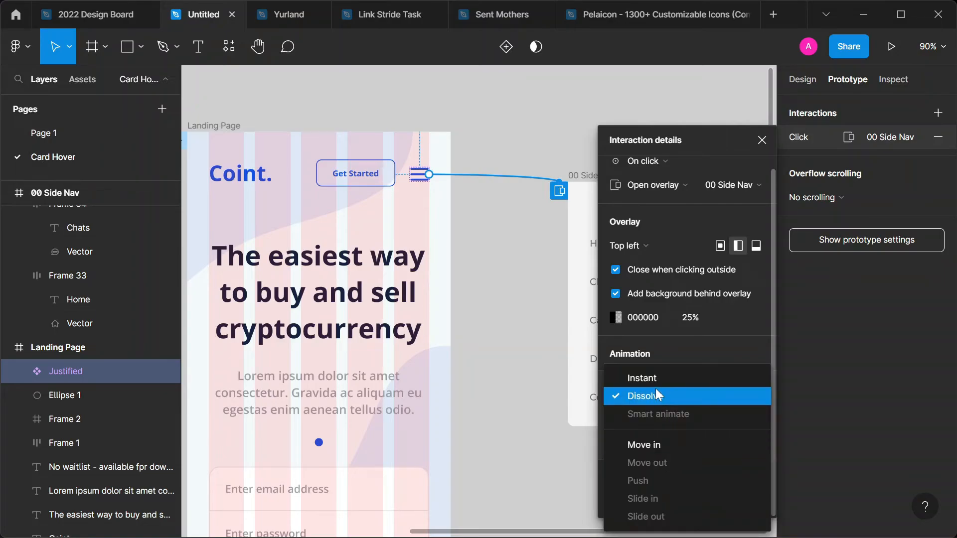
click(657, 394)
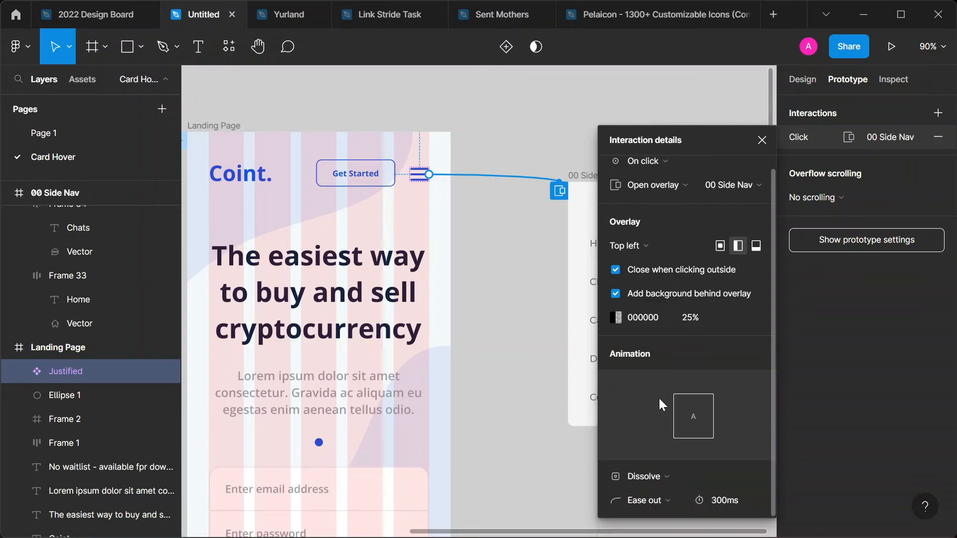
click(661, 500)
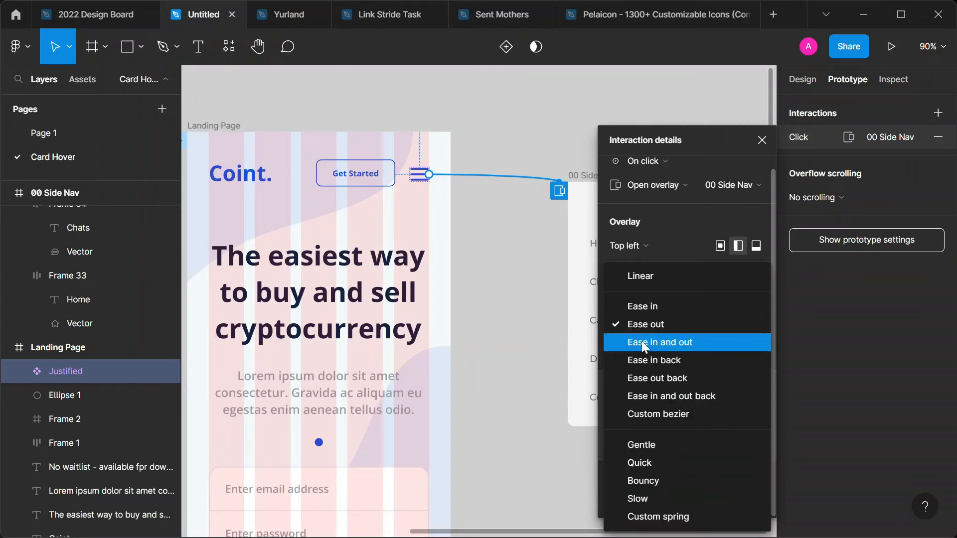
key(Escape)
click(641, 473)
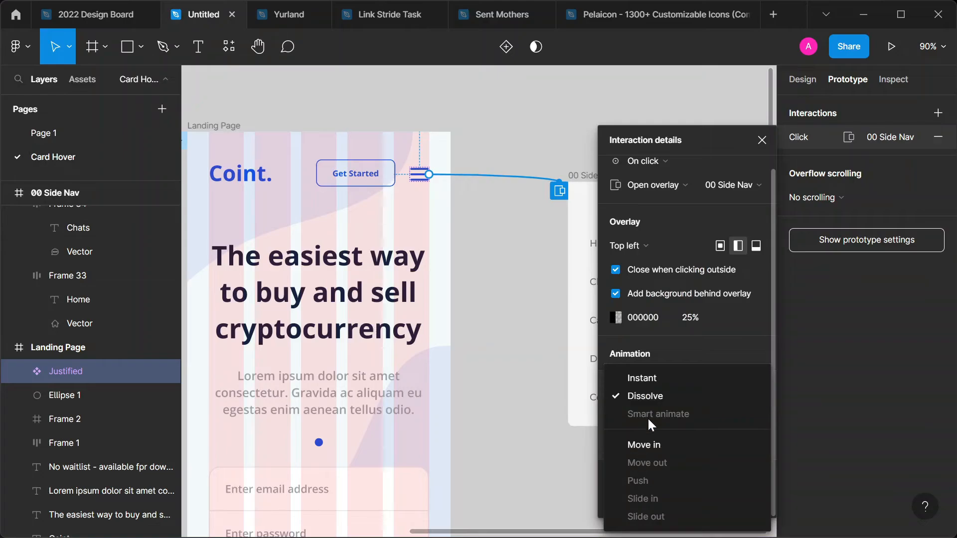
click(654, 439)
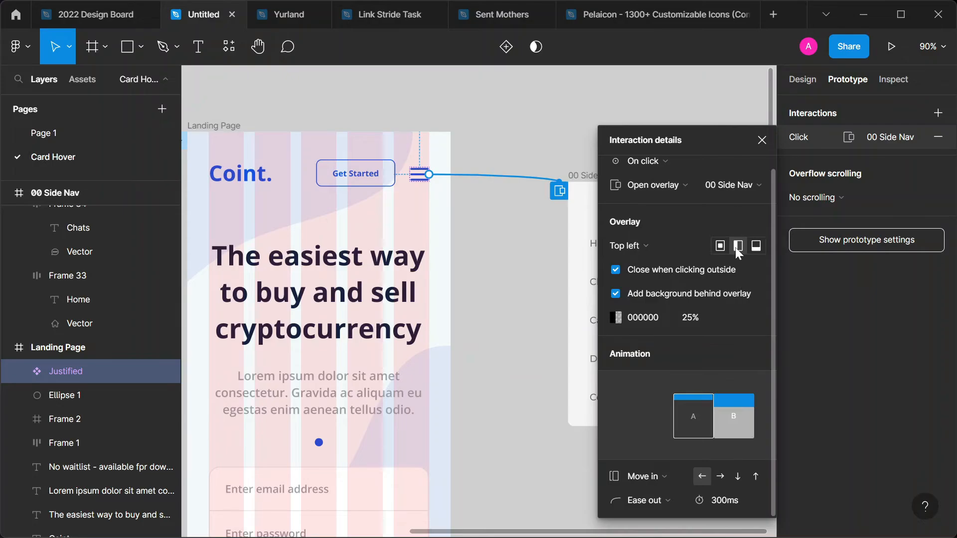
Step: Preview the Landing Page as a prototype and open the side navigation with its menu icon
scroll(737, 259, up, 1)
scroll(543, 388, left, 1)
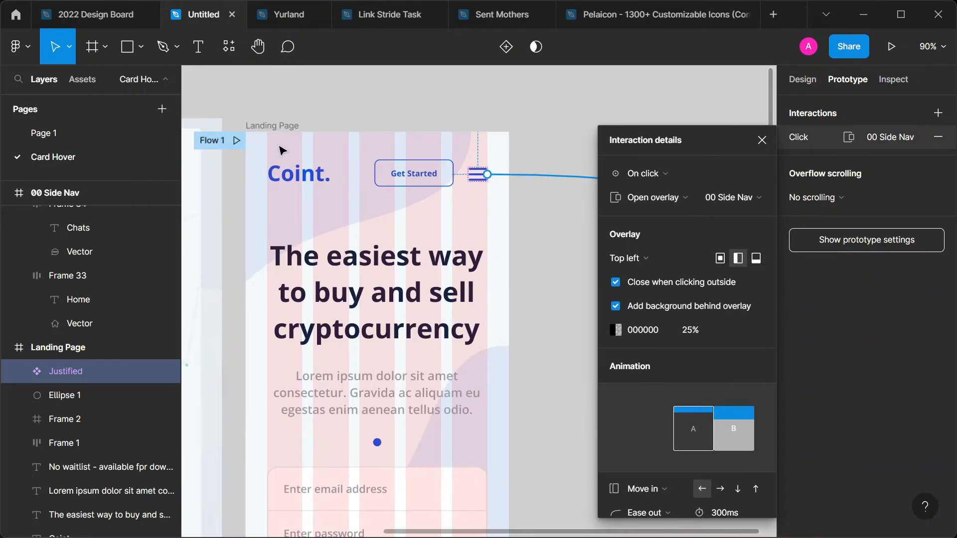
click(286, 127)
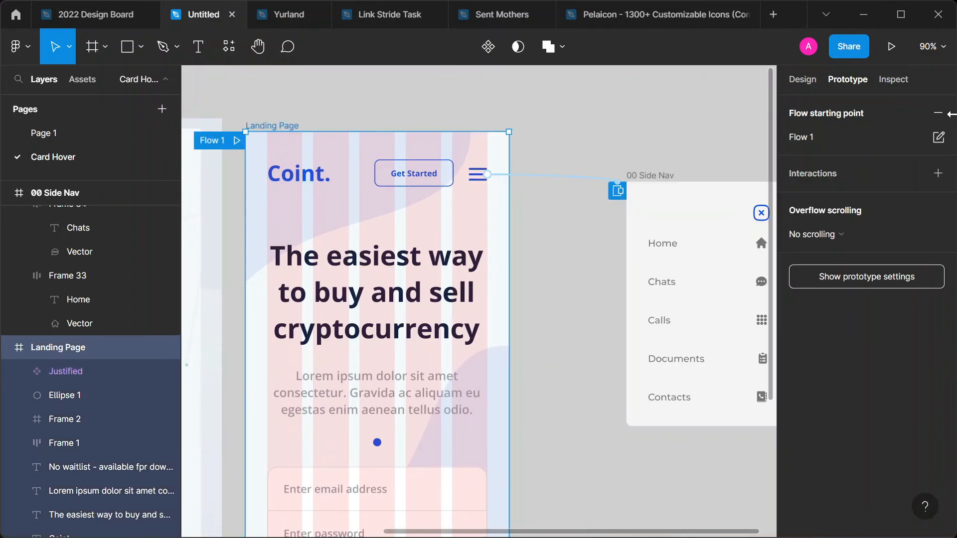
click(883, 48)
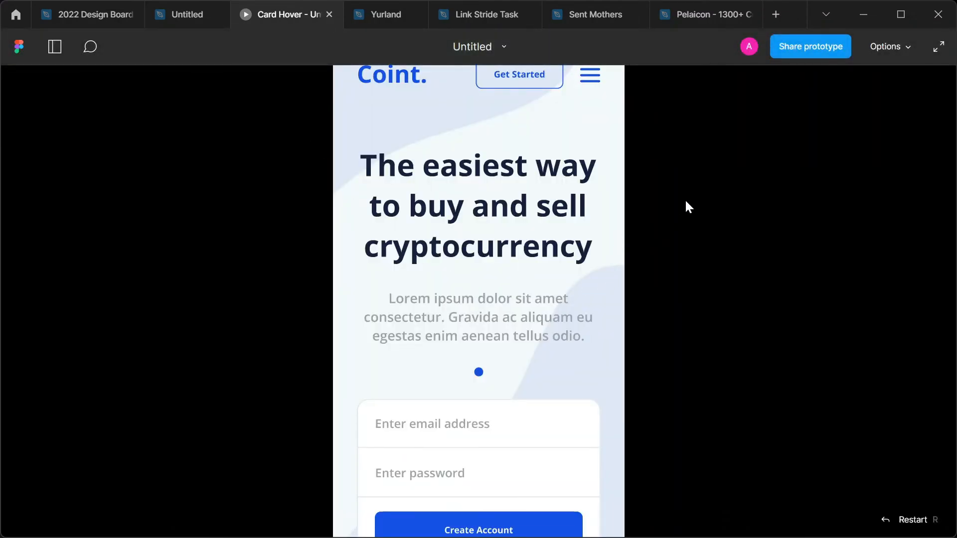
click(588, 77)
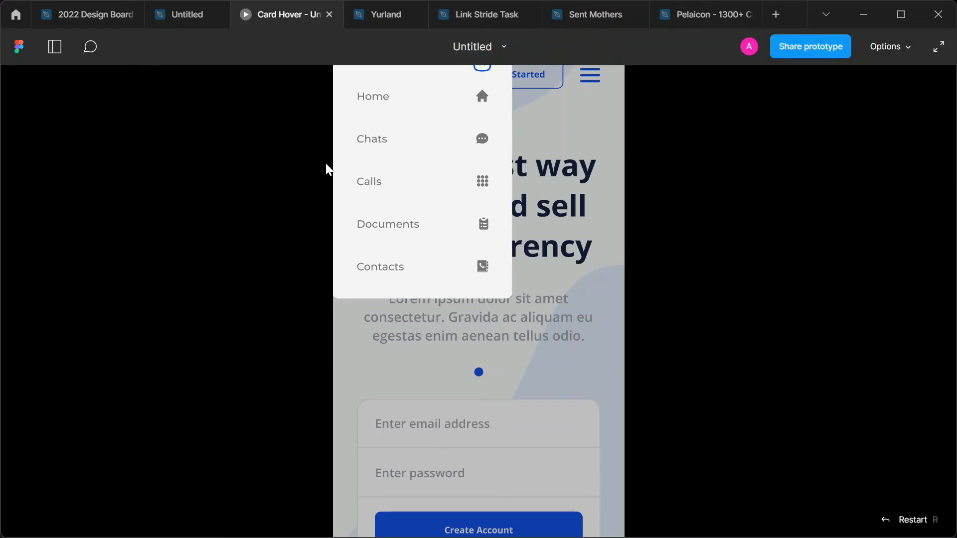
Step: Return to the design file and set the menu icon's side navigation overlay to Manual position in the landing page's top-right corner
click(204, 15)
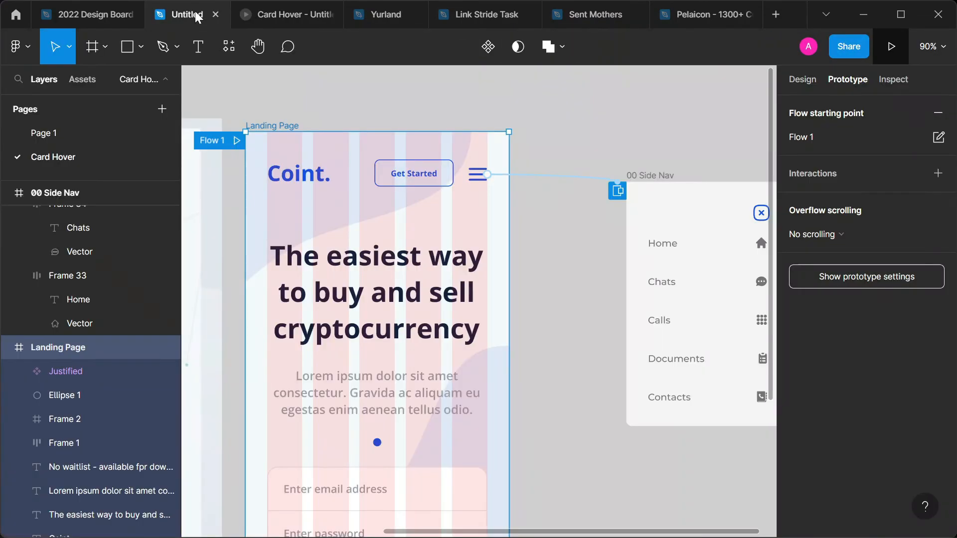
click(652, 177)
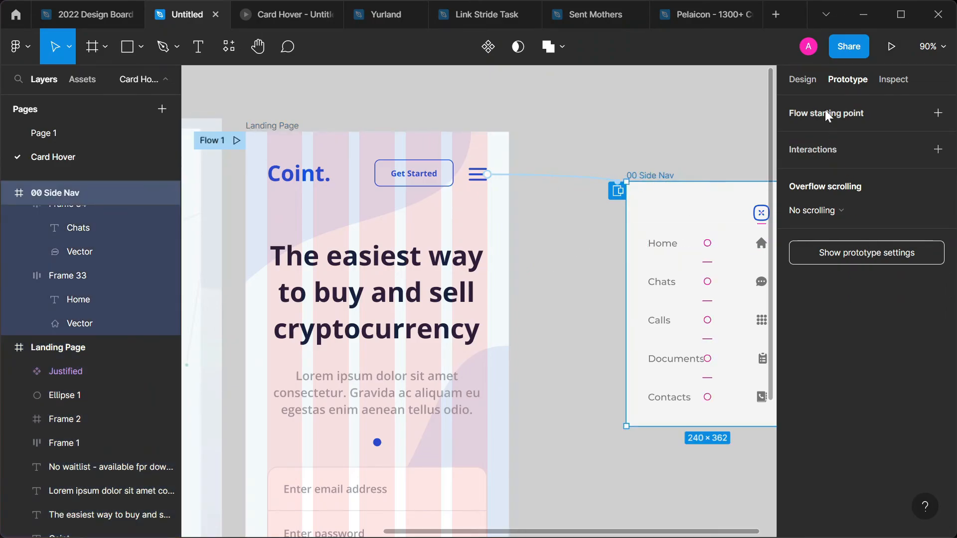
drag(618, 193, 617, 197)
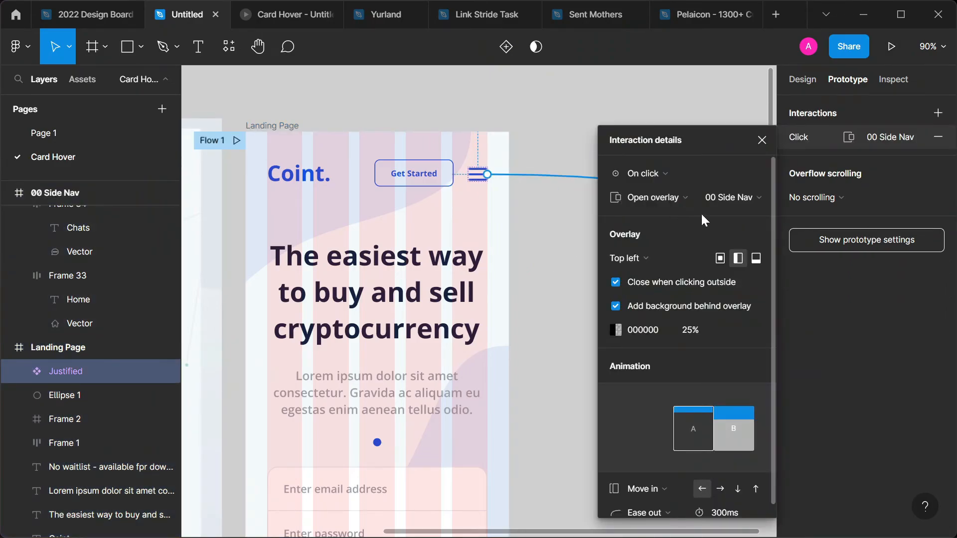
click(662, 196)
click(663, 194)
click(658, 257)
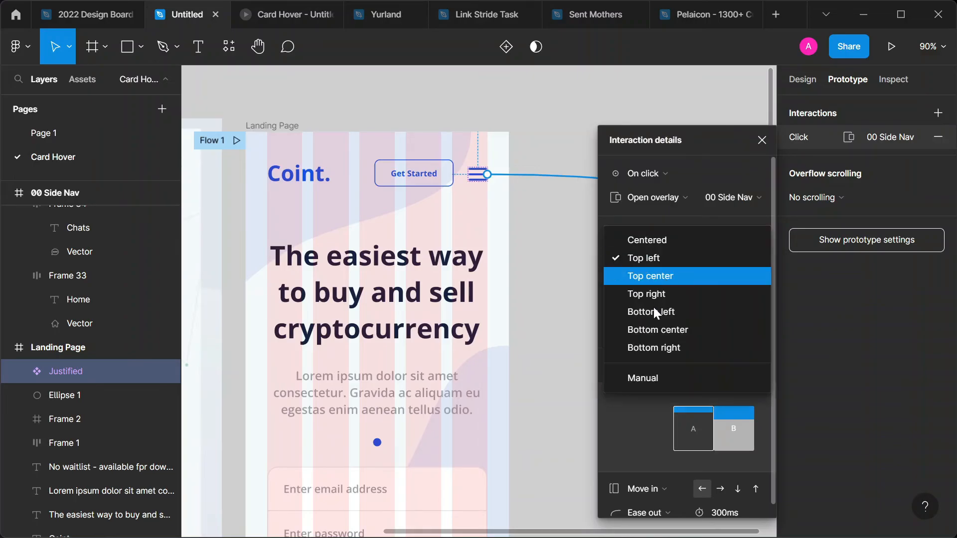
click(668, 378)
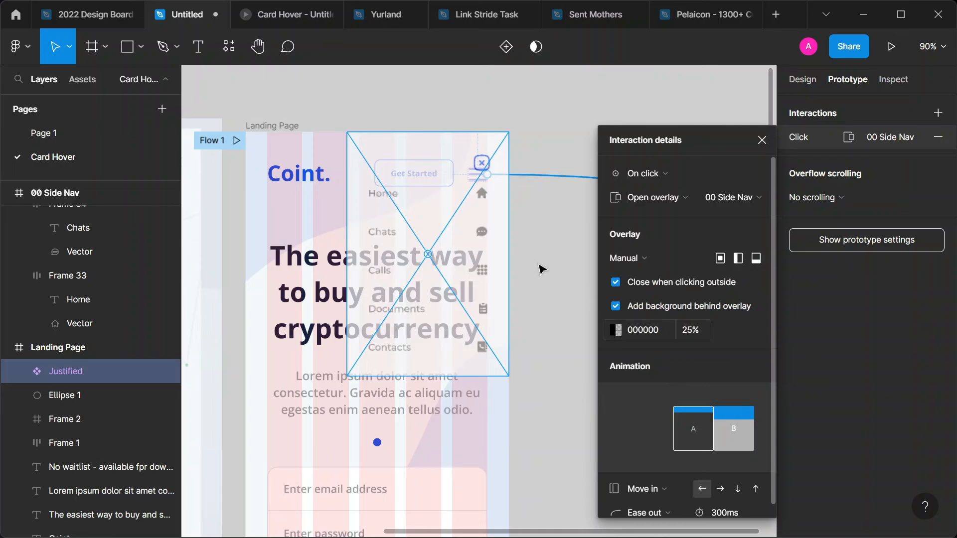
scroll(688, 374, down, 1)
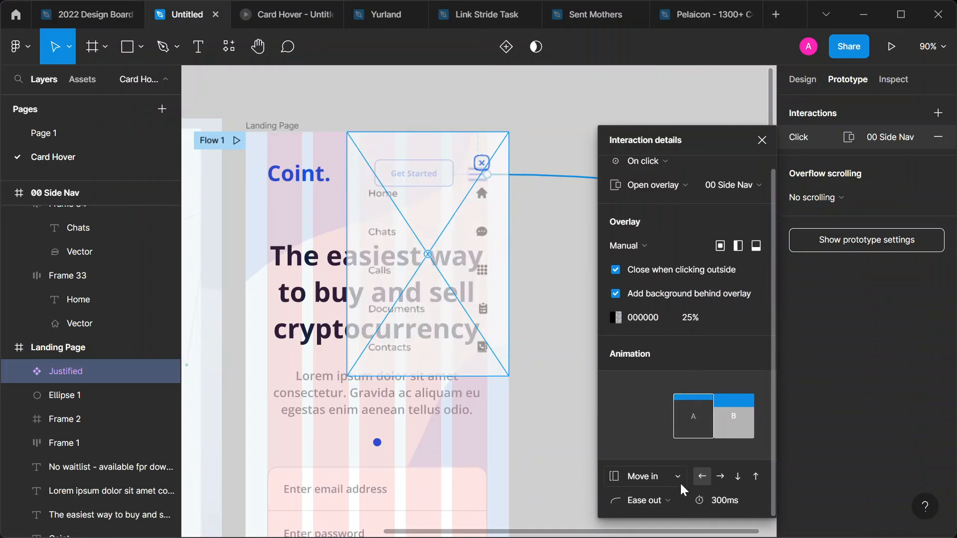
Step: Preview the prototype and open the side navigation from the menu icon to check its new position
click(298, 15)
click(433, 358)
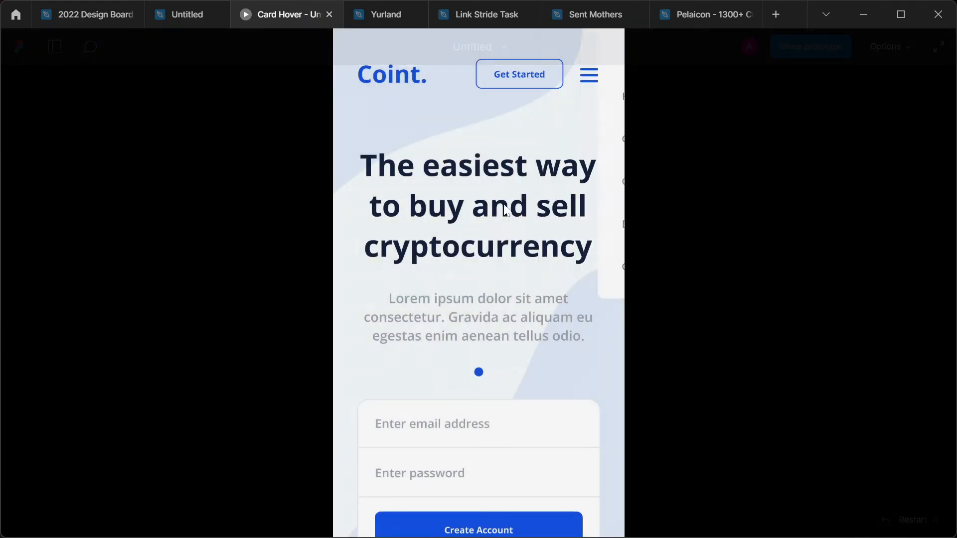
click(593, 77)
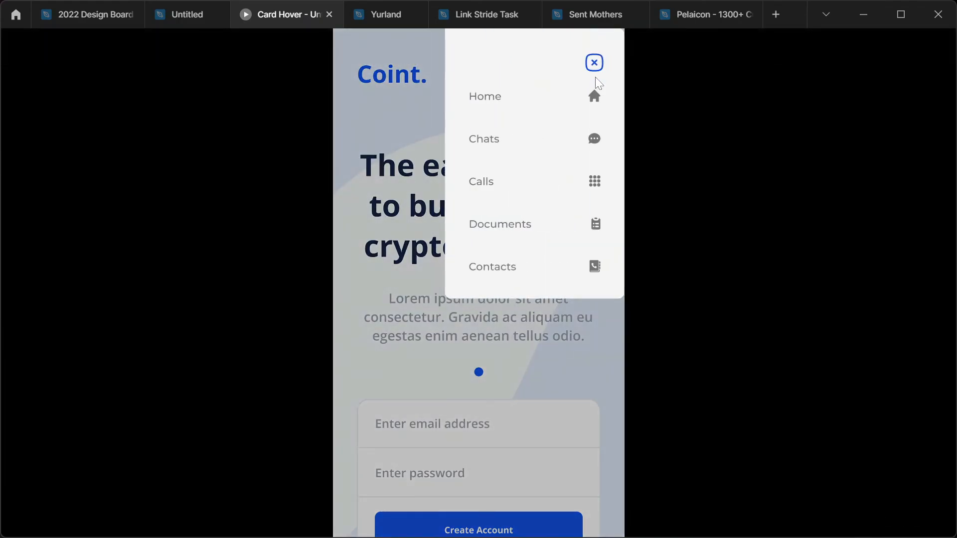
Step: Add an On click interaction to the side navigation's close icon in the design file, with the action Close overlay
click(197, 16)
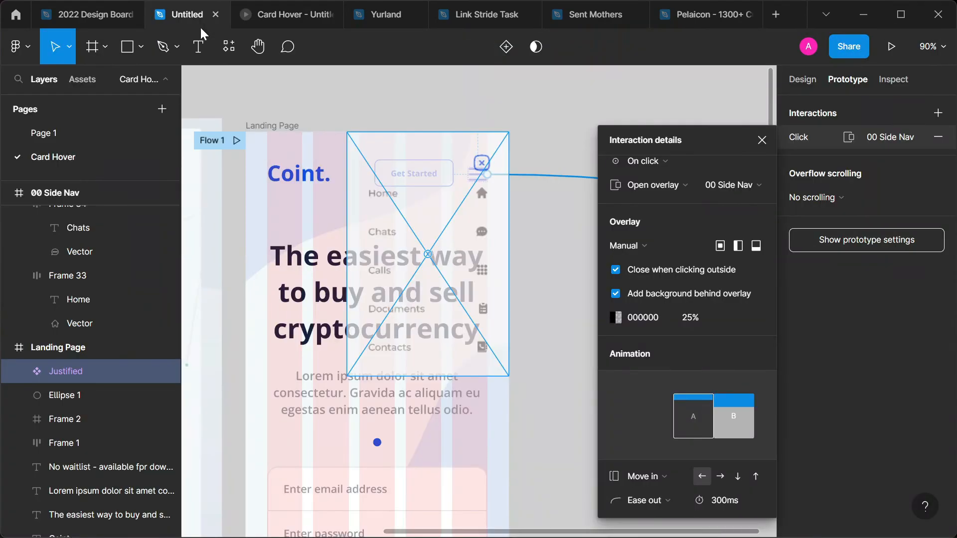
scroll(486, 200, right, 3)
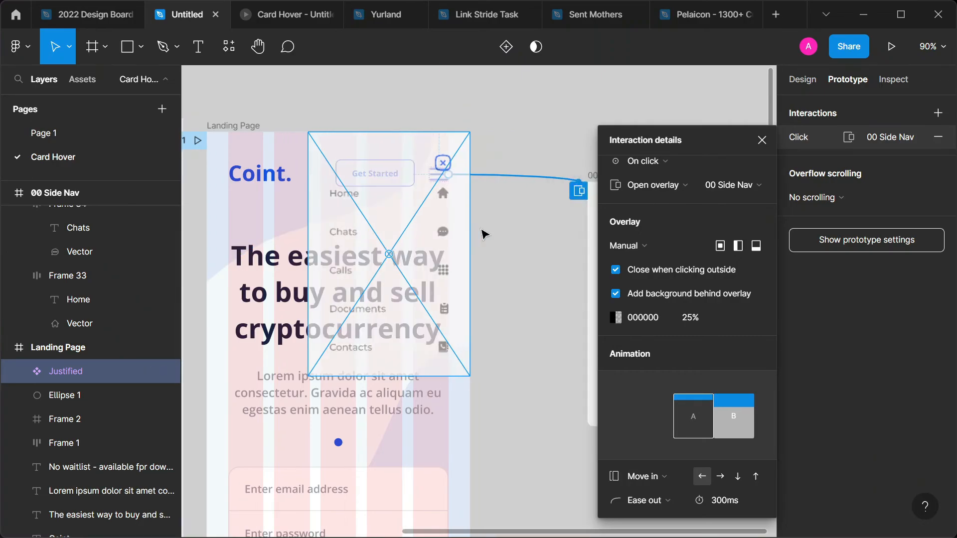
scroll(588, 196, right, 10)
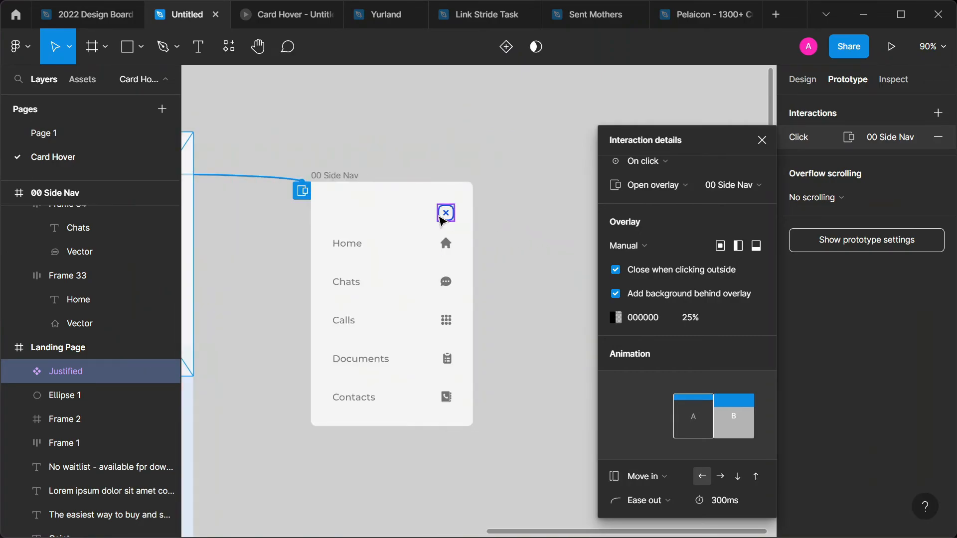
click(443, 214)
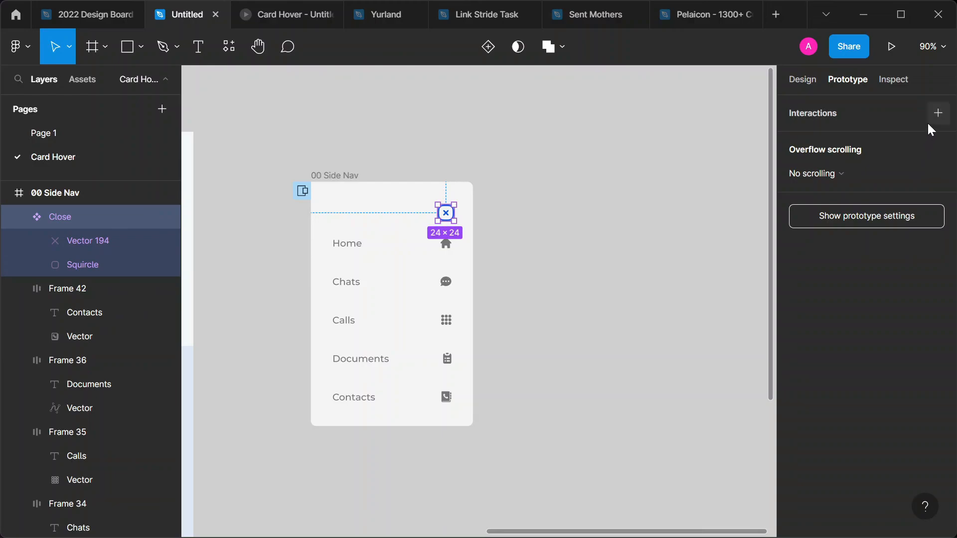
click(938, 114)
click(896, 134)
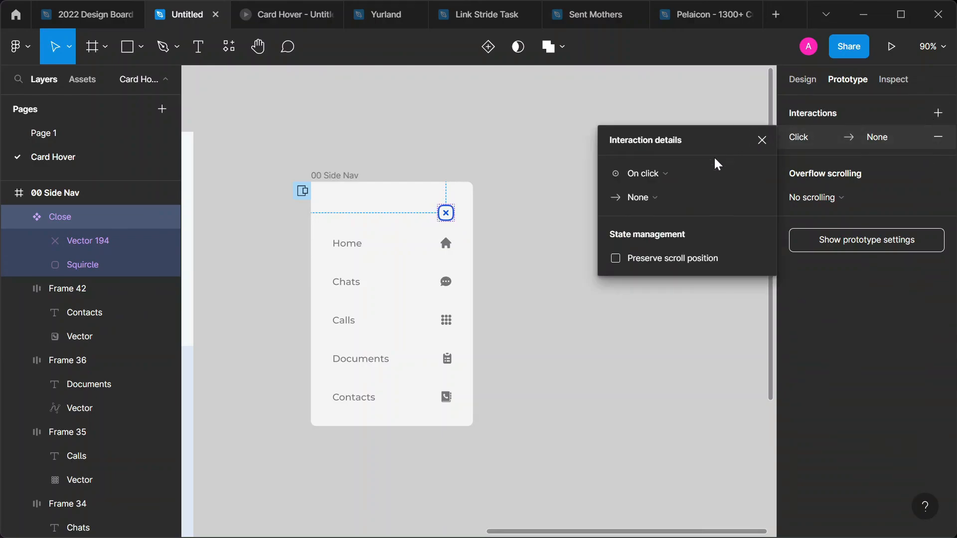
click(649, 198)
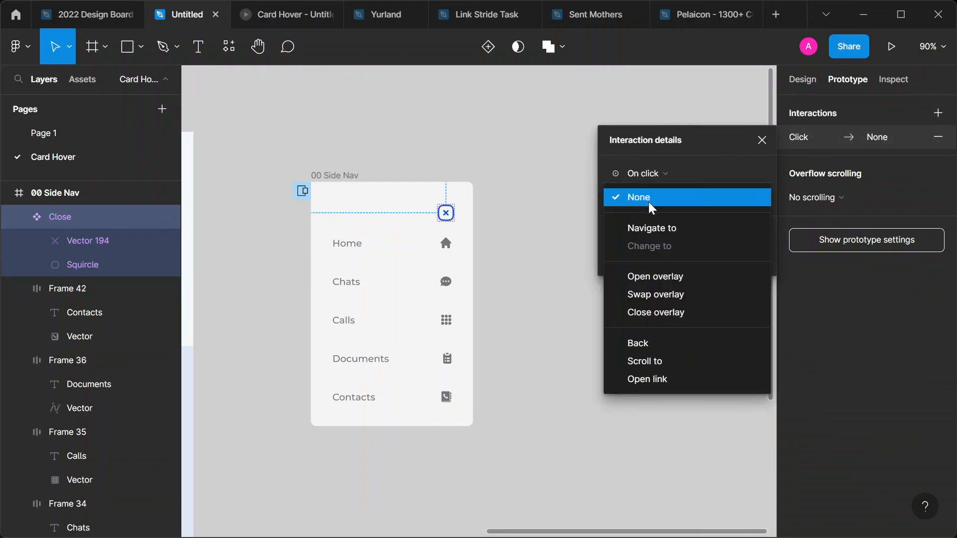
click(665, 315)
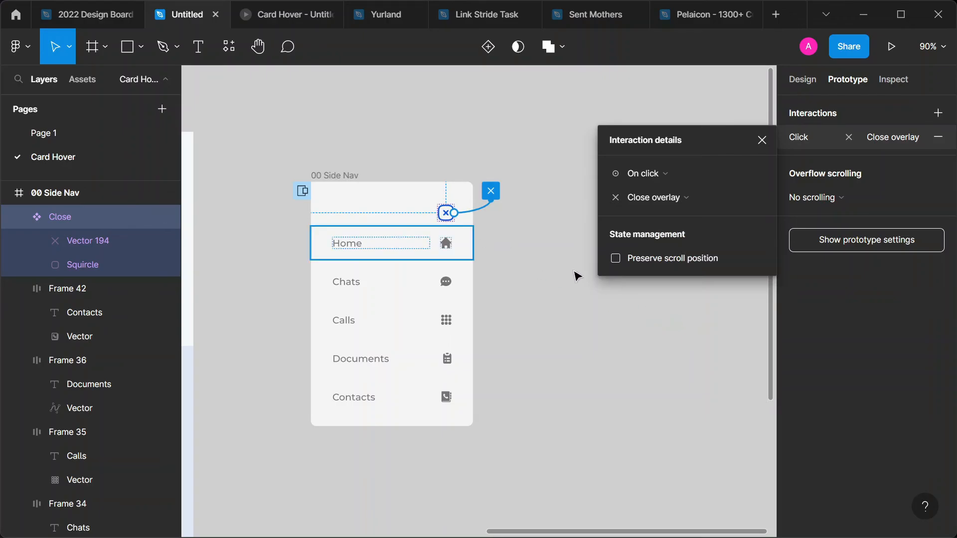
Step: Switch to the prototype preview and scale it with Fit to screen
click(264, 15)
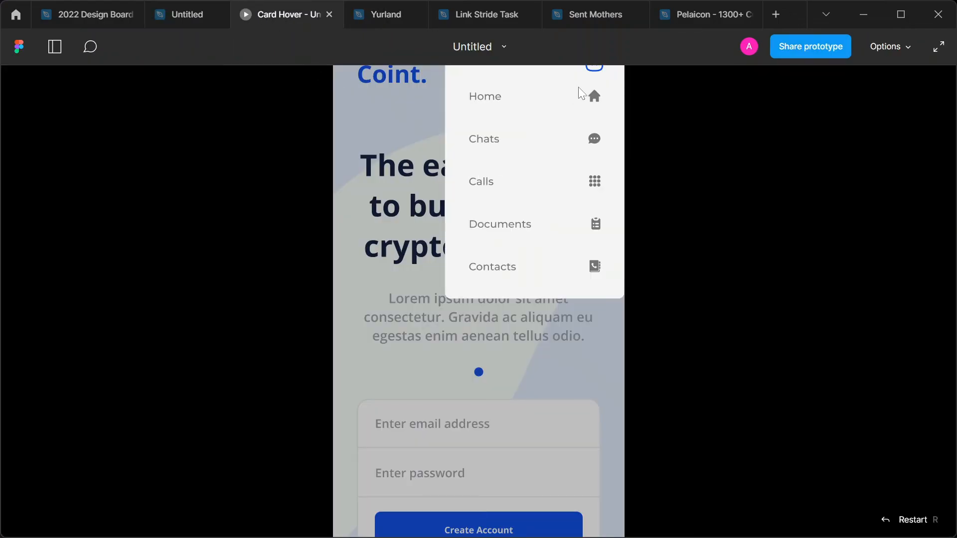
click(886, 51)
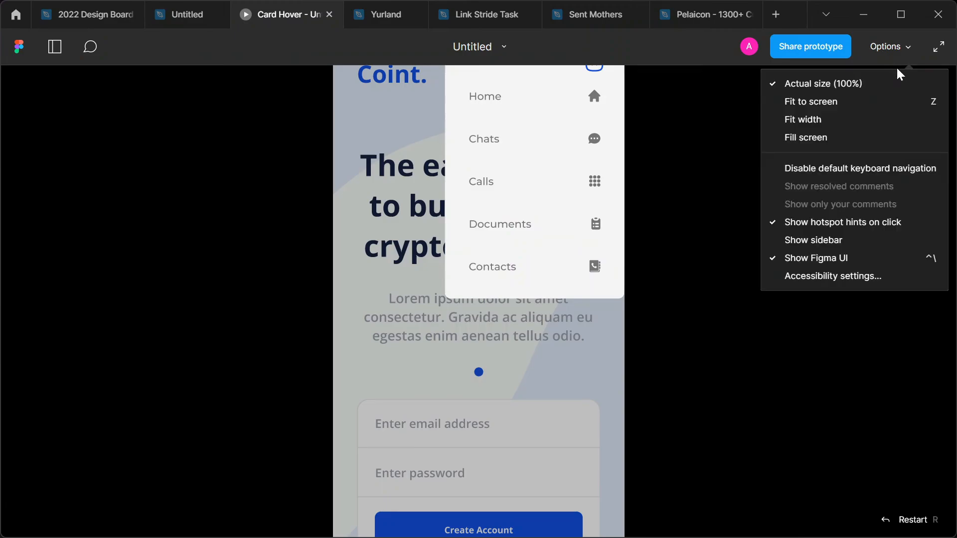
click(870, 126)
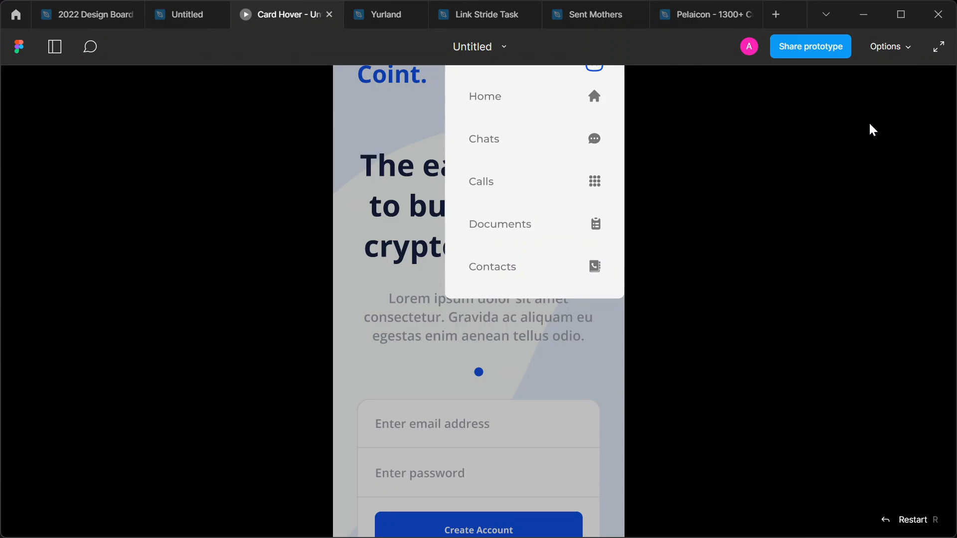
click(881, 56)
click(839, 99)
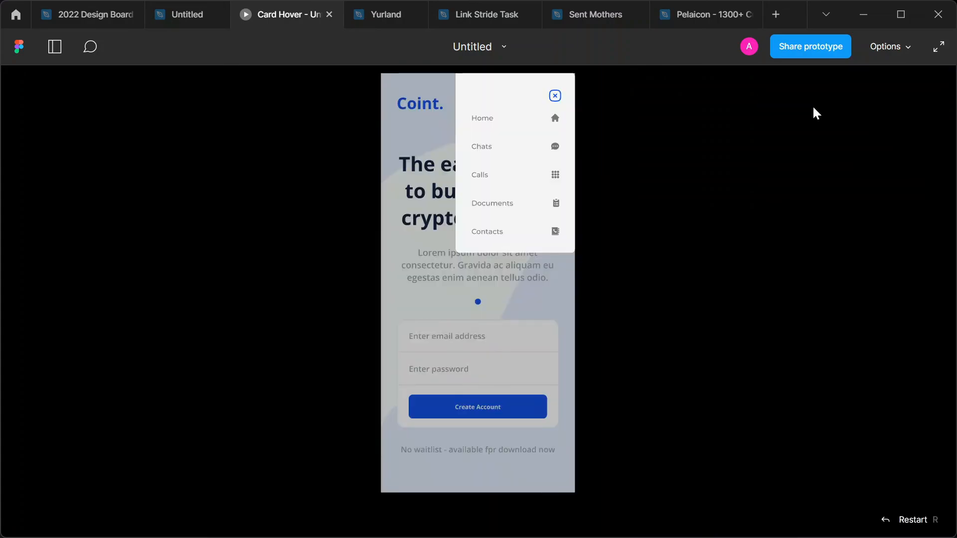
Step: Test closing the side navigation with its close icon and reopening it with the menu icon in the preview
click(555, 95)
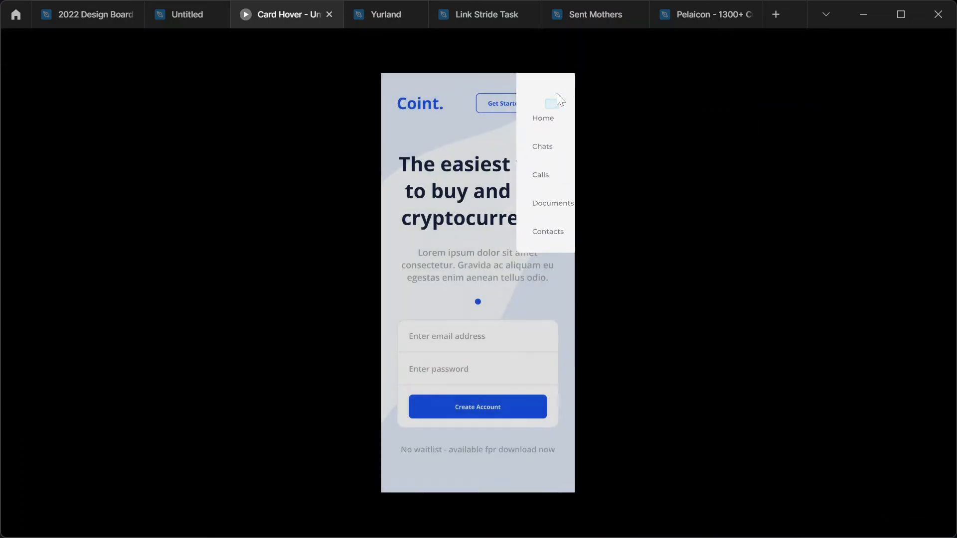
click(551, 105)
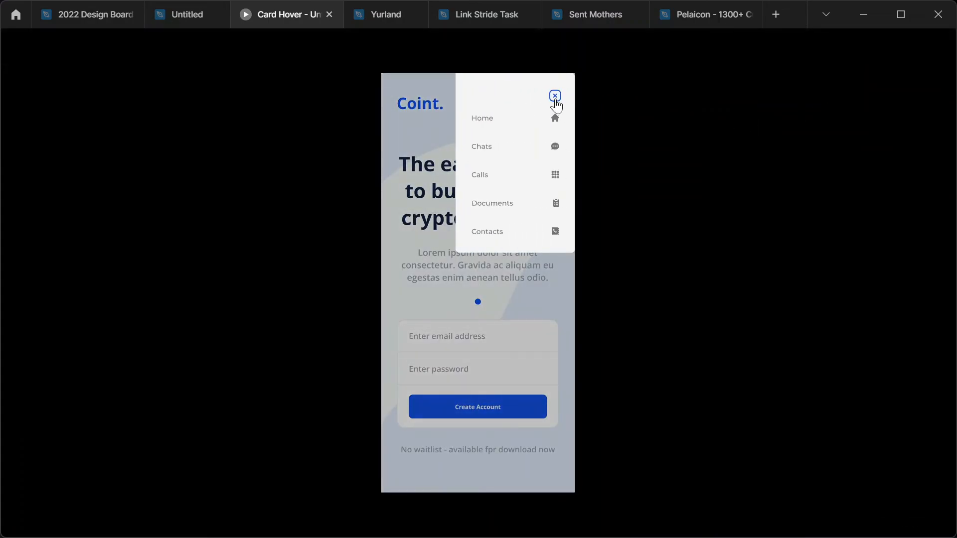
click(558, 101)
click(554, 104)
click(557, 100)
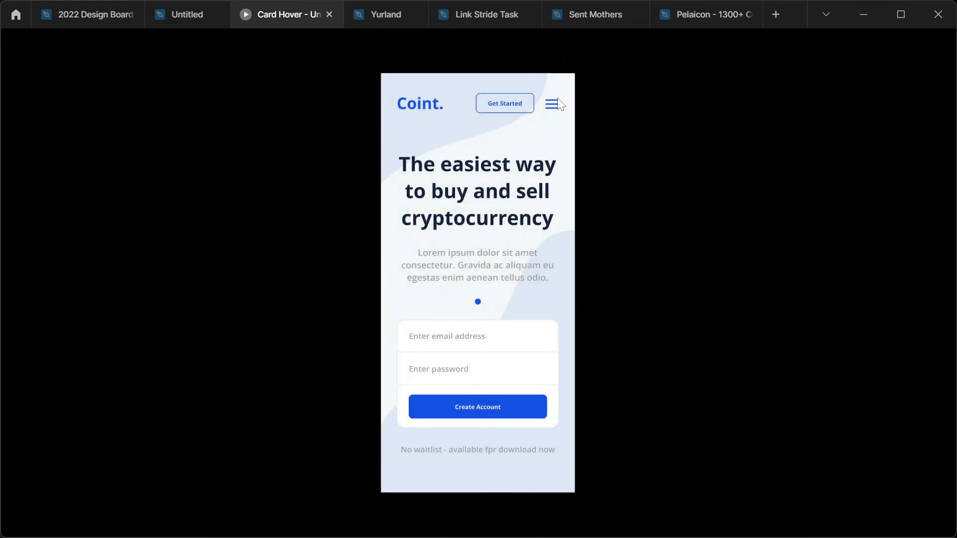
click(553, 106)
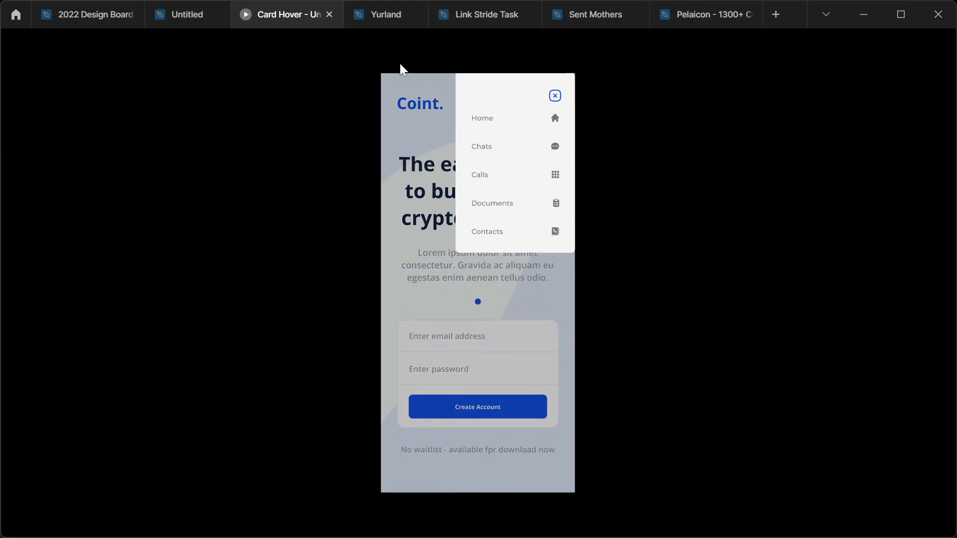
Step: Return to the design file and open the interaction details of the side navigation overlay connection
mouse_move(224, 34)
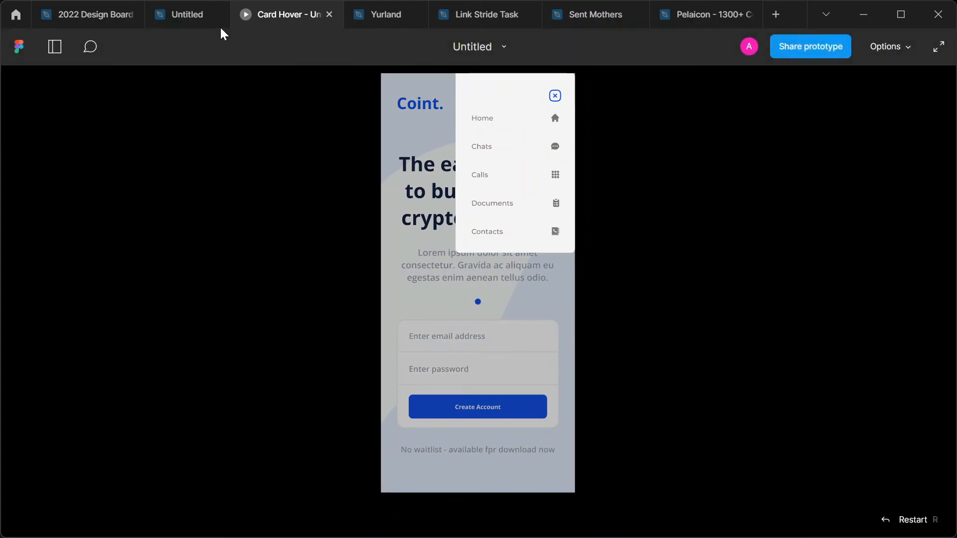
click(195, 16)
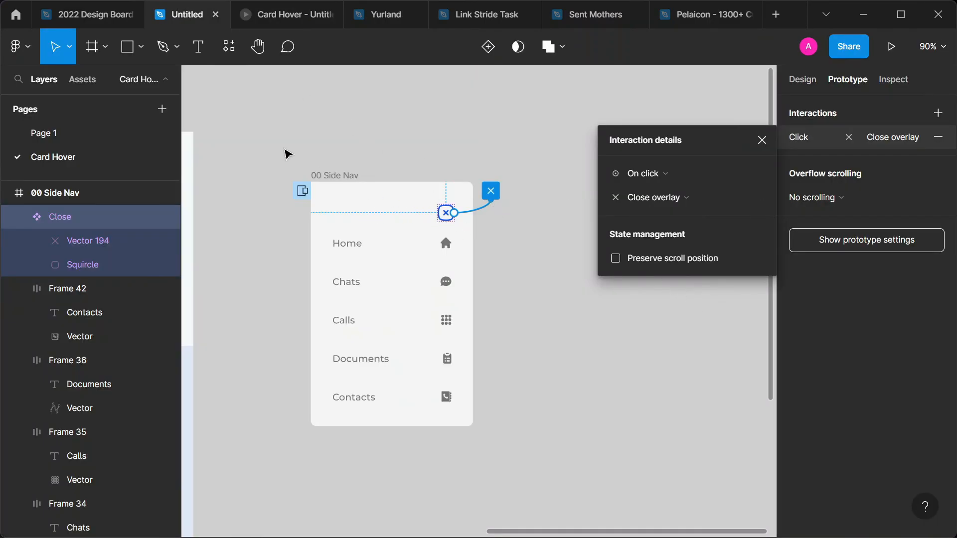
click(302, 191)
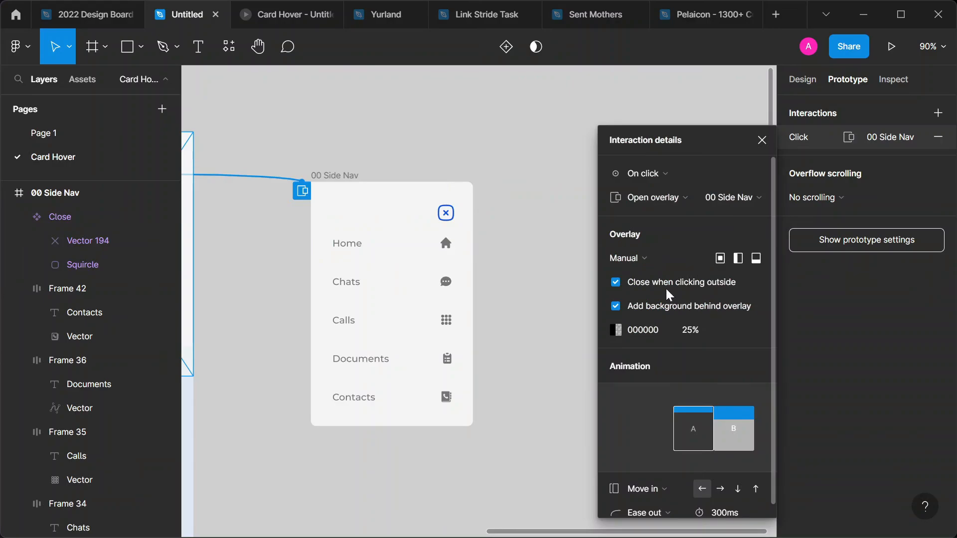
Step: Preview the prototype again, dismissing the overlay from outside and repeatedly opening and closing the side navigation with its icons
click(288, 23)
click(419, 279)
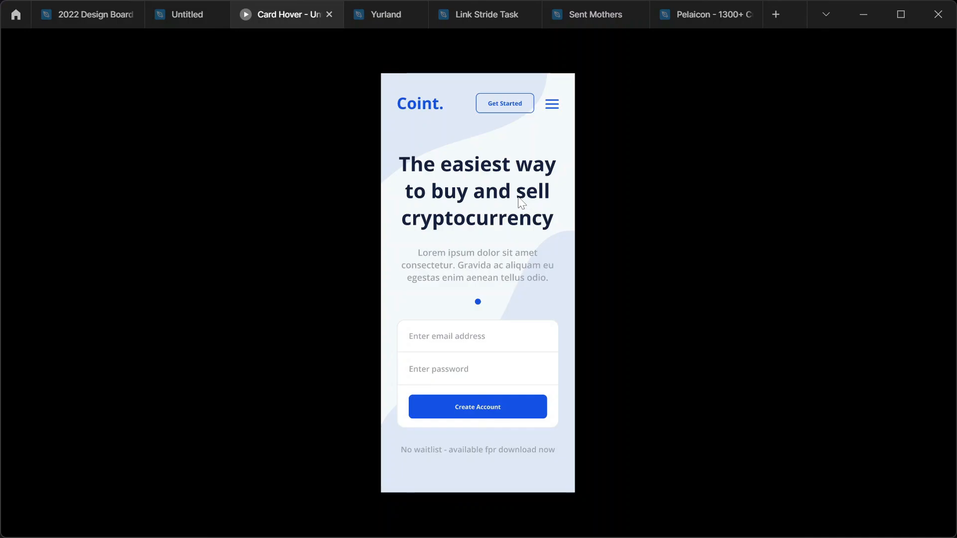
click(551, 110)
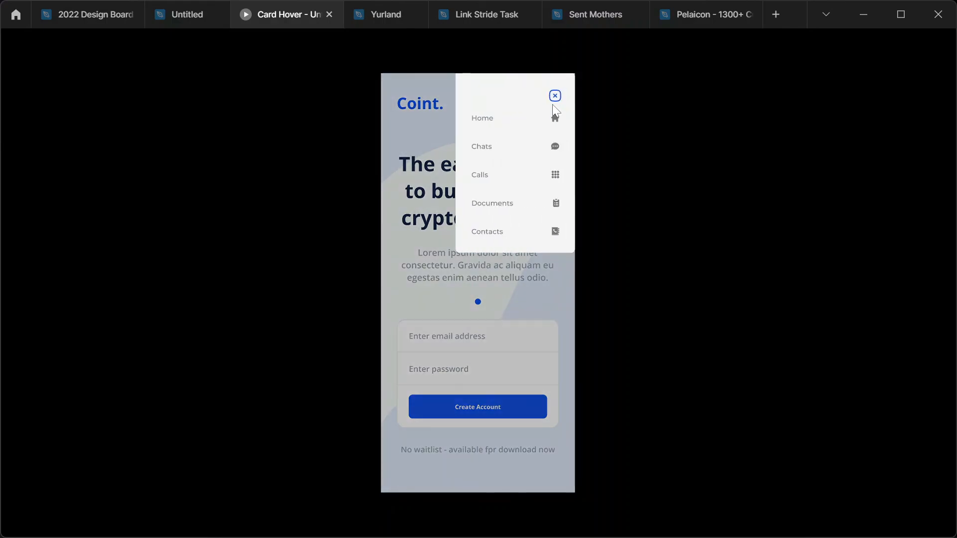
click(555, 98)
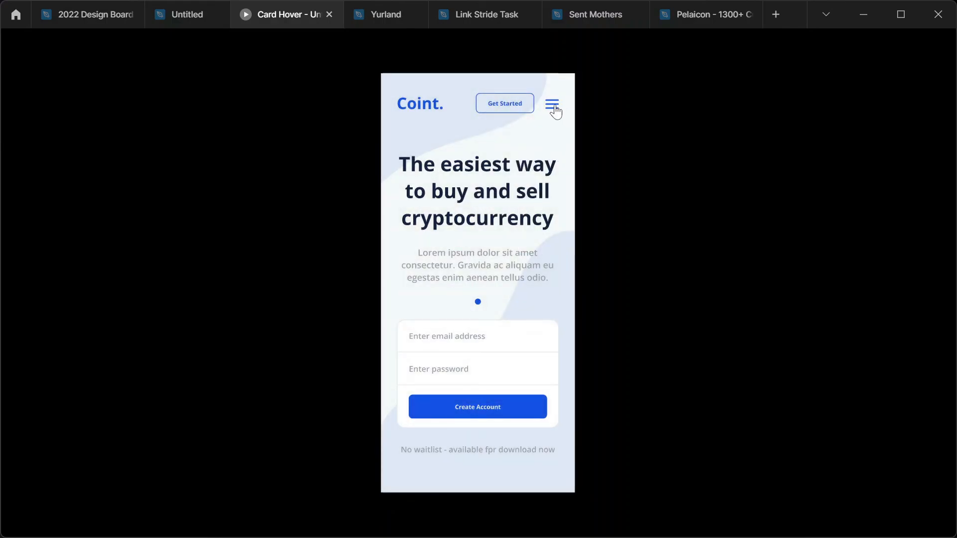
click(555, 110)
click(556, 99)
click(552, 105)
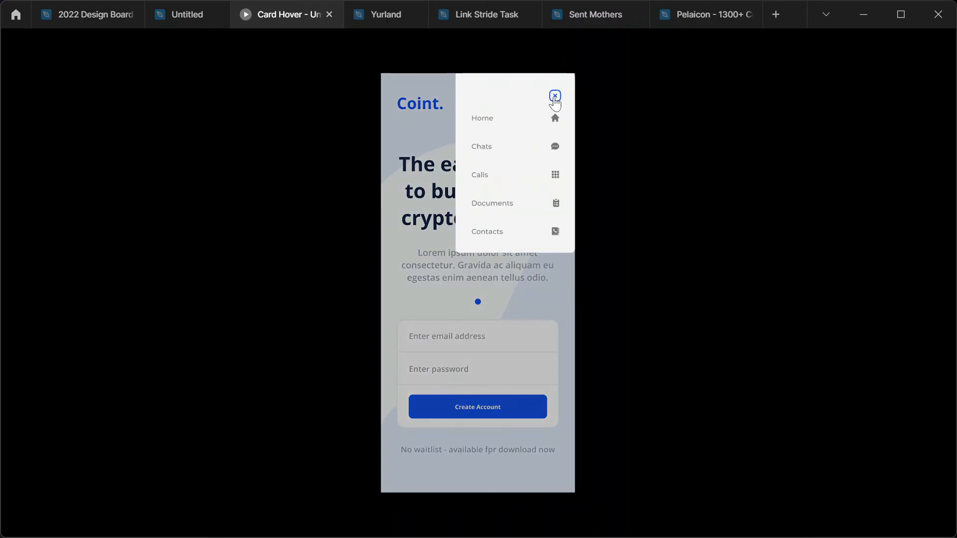
click(554, 98)
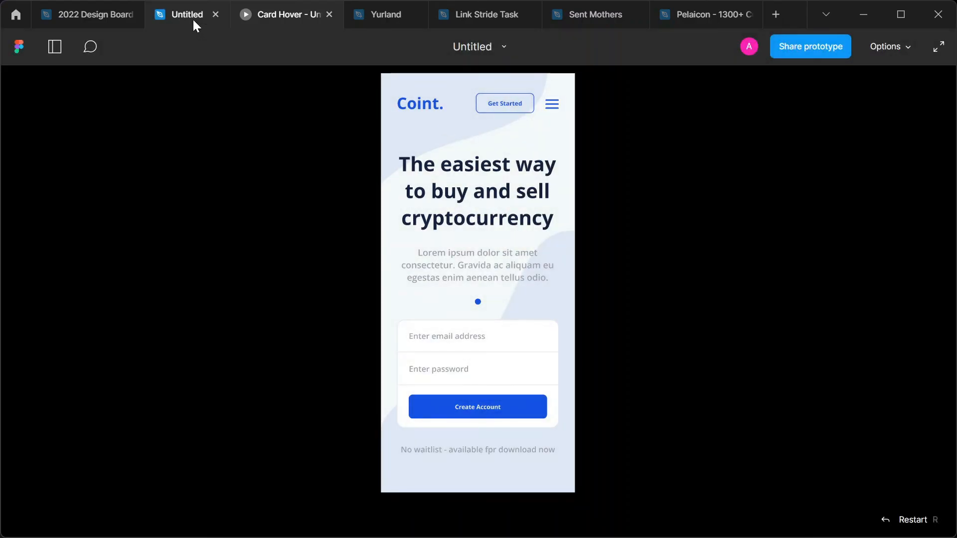
Step: Return to the design file and bring the Landing Page and 00 Side Nav frames into view together
click(192, 18)
scroll(433, 445, left, 2)
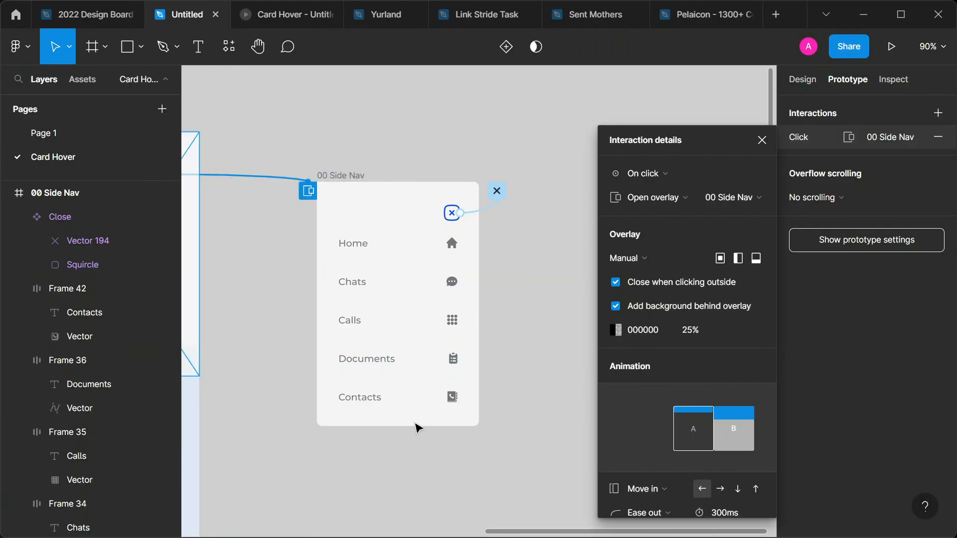
scroll(438, 447, left, 2)
scroll(435, 441, down, 3)
scroll(439, 428, down, 2)
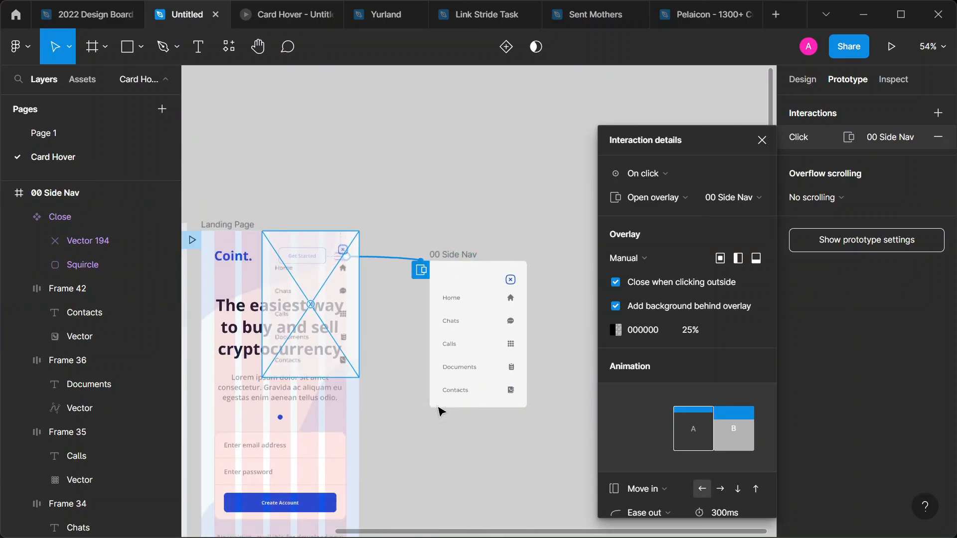
scroll(439, 412, down, 1)
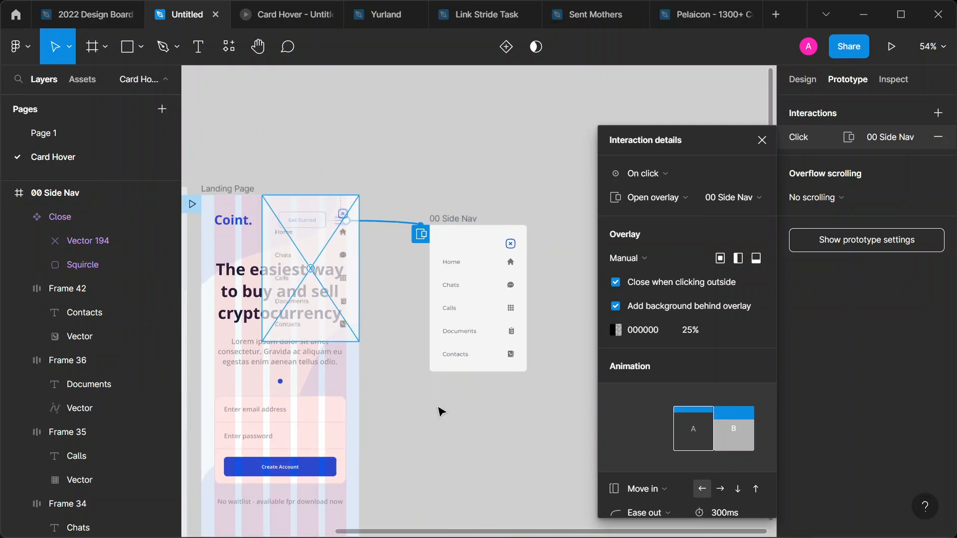